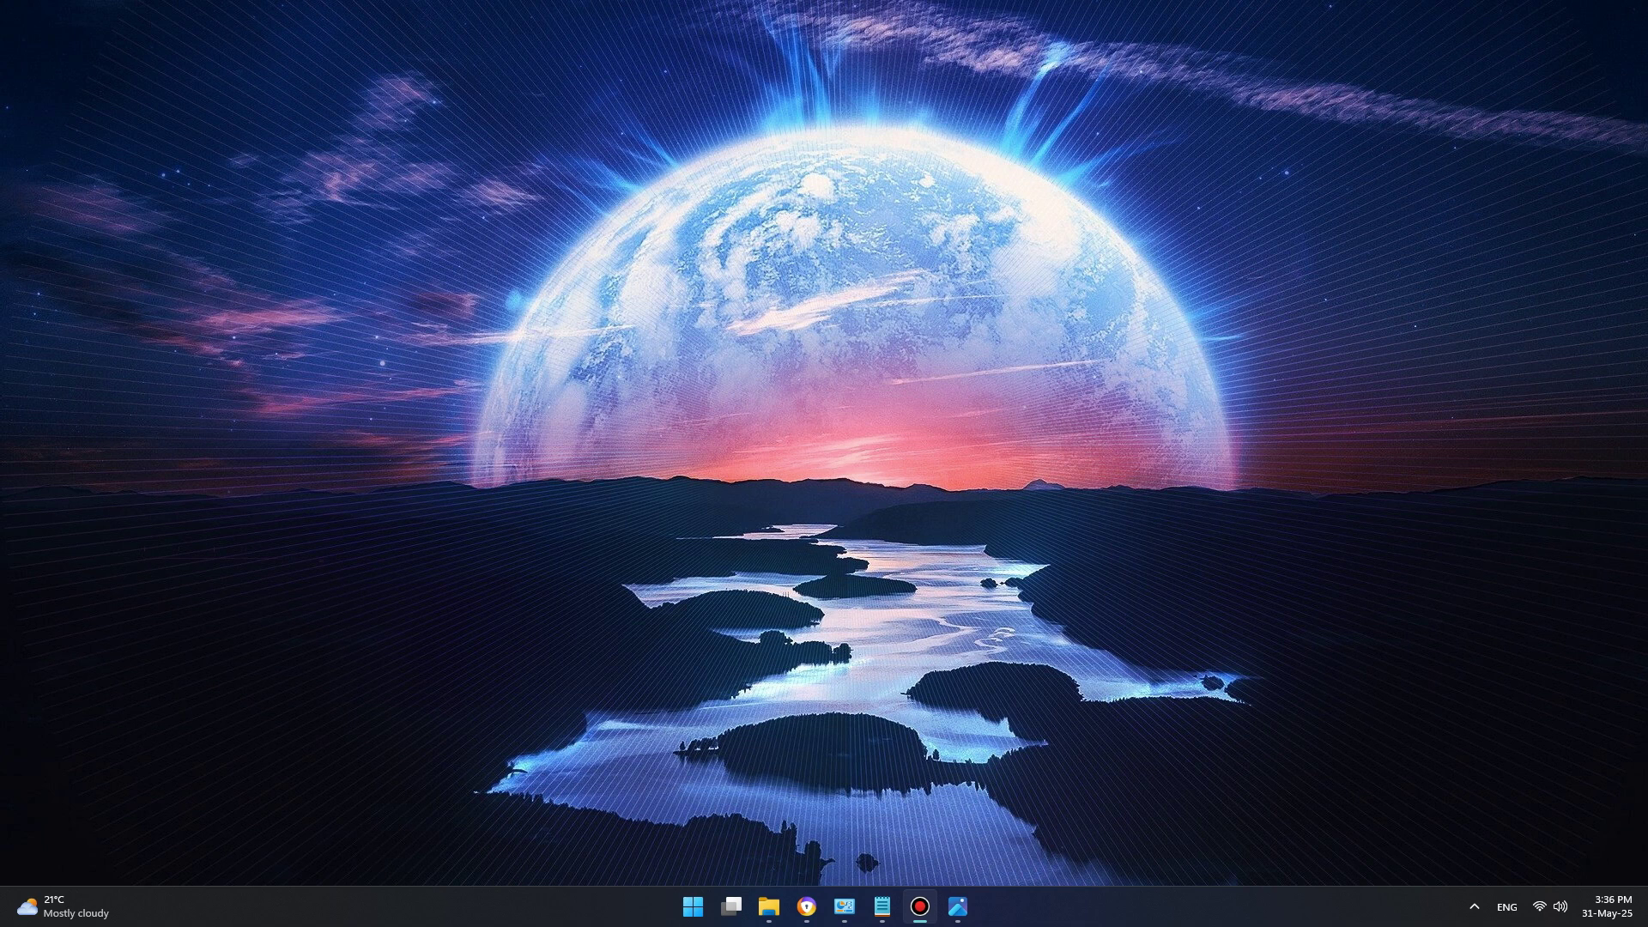
Step: Look through the Hero editor DXT folder inside Hero Editor on Hard Disk (H:), then return to its parent folder
mouse_move(769, 906)
click(848, 813)
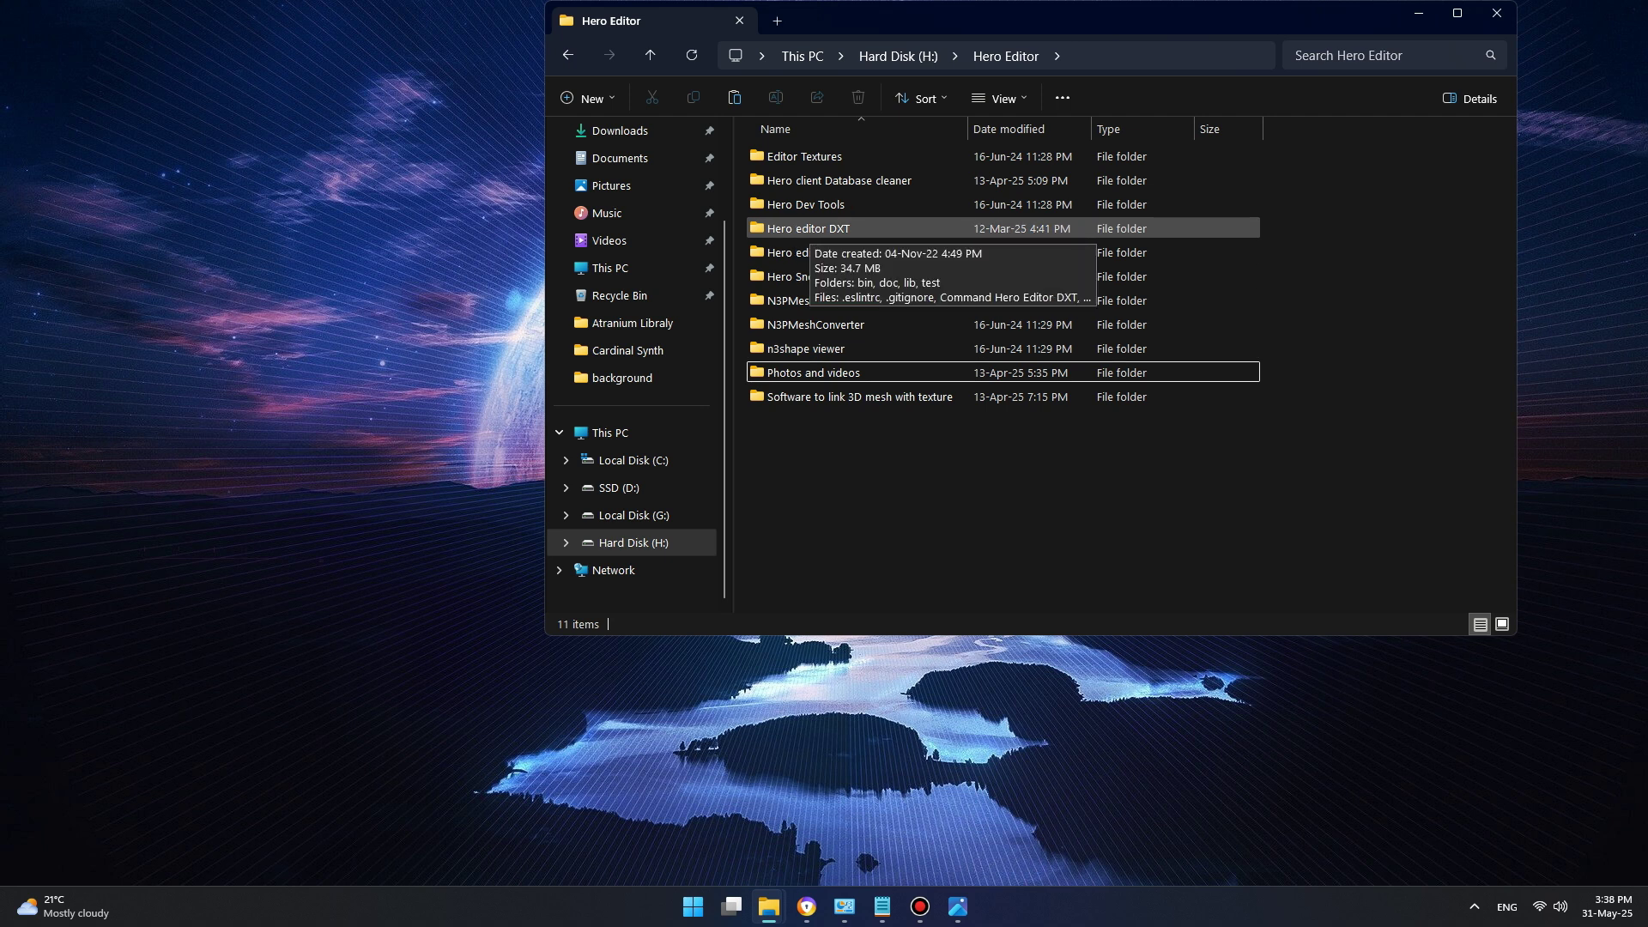
double_click(806, 229)
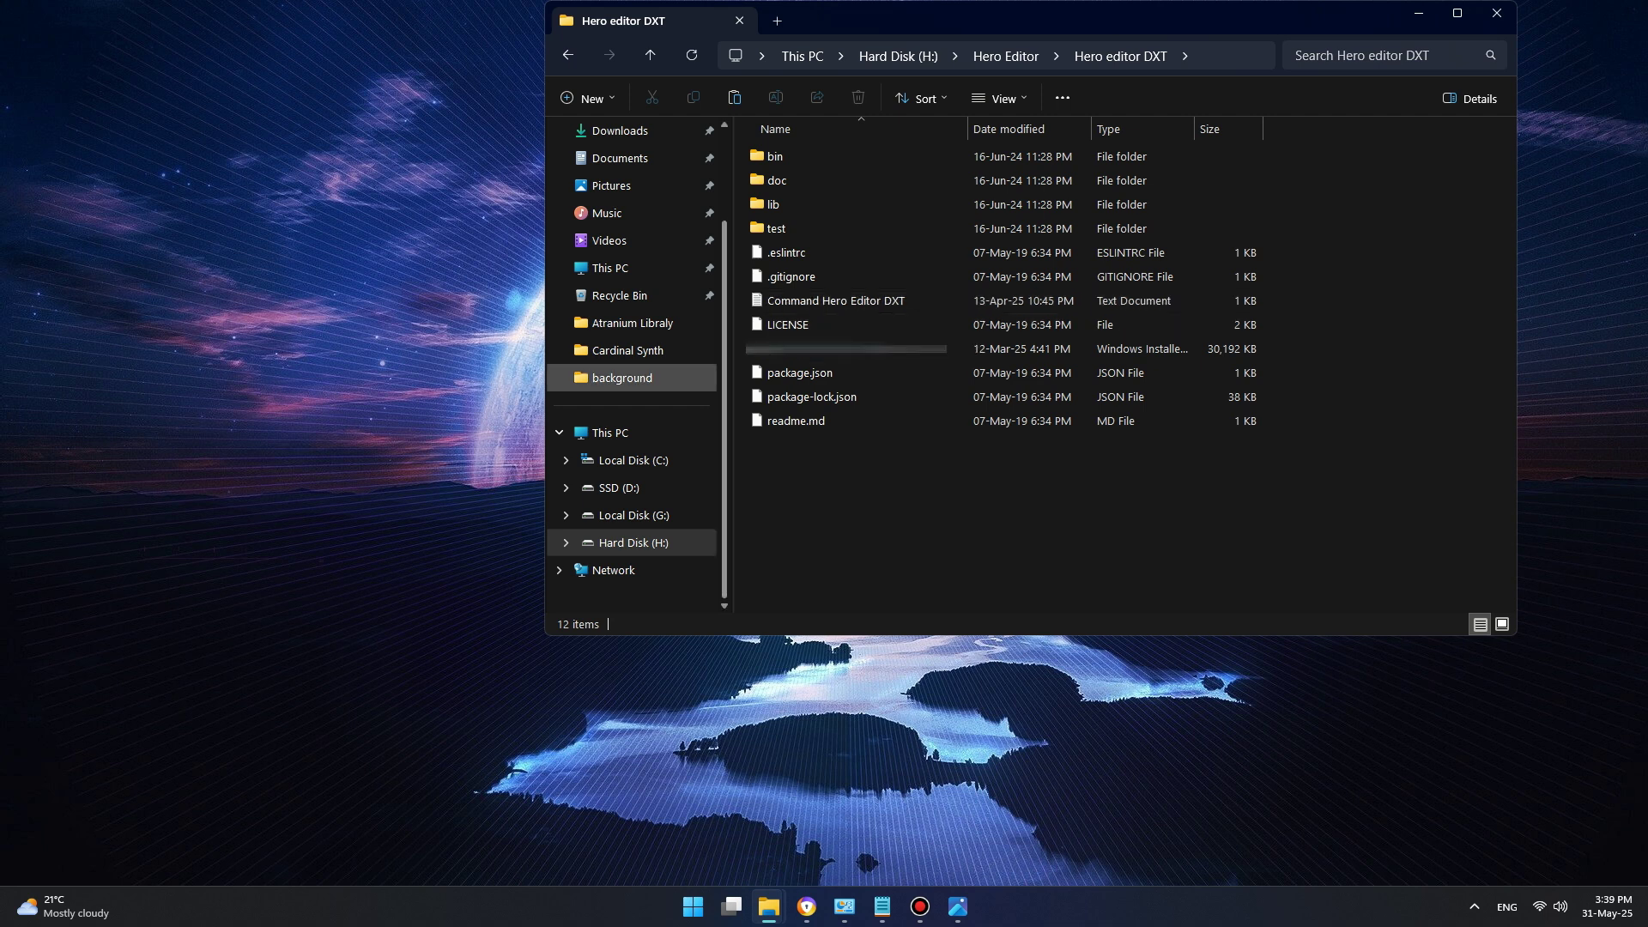
click(650, 55)
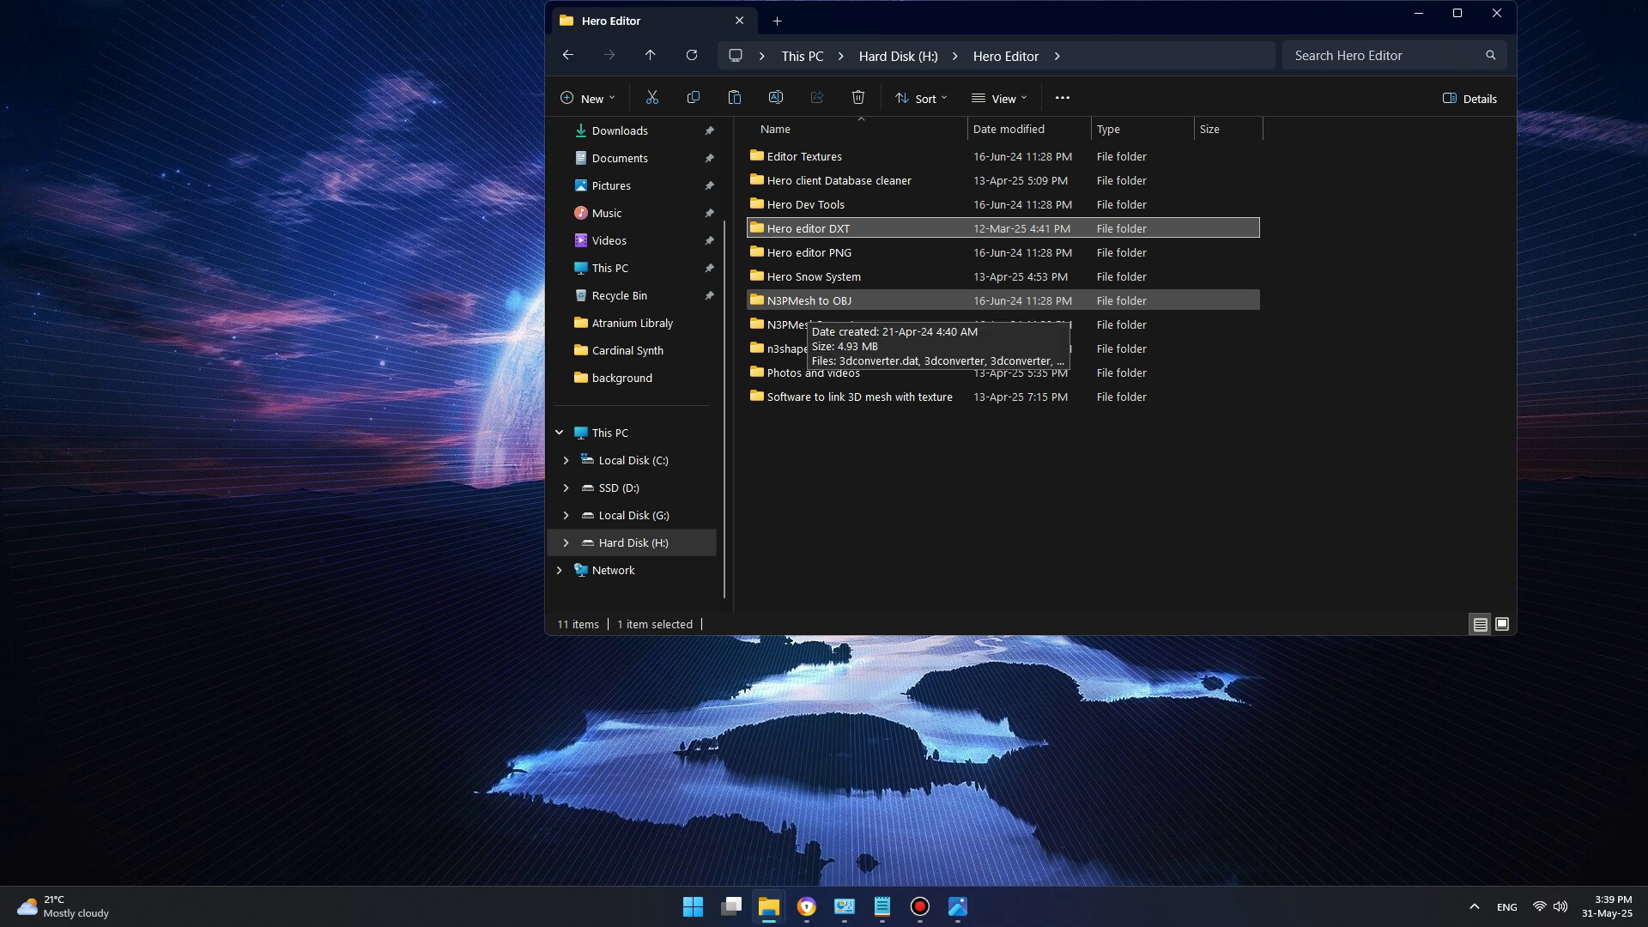
Step: Launch the 4,492 KB converter application from the N3PMesh to OBJ folder
double_click(807, 300)
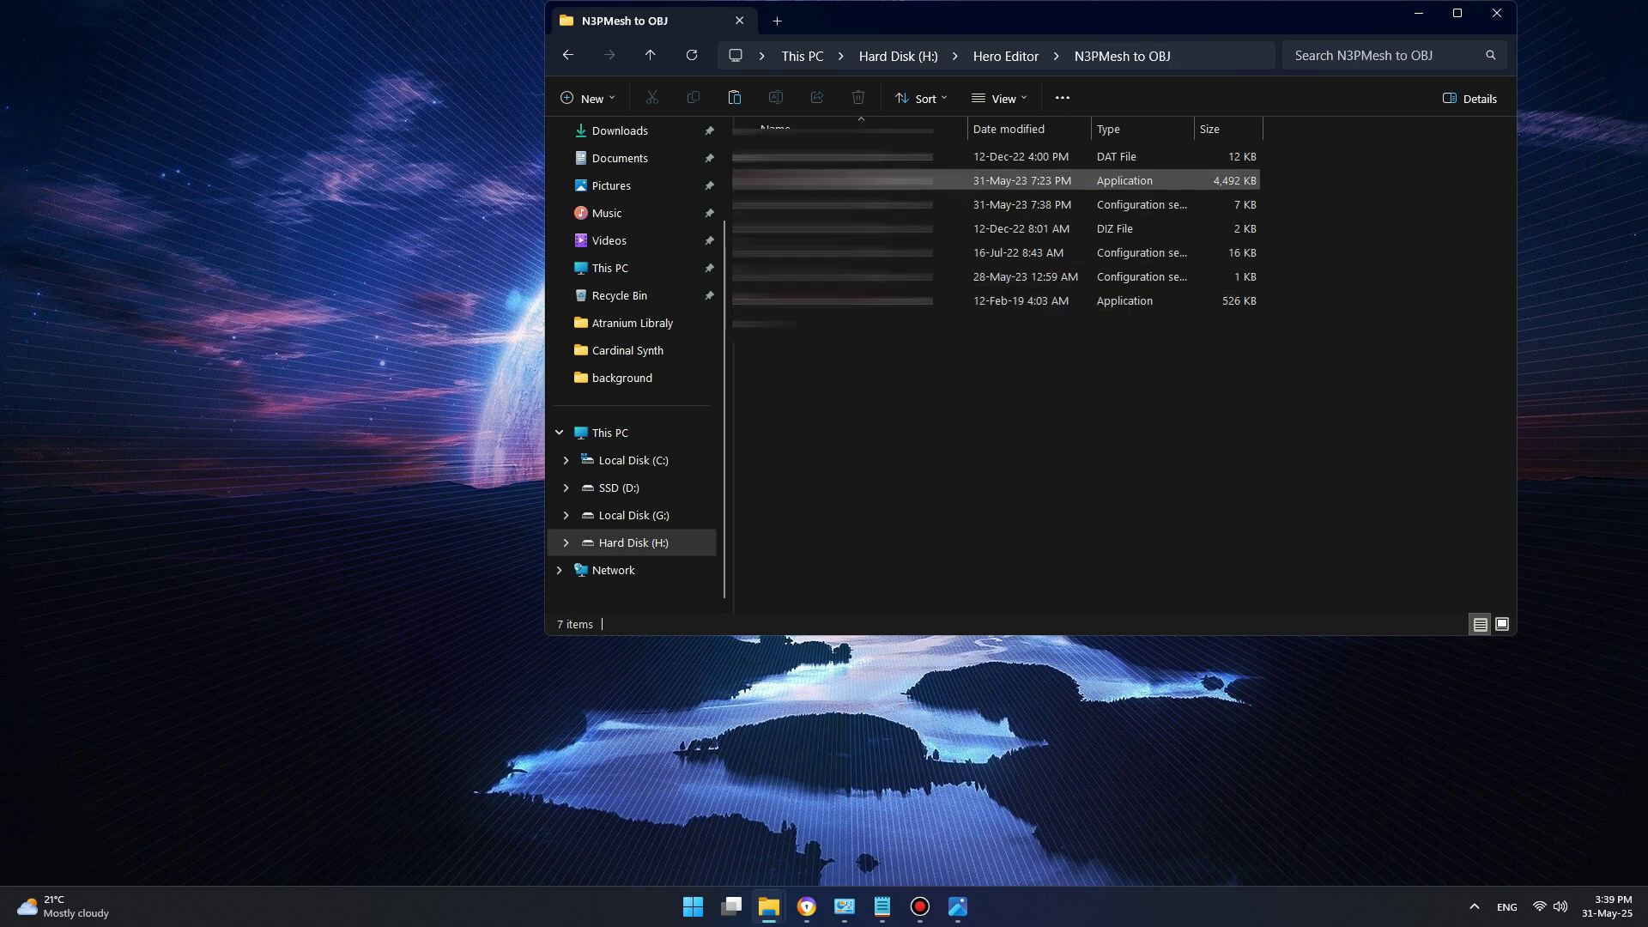
click(824, 180)
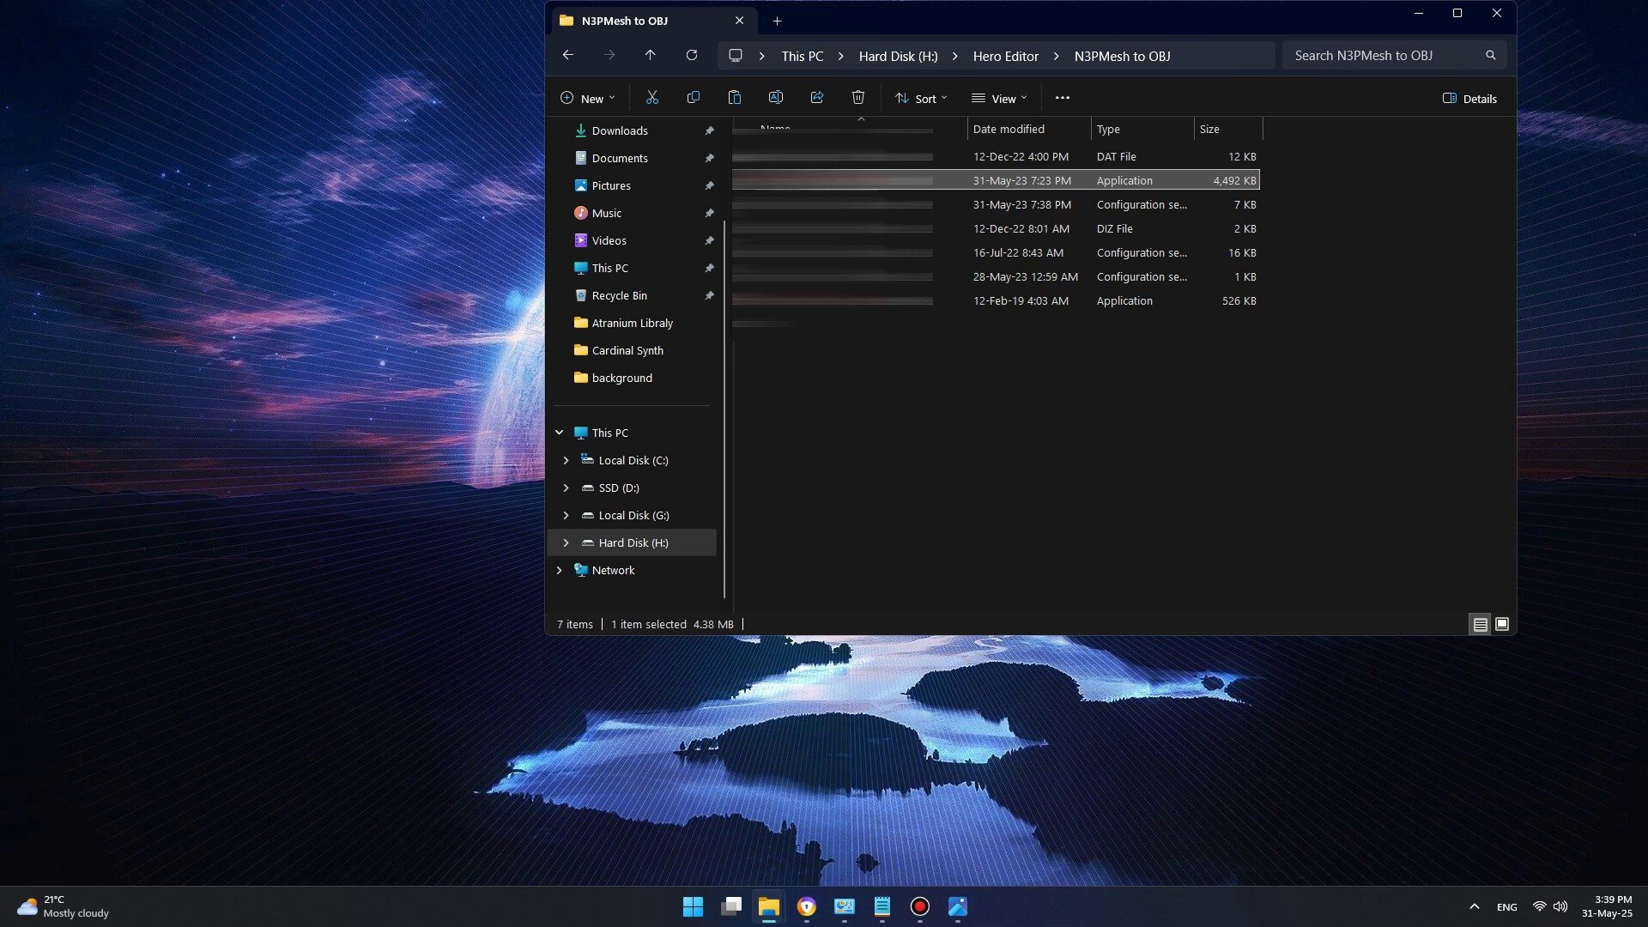
double_click(824, 180)
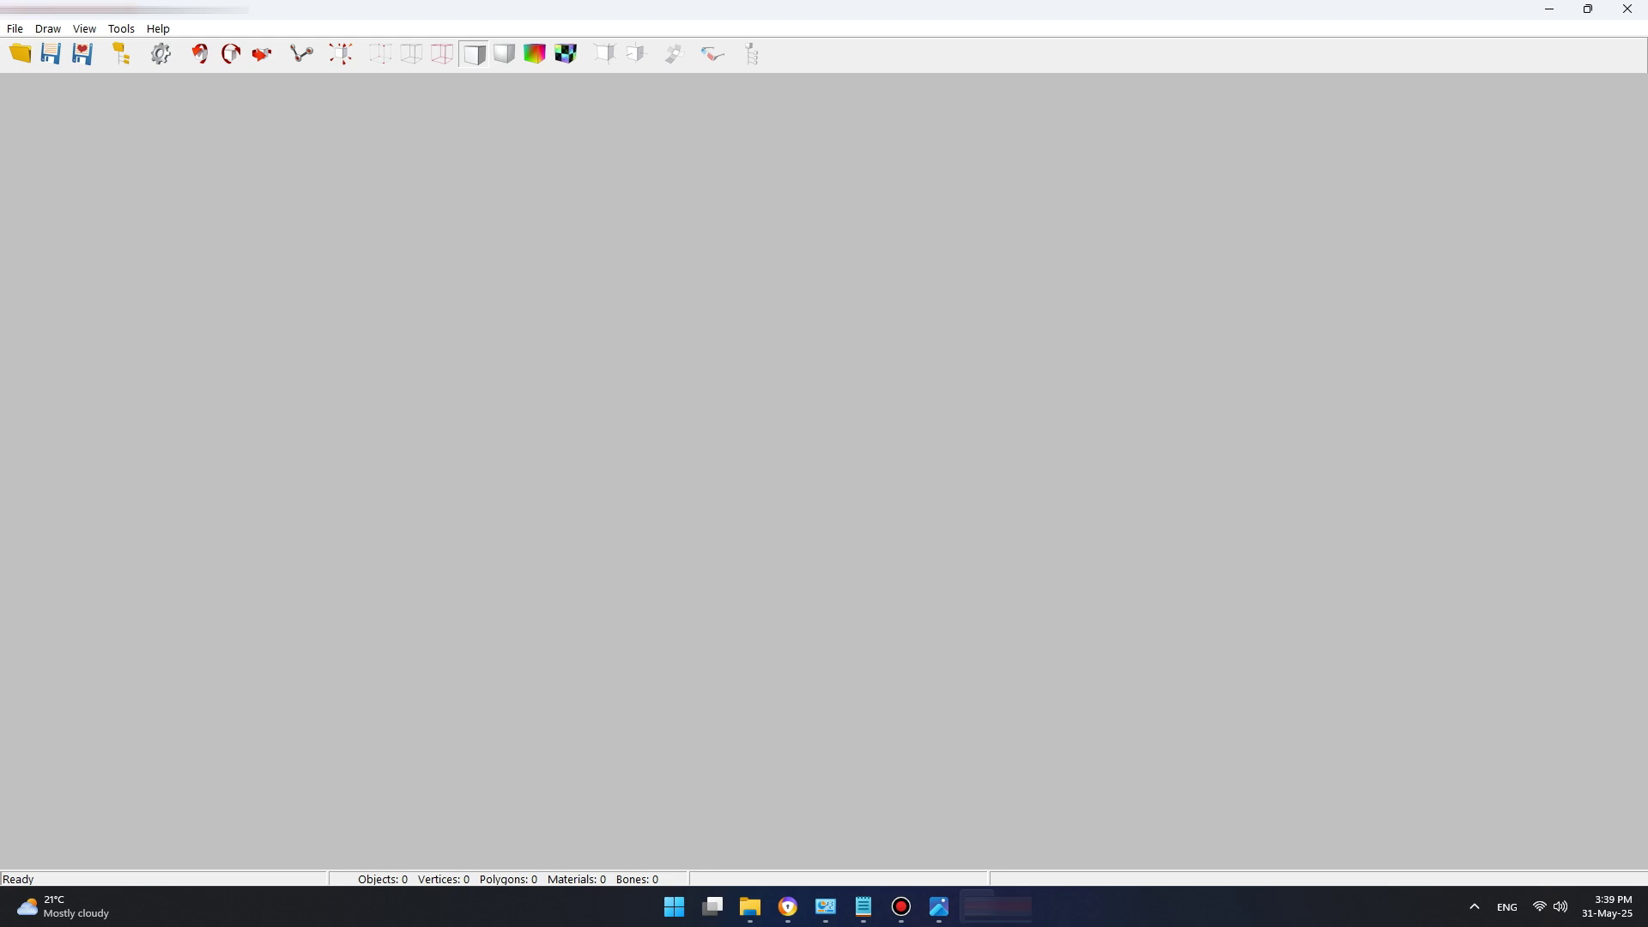
Step: Start opening a 3D object file and browse to the Hero Editor folder on Hard Disk (H:)
click(15, 28)
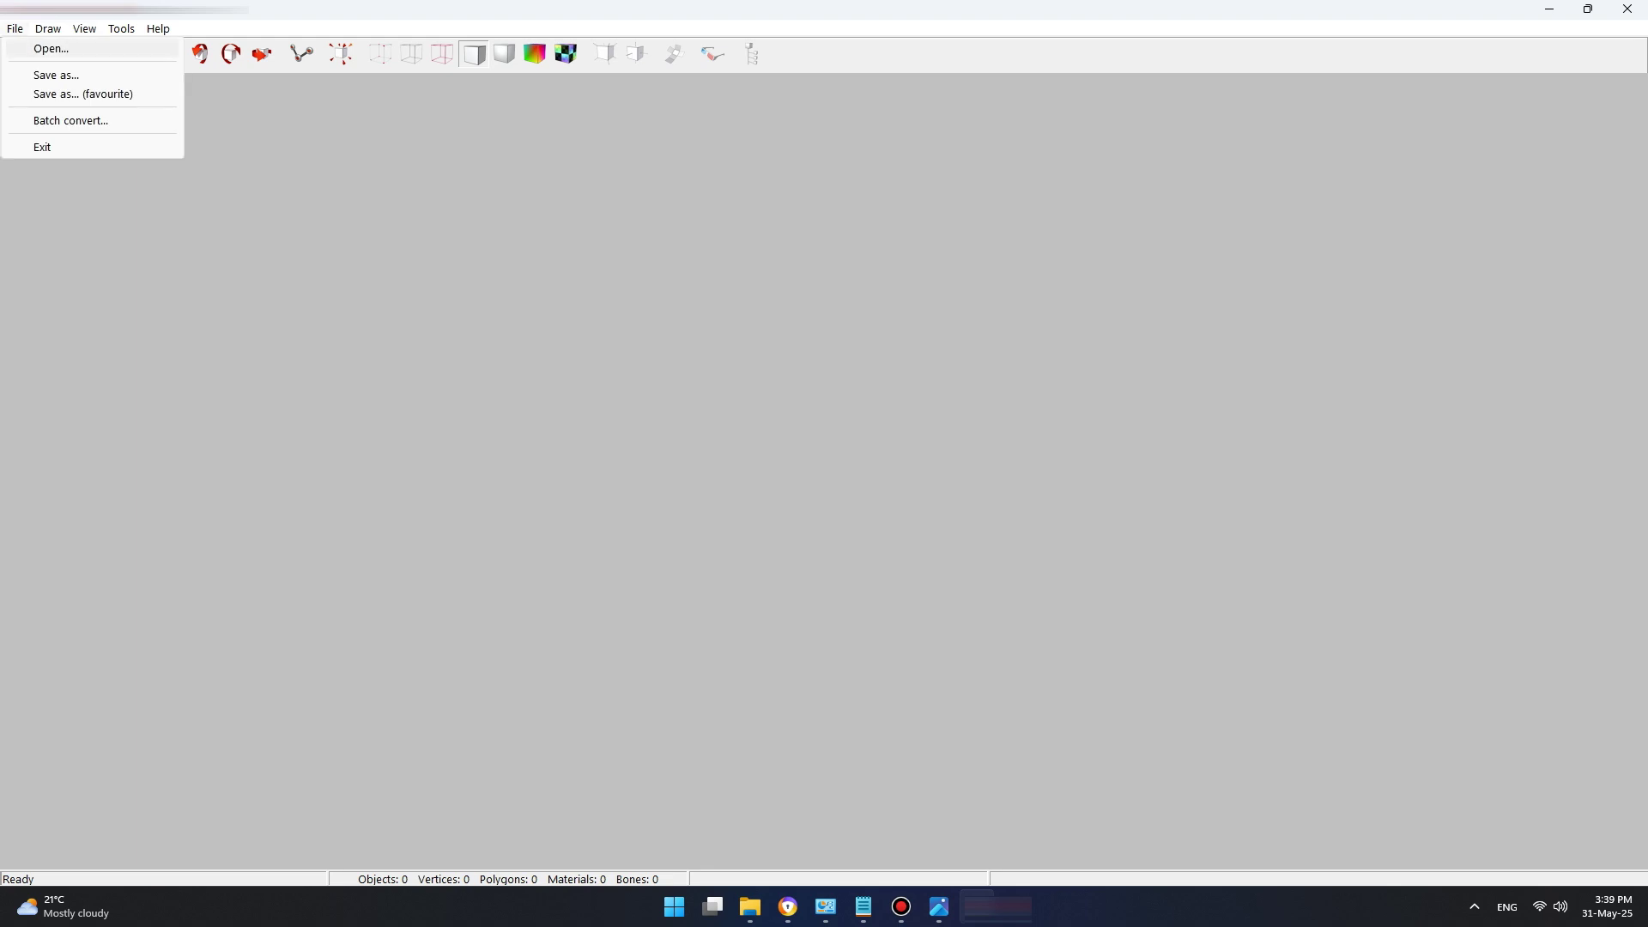
click(50, 49)
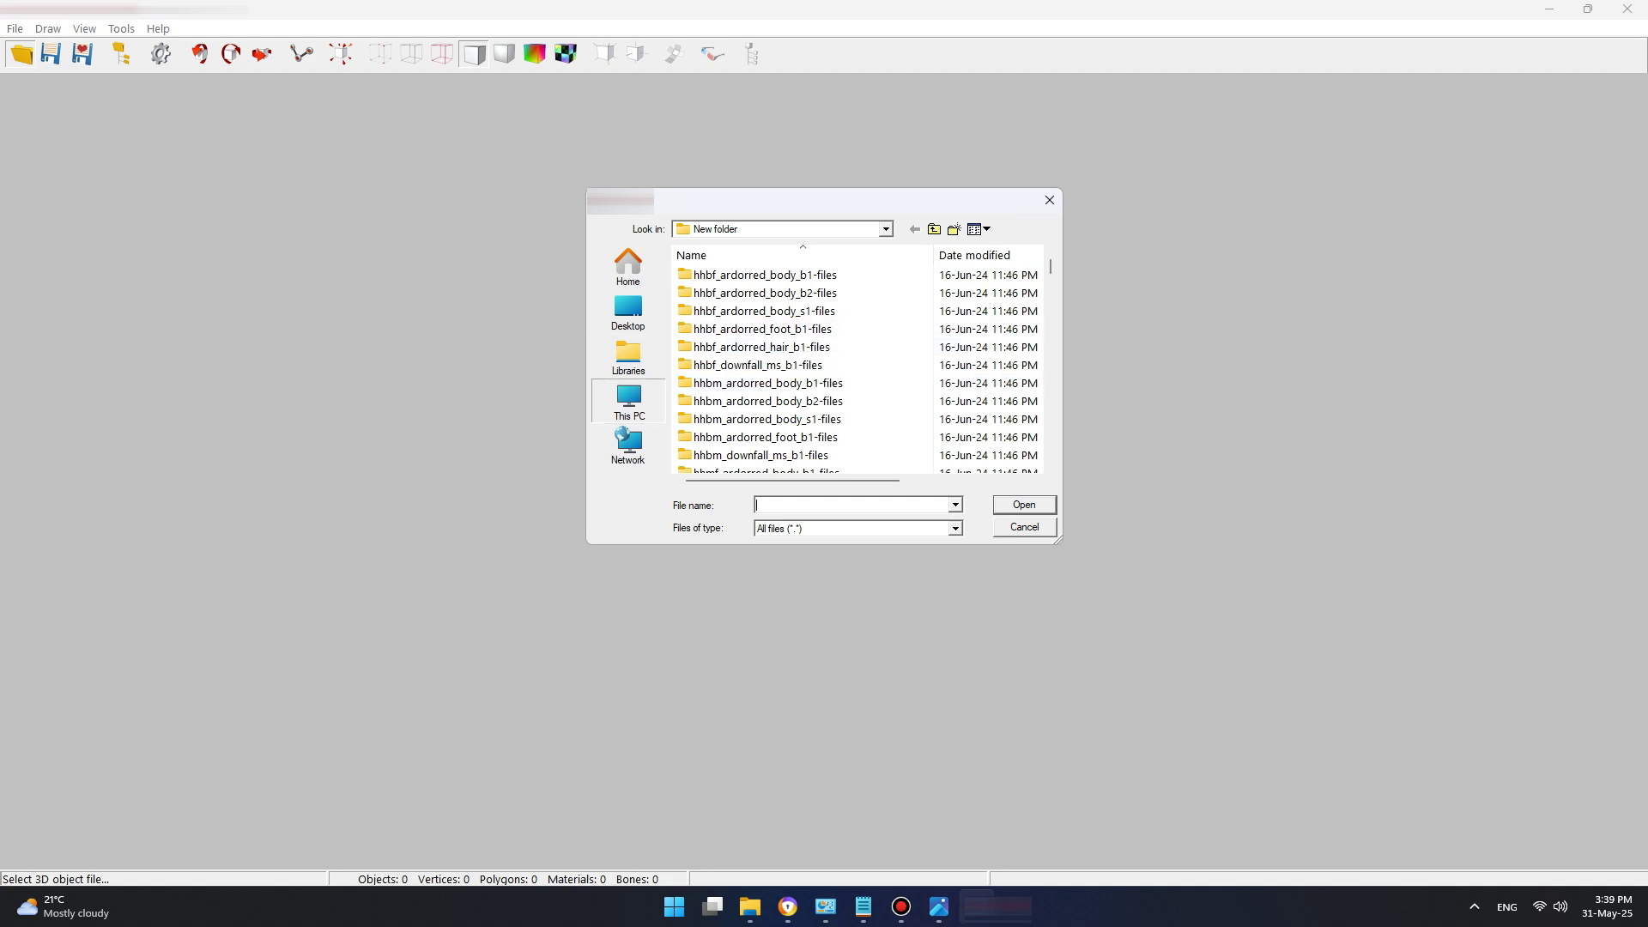
click(628, 399)
double_click(772, 463)
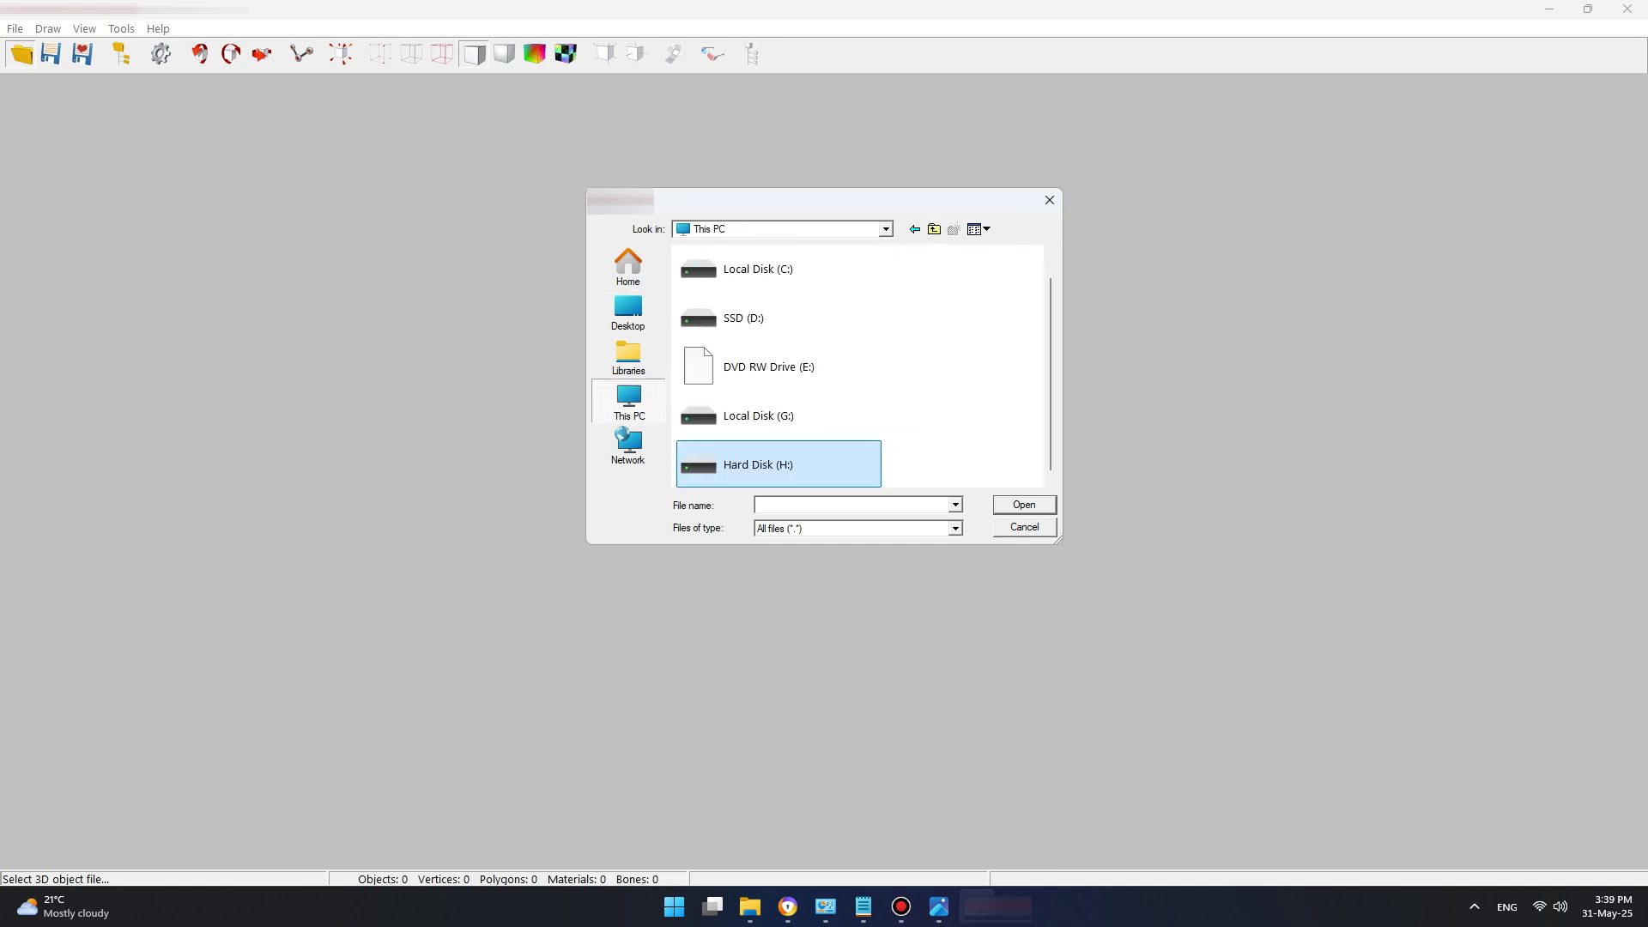
double_click(777, 459)
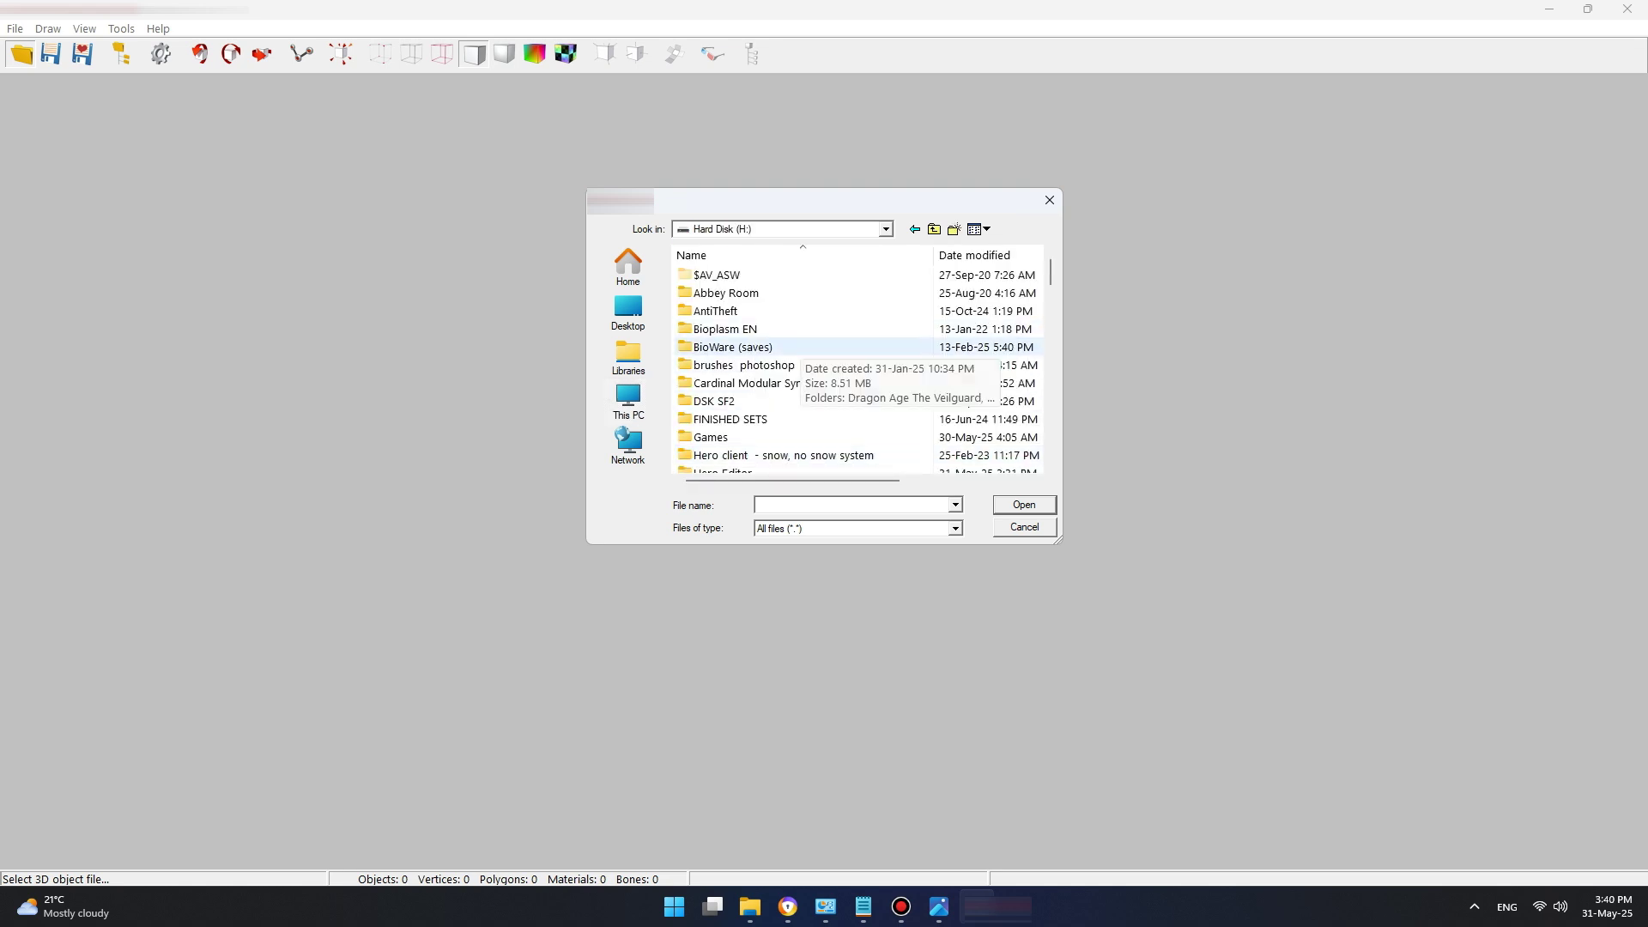
scroll(794, 347, down, 1)
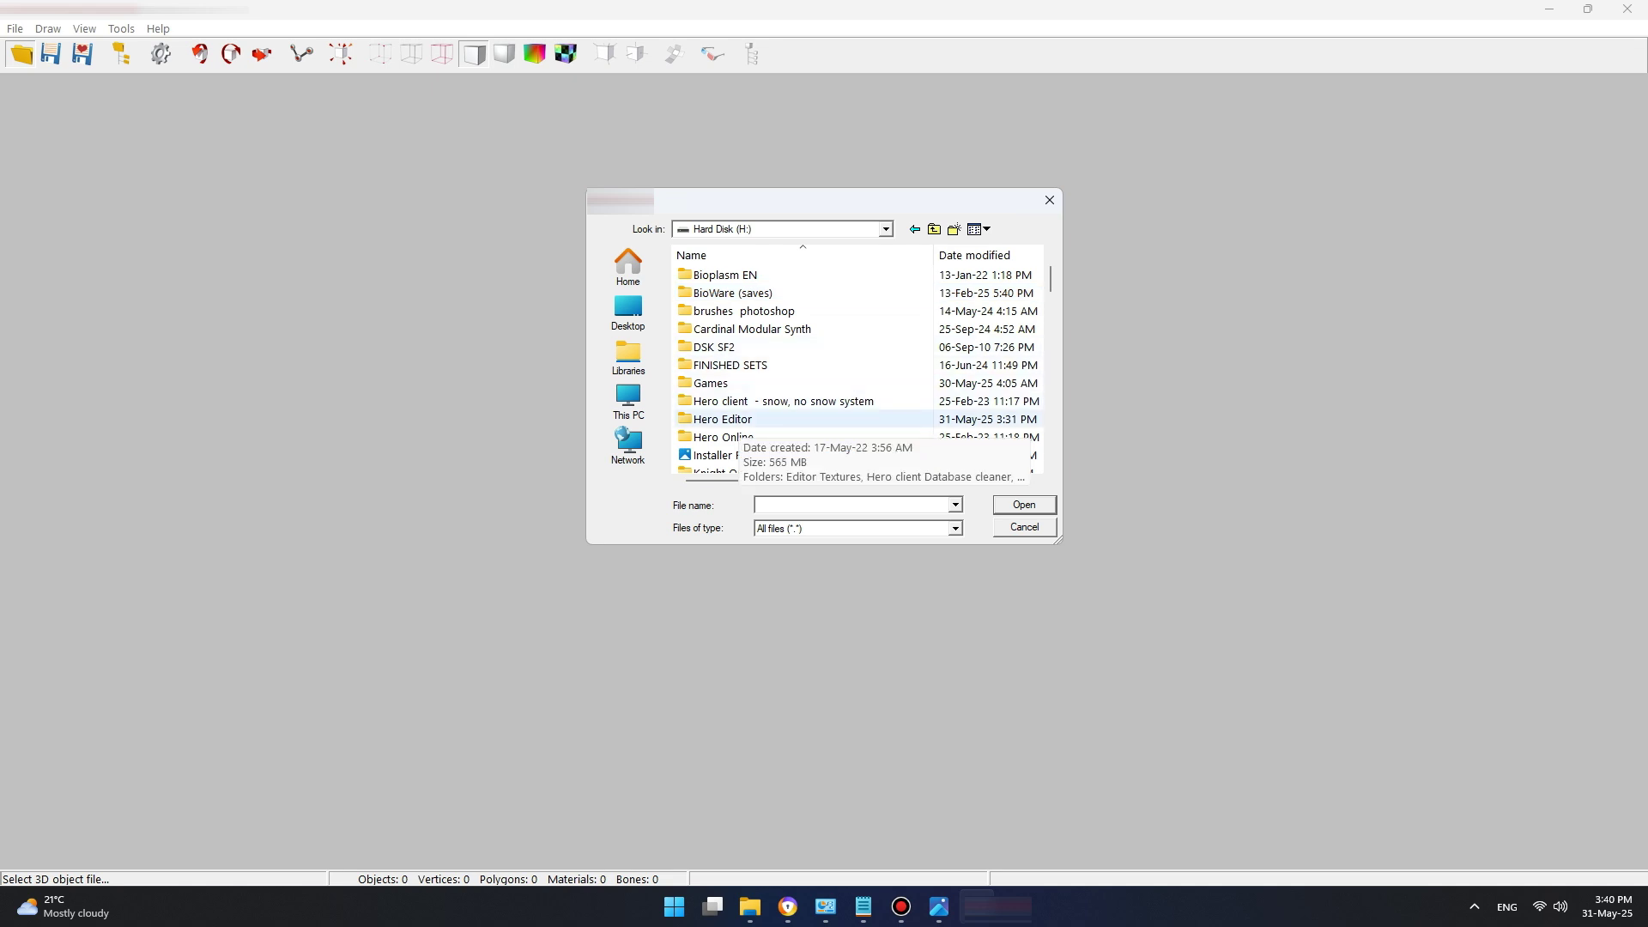
double_click(730, 420)
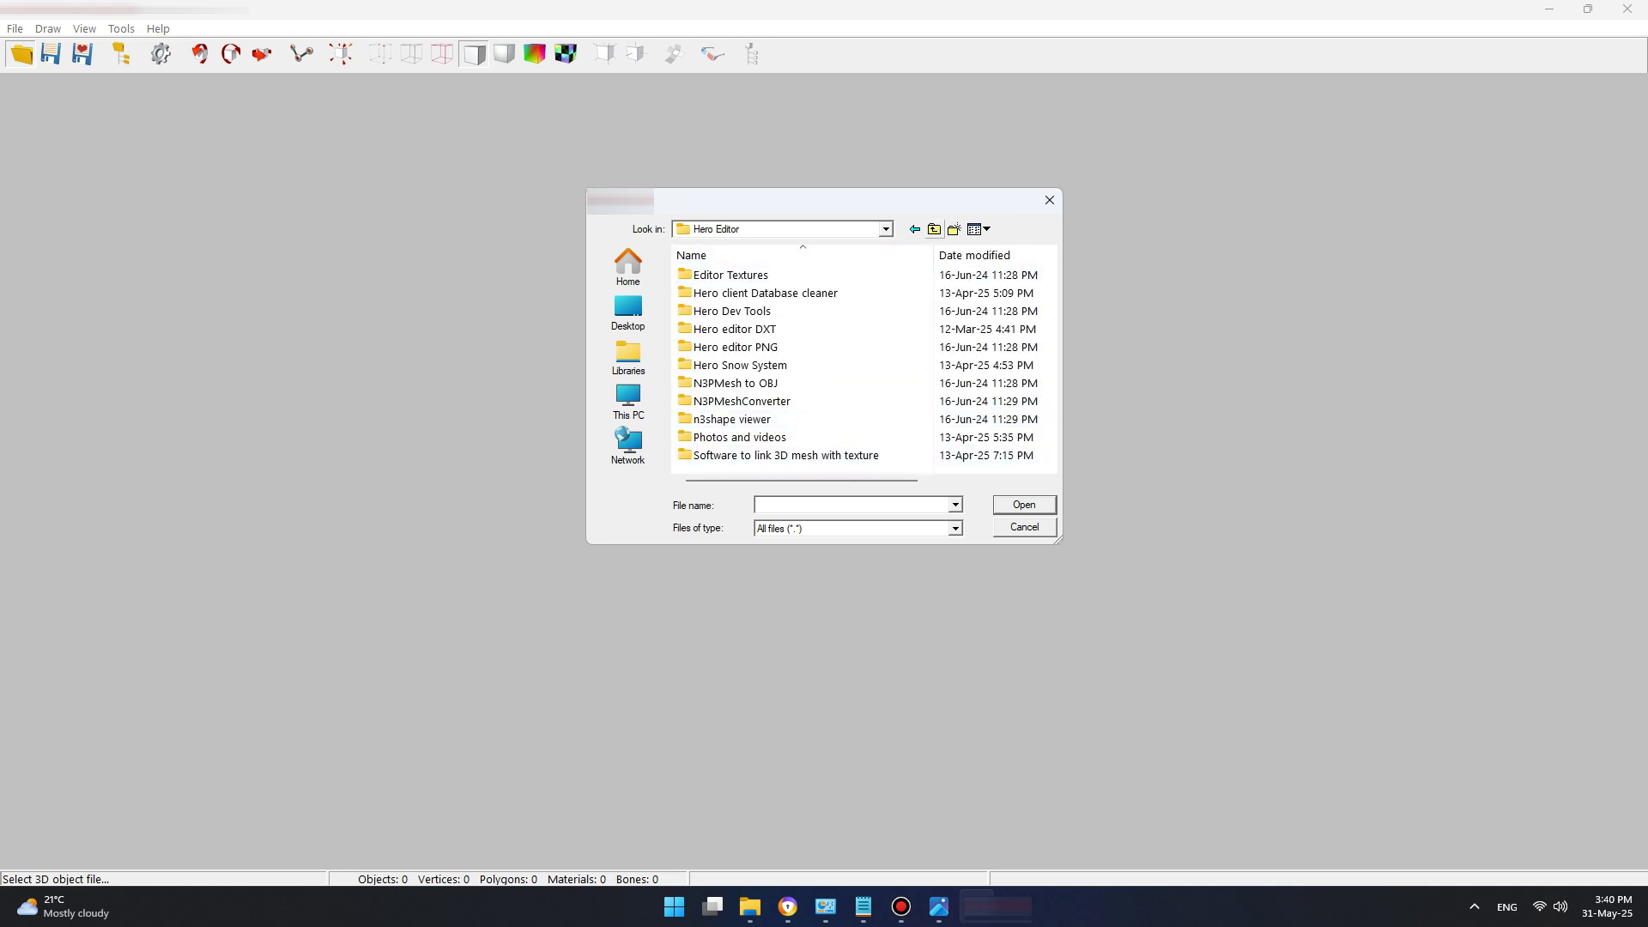
key(BackSpace)
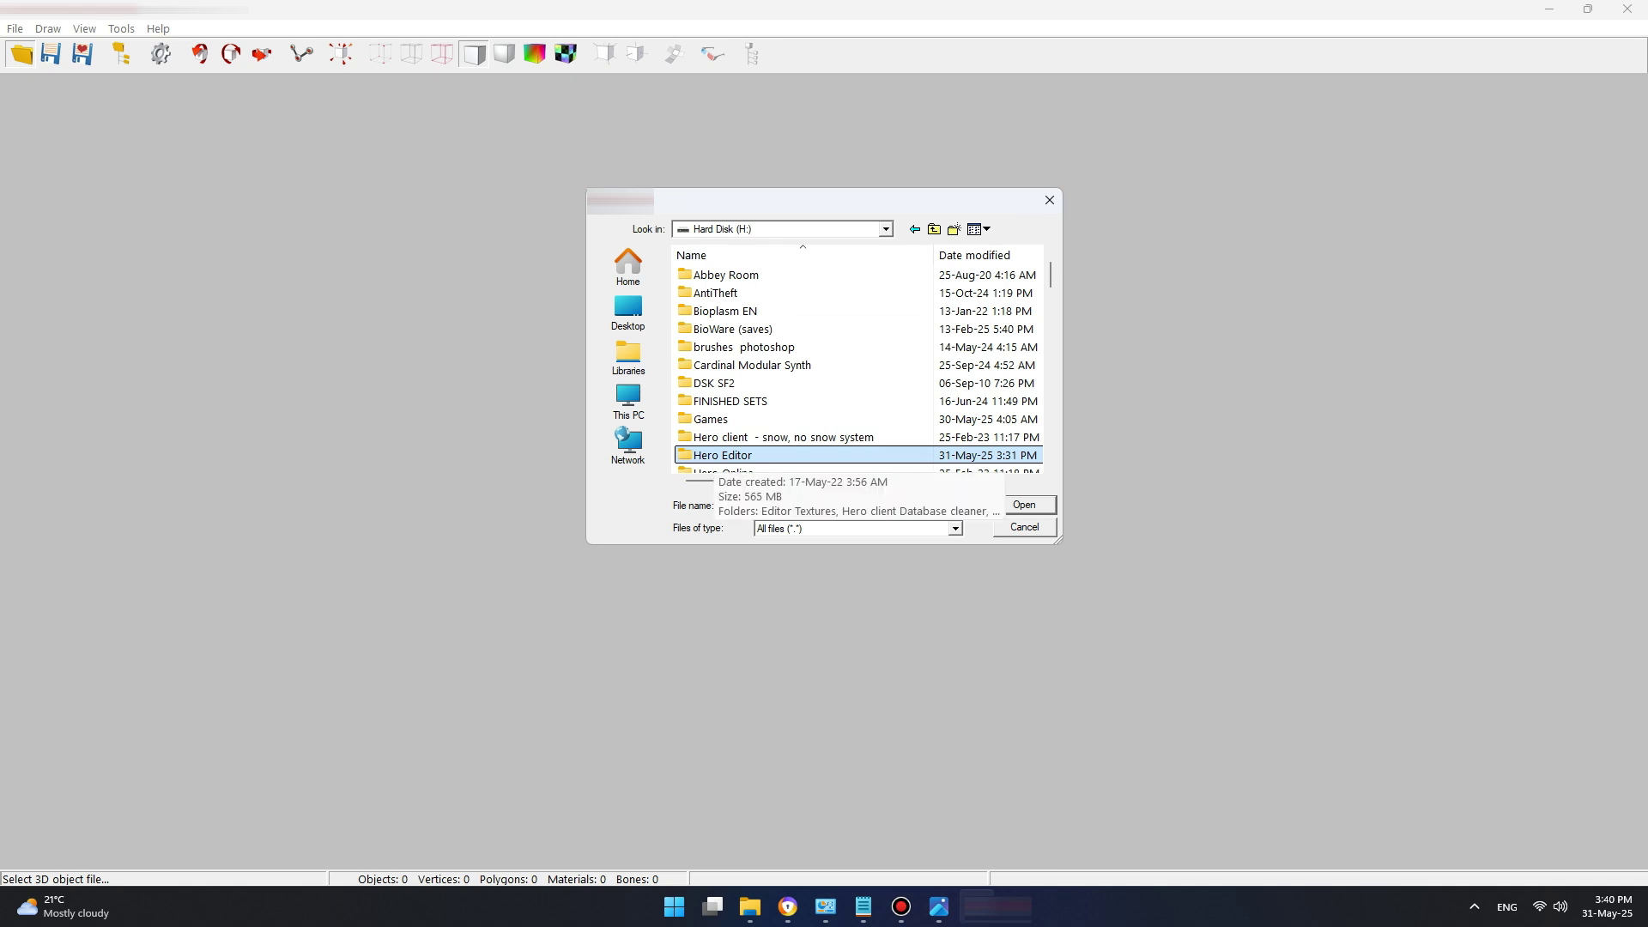
key(Return)
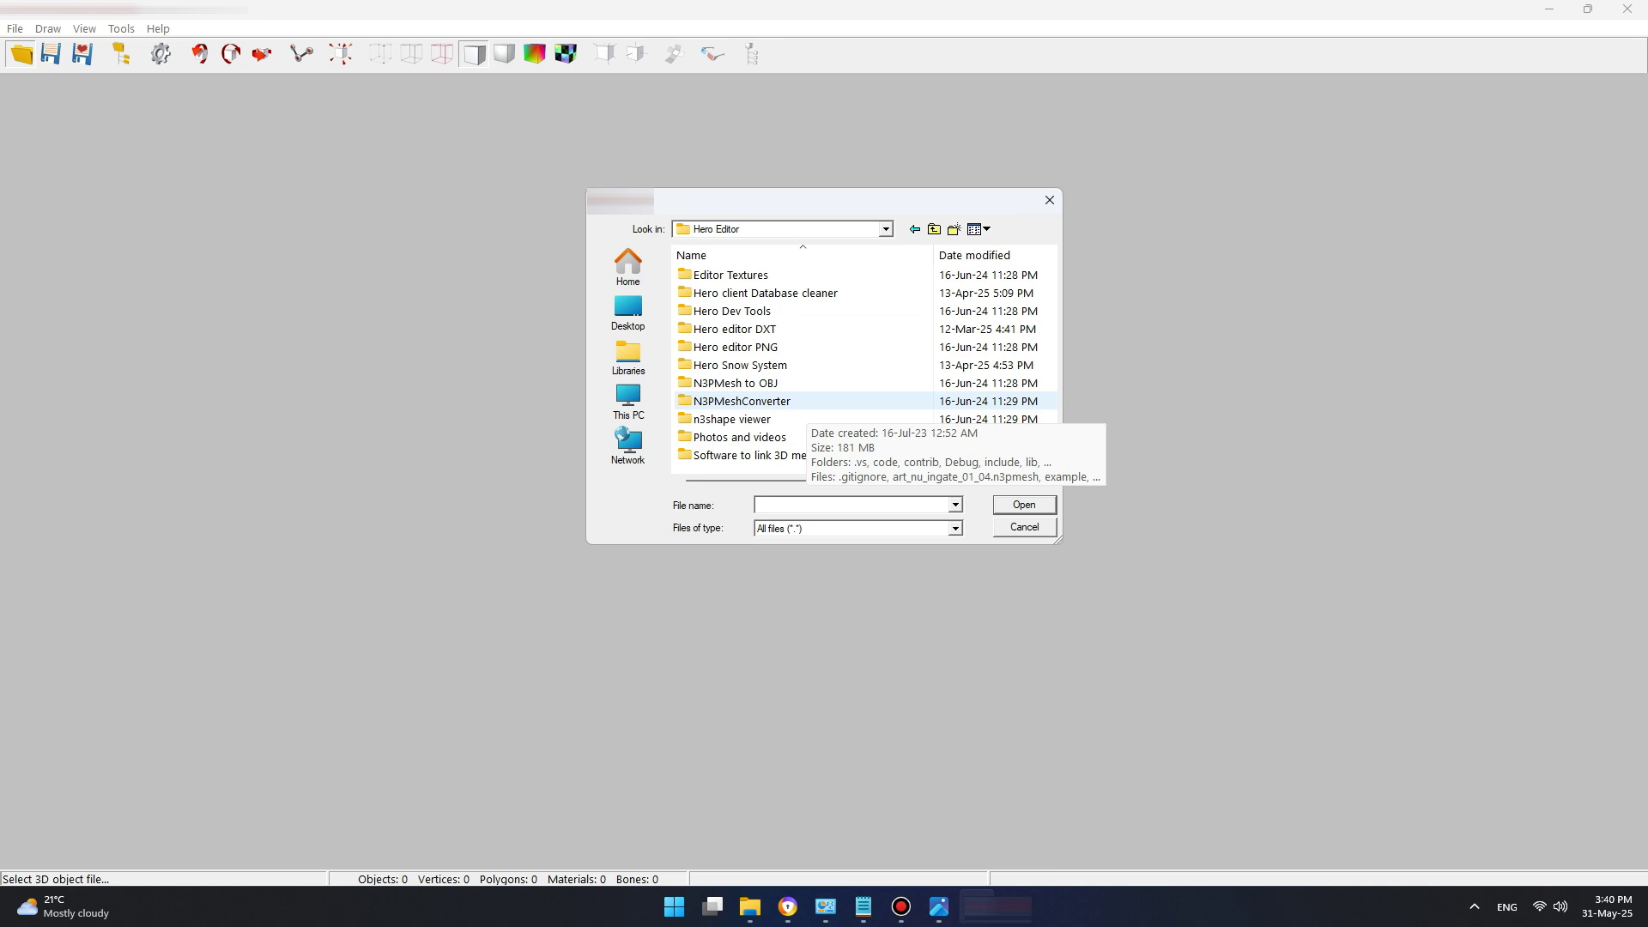
Step: Navigate through N3PMeshConverter and Release into the backup folder
double_click(742, 401)
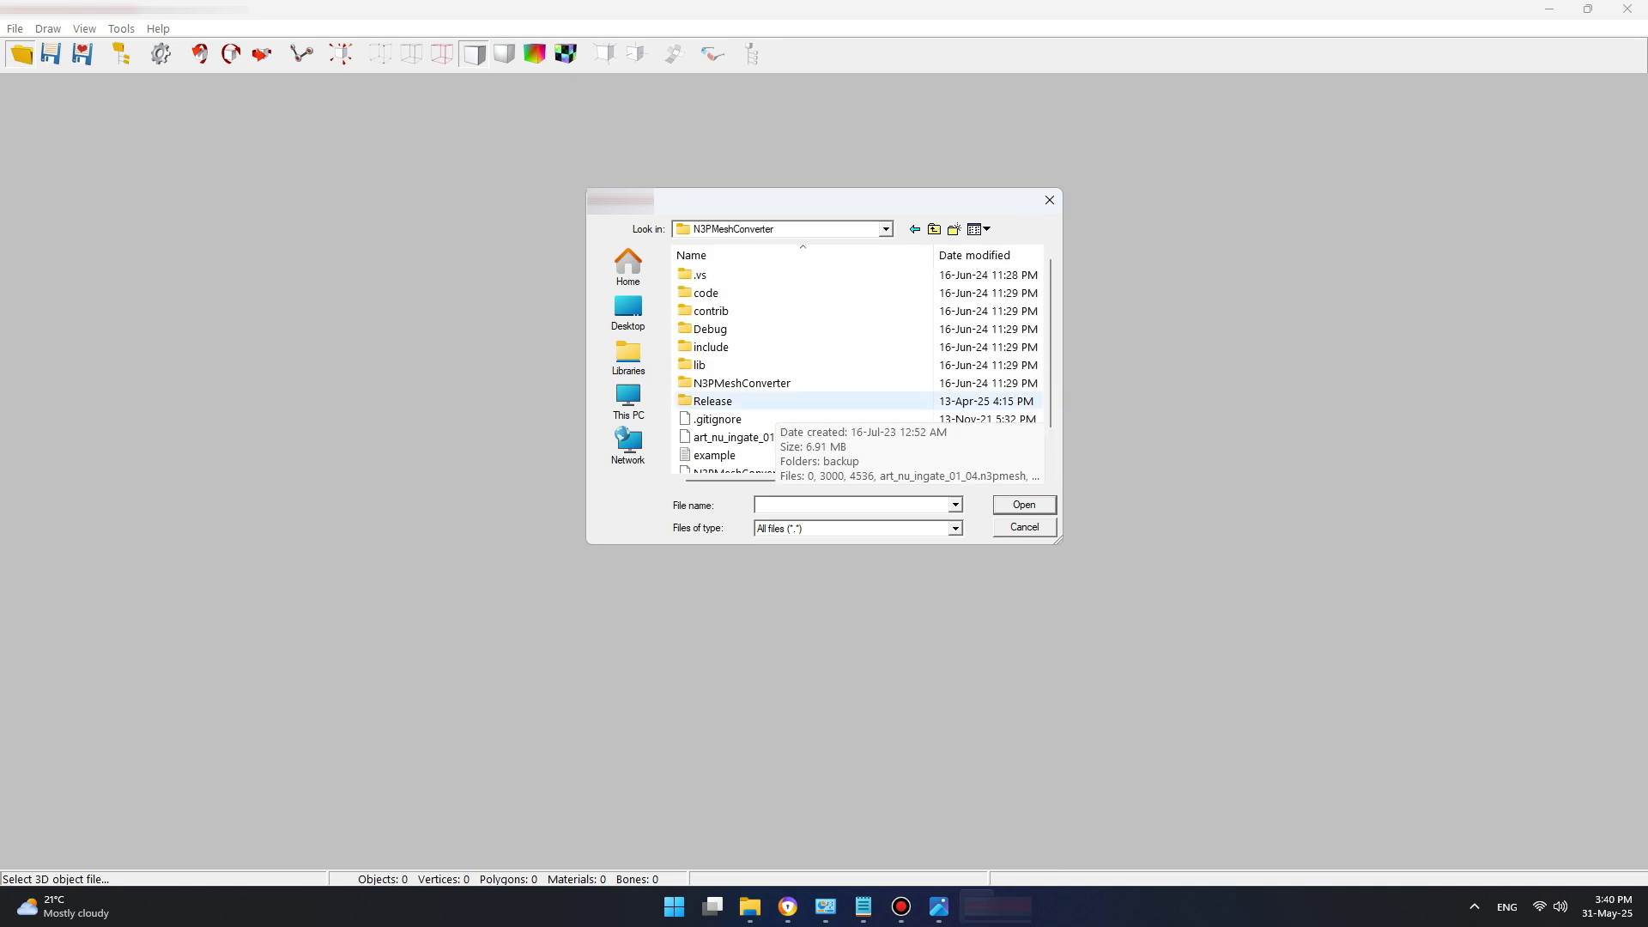
double_click(741, 401)
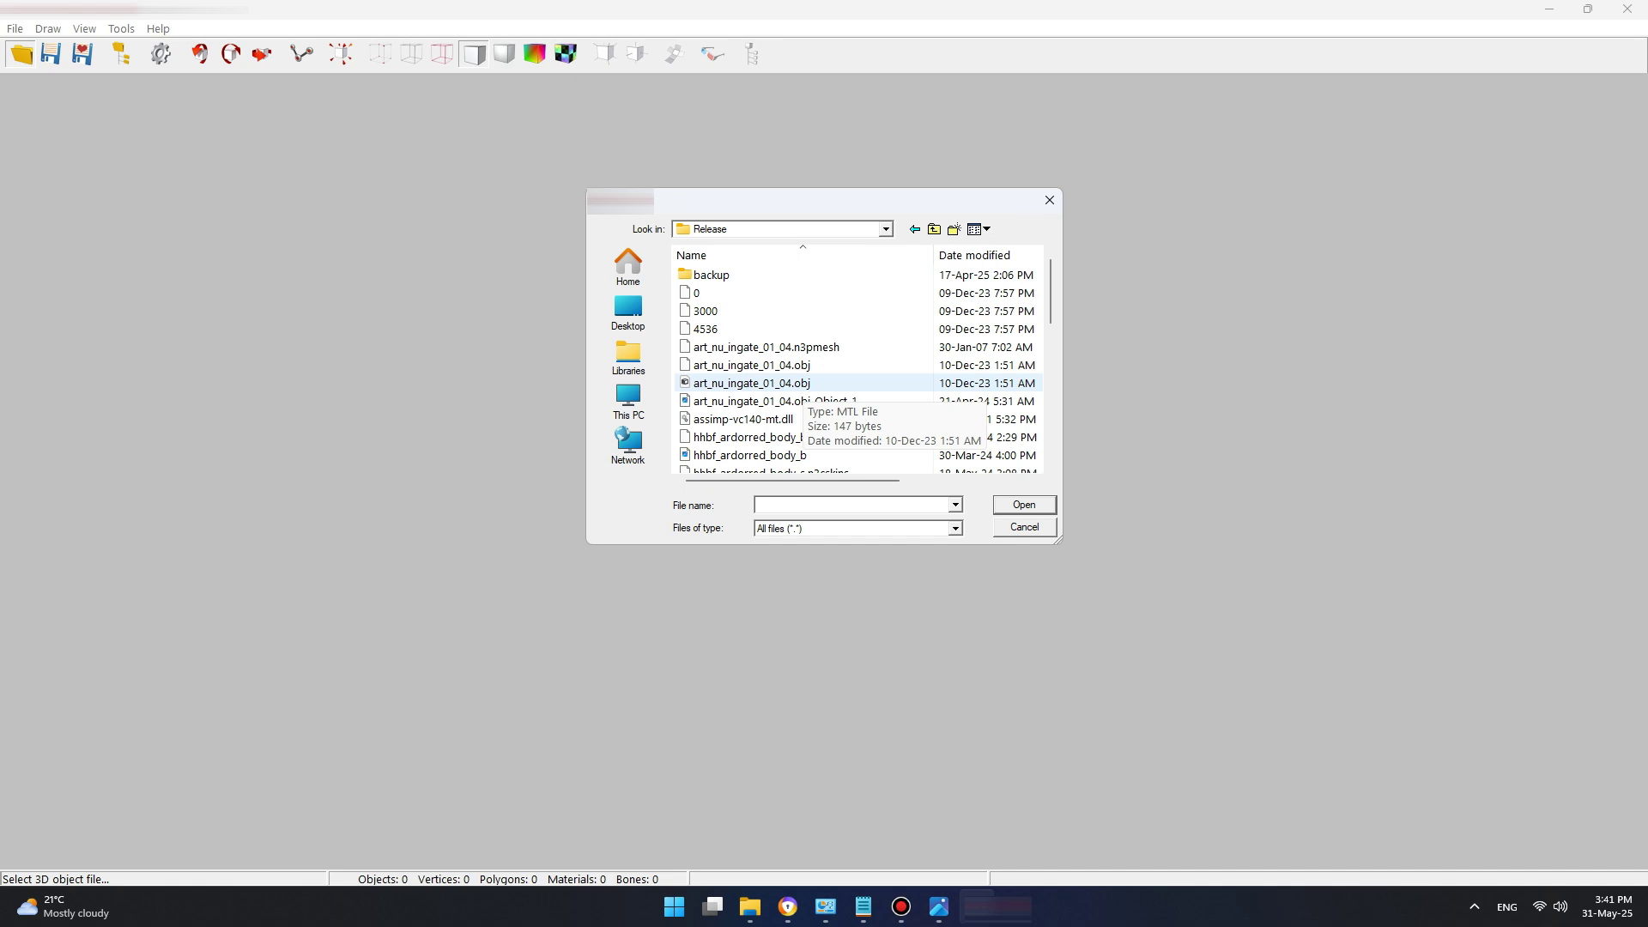
click(722, 275)
double_click(723, 276)
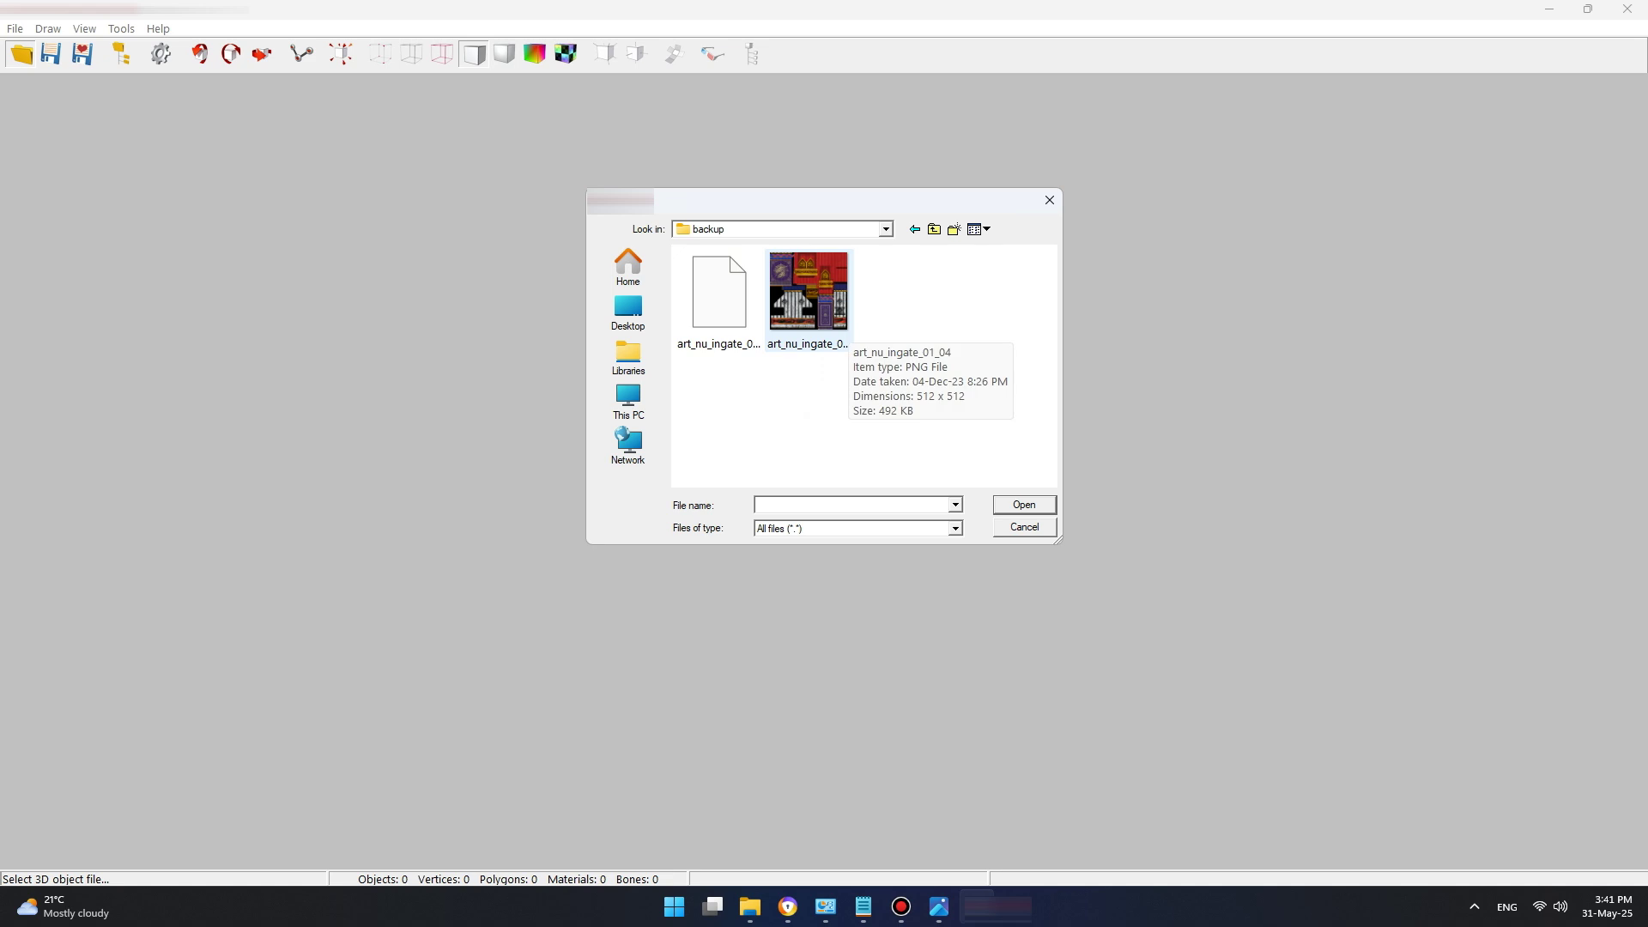
Step: View the art_nu_ingate_01_04 PNG texture up close in the image viewer, then close it
click(843, 325)
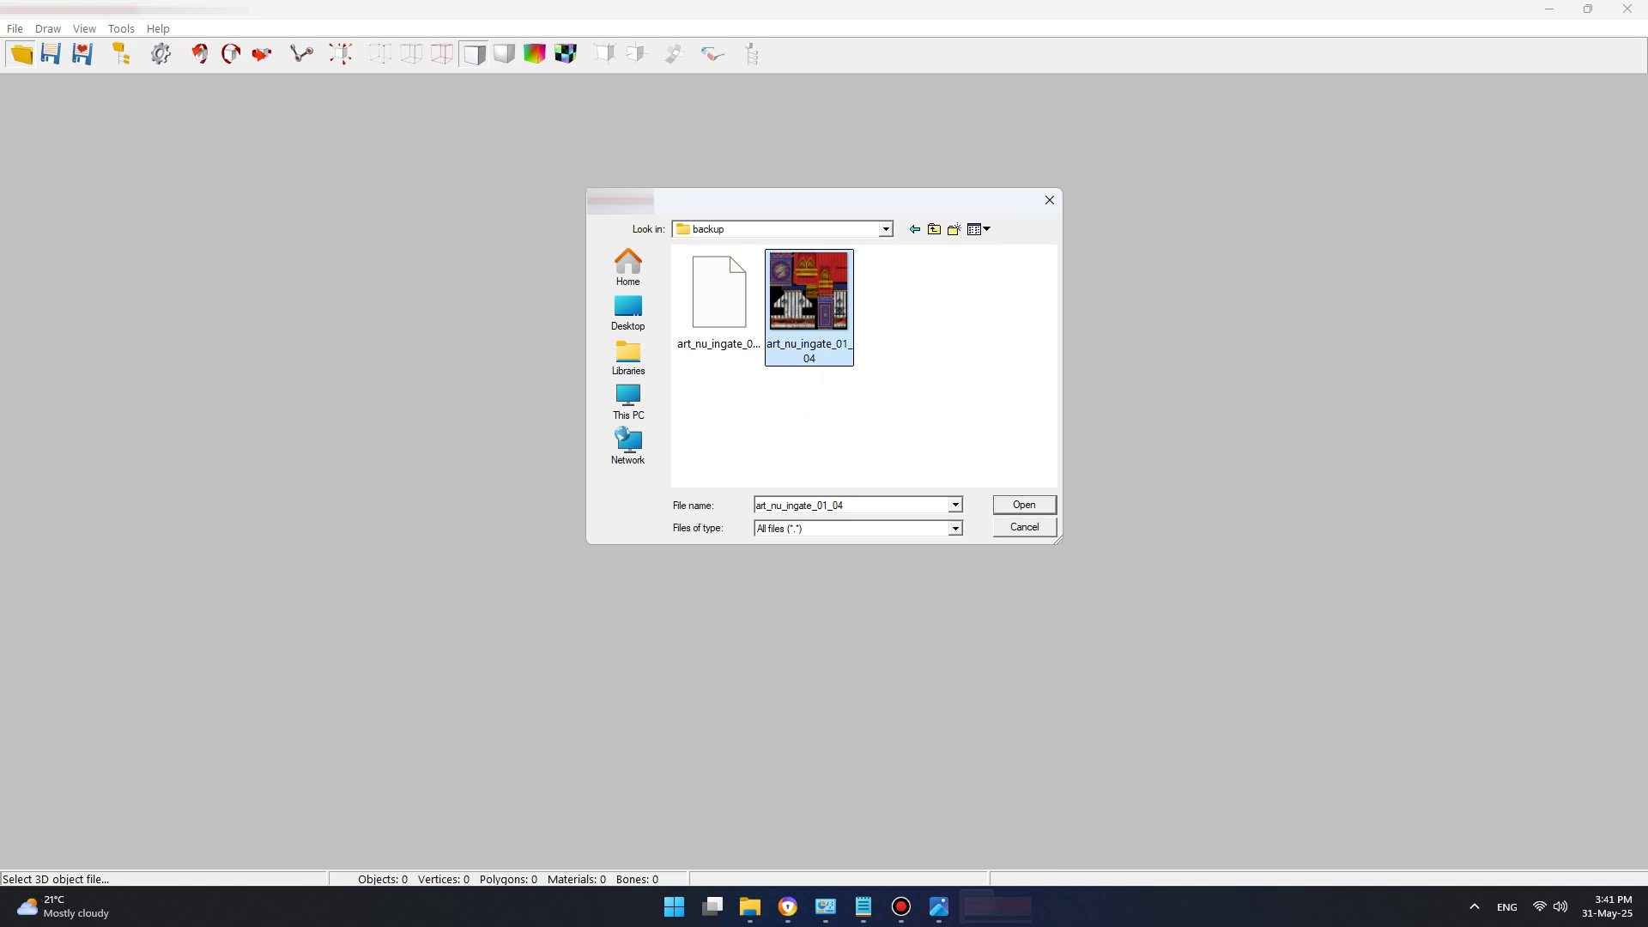
right_click(813, 308)
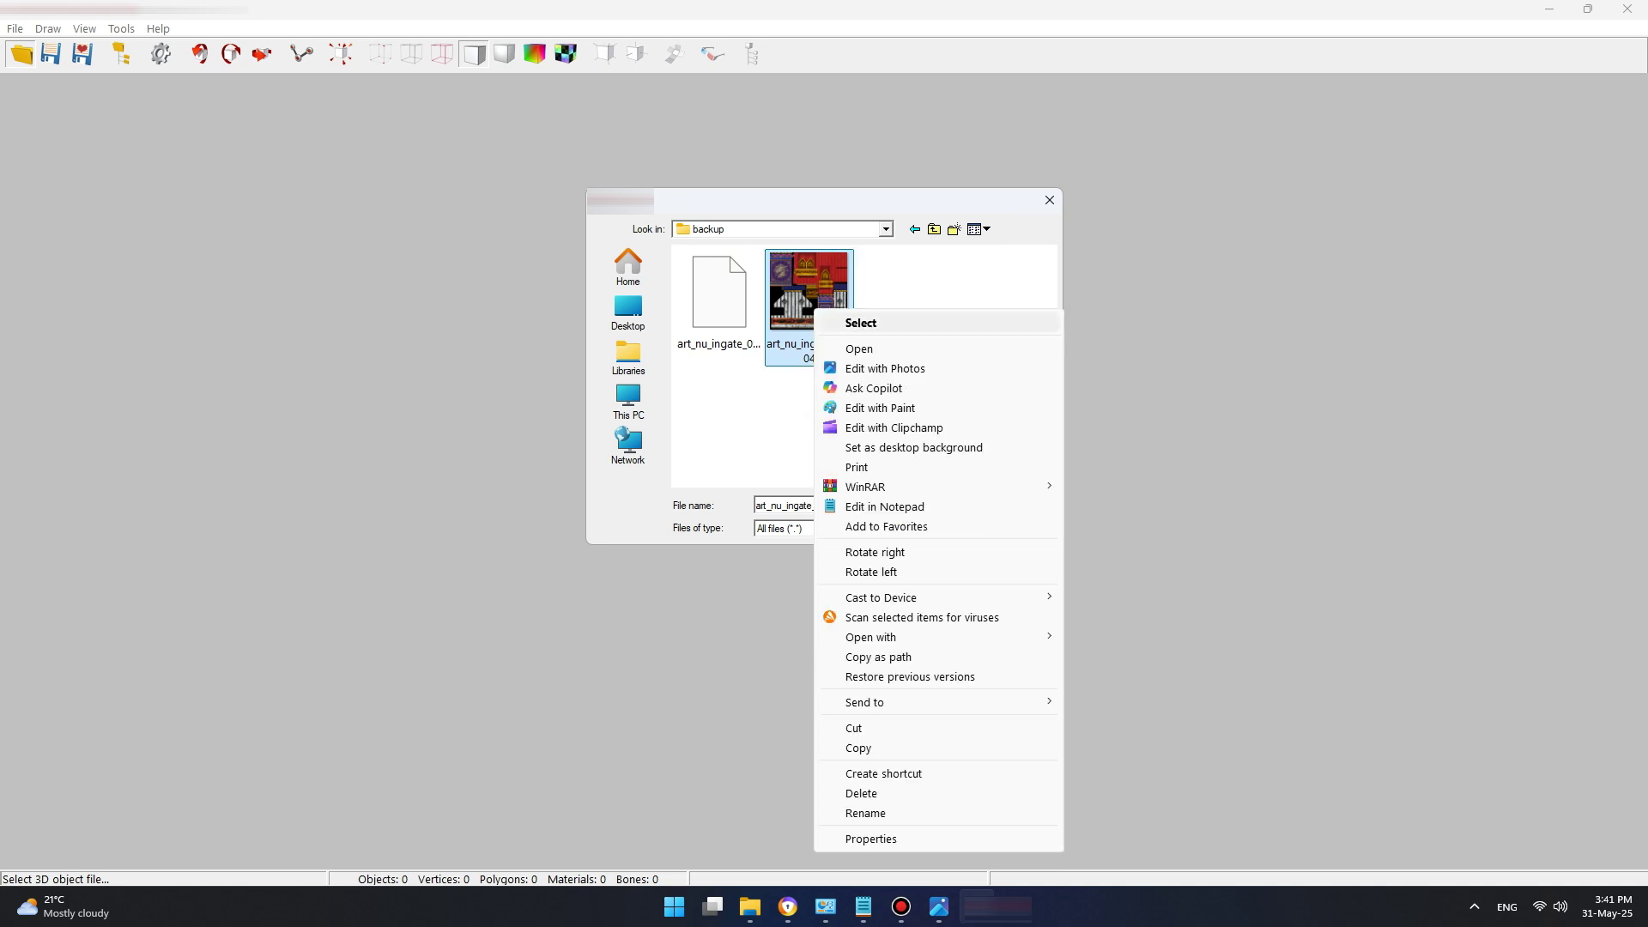
click(859, 349)
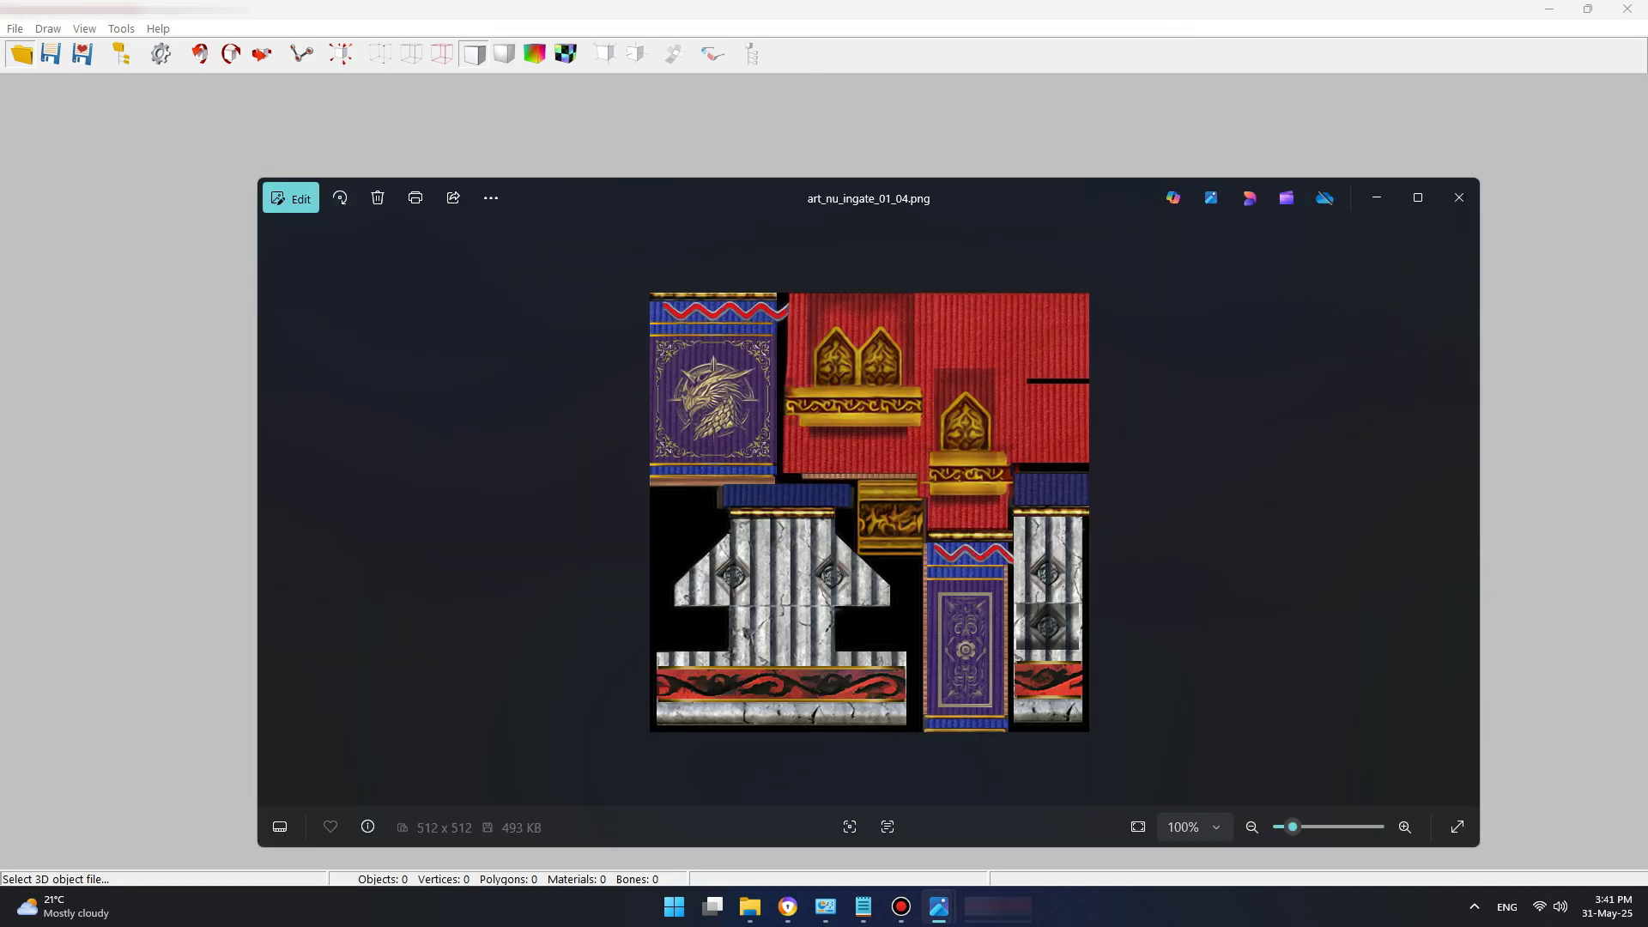
scroll(869, 515, up, 5)
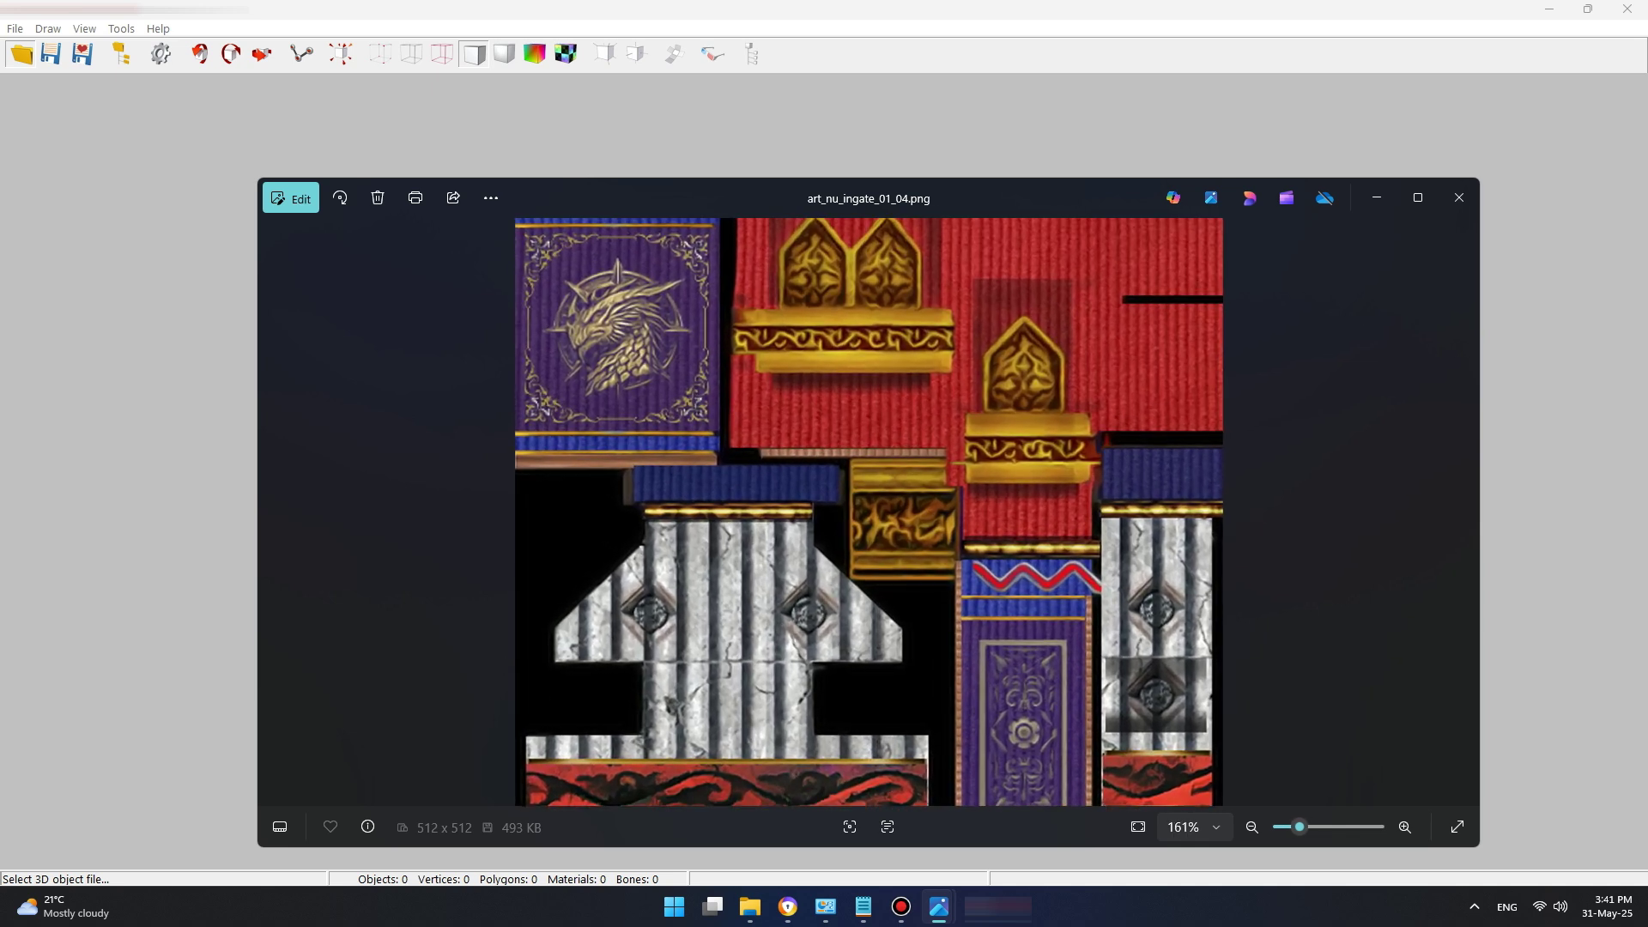
scroll(869, 511, down, 2)
scroll(869, 513, down, 1)
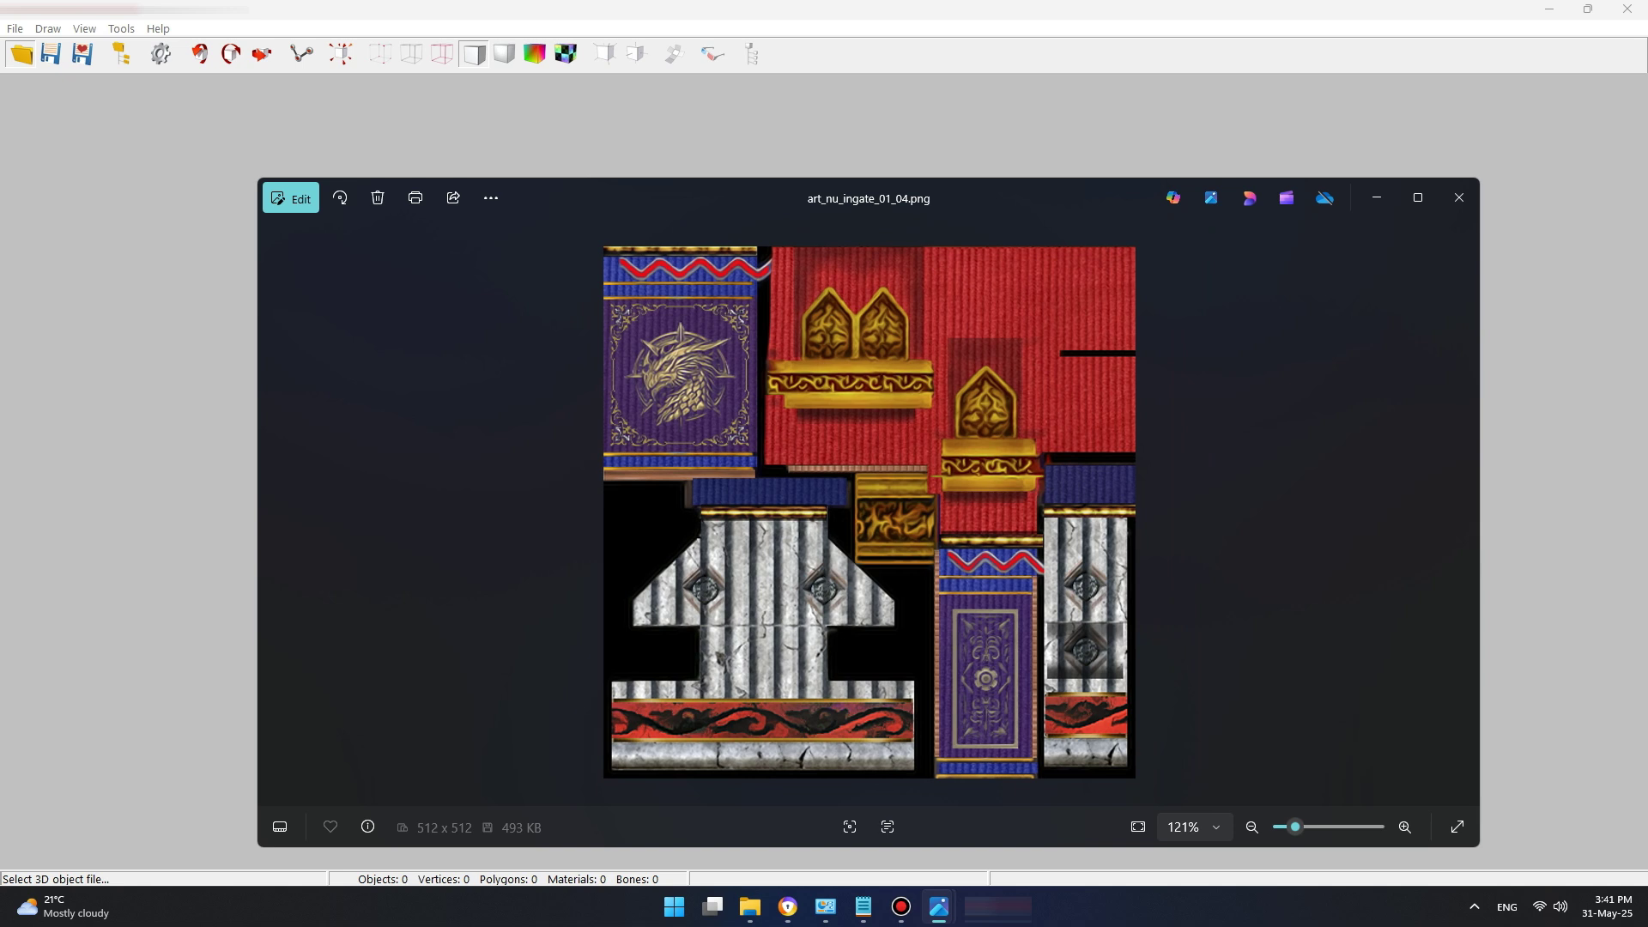
drag(1084, 202, 1053, 184)
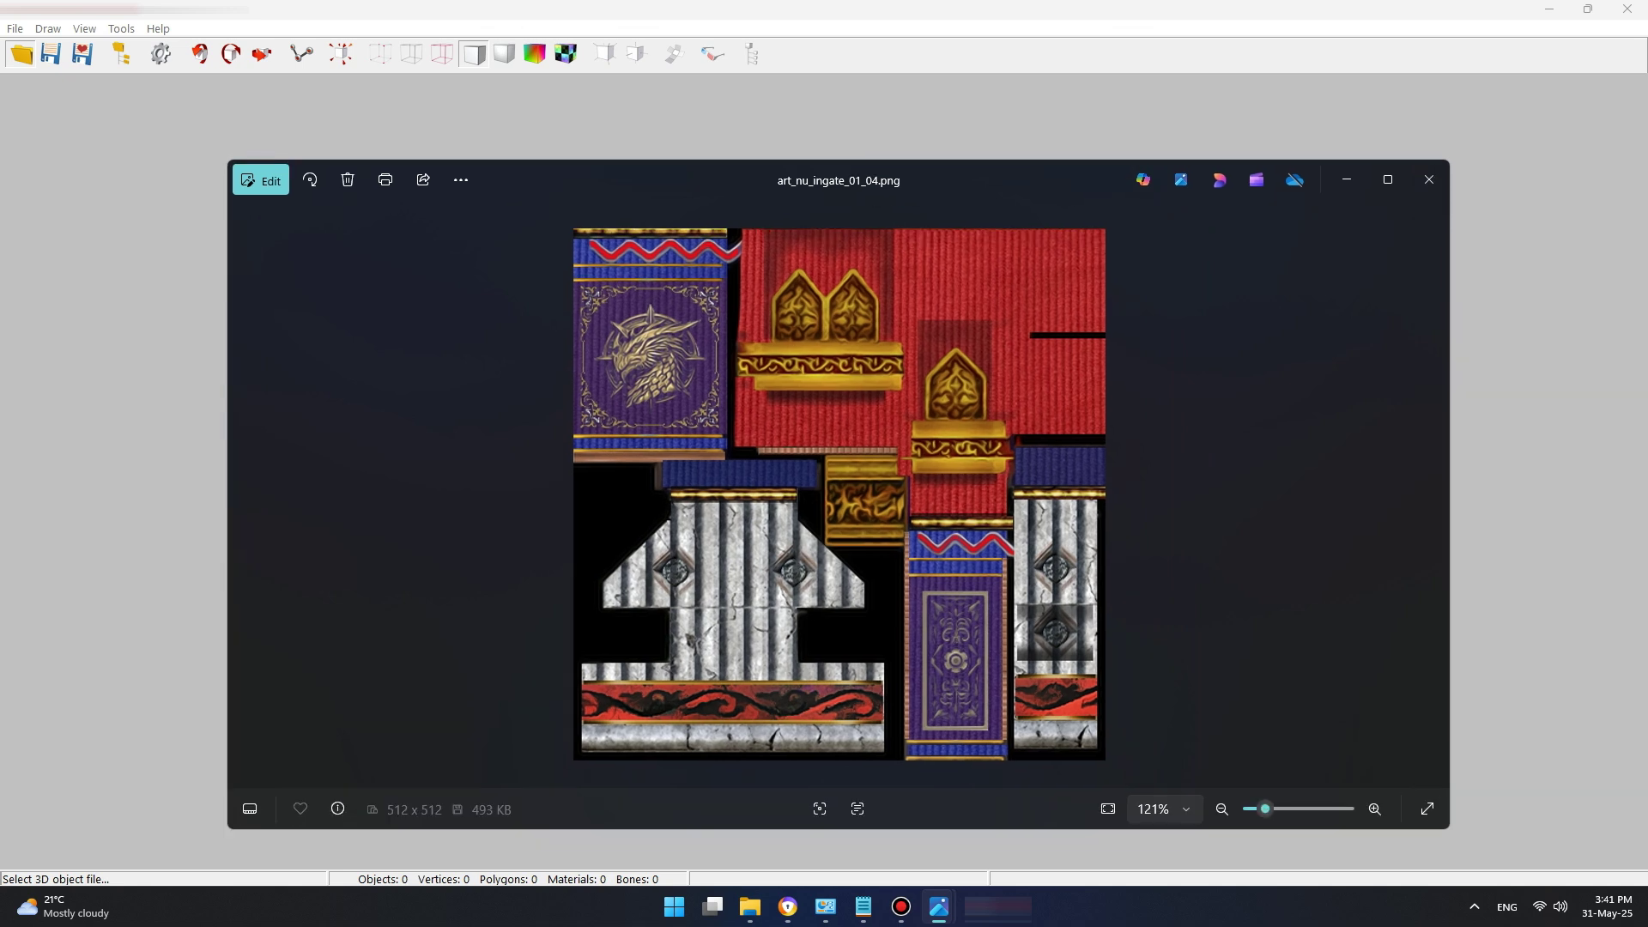
click(1429, 179)
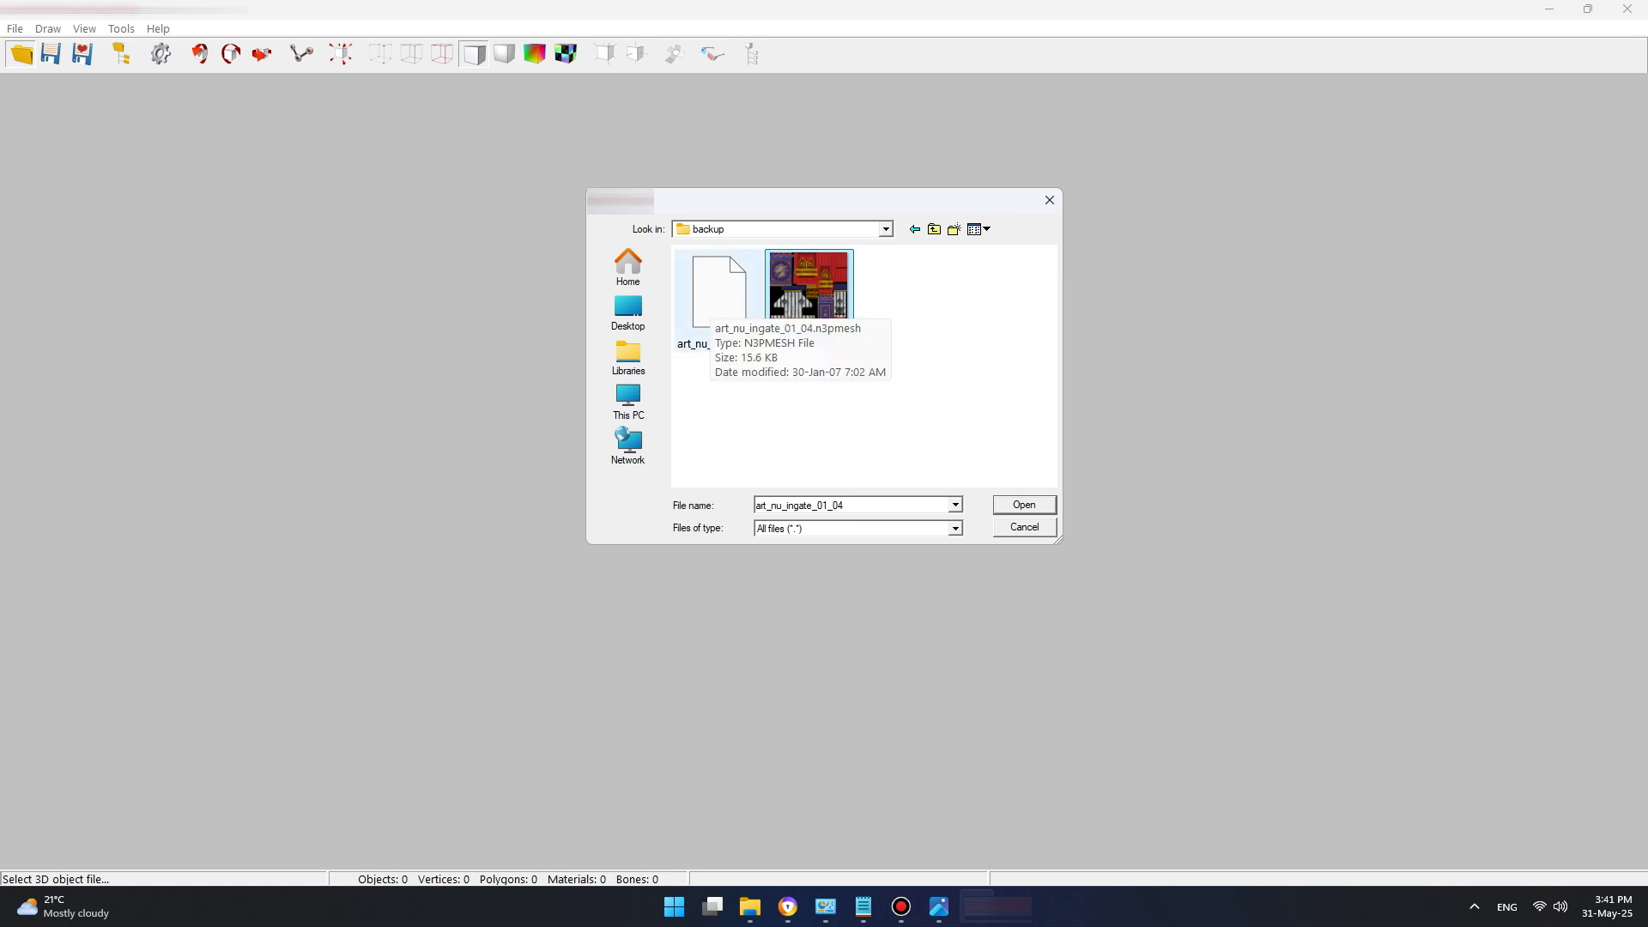
Step: Open the art_nu_ingate_01_04.n3pmesh model from the backup folder
click(718, 292)
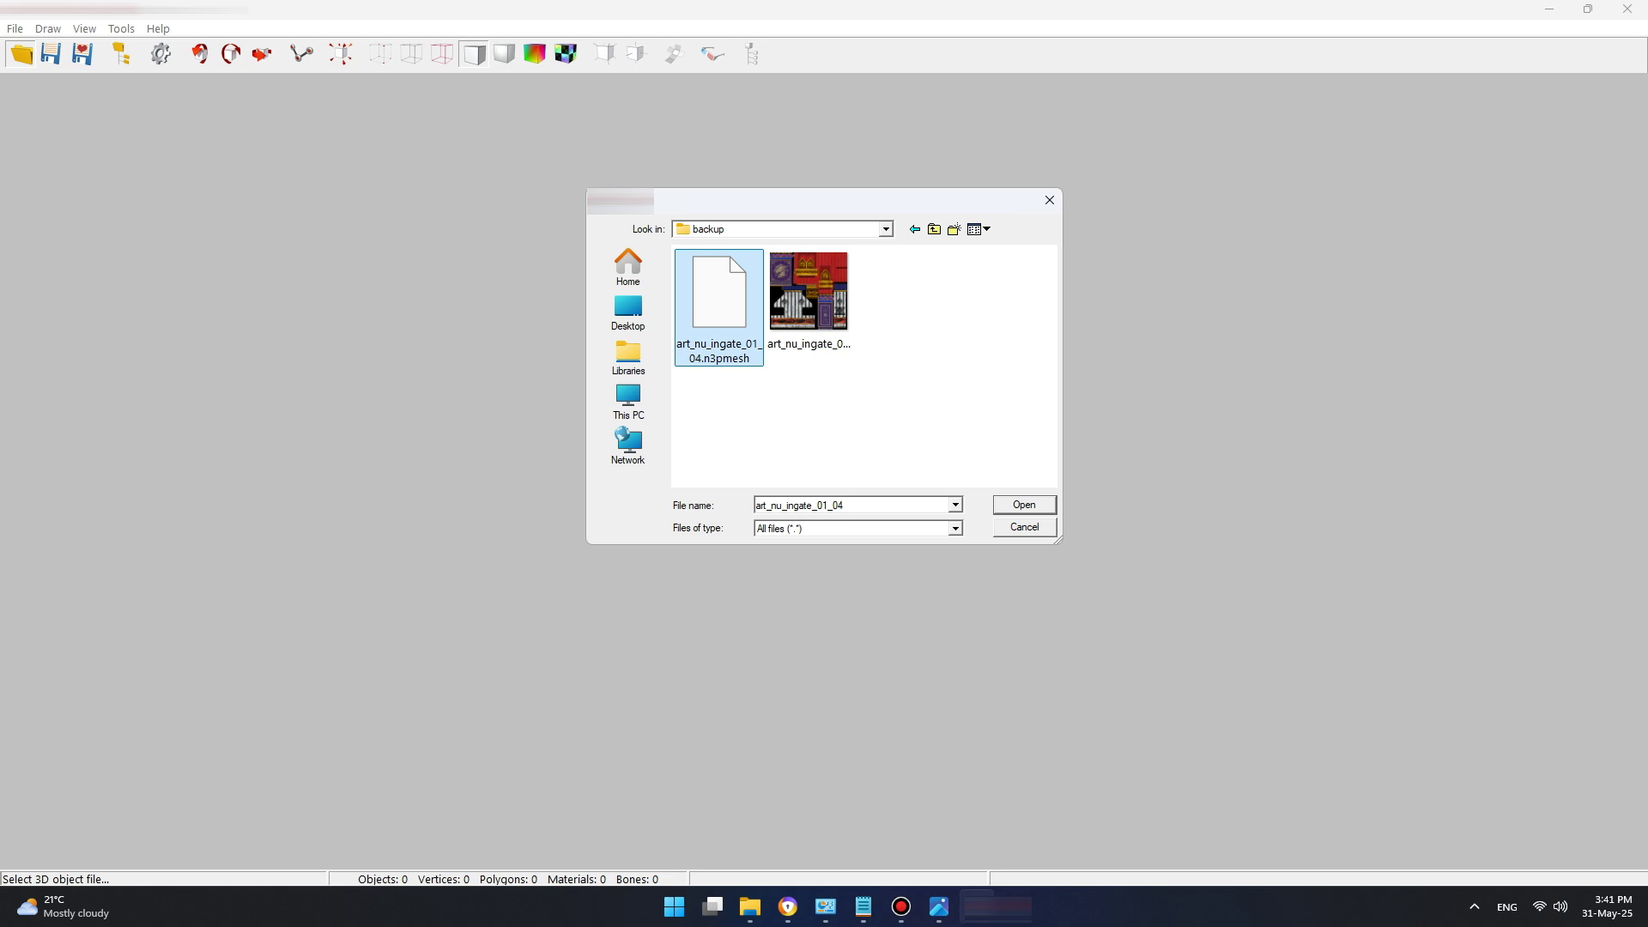
click(1025, 504)
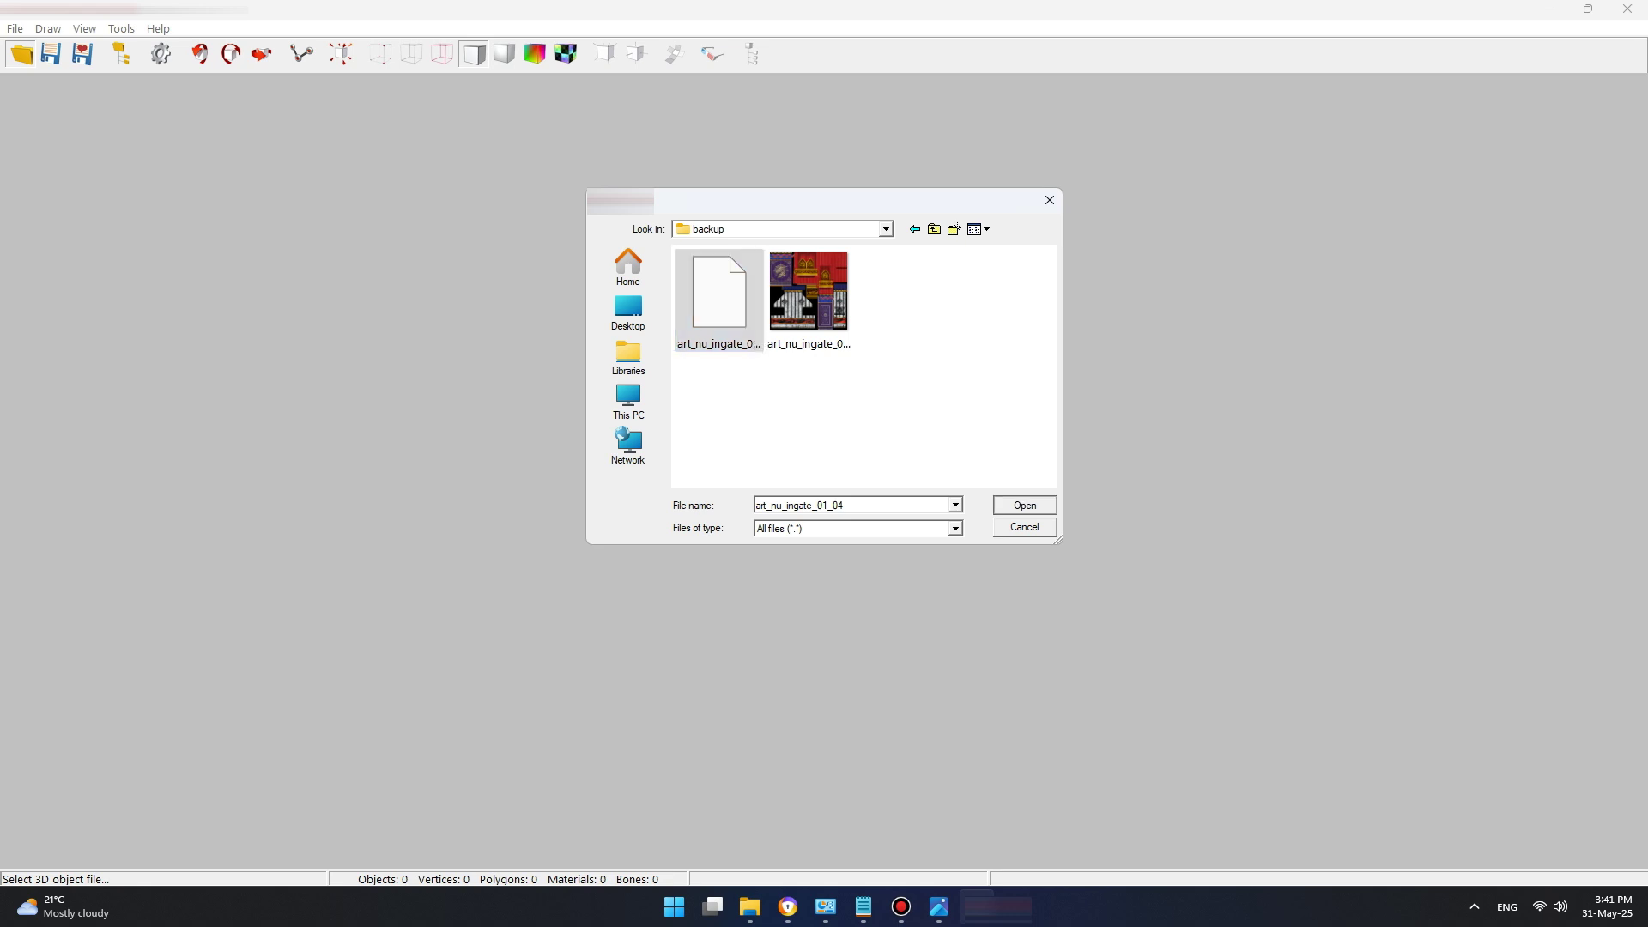
drag(1025, 505, 751, 571)
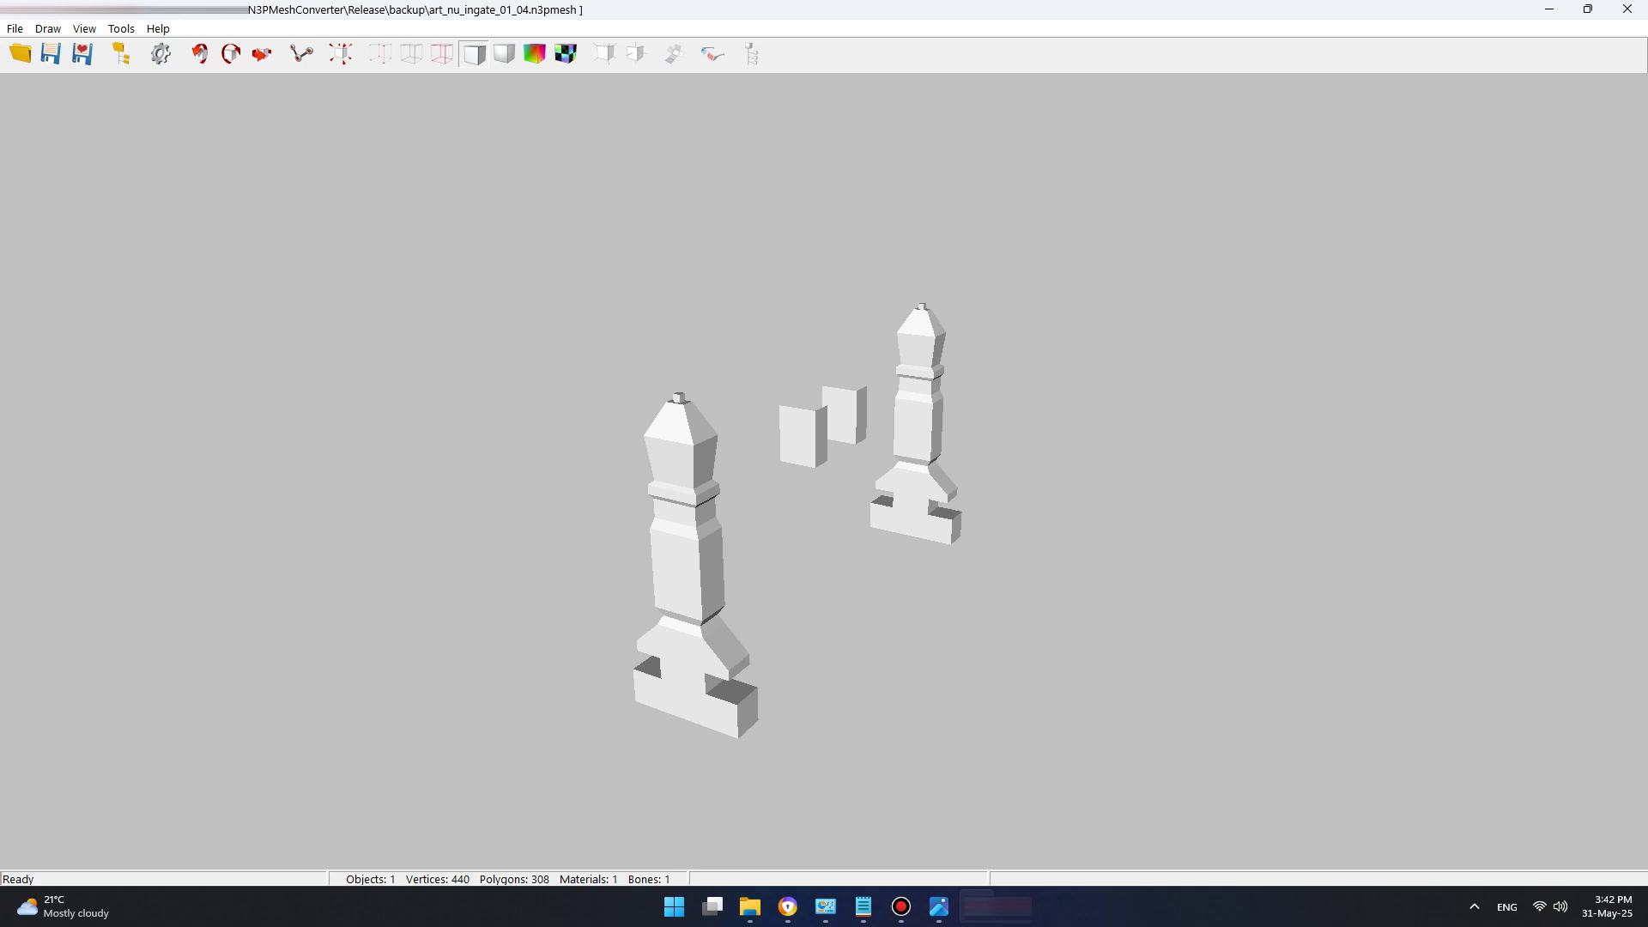
Step: Turn on the display of the gate model's wireframe edges, vertices and bones
drag(806, 515, 798, 439)
click(443, 54)
click(412, 54)
click(380, 54)
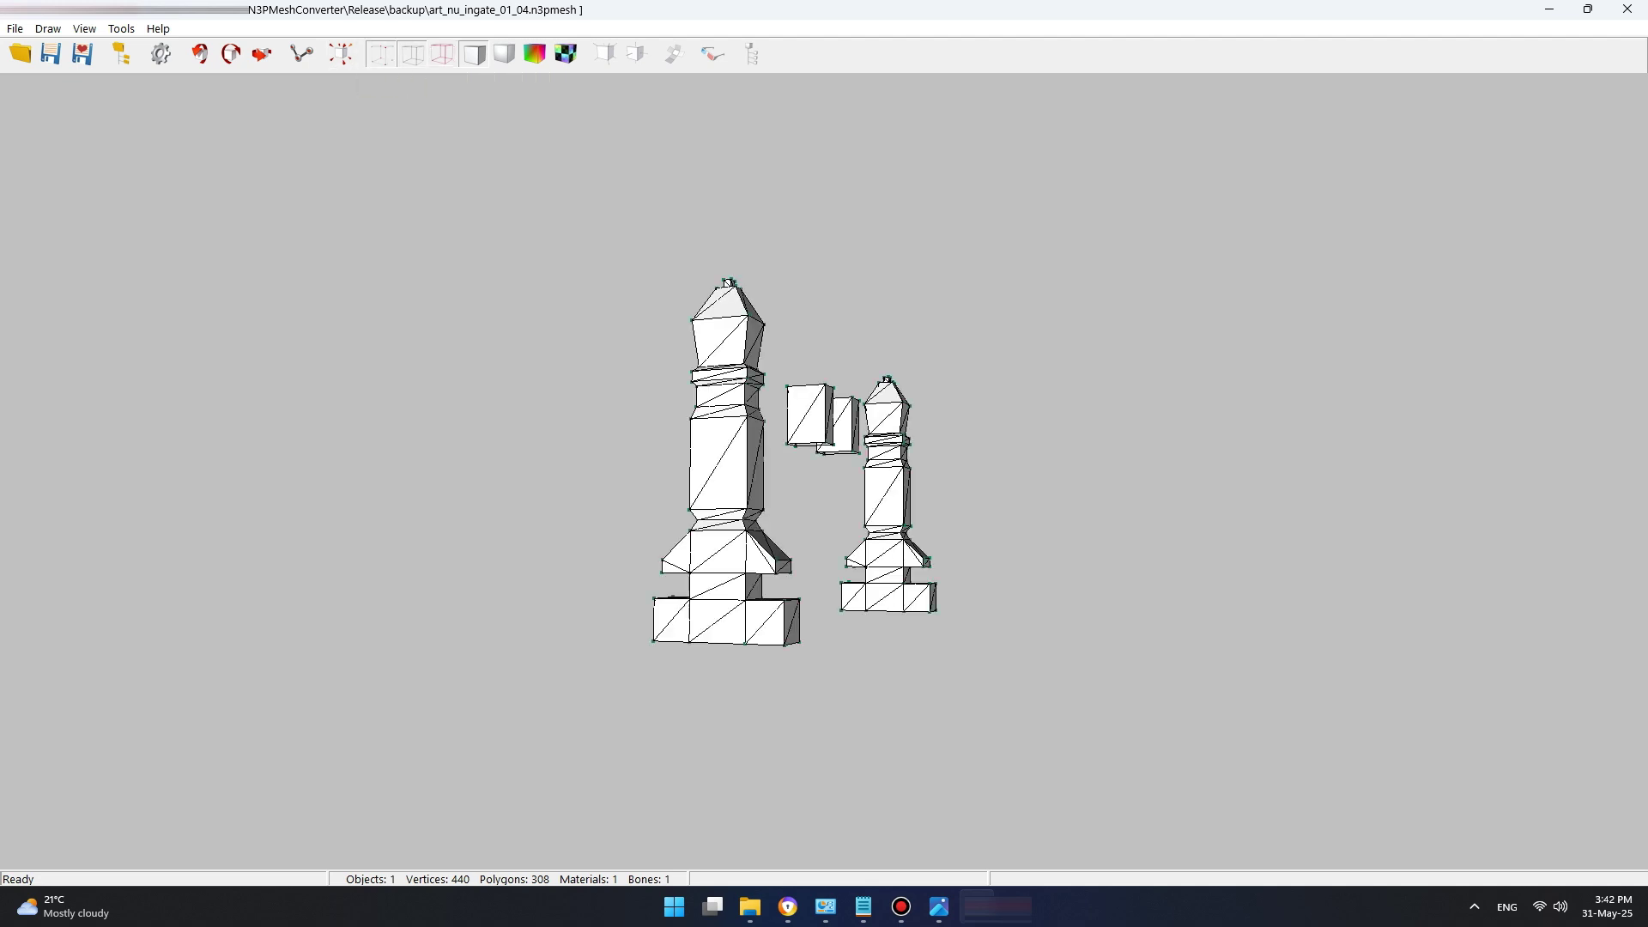
click(302, 54)
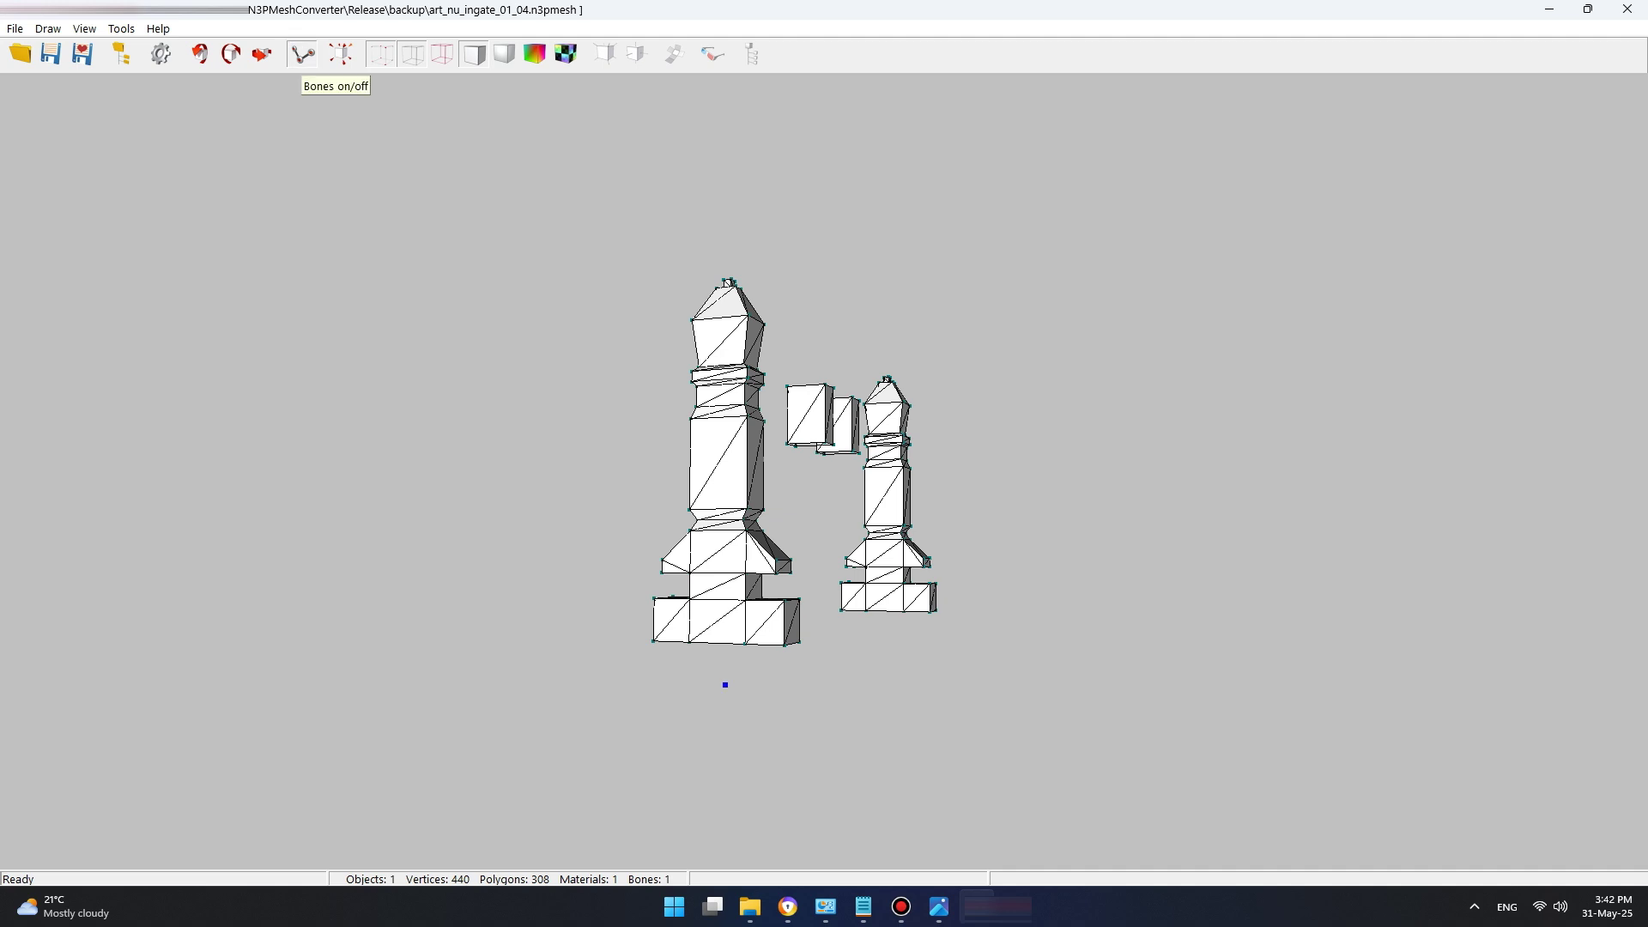
Step: Examine the wireframe pillars and the bone point up close from several sides
scroll(755, 481, up, 4)
scroll(756, 480, up, 2)
drag(755, 481, 331, 474)
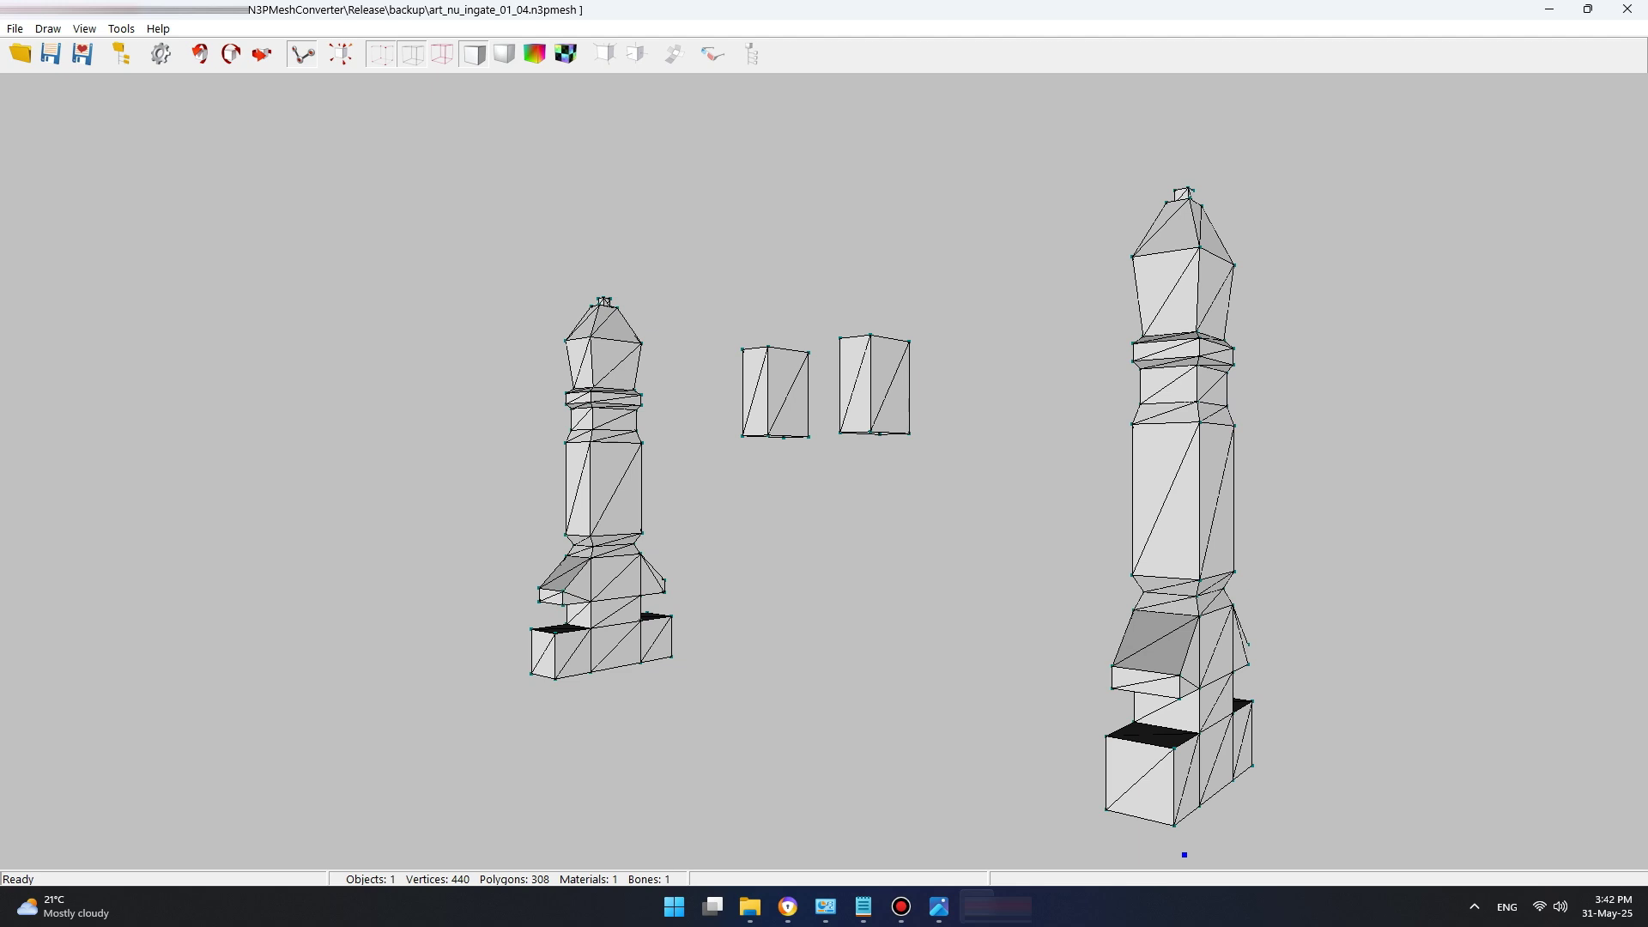
mouse_move(1184, 855)
mouse_down()
mouse_move(1107, 704)
mouse_move(986, 552)
mouse_move(1056, 670)
mouse_move(1242, 789)
mouse_move(1157, 858)
mouse_up()
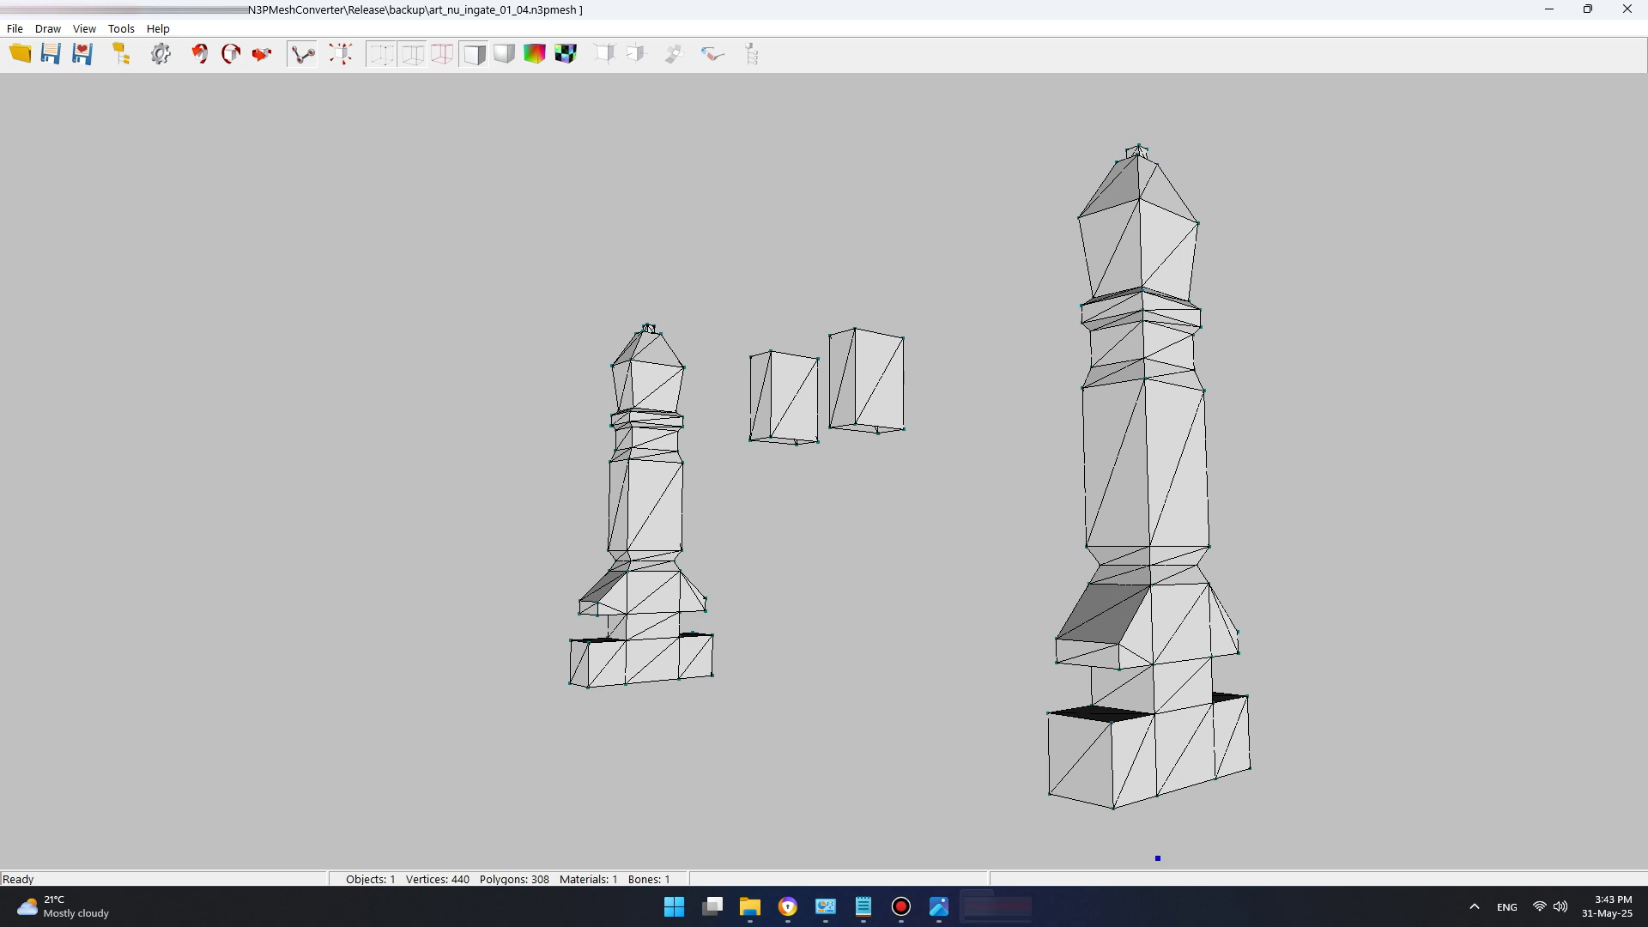
mouse_move(1158, 858)
middle_down()
mouse_move(1078, 610)
mouse_move(1005, 696)
mouse_move(1034, 746)
mouse_move(1219, 756)
middle_up()
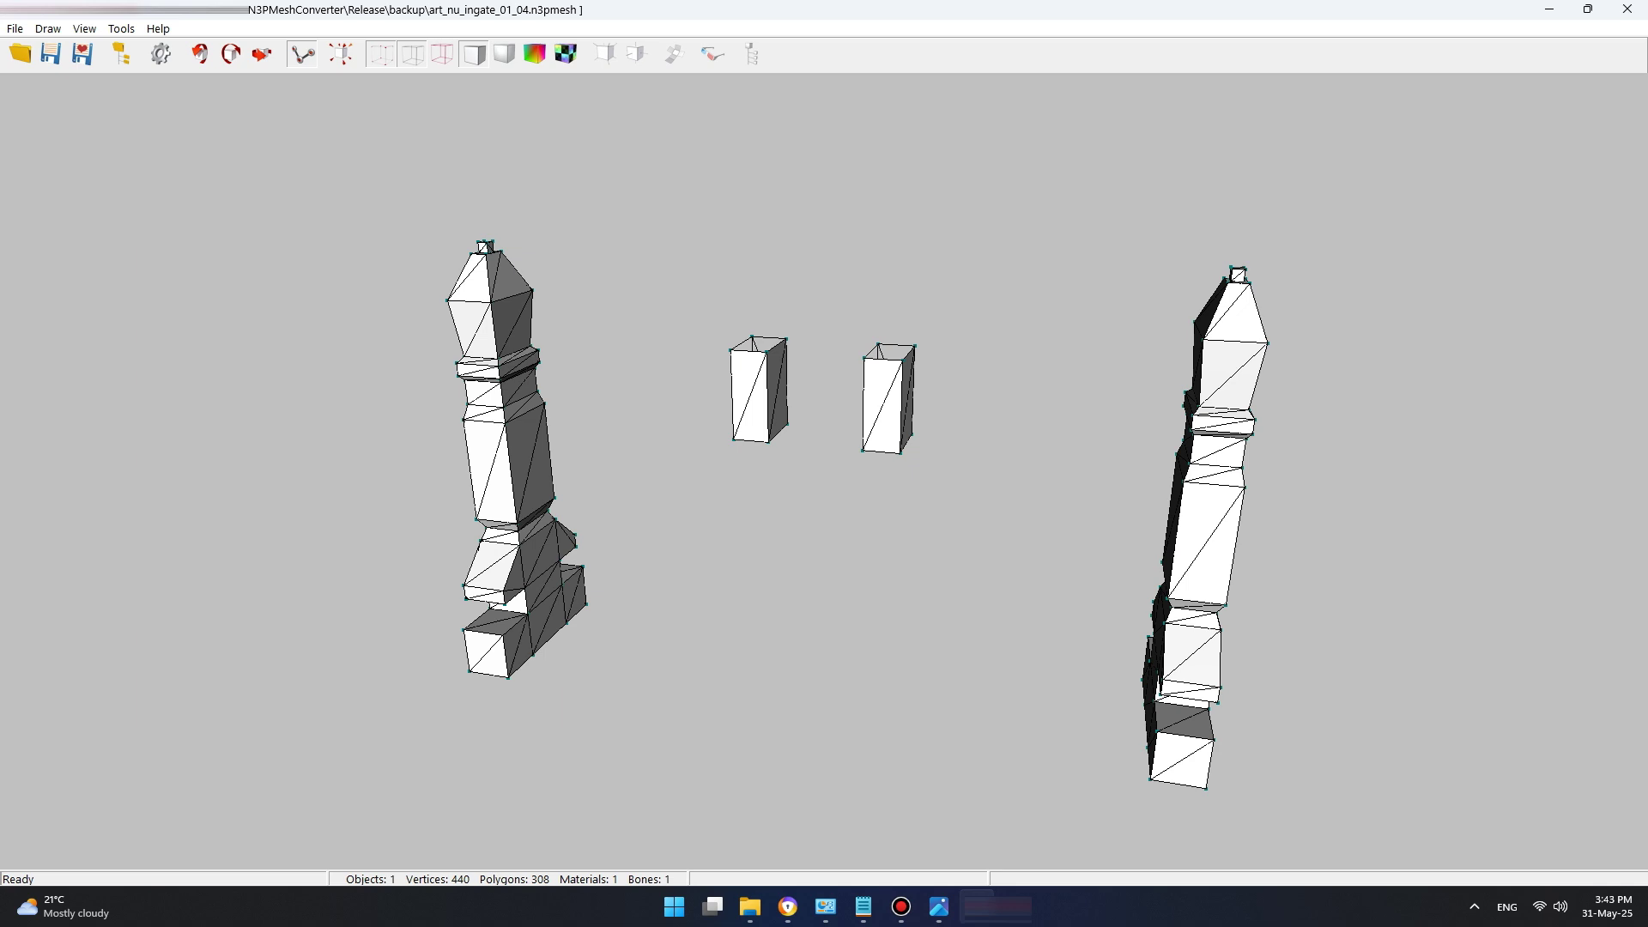
drag(1124, 678, 738, 610)
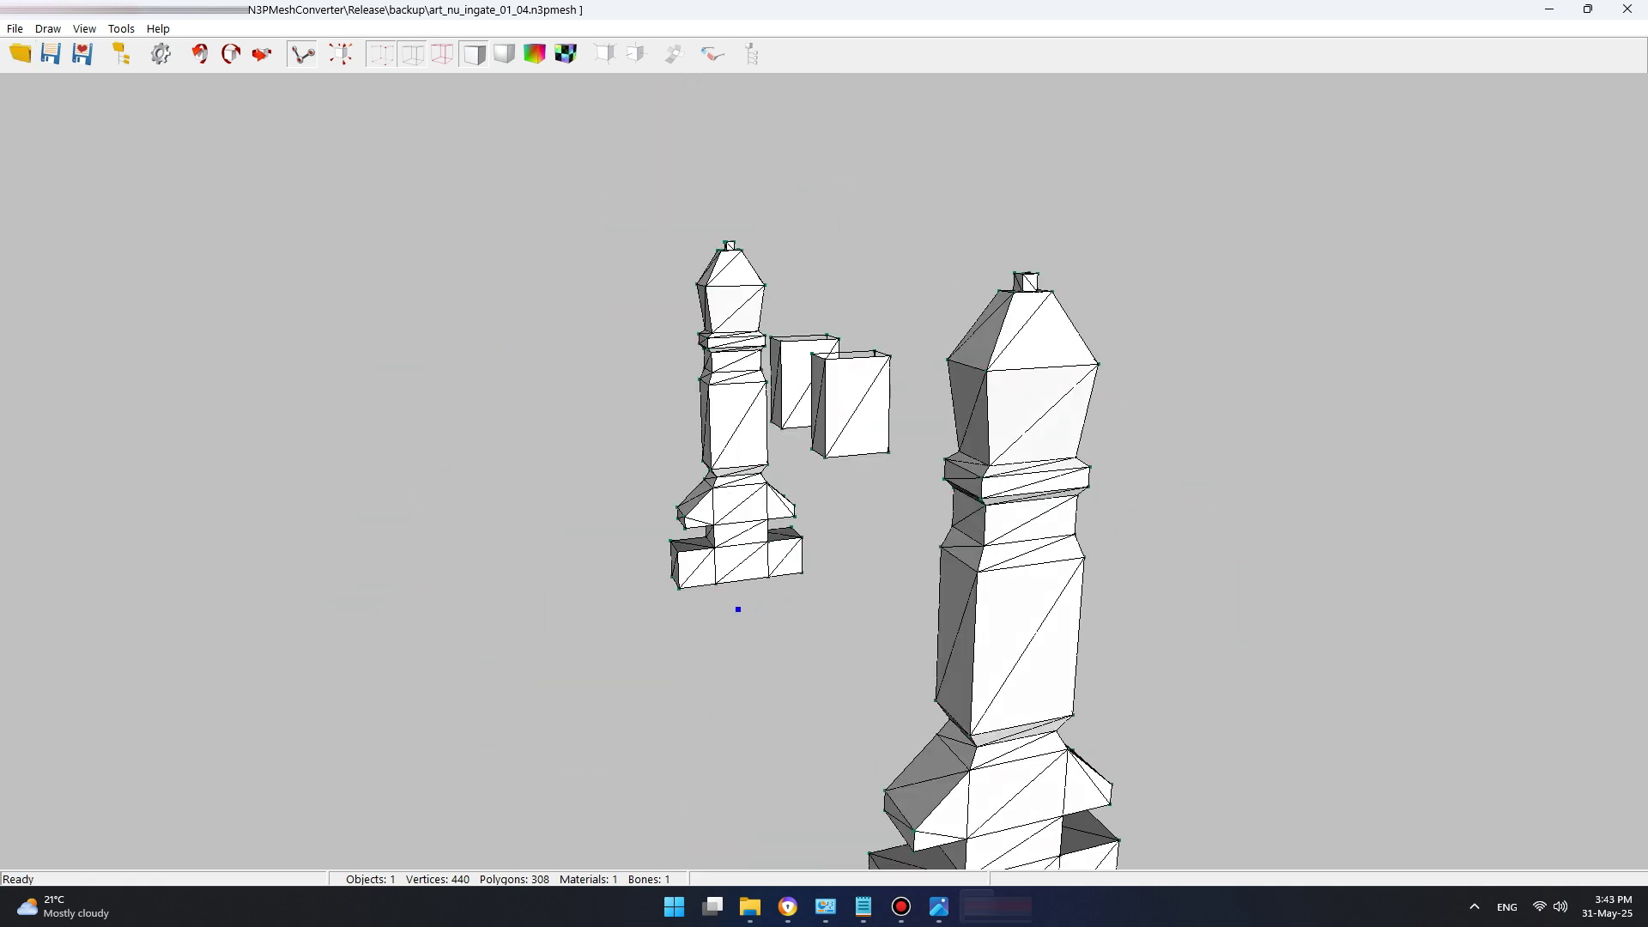
Step: Save the gate model in the backup folder as art_nu_ingate_01_04 in the Wavefront (*.obj) format
key(alt+f)
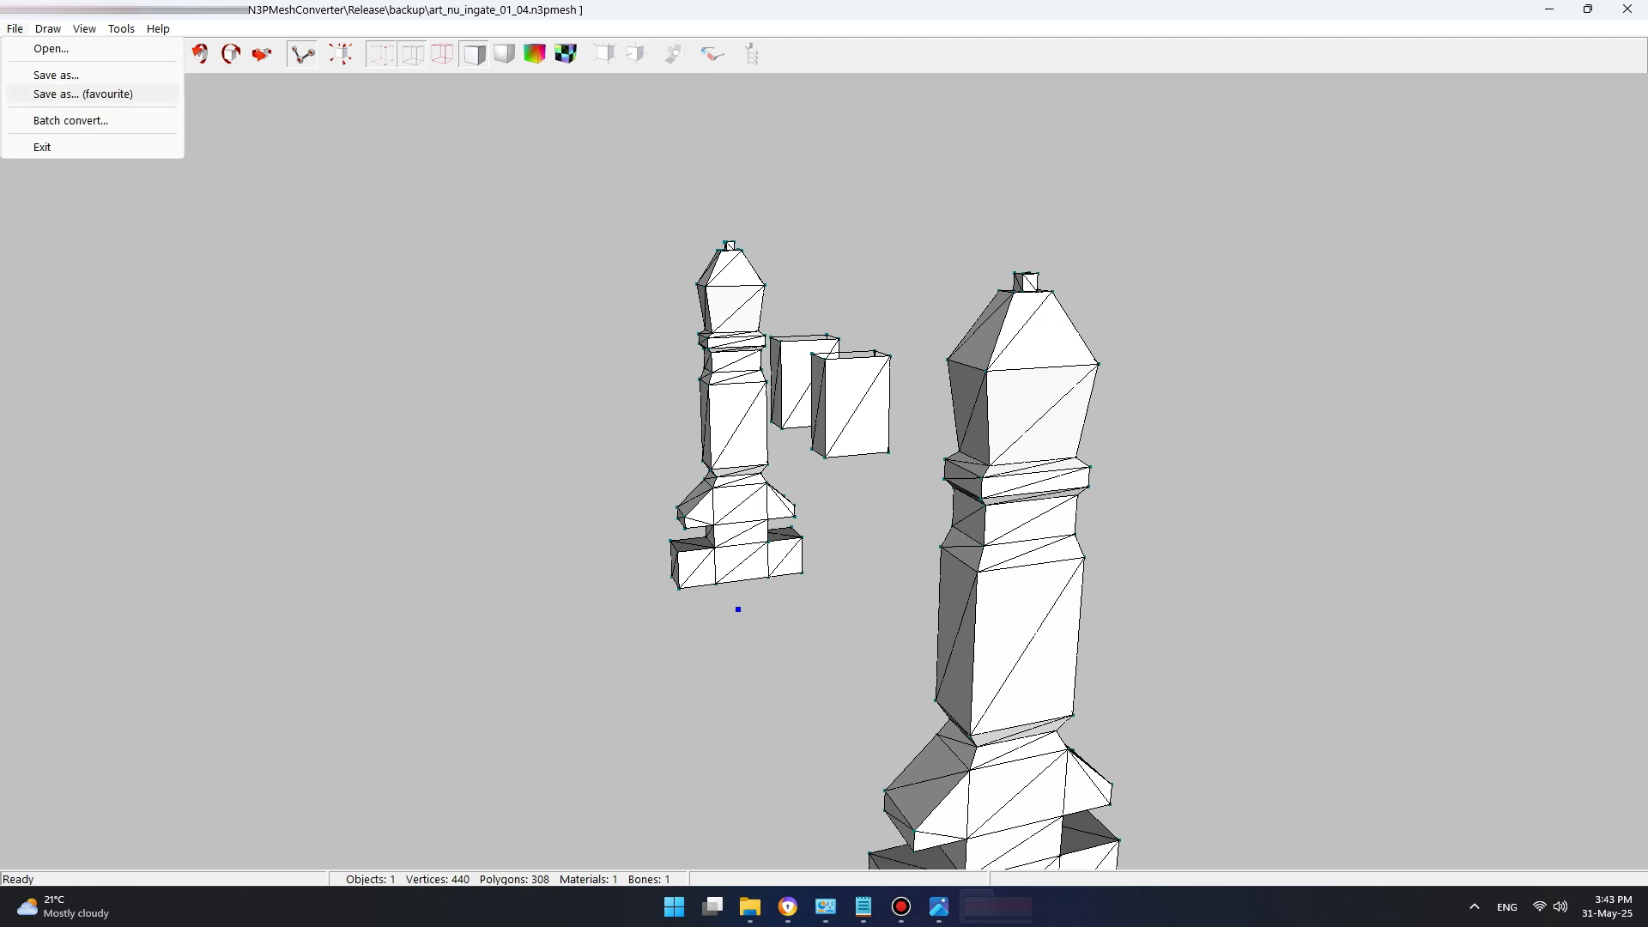
key(Return)
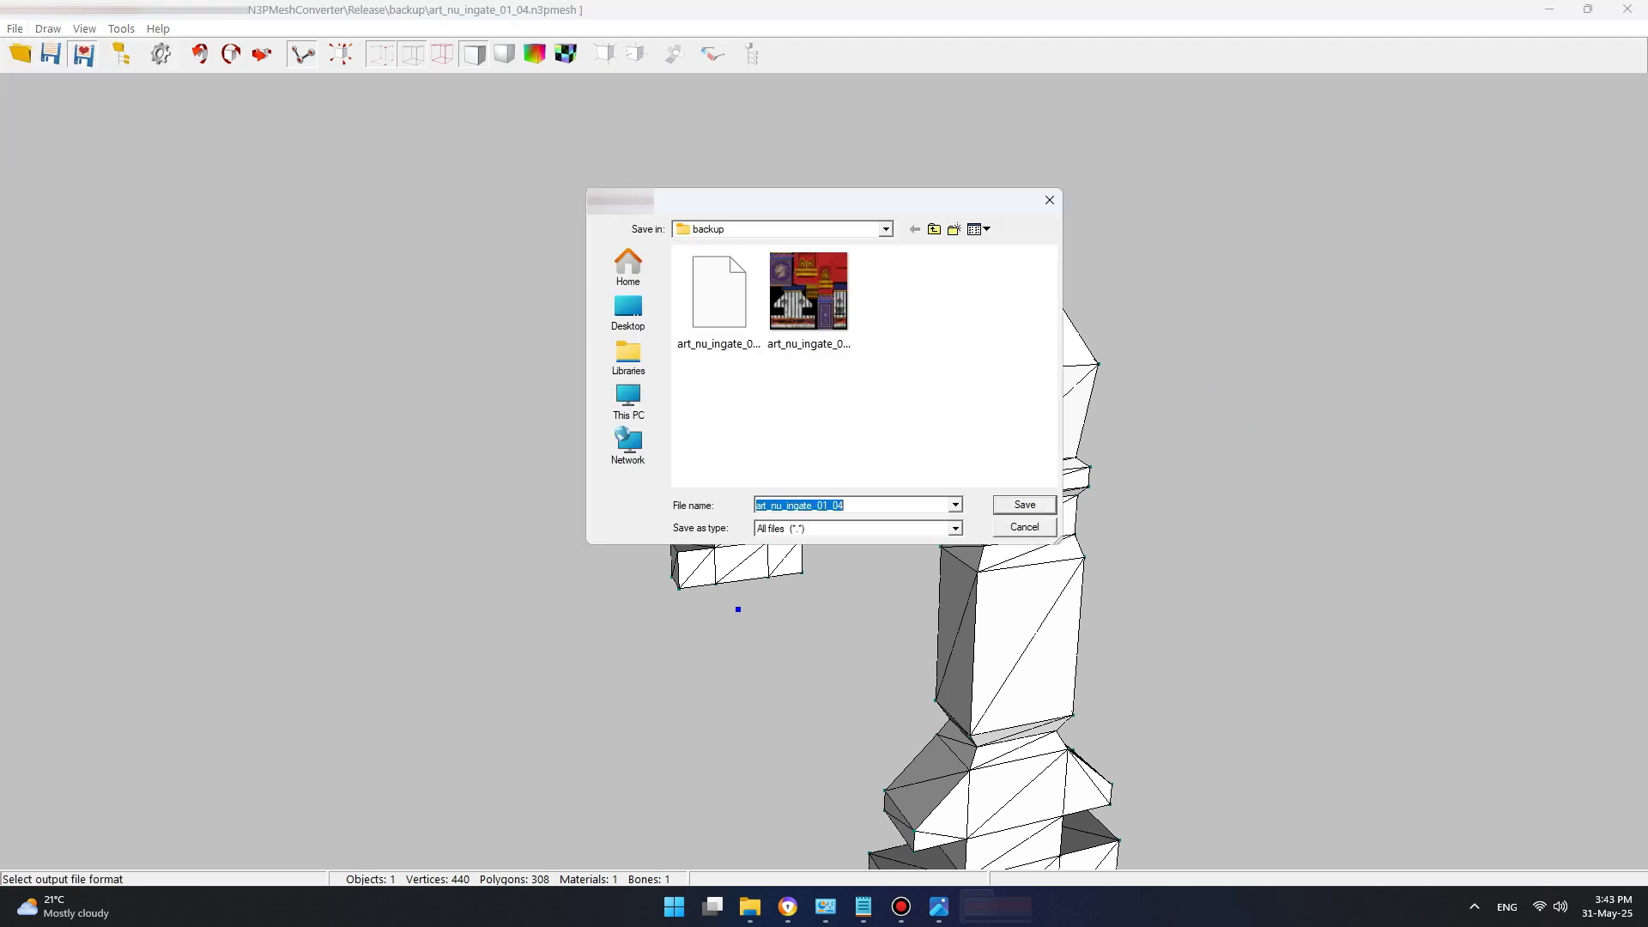
key(Tab)
key(alt+Down)
key(Down)
key(Down)
key(Down)
key(Down)
key(Down)
key(Down)
key(Down)
key(Down)
key(Down)
key(Down)
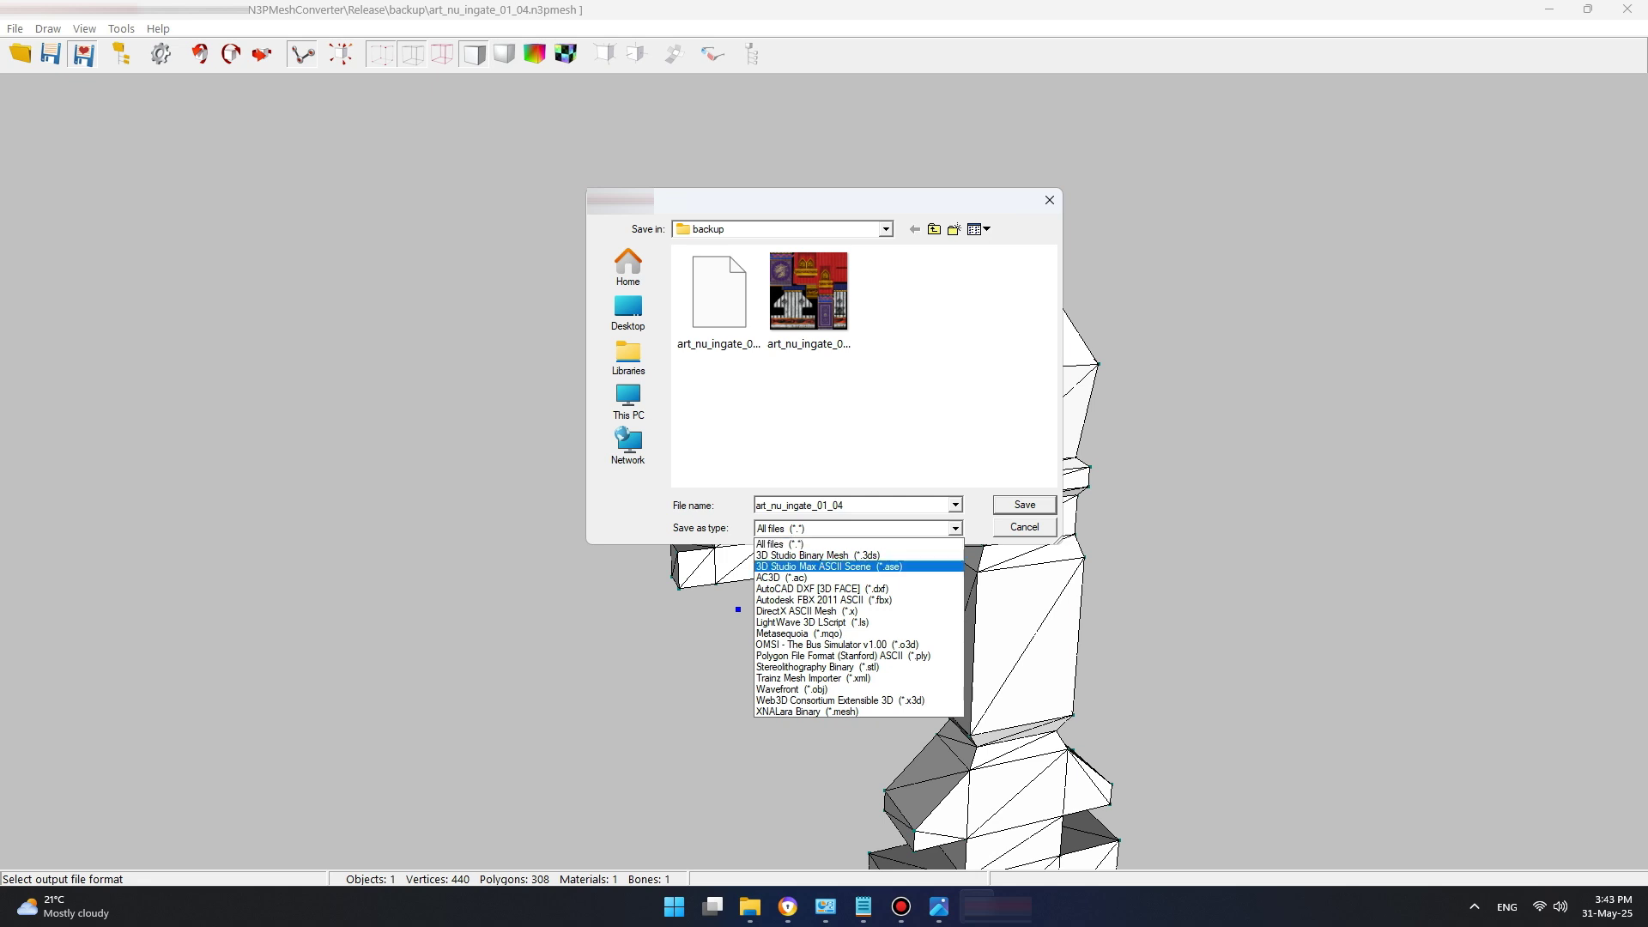
key(Up)
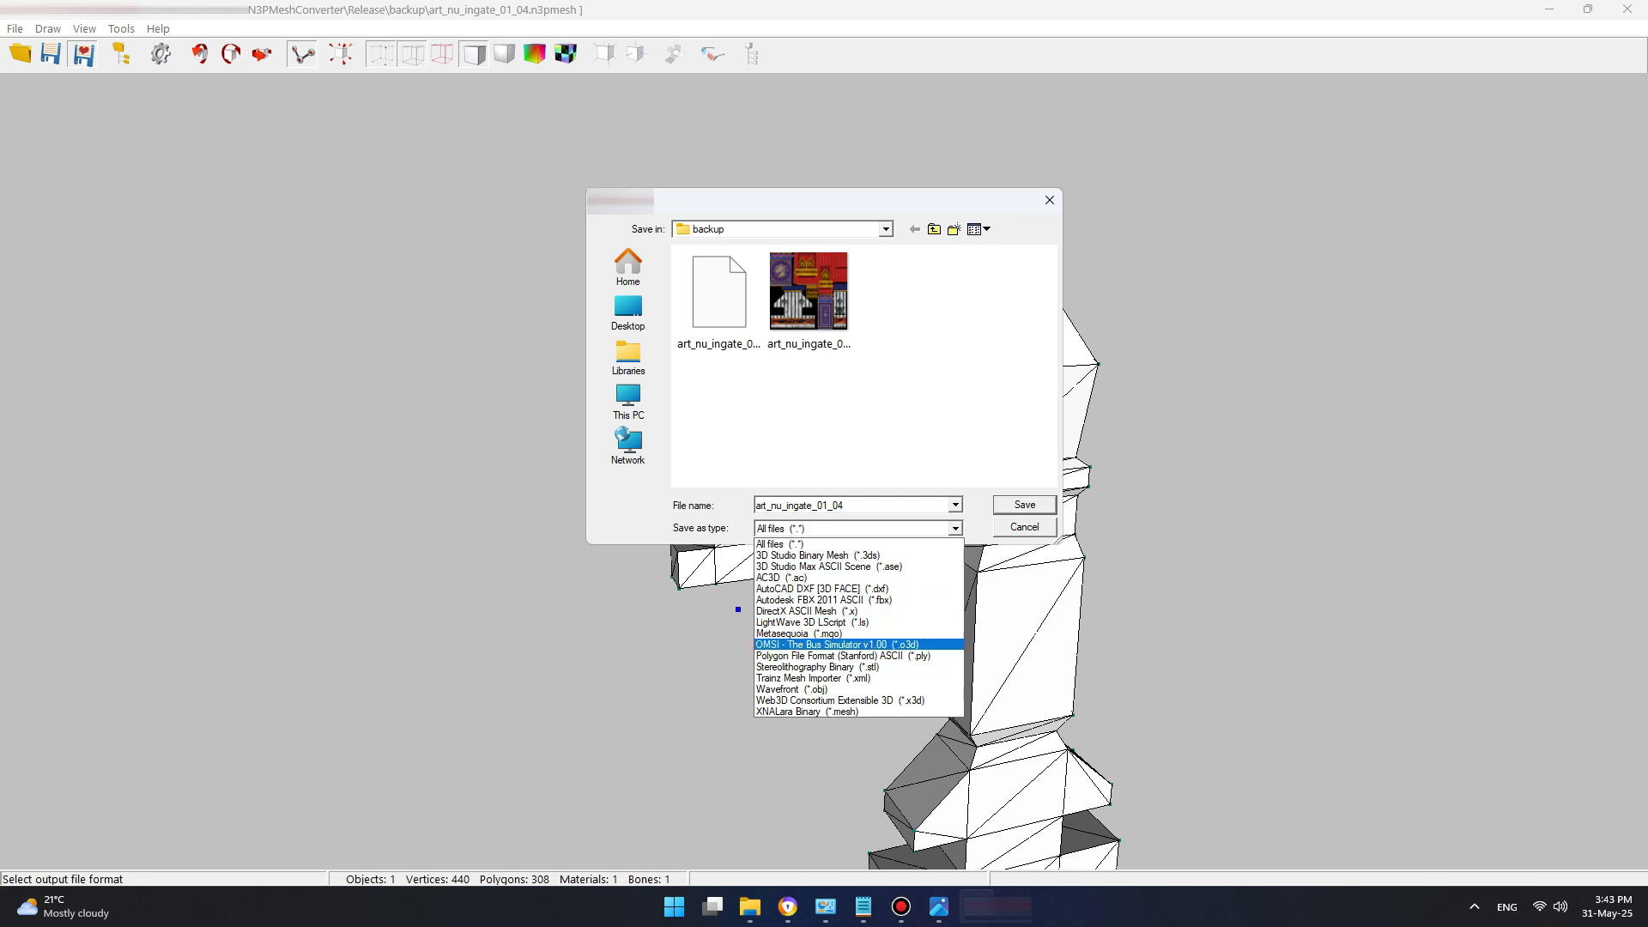
key(Down)
key(Down)
key(Down)
key(Down)
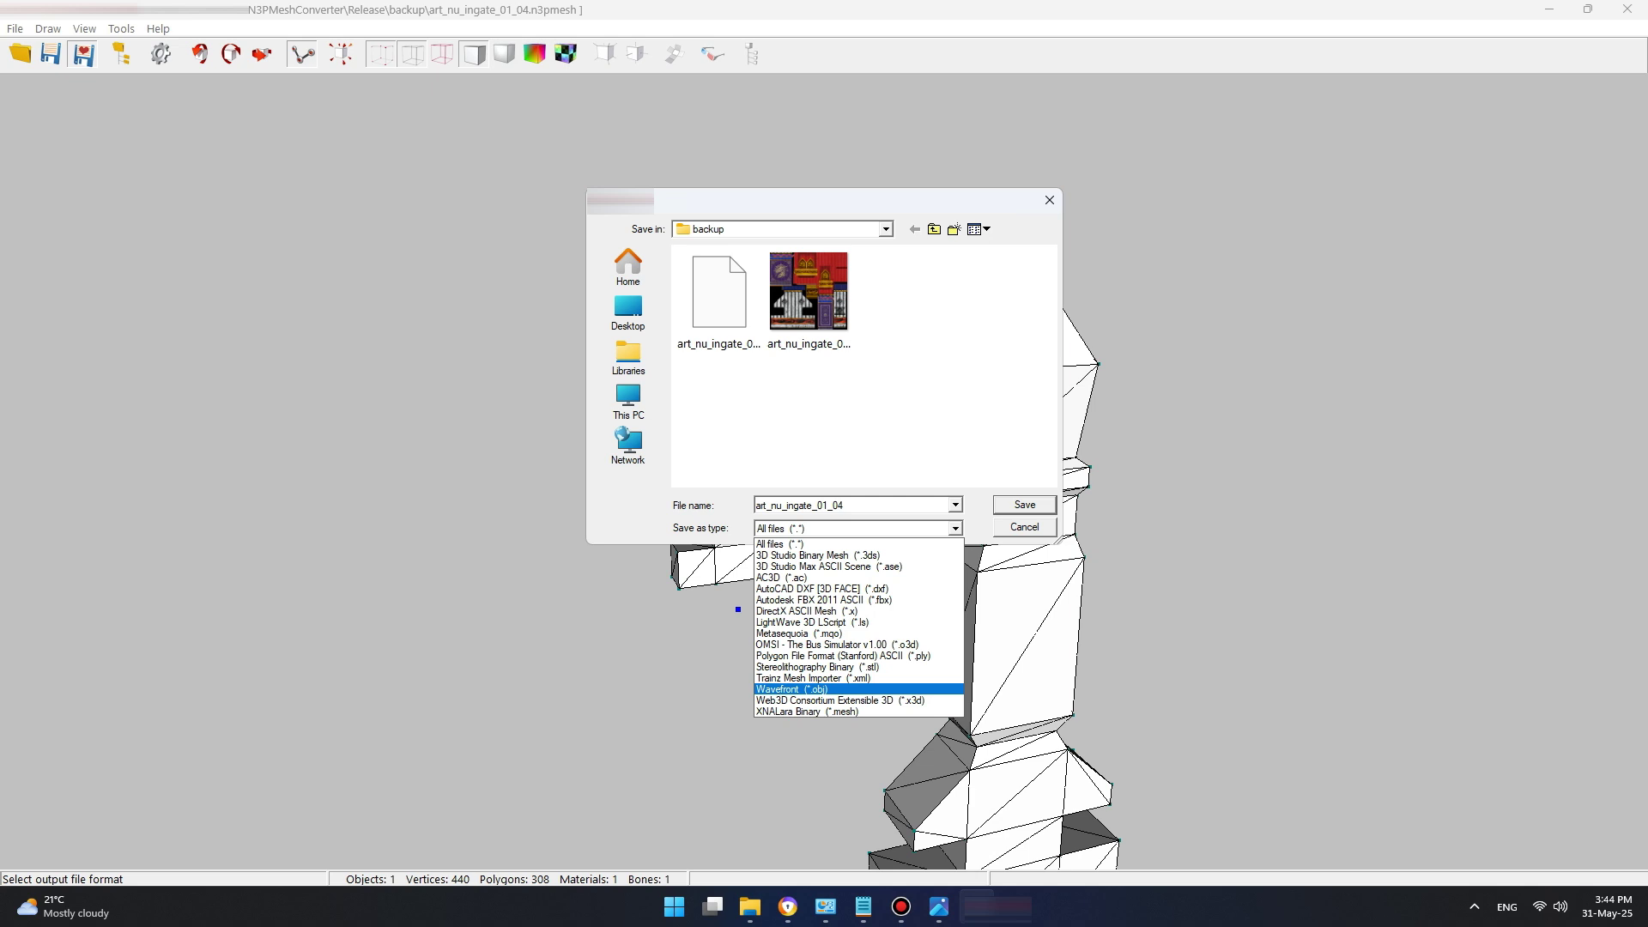
key(Down)
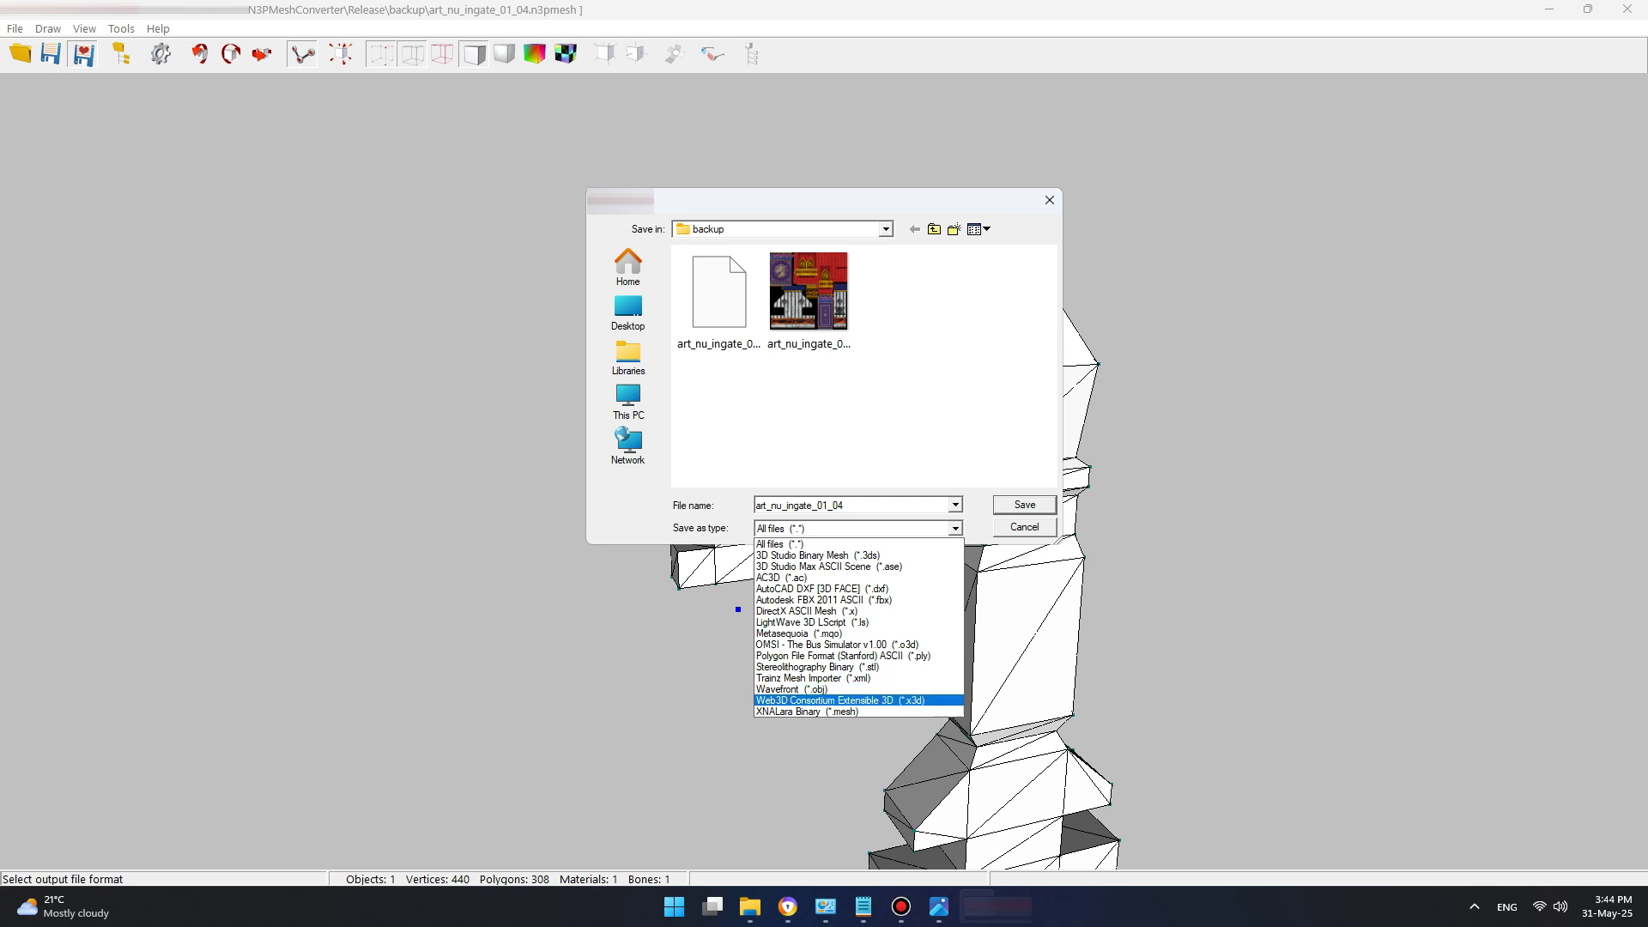
key(Up)
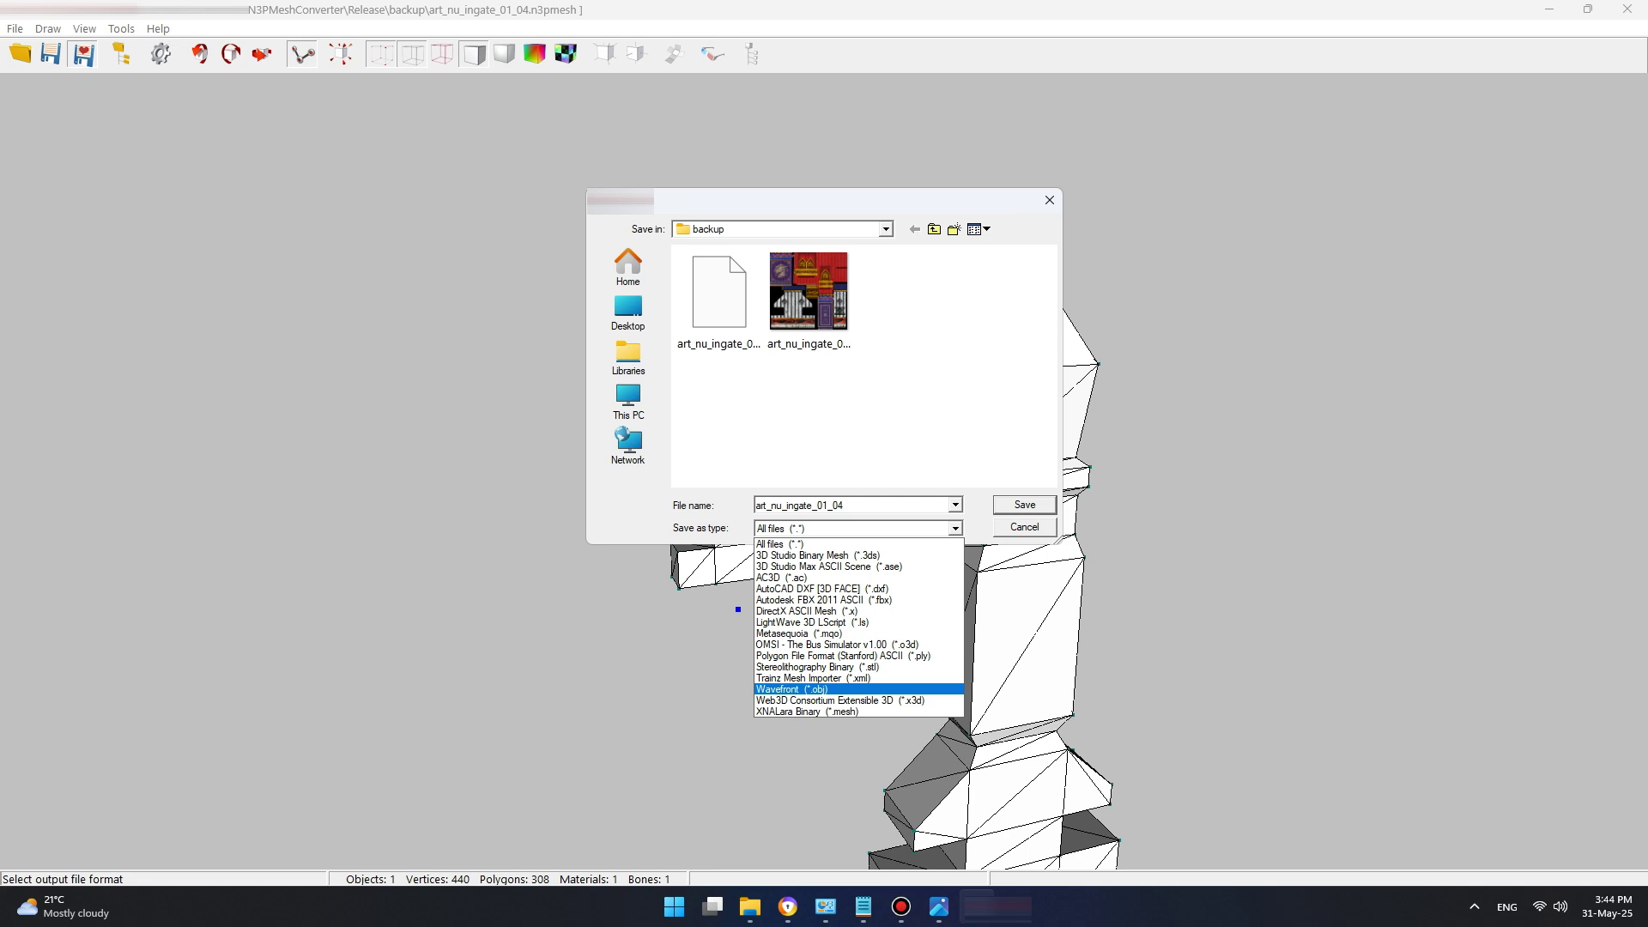
key(Return)
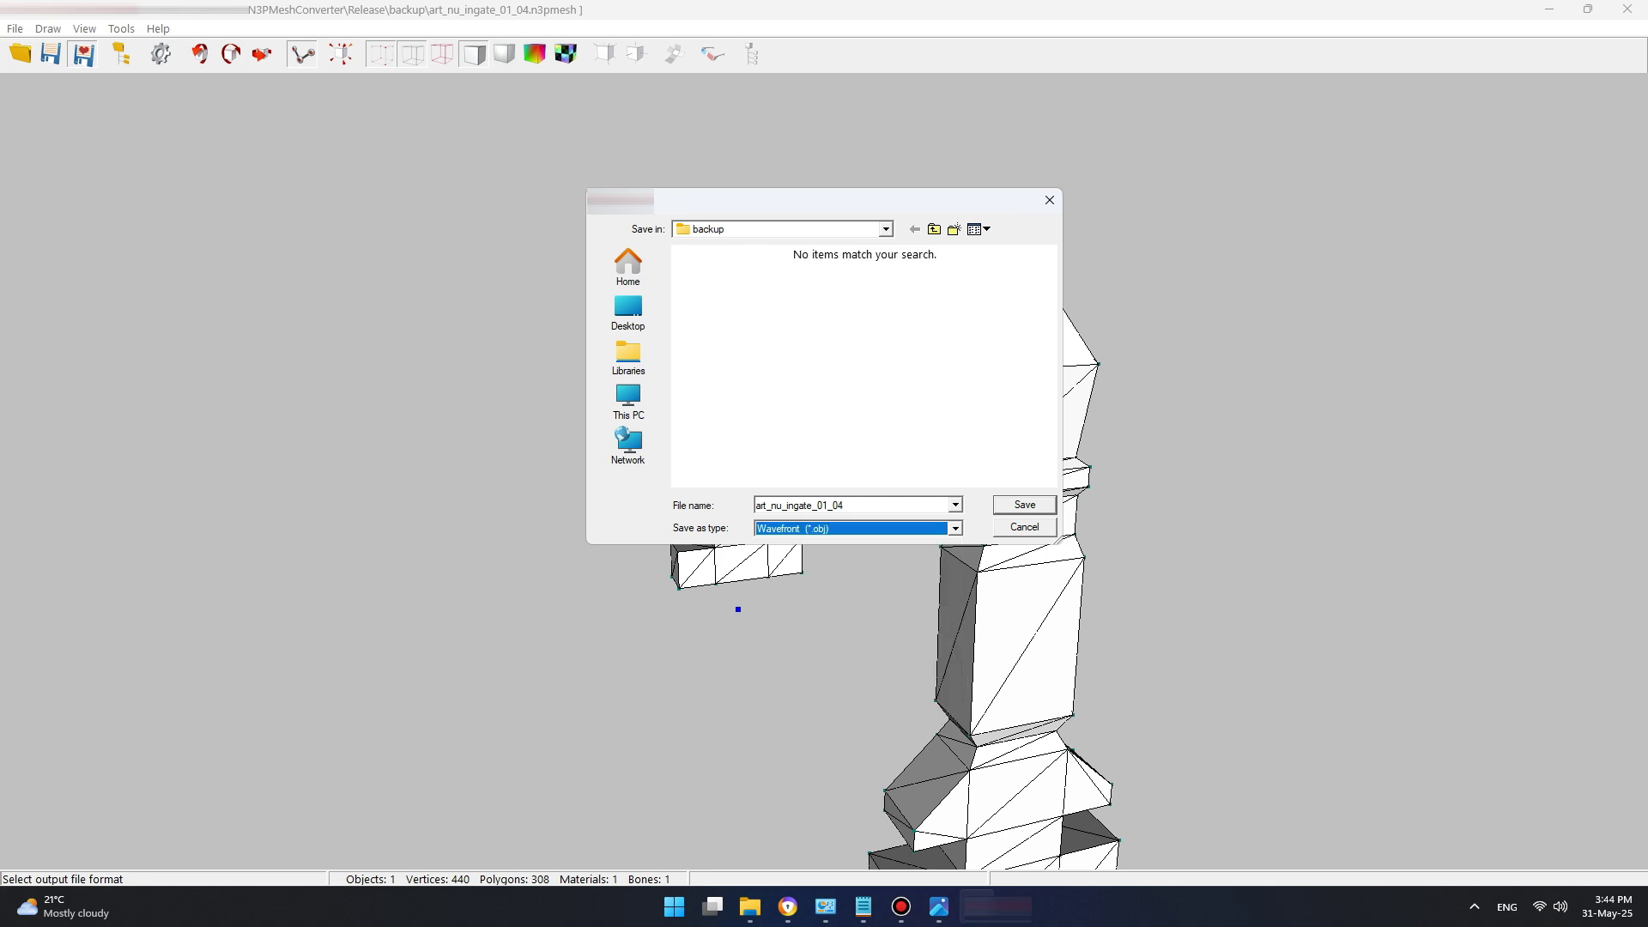
key(Return)
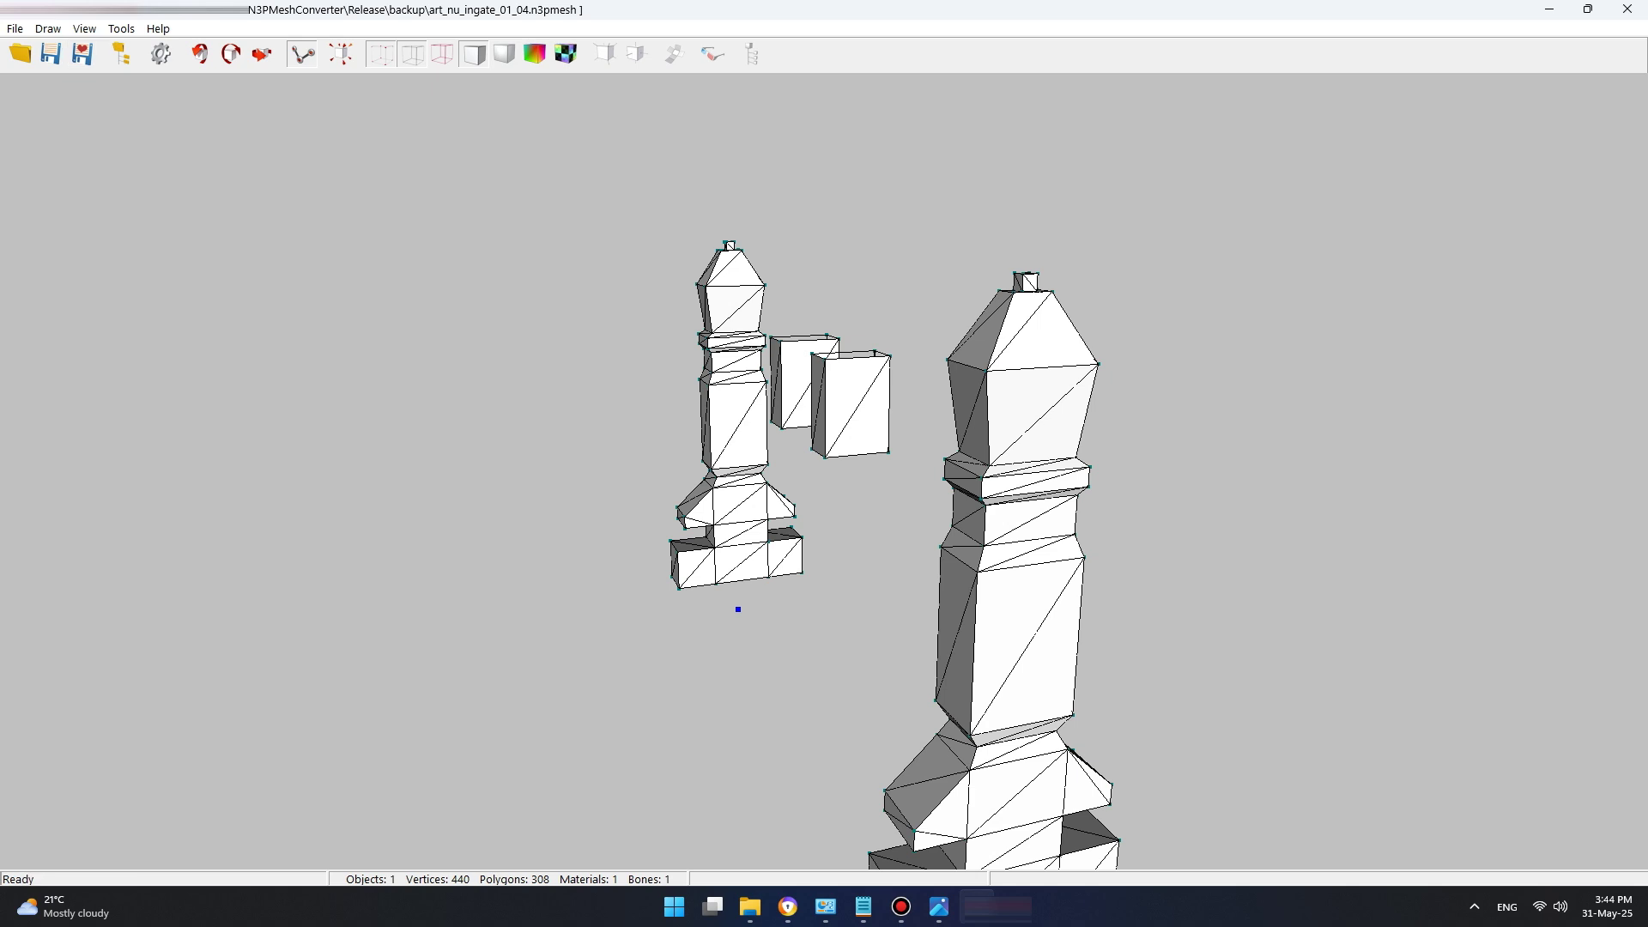
Step: Close the converter and open the backup folder inside the Release folder of N3PMeshConverter
click(1628, 9)
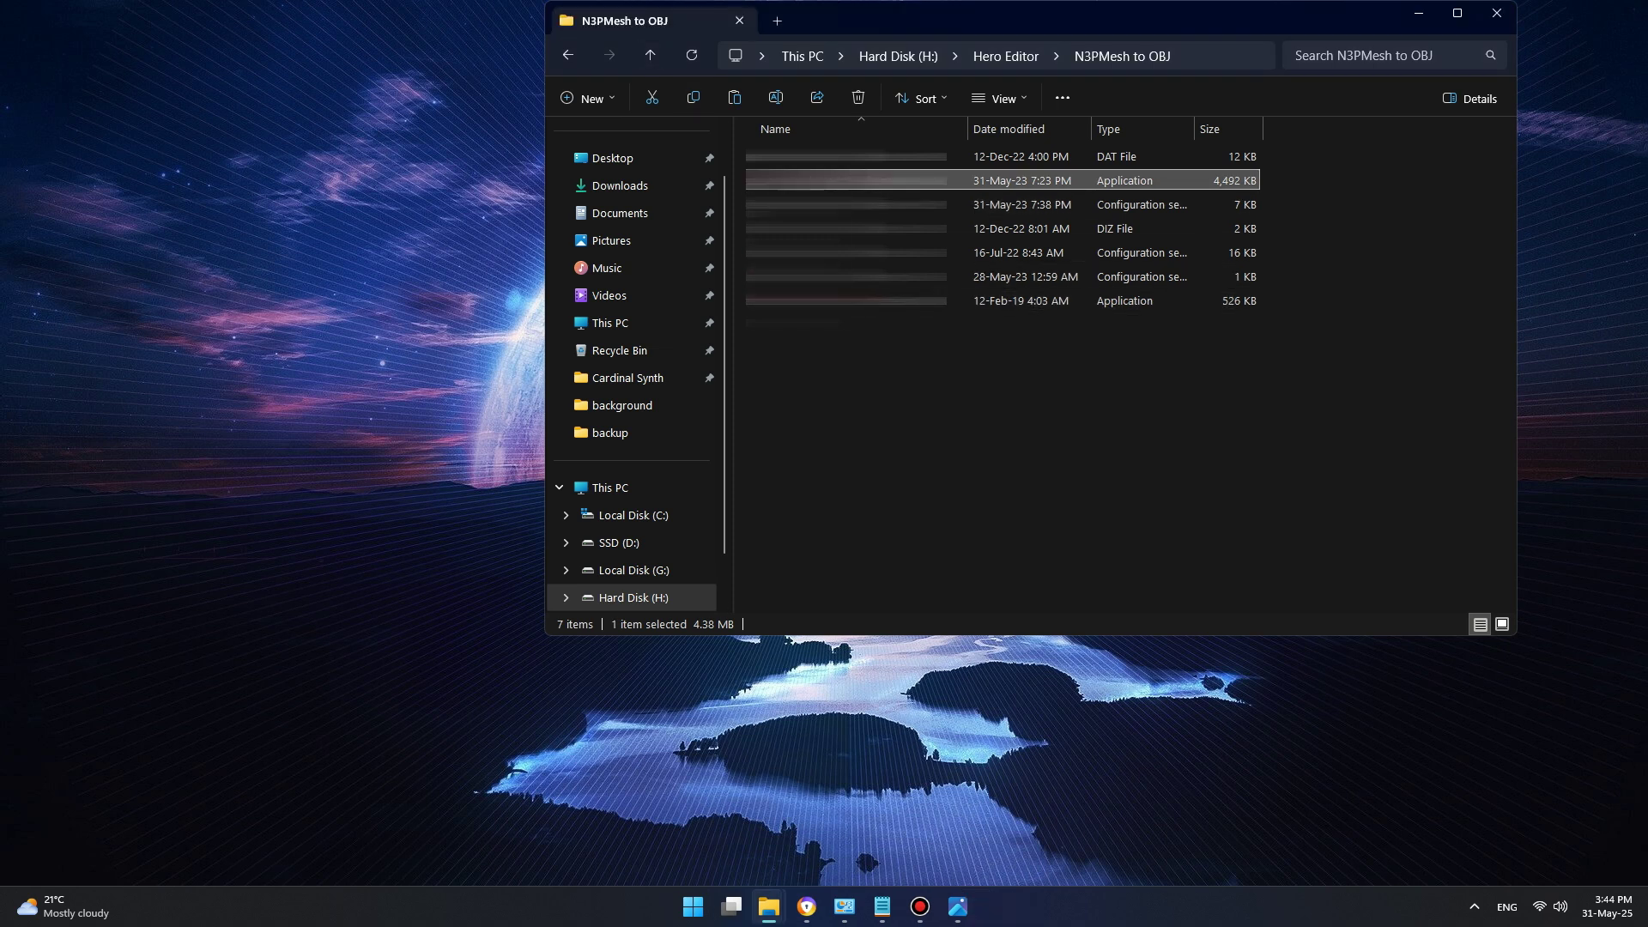
click(650, 55)
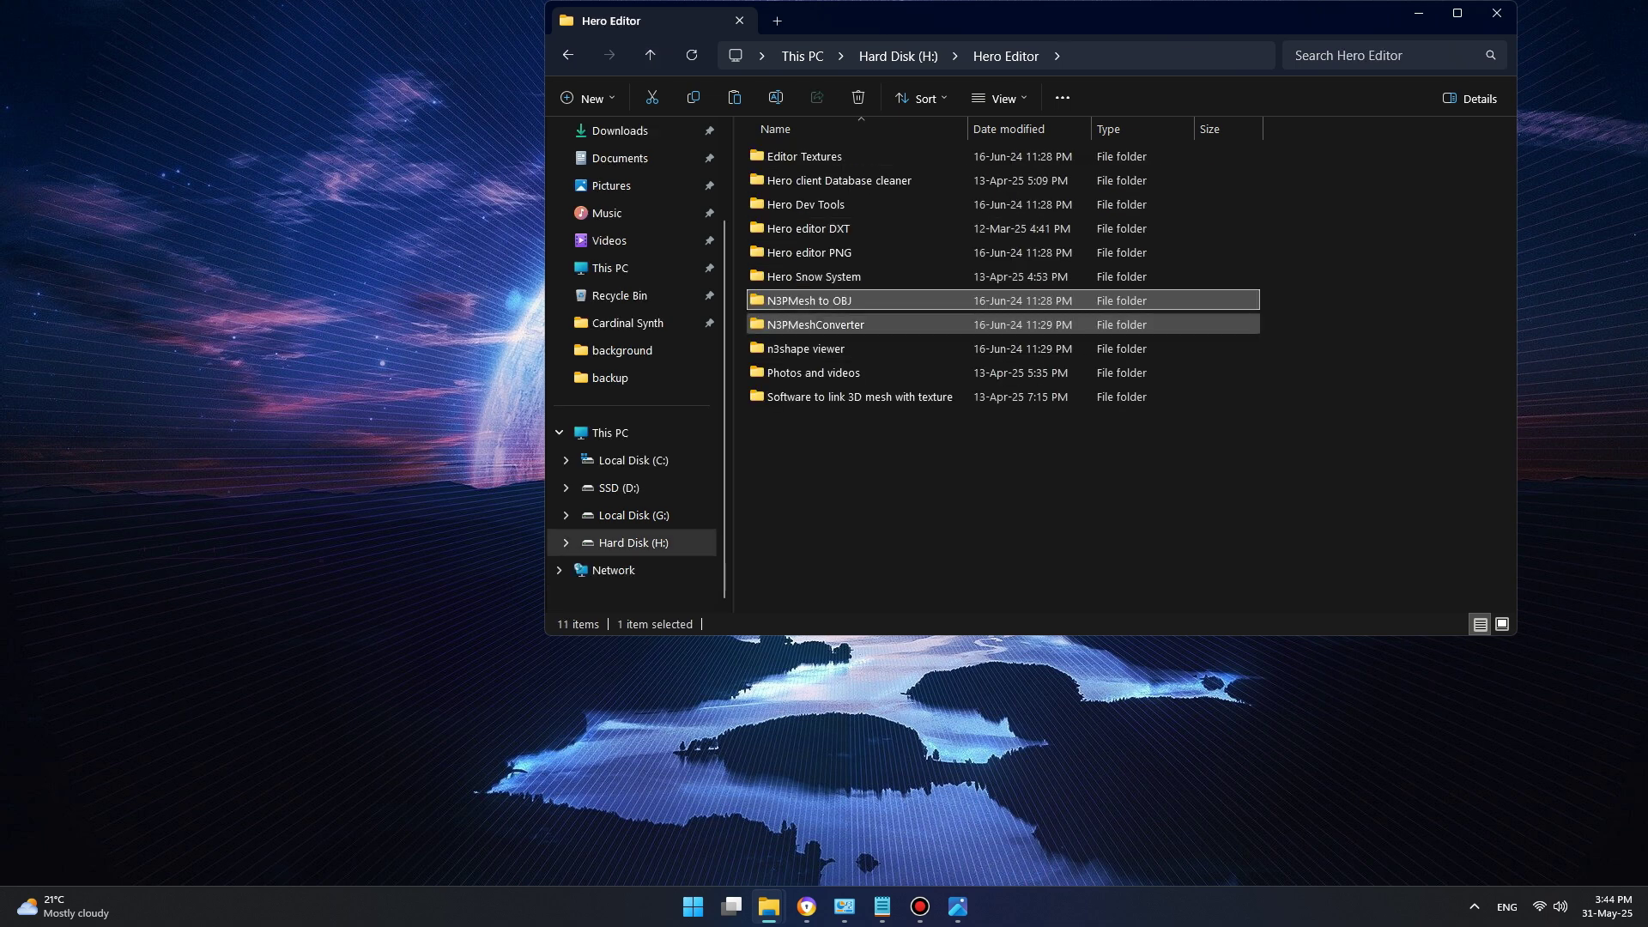
double_click(815, 325)
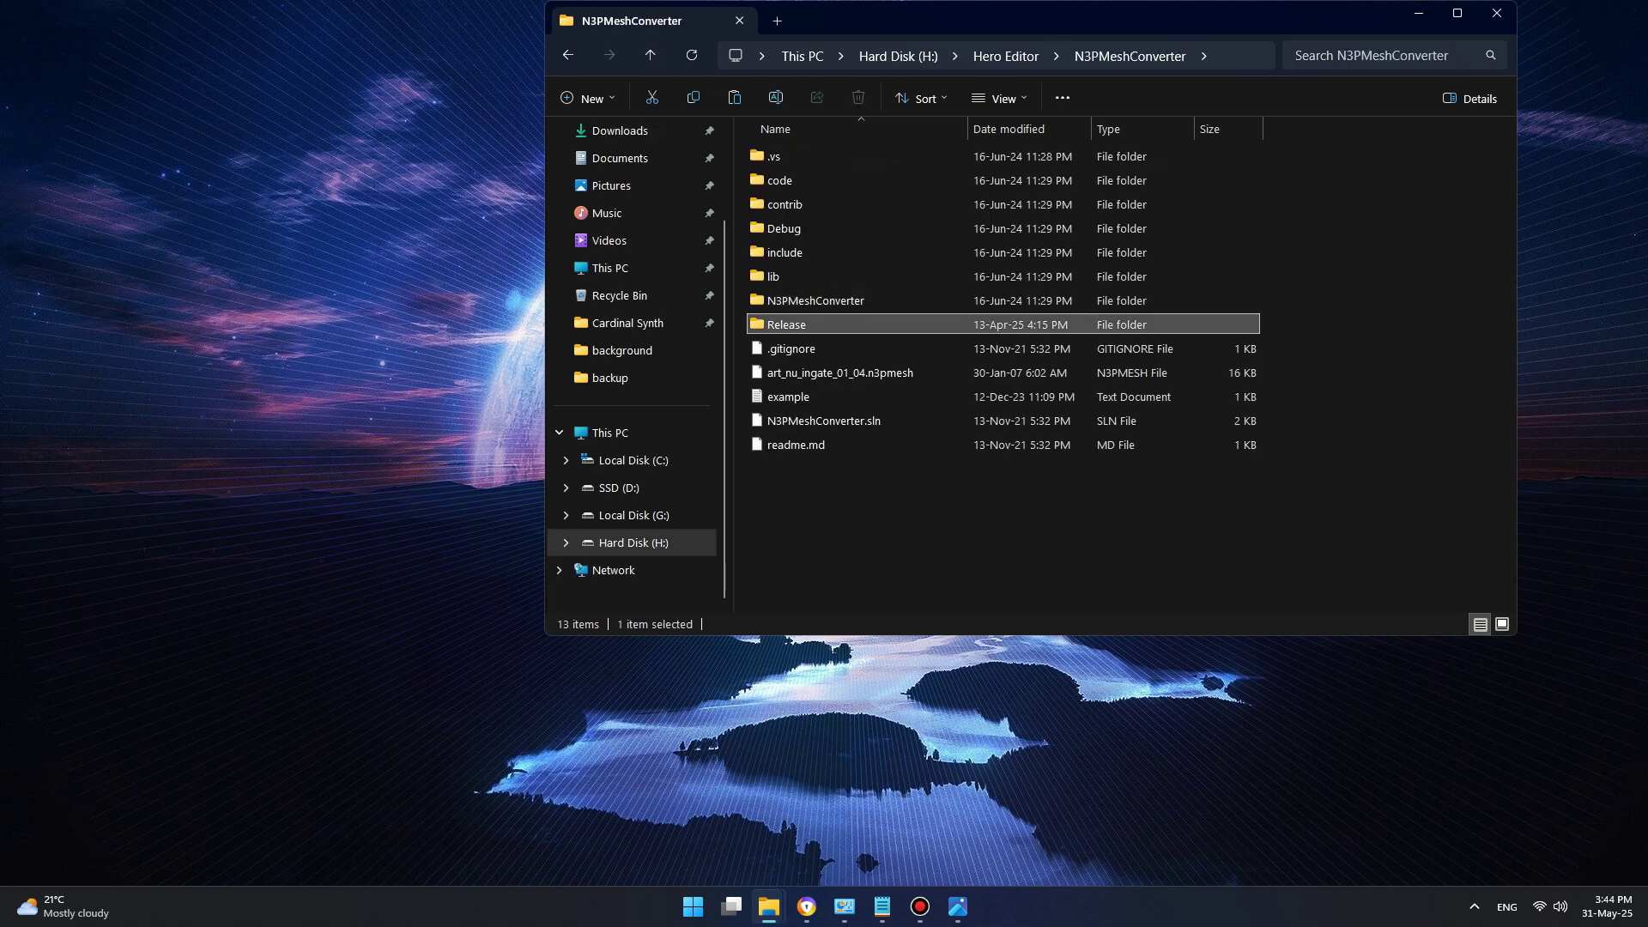
double_click(802, 157)
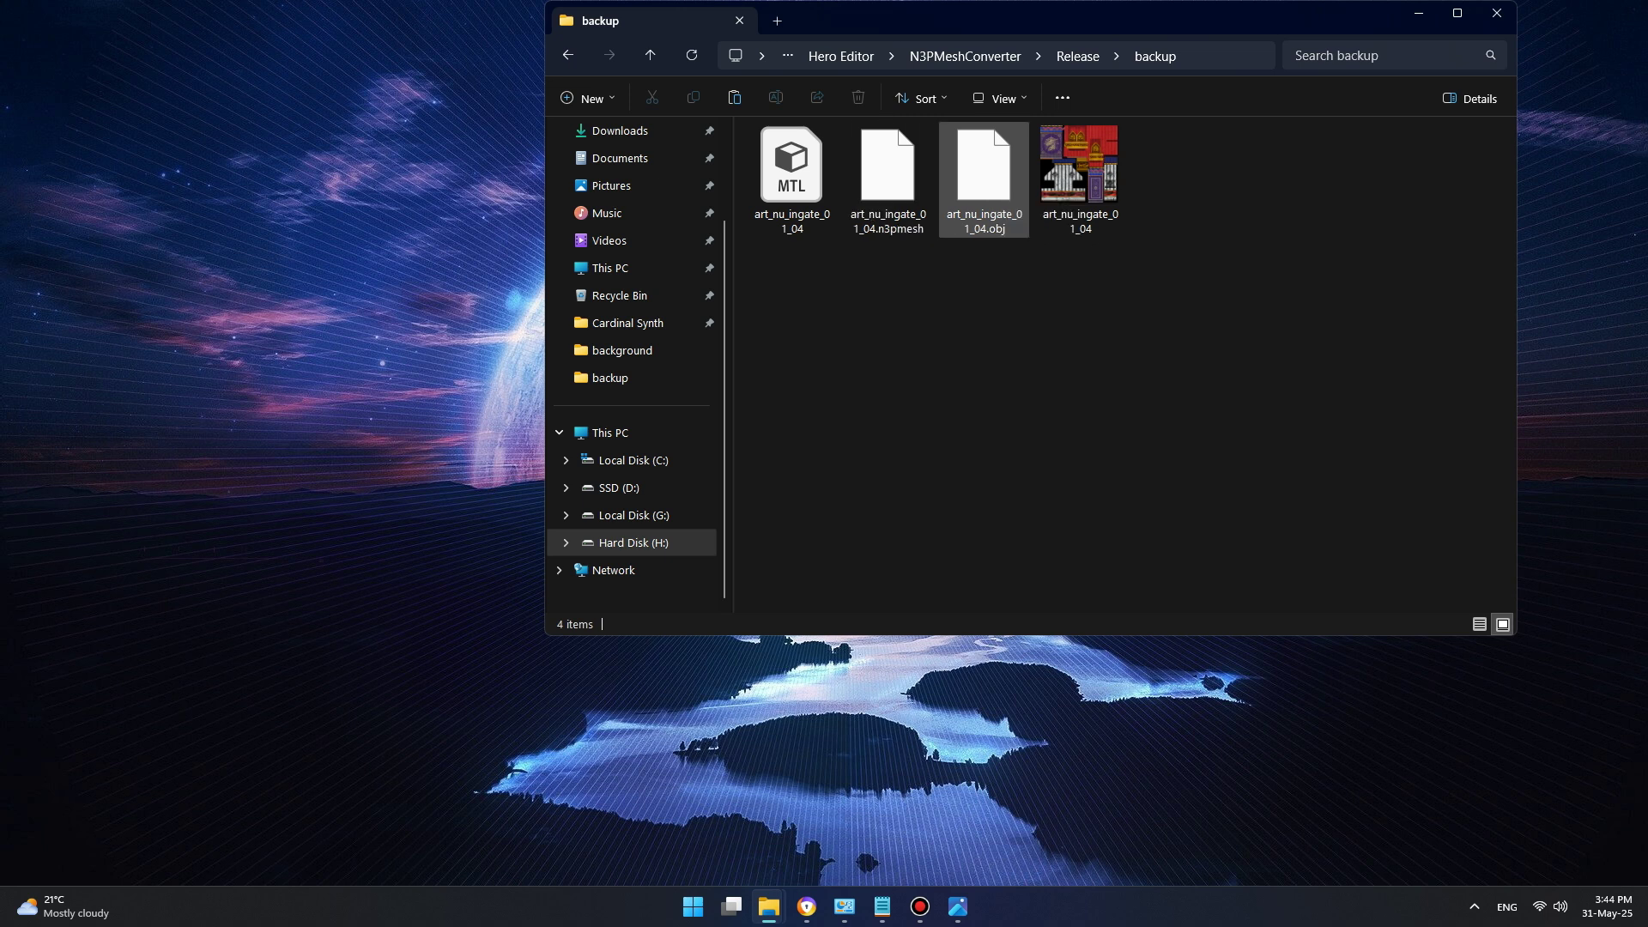
Step: Check the OBJ, MTL and PNG texture files of art_nu_ingate_01_04 in the backup folder
click(983, 174)
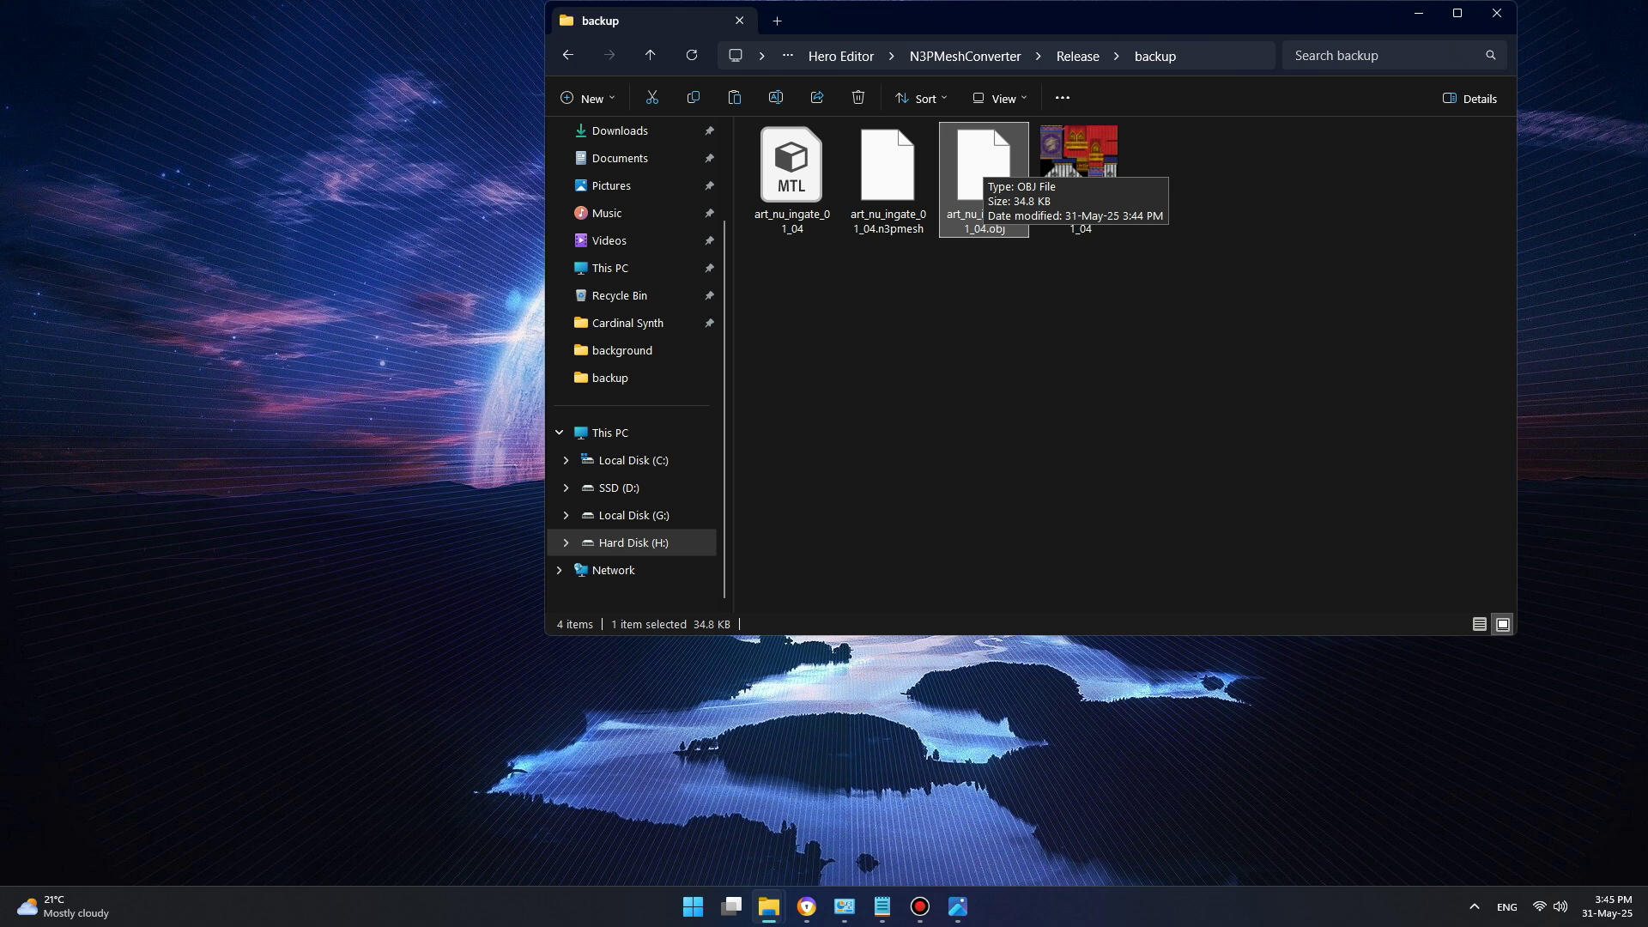
click(790, 177)
click(984, 176)
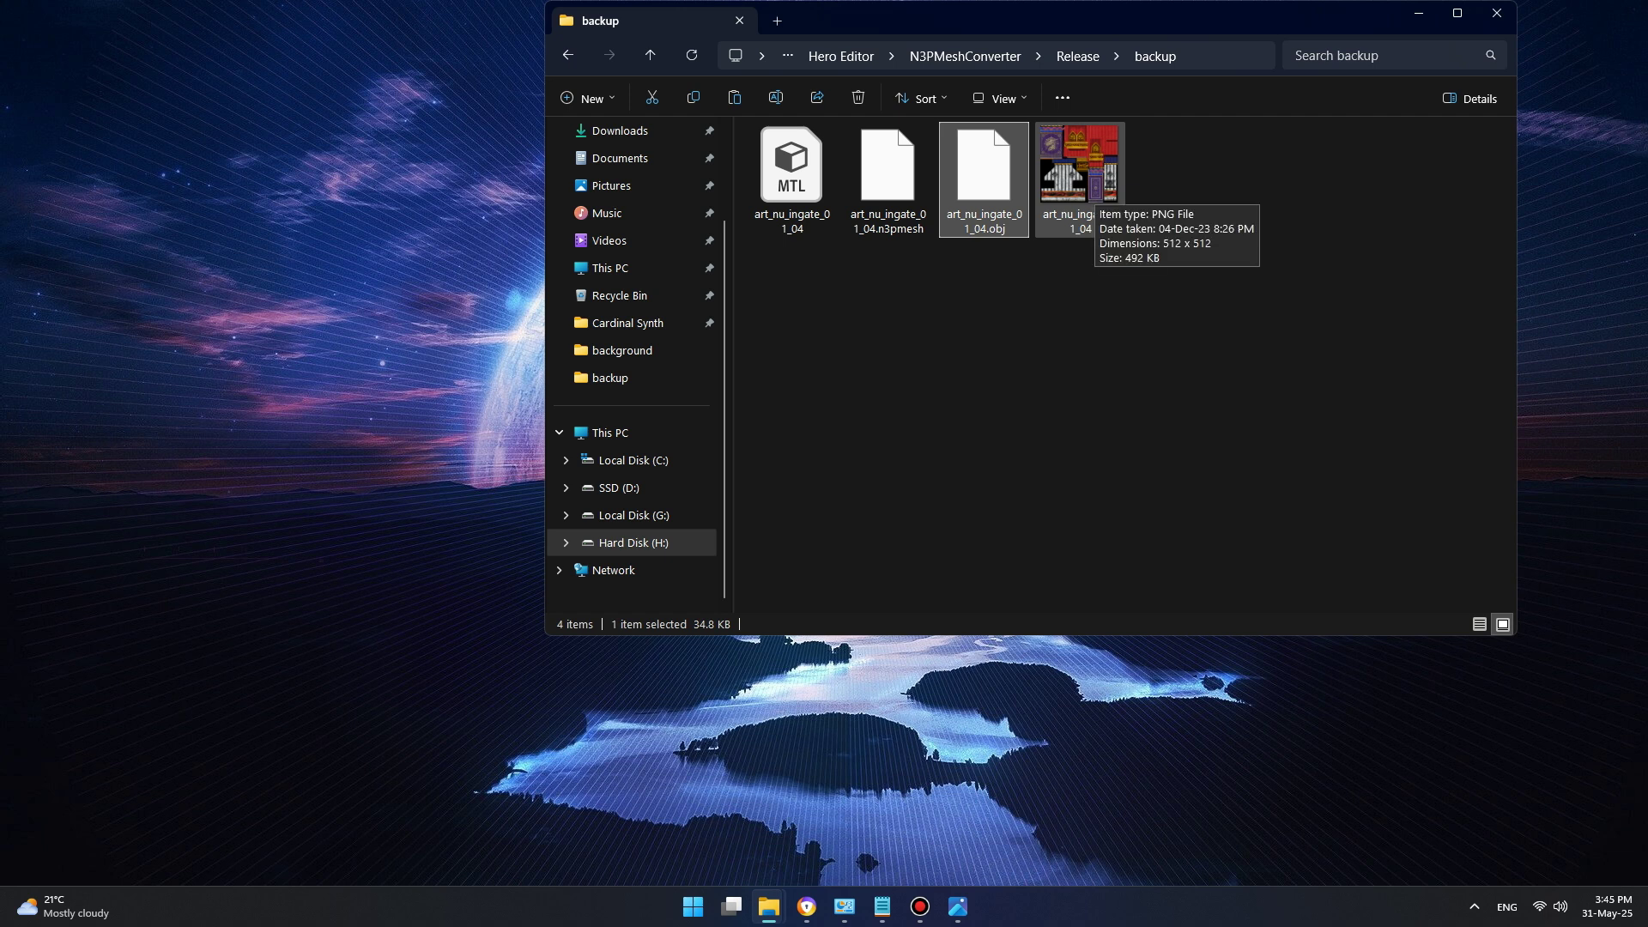
click(1080, 171)
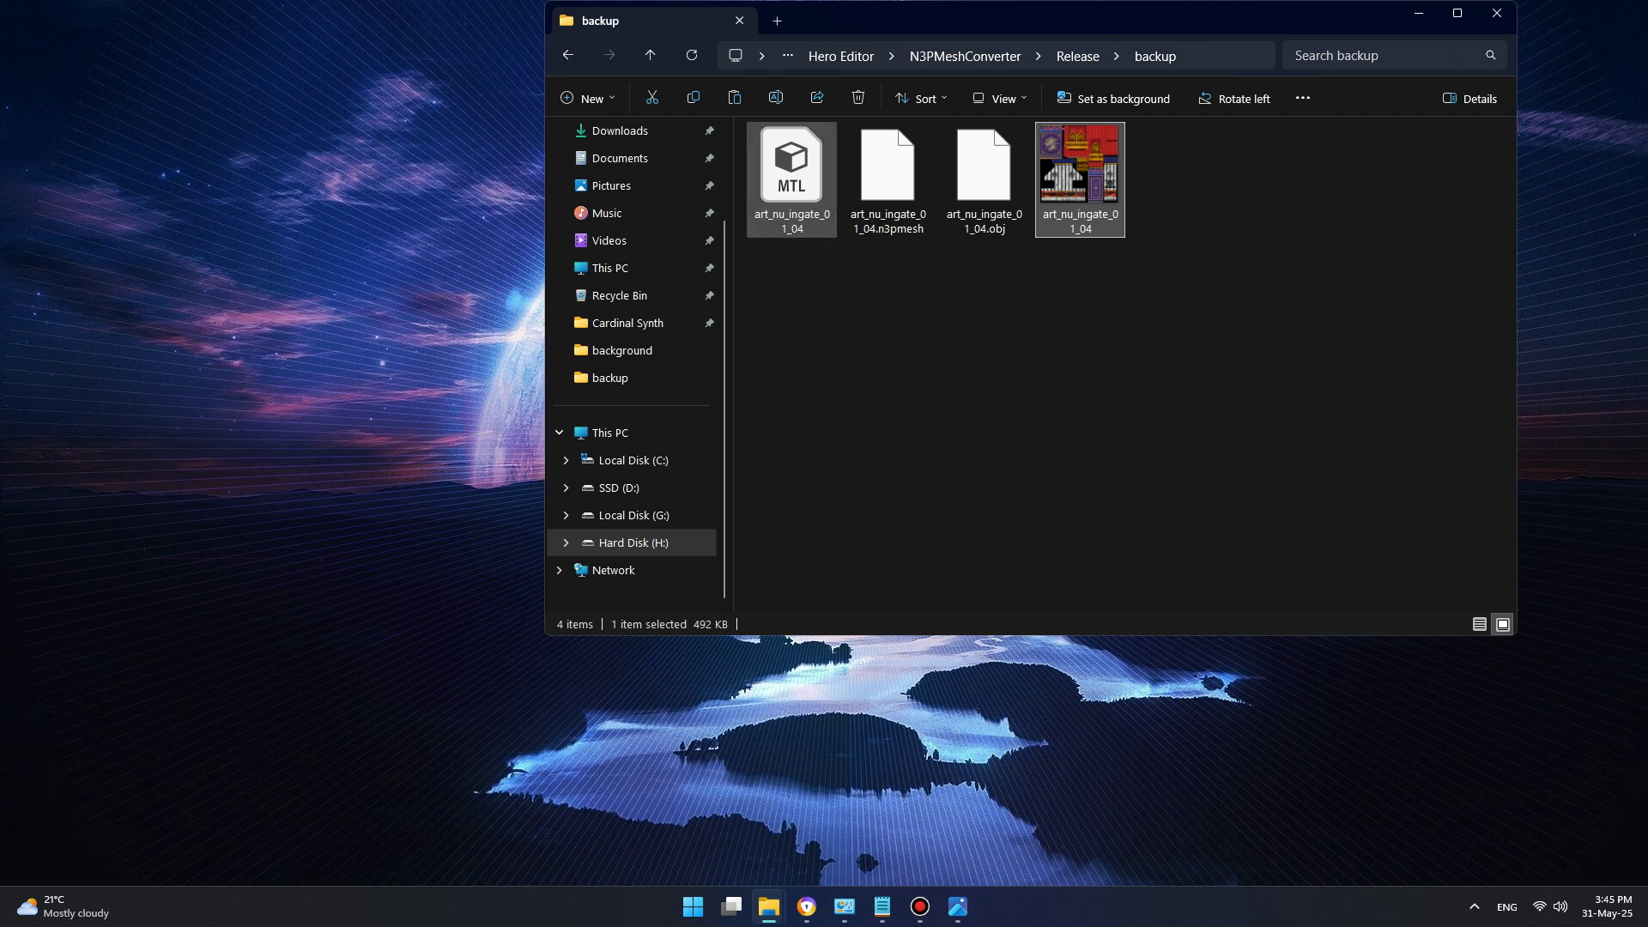
Step: Copy the art_nu_ingate_01_04.mtl file to the desktop, replacing the file of the same name there
click(792, 180)
drag(792, 180, 364, 276)
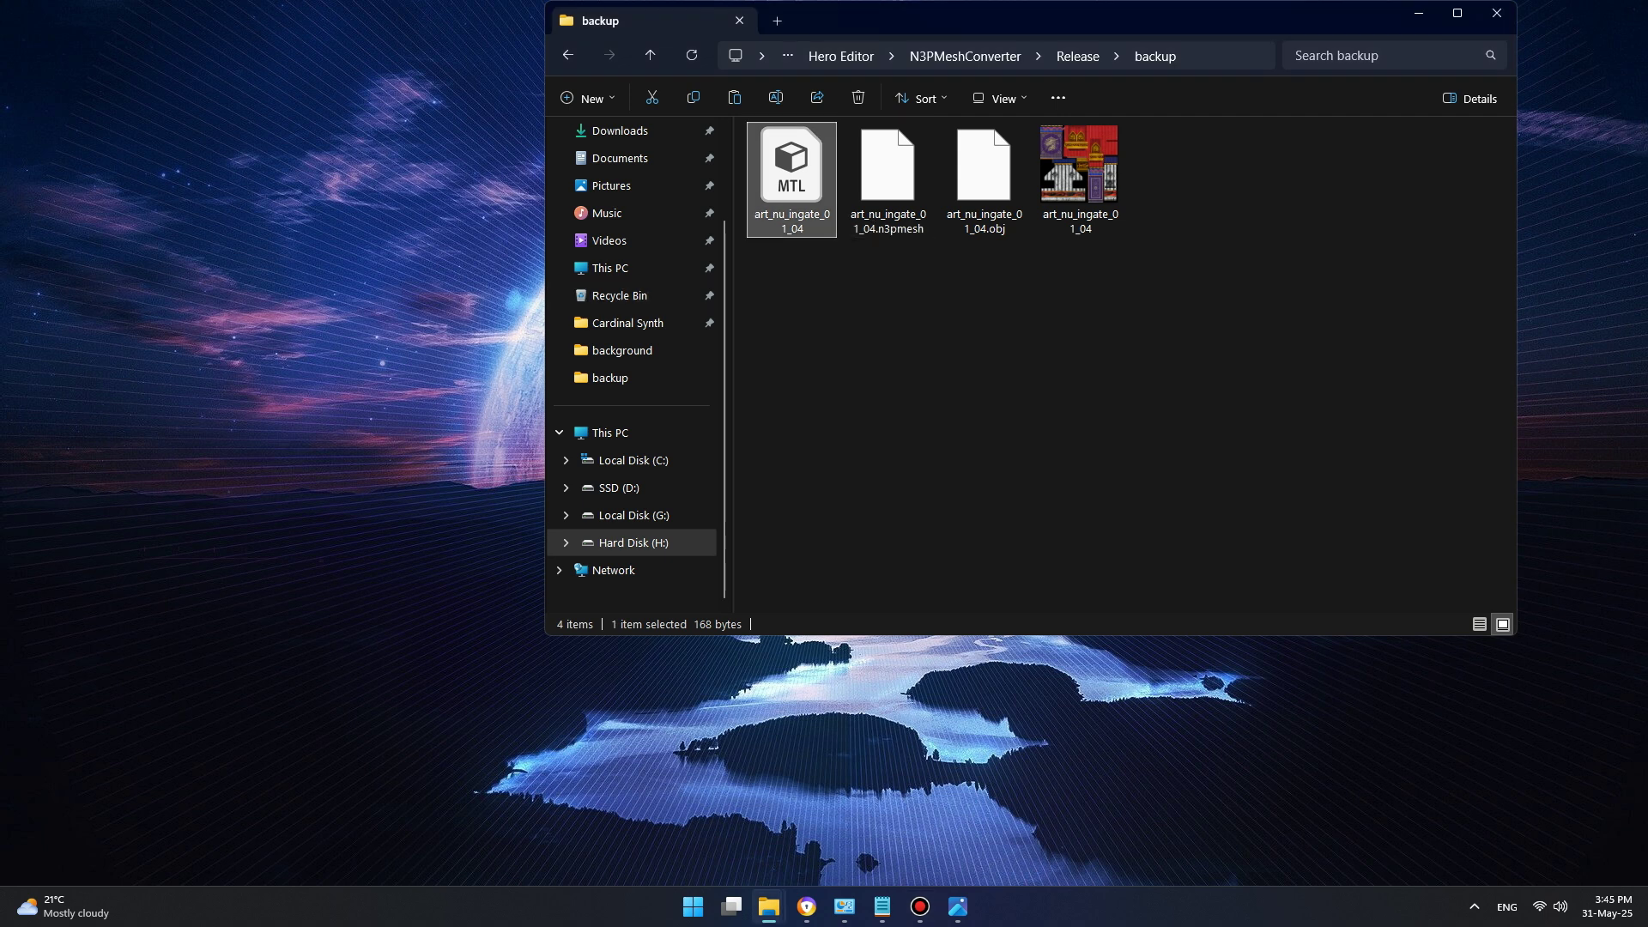
right_click(791, 178)
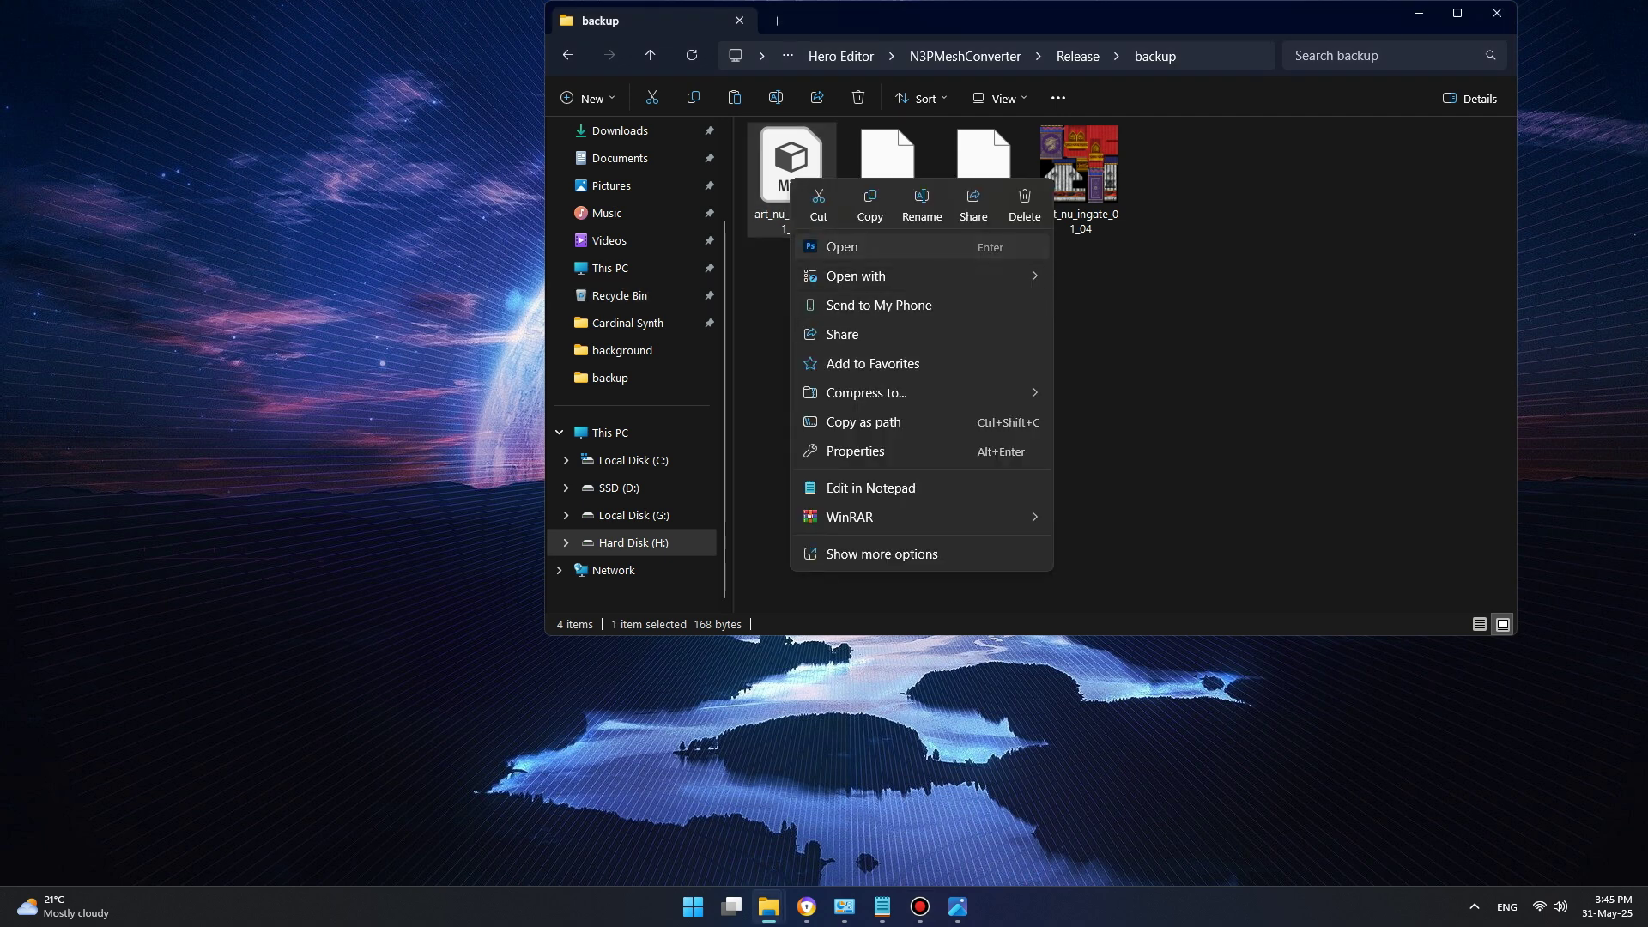
click(767, 296)
right_click(793, 186)
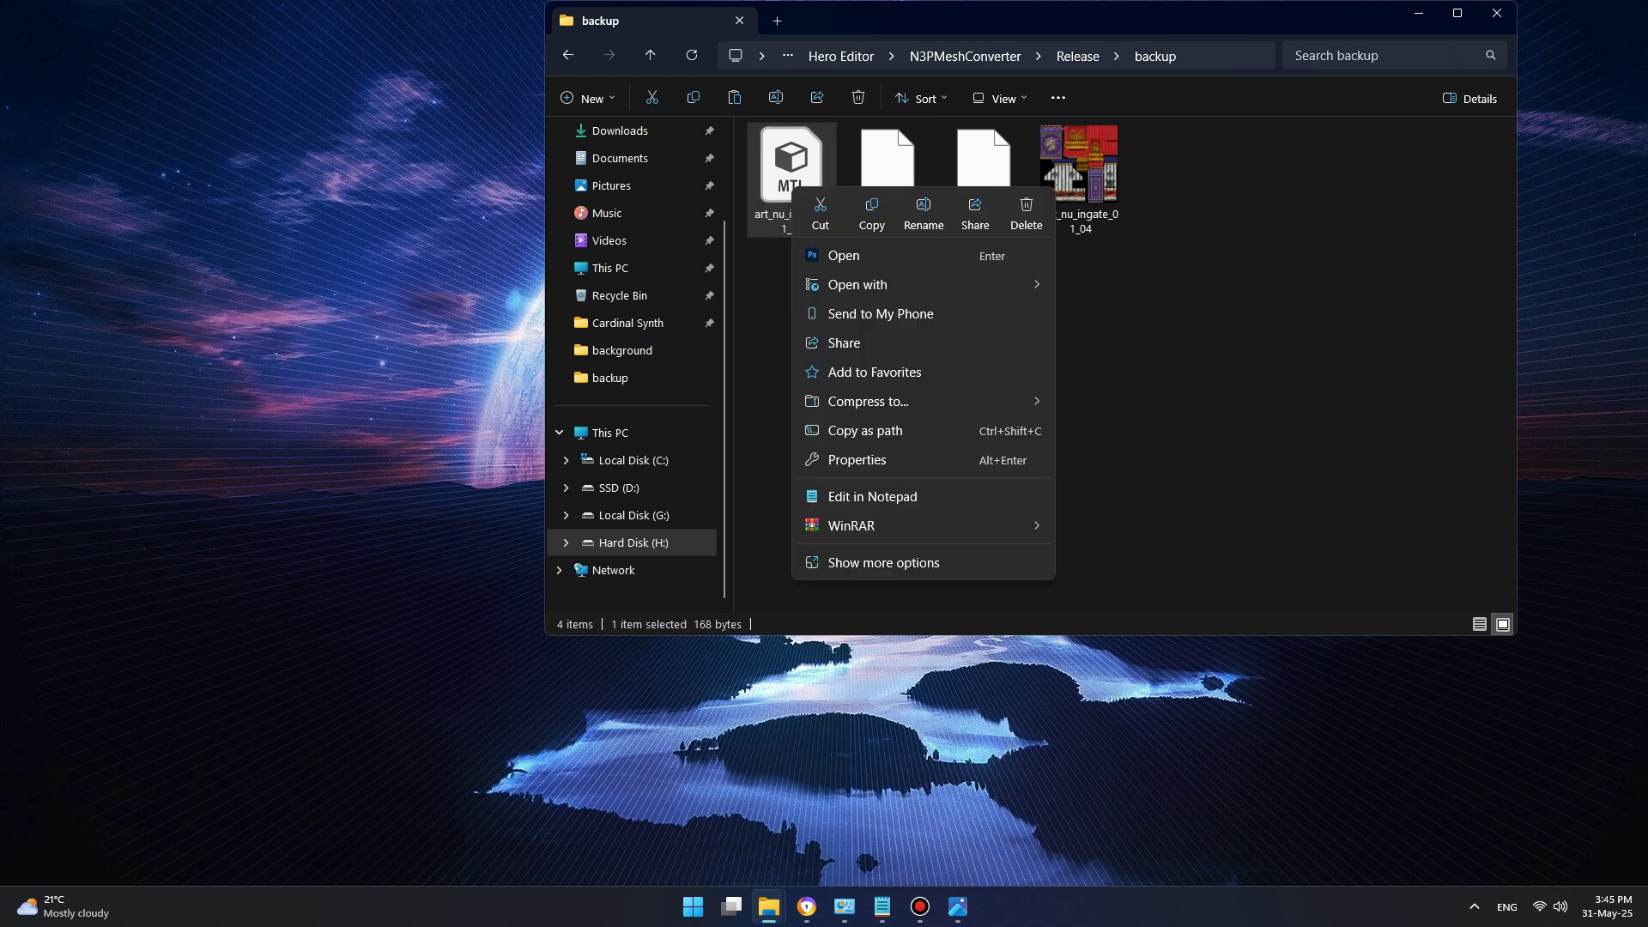
click(871, 213)
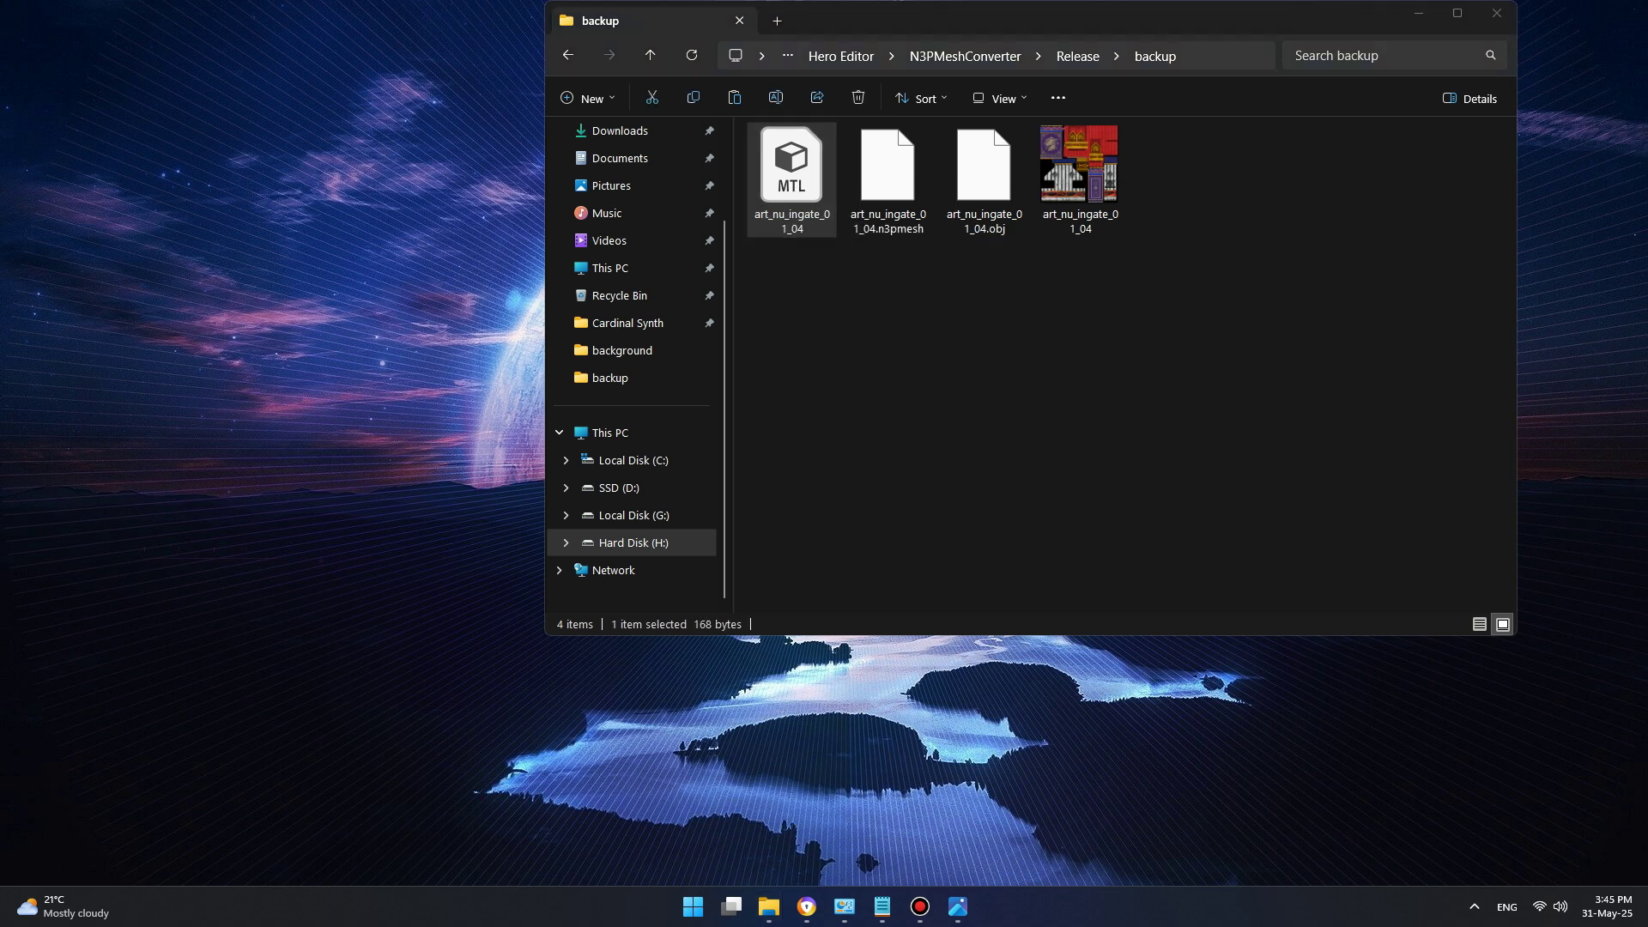
key(ctrl+v)
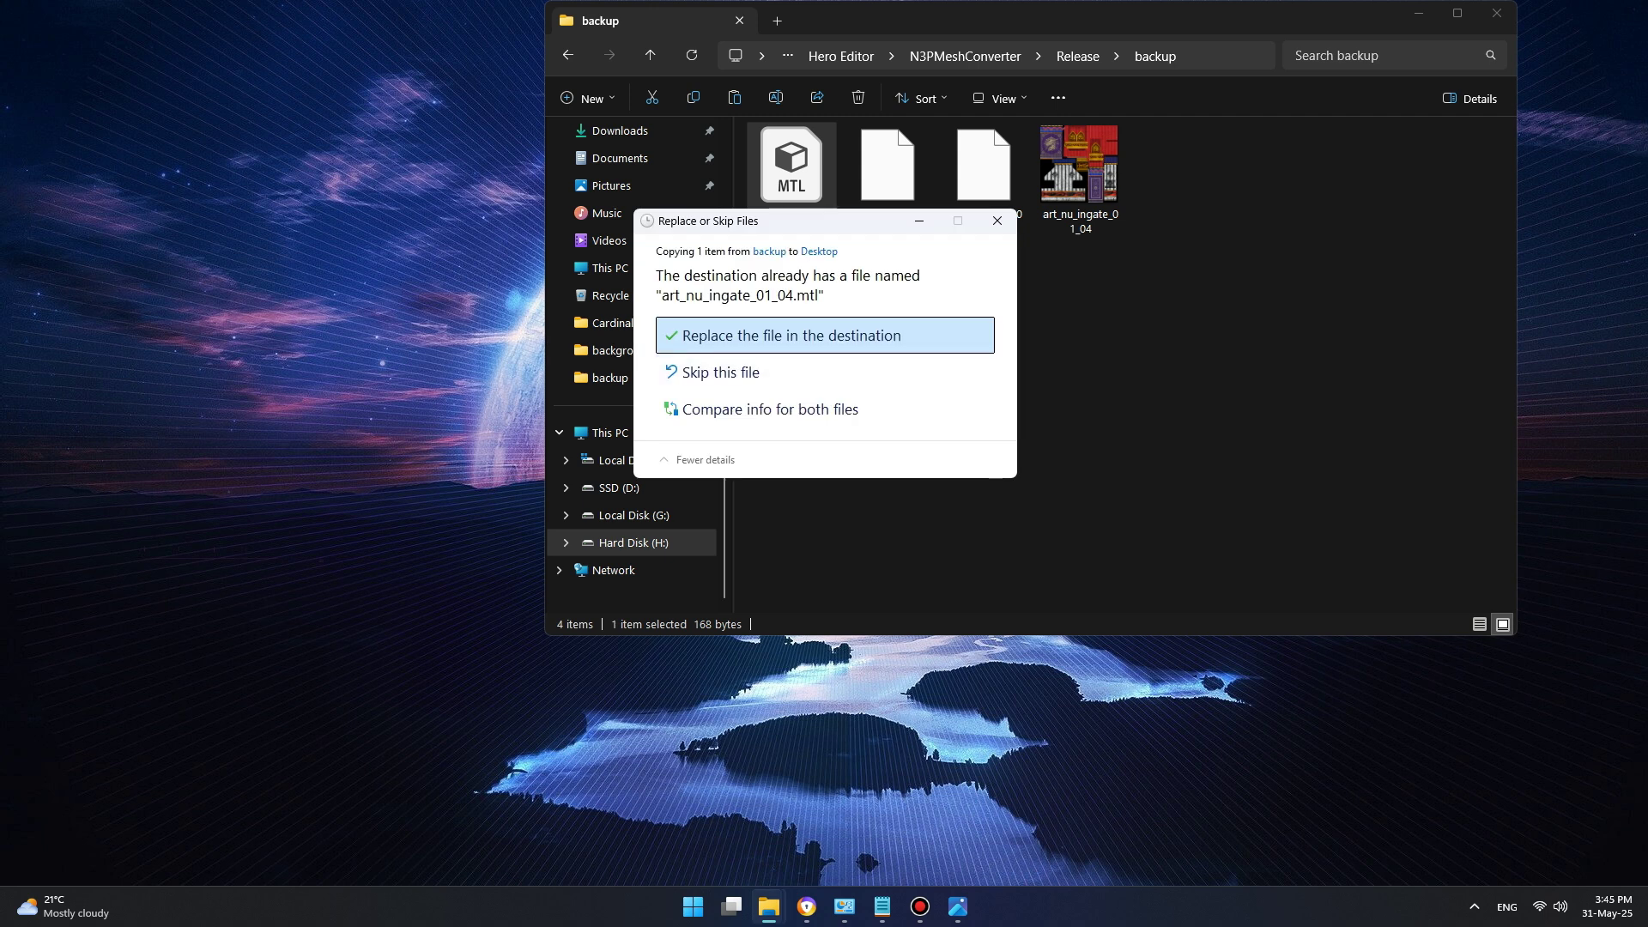
key(Return)
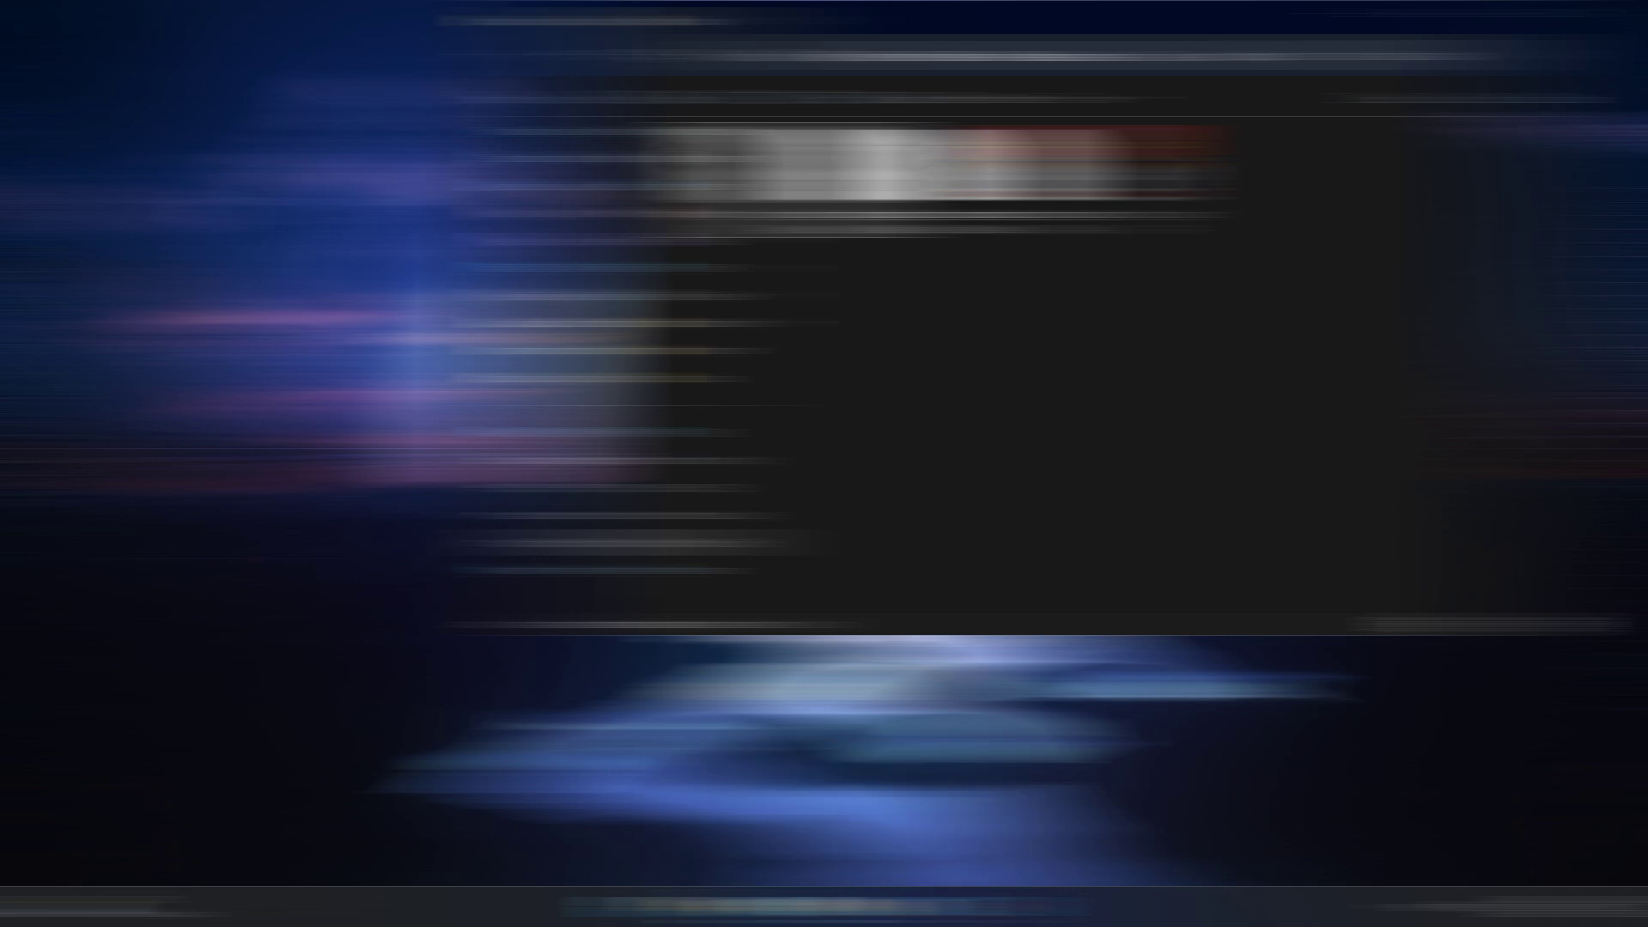
Step: Toggle the display of the desktop icons and minimize the backup folder window
right_click(440, 375)
mouse_move(506, 444)
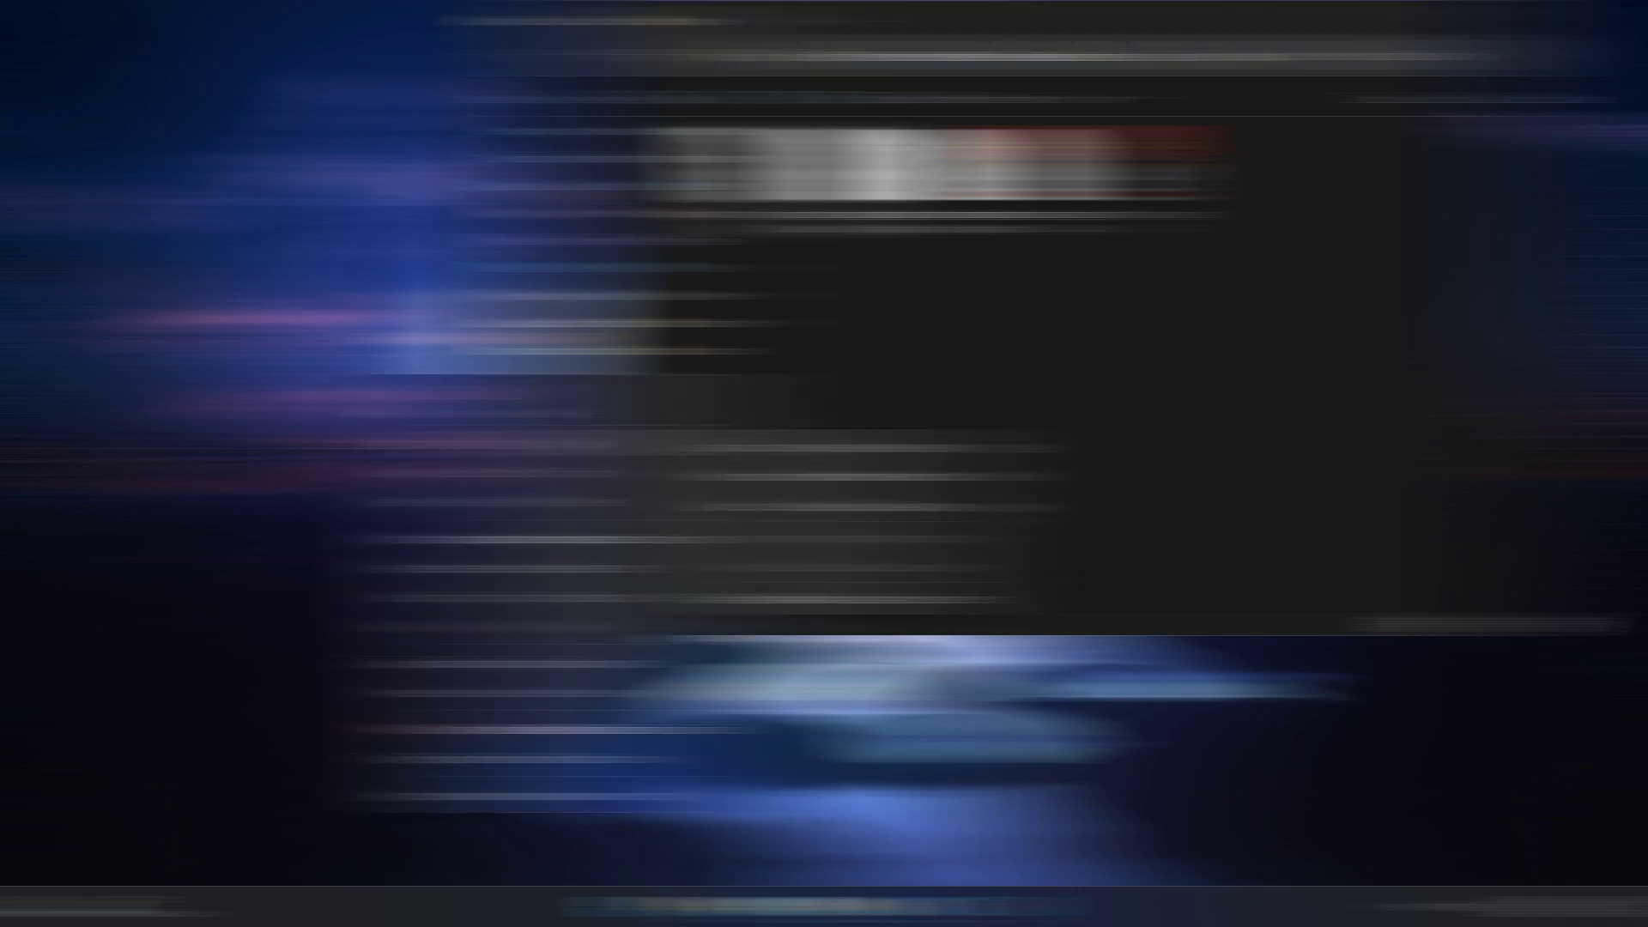
click(798, 600)
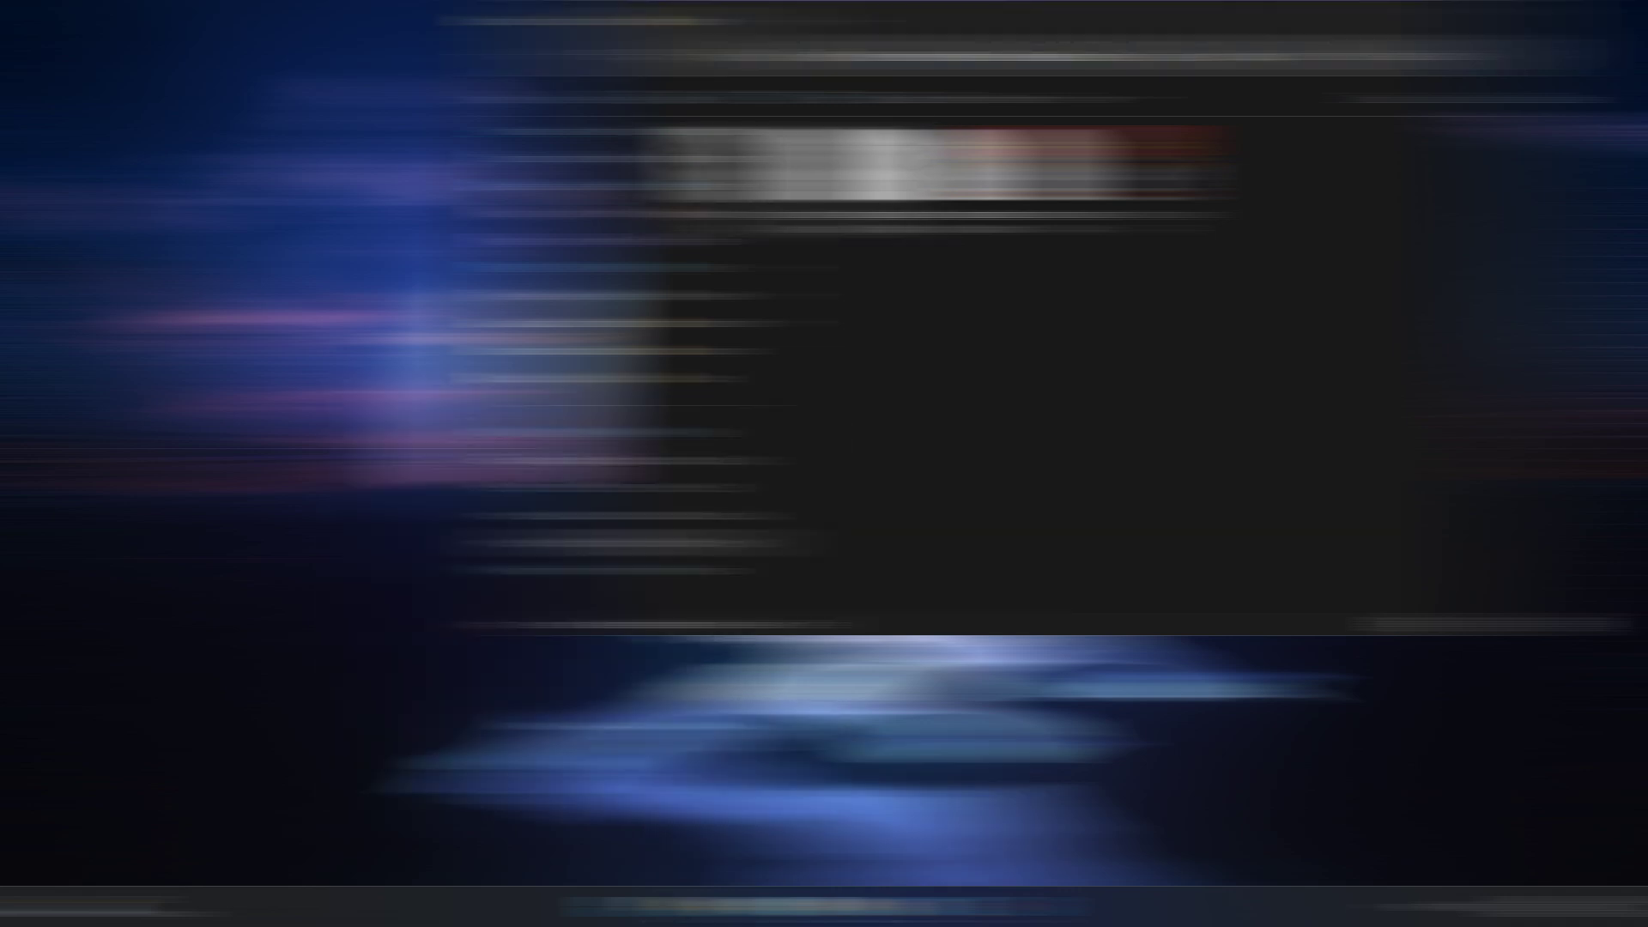
click(1425, 15)
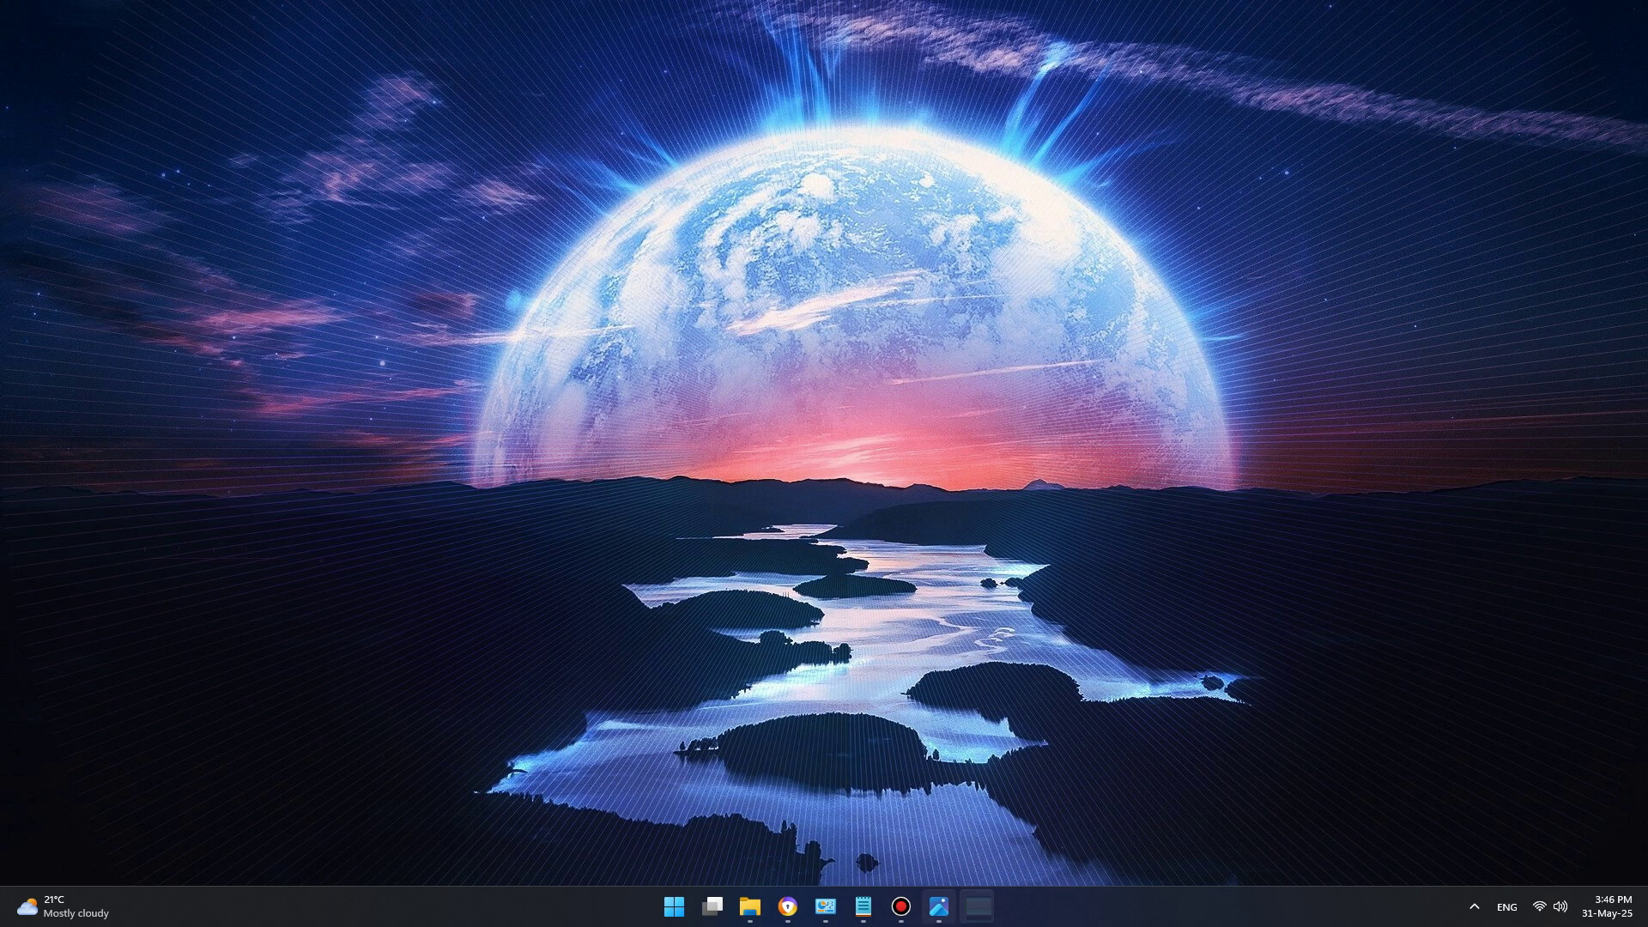
Step: Move the partly off-screen document window further onto the desktop to view its contents
mouse_move(939, 907)
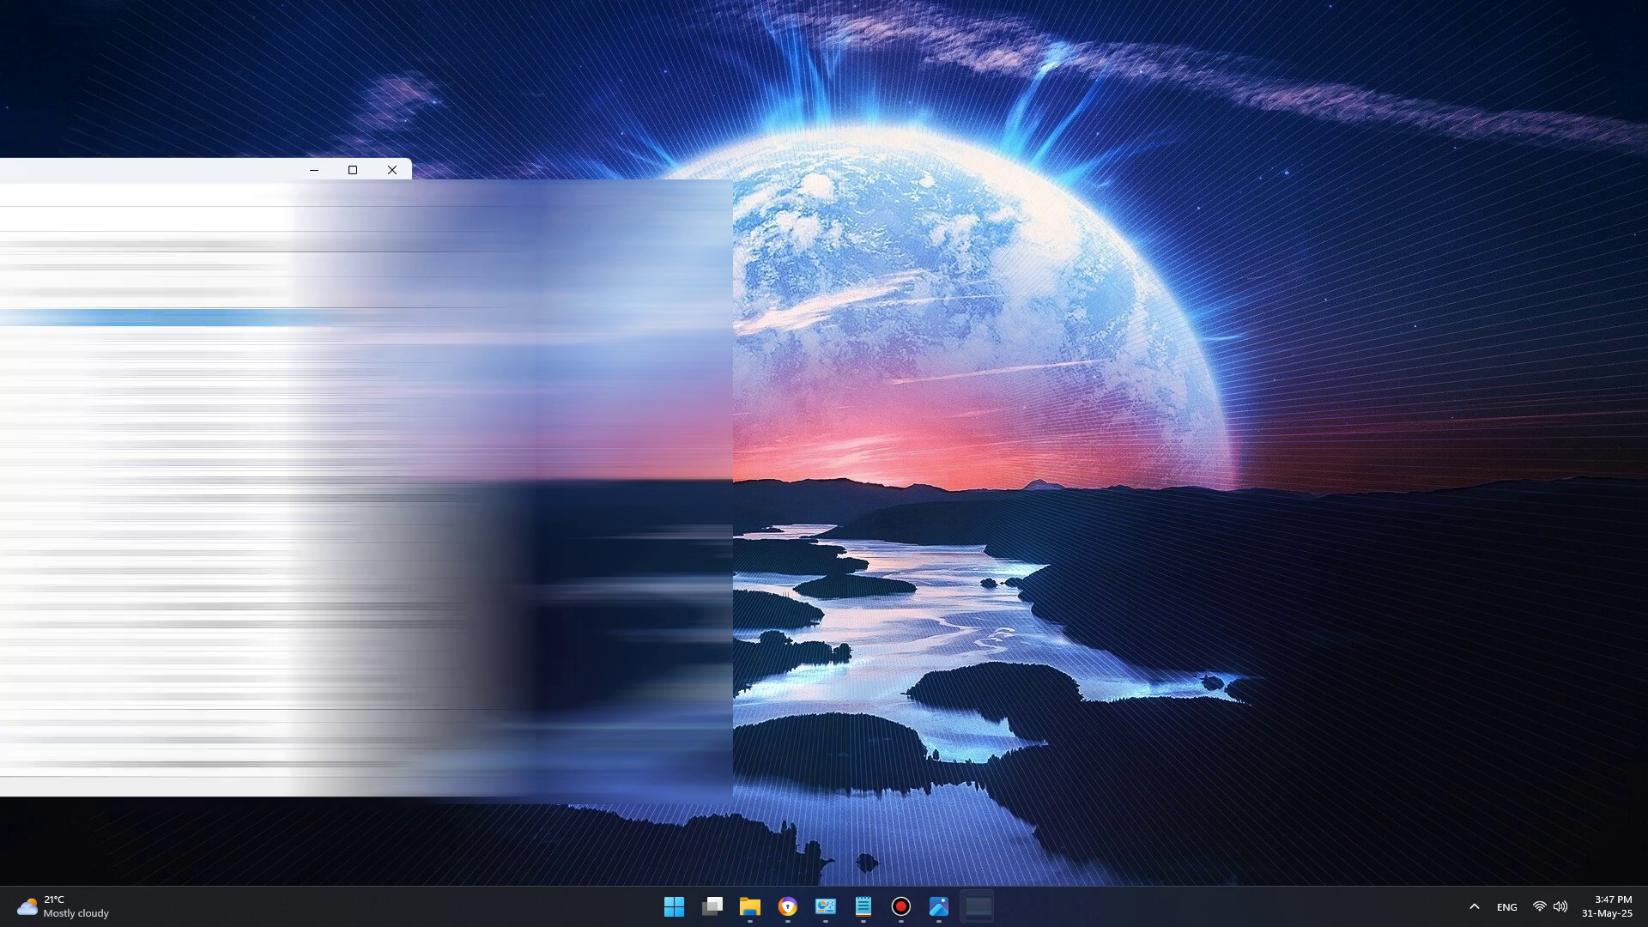
drag(198, 170, 514, 174)
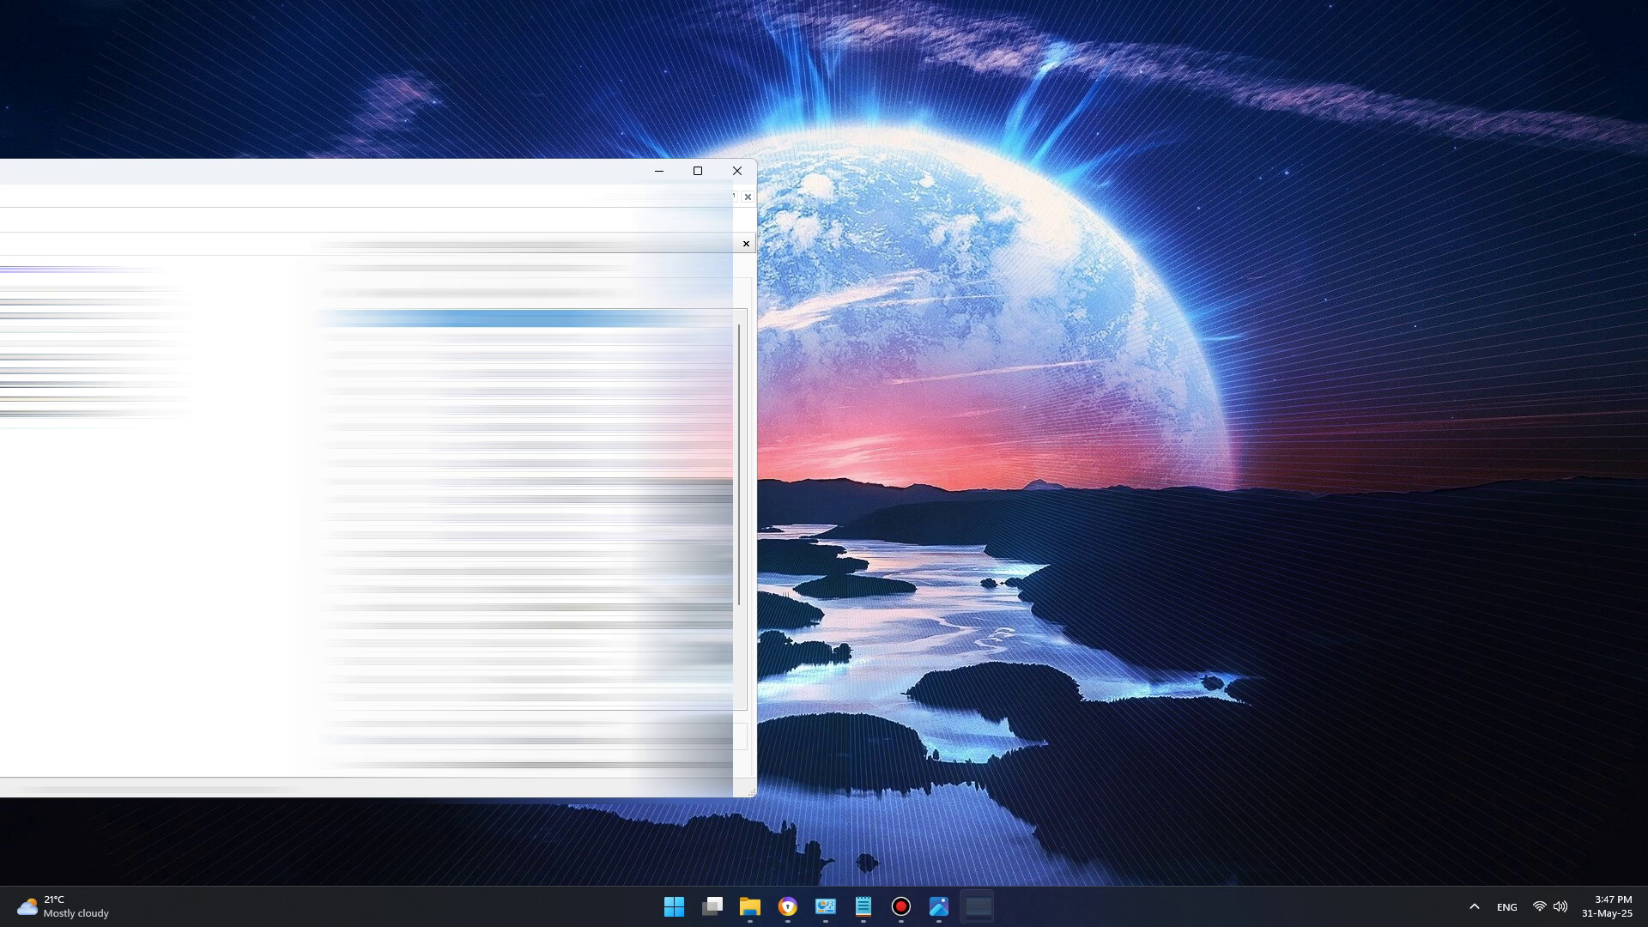
drag(141, 176, 145, 175)
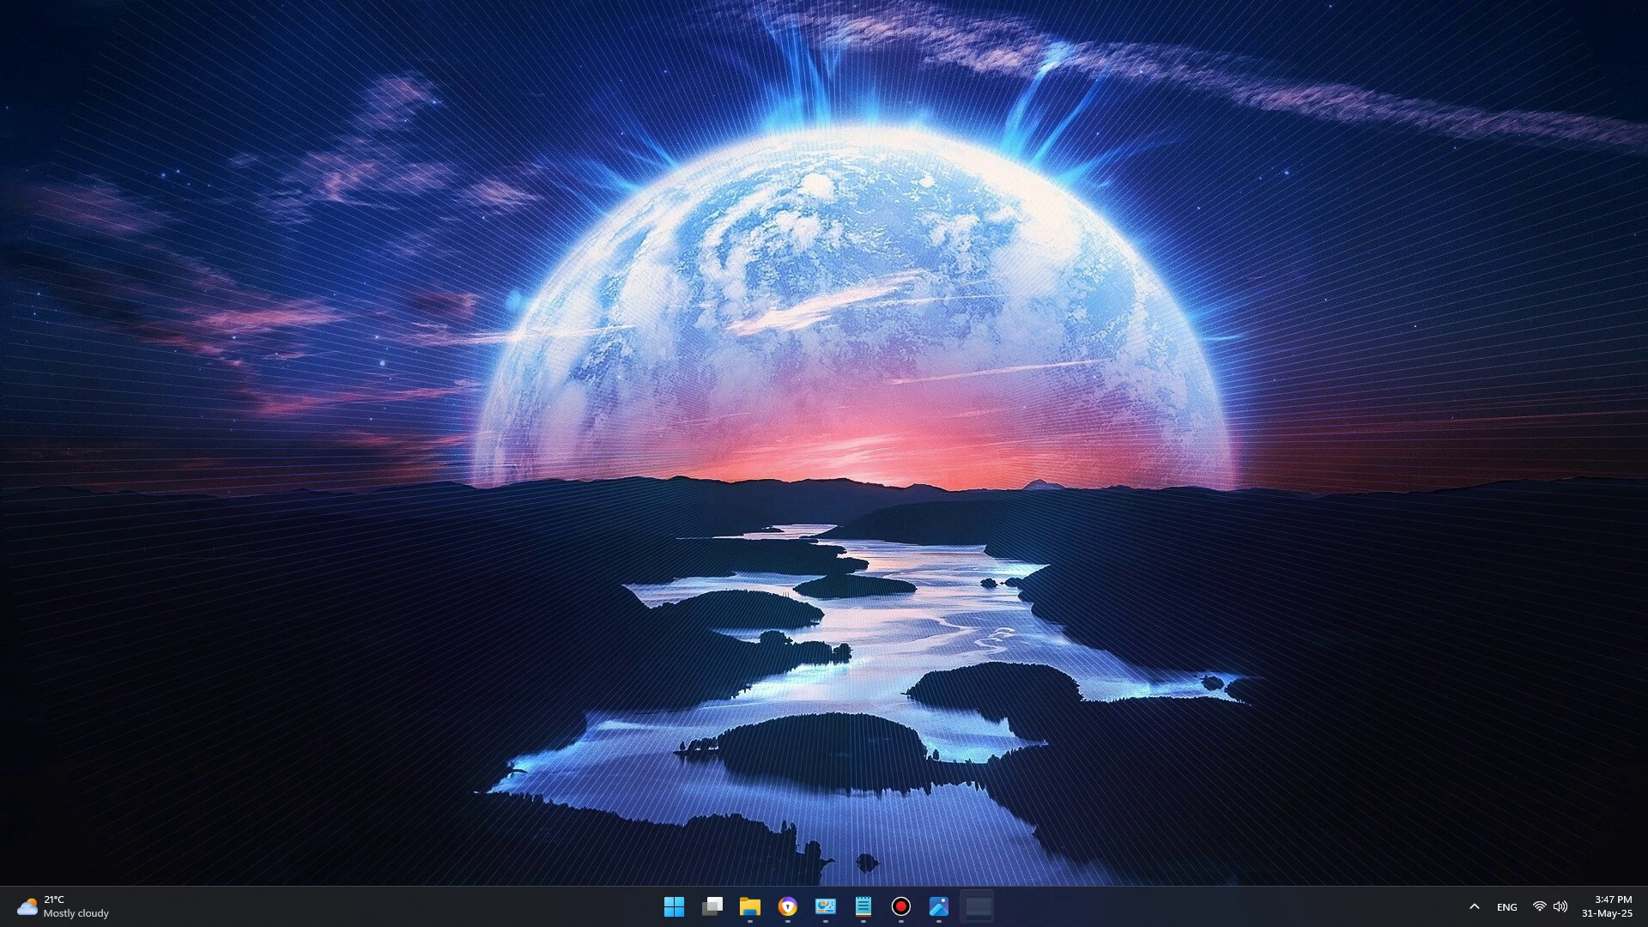
Step: View the picture in the image viewer, then minimize the viewer
click(940, 907)
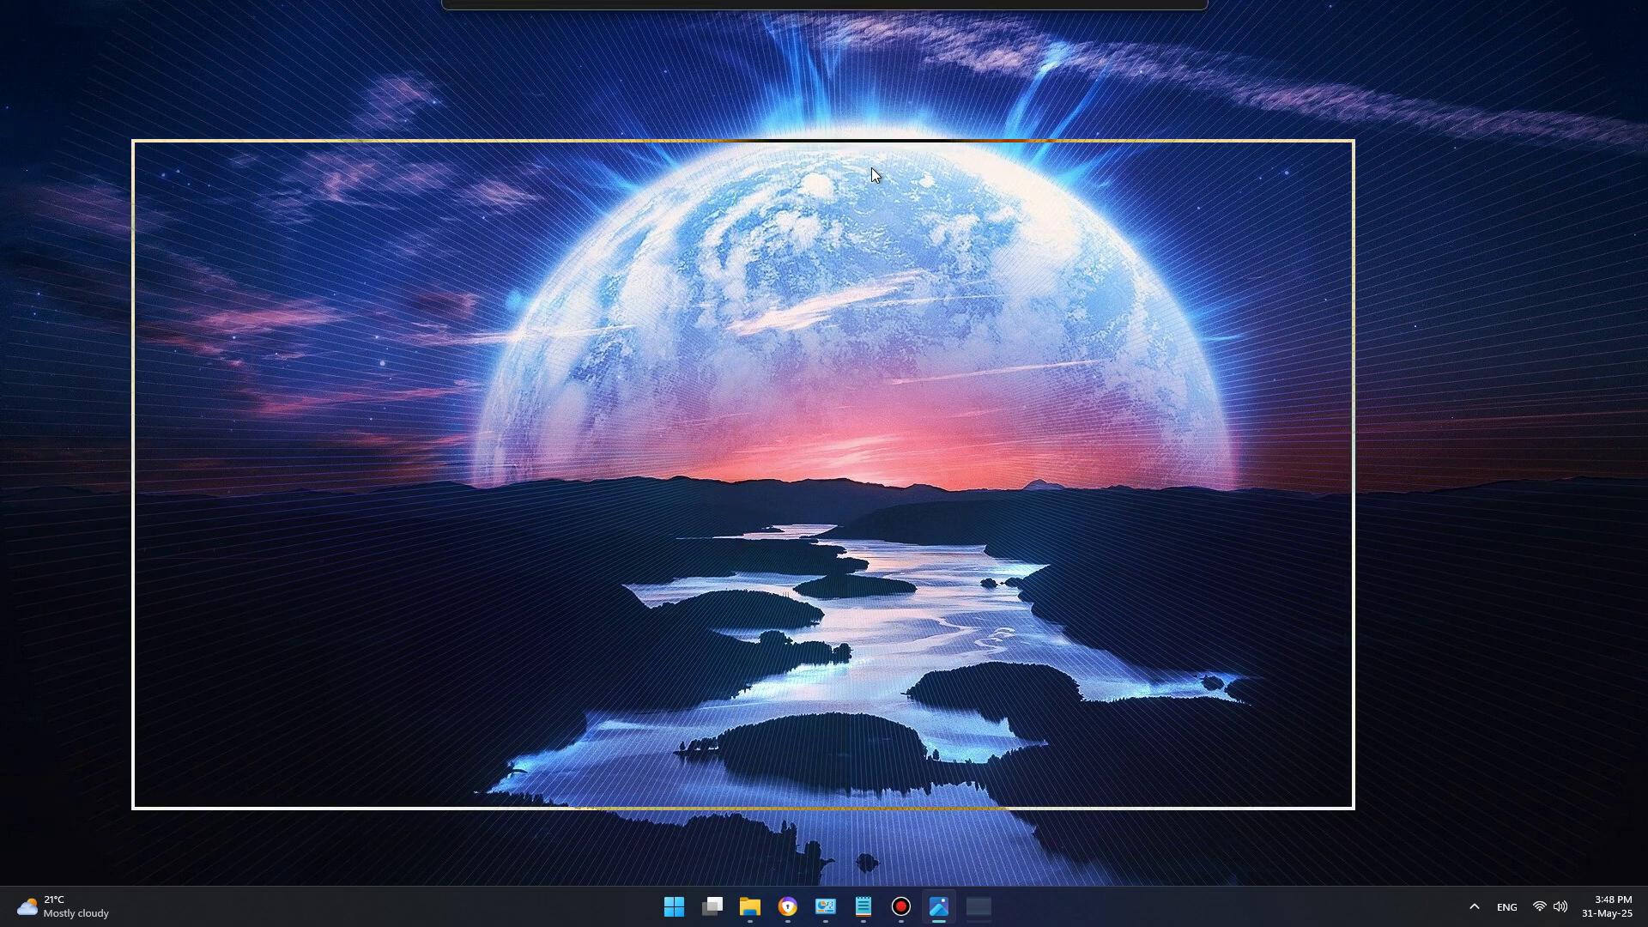
click(1007, 189)
click(1430, 181)
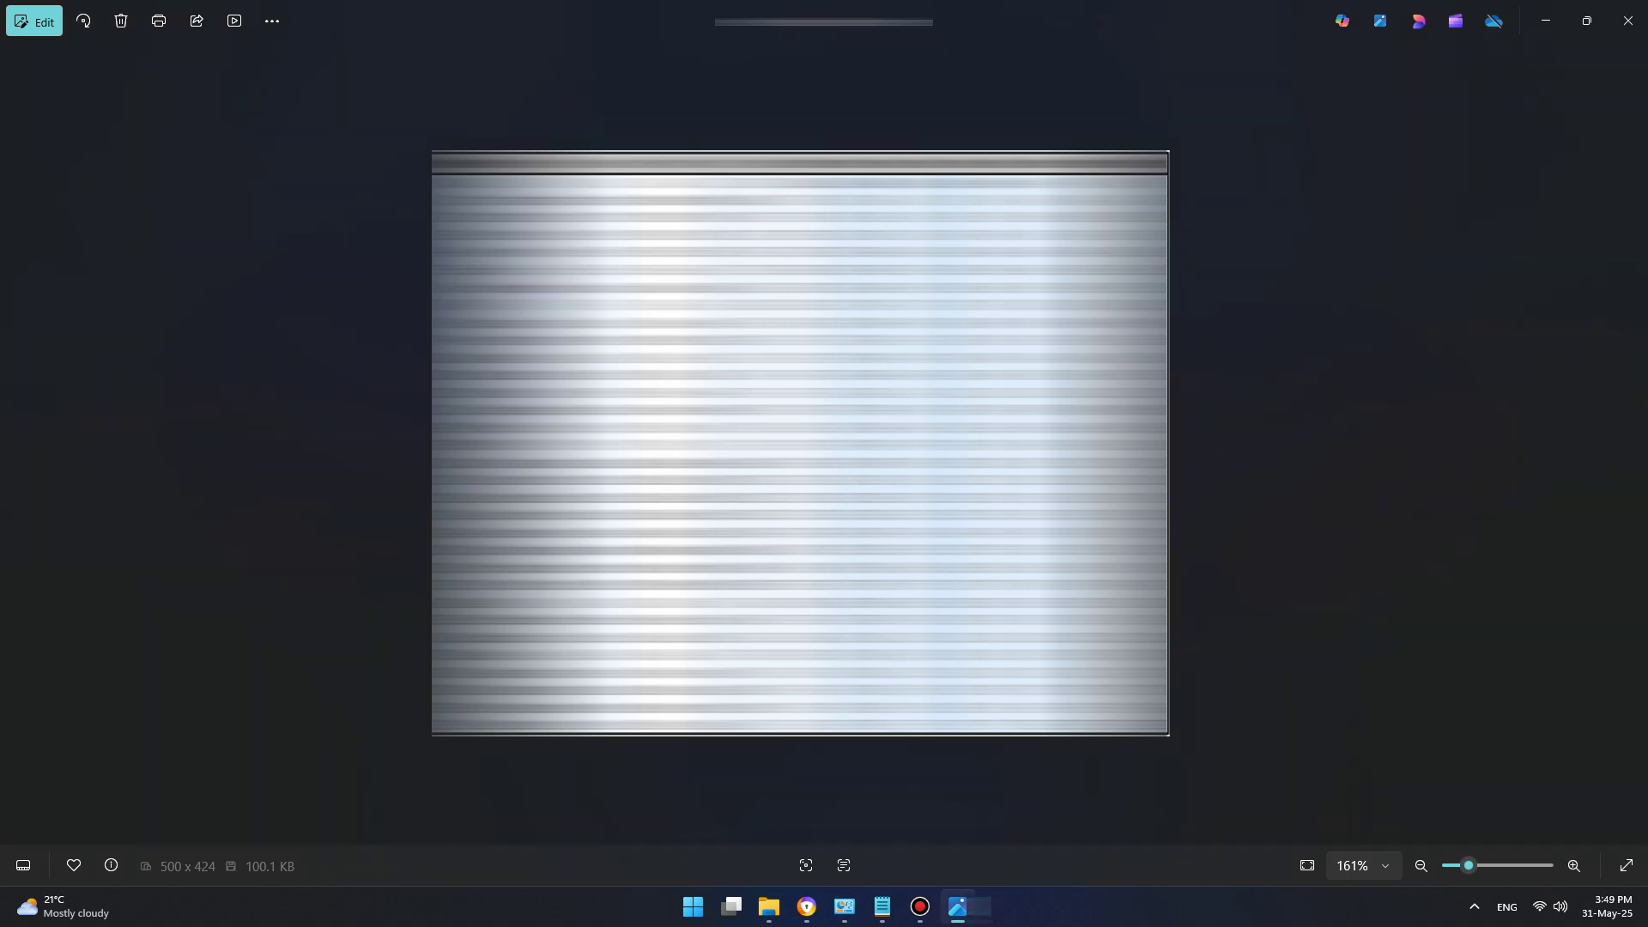
click(1545, 21)
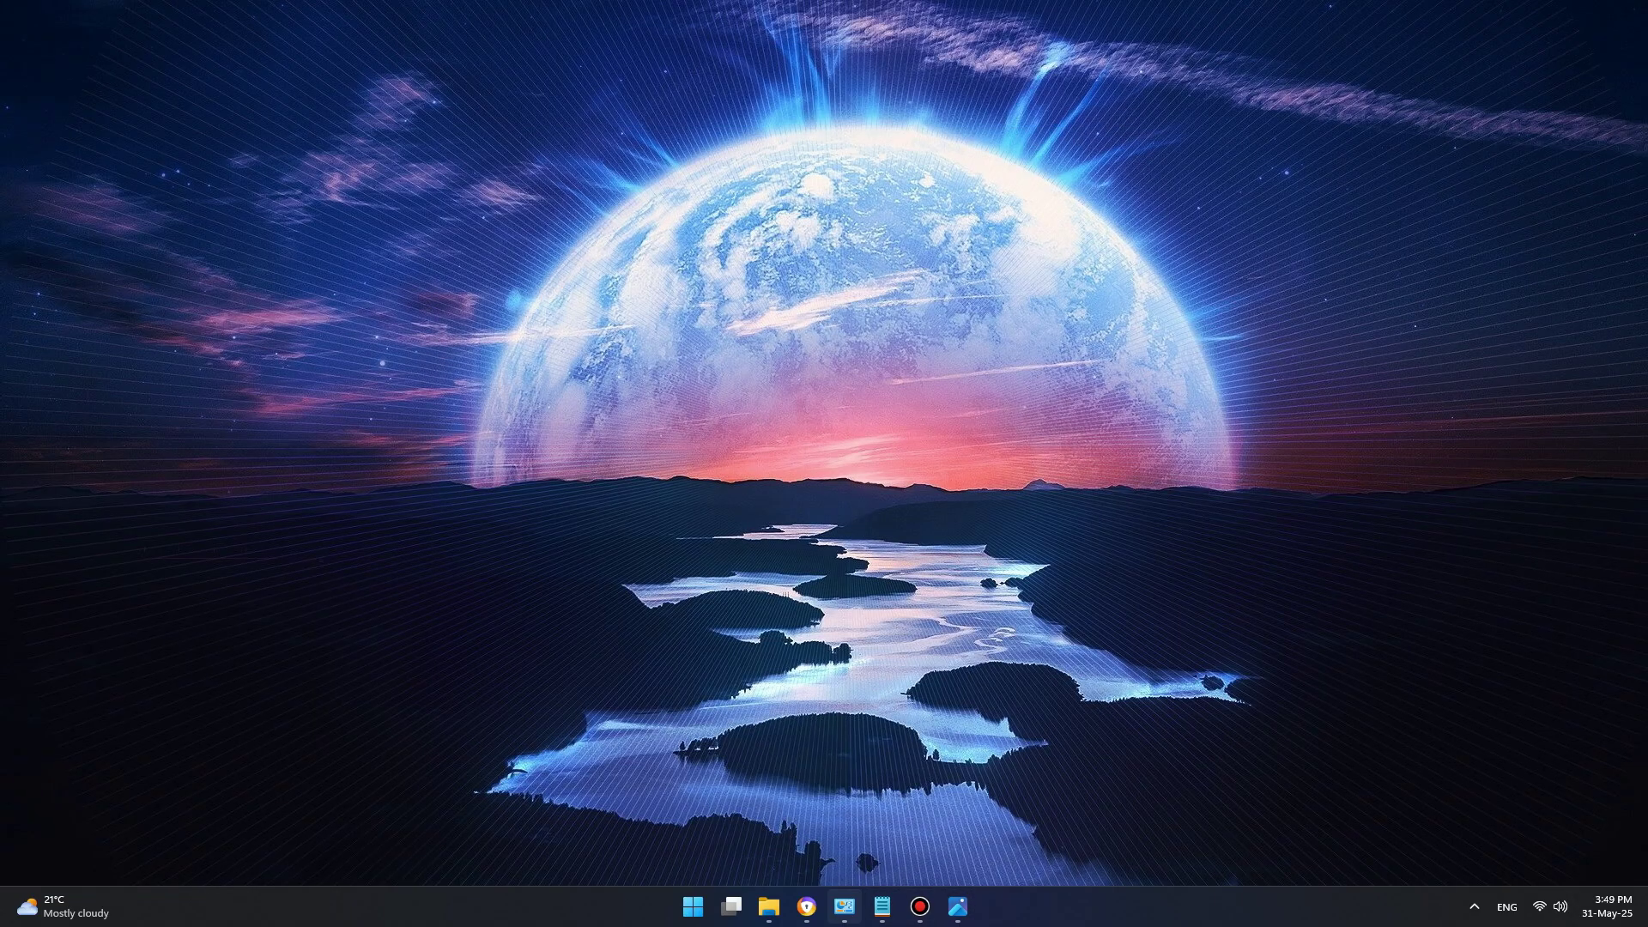
Step: Bring the backup folder window back up in File Explorer
mouse_move(768, 906)
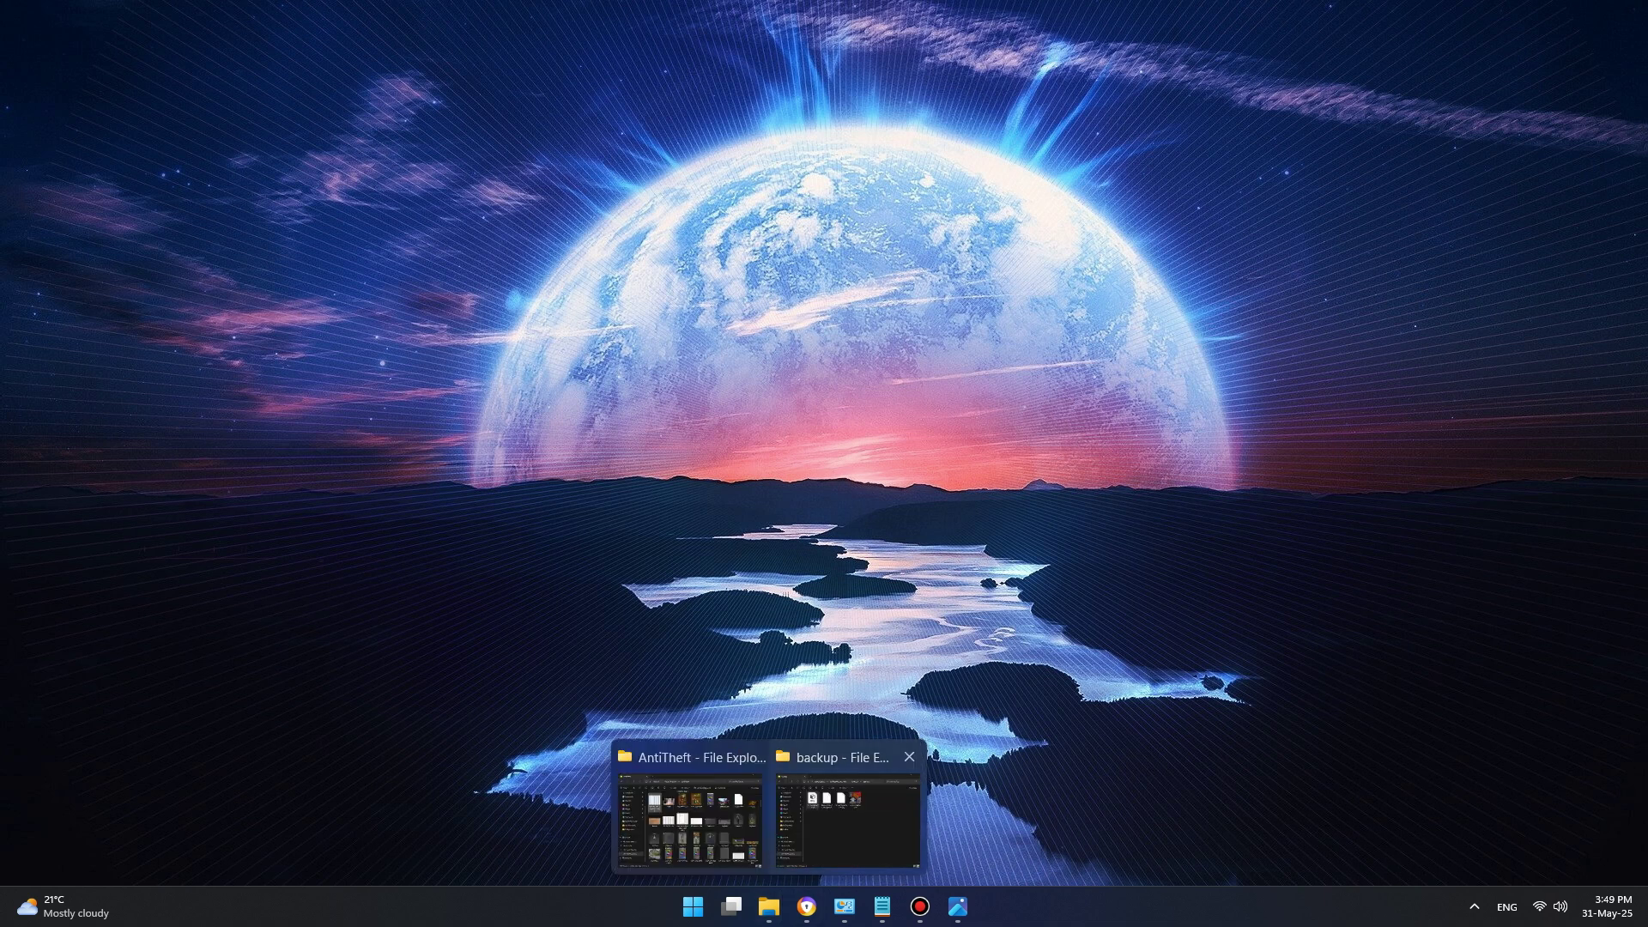
click(847, 811)
click(888, 378)
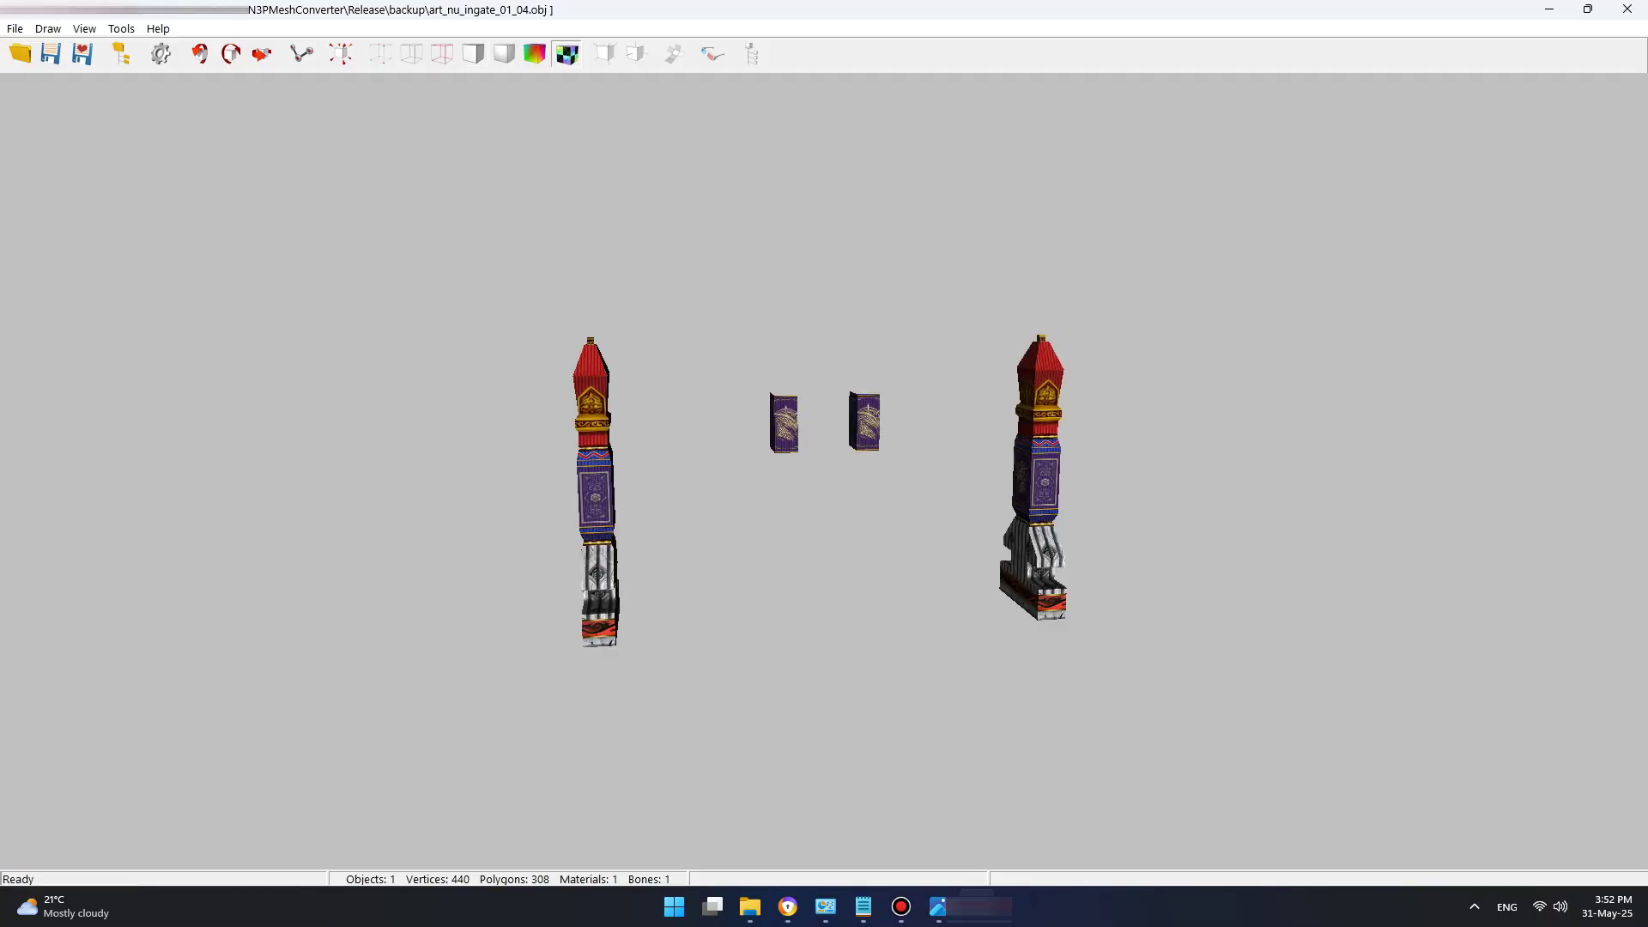
Step: Examine the textured gate pillars of the art_nu_ingate_01_04.obj model up close from another side
scroll(824, 471, up, 3)
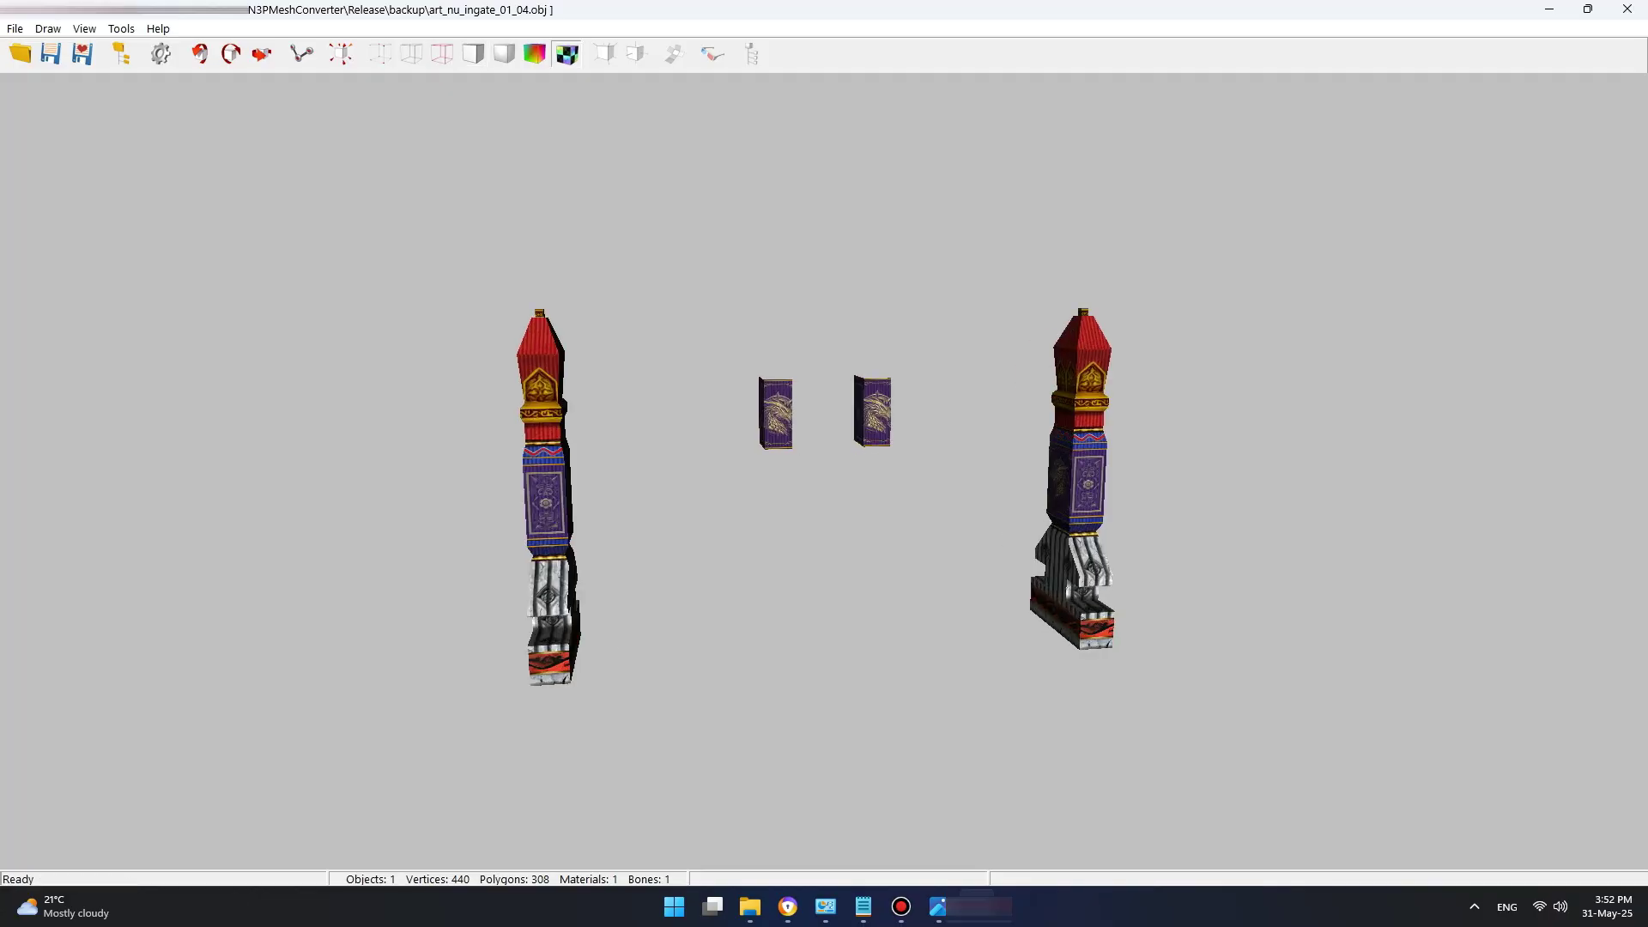
drag(824, 471, 1528, 483)
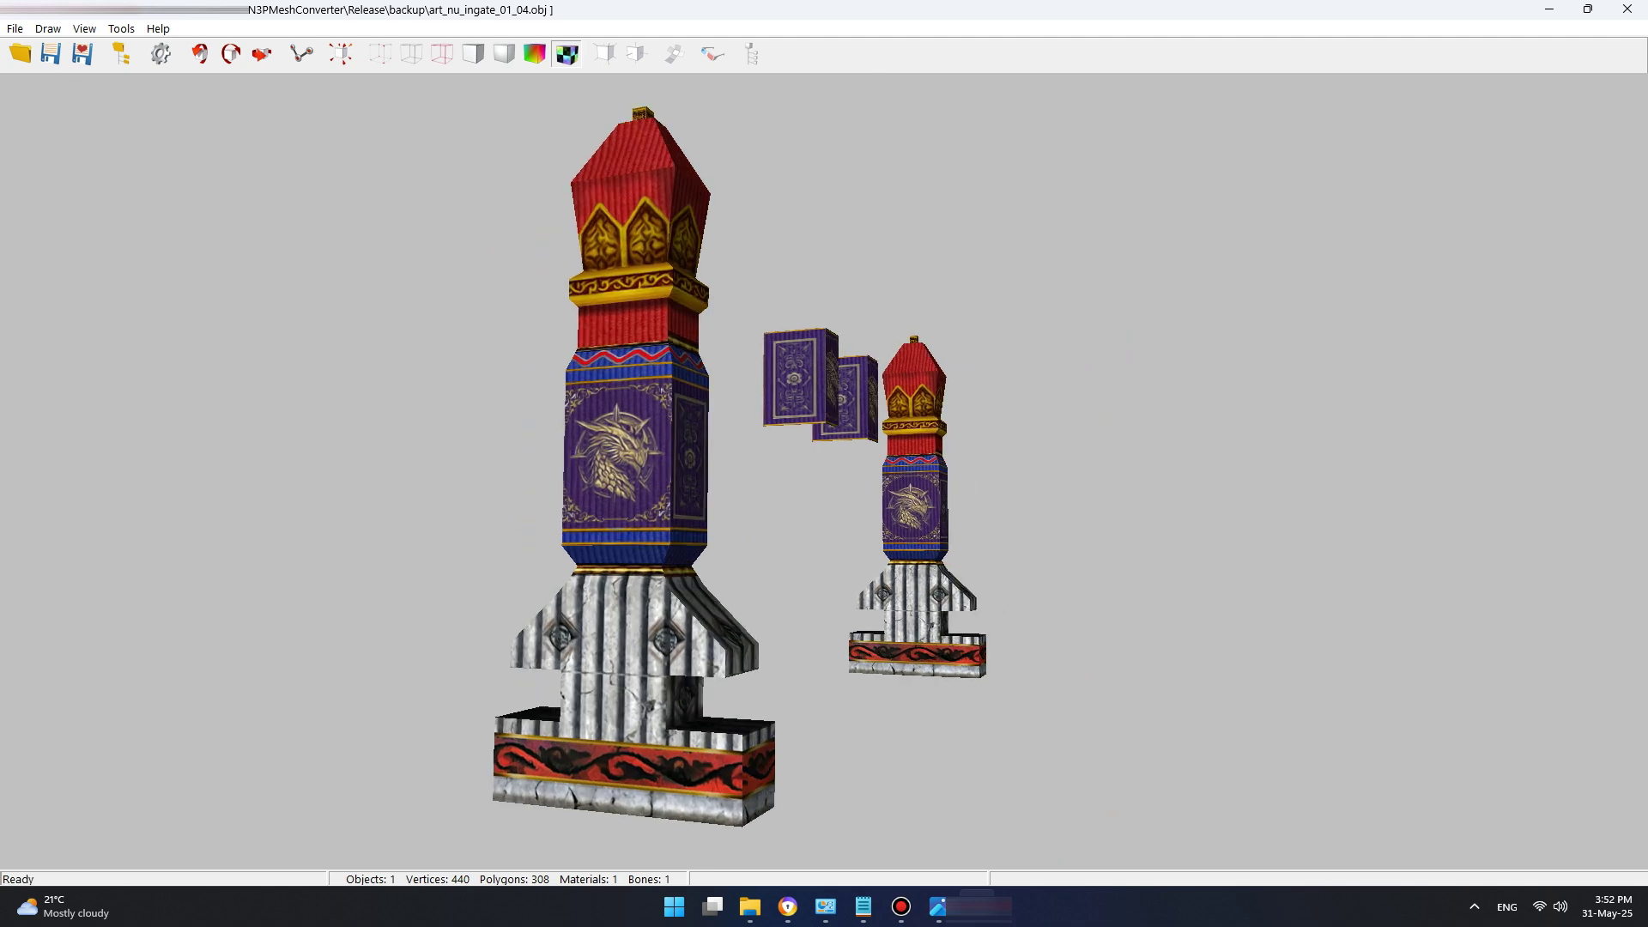
Step: Inspect the dragon emblem and carved trim on the nearer textured pillar up close
scroll(824, 470, up, 4)
scroll(824, 470, up, 2)
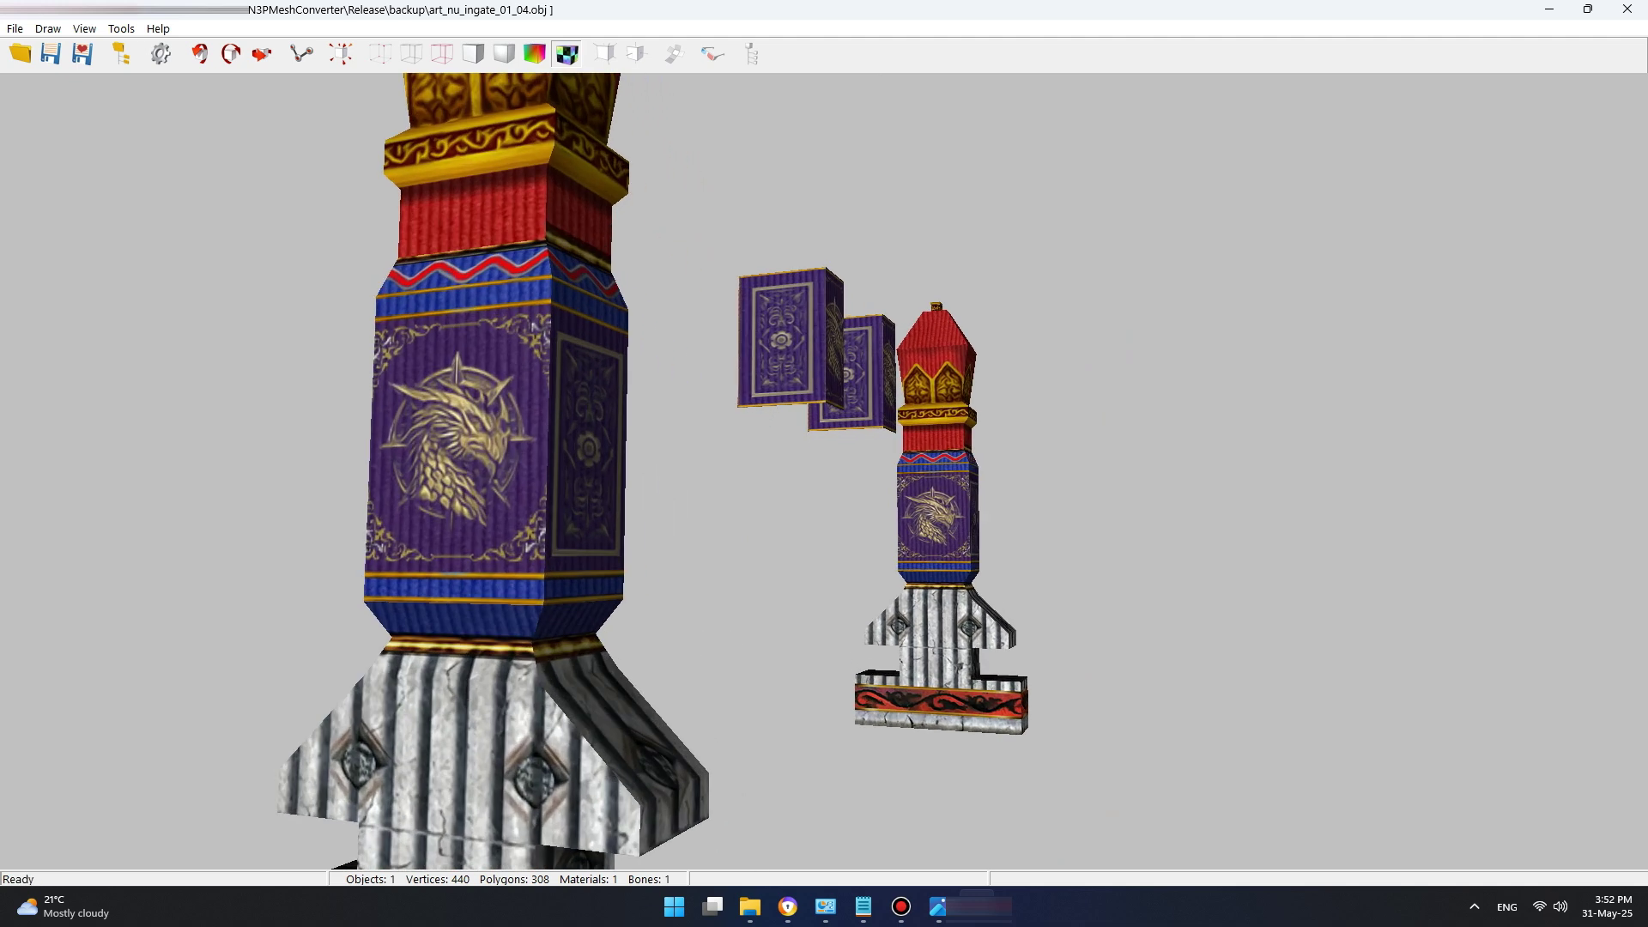
scroll(824, 470, up, 4)
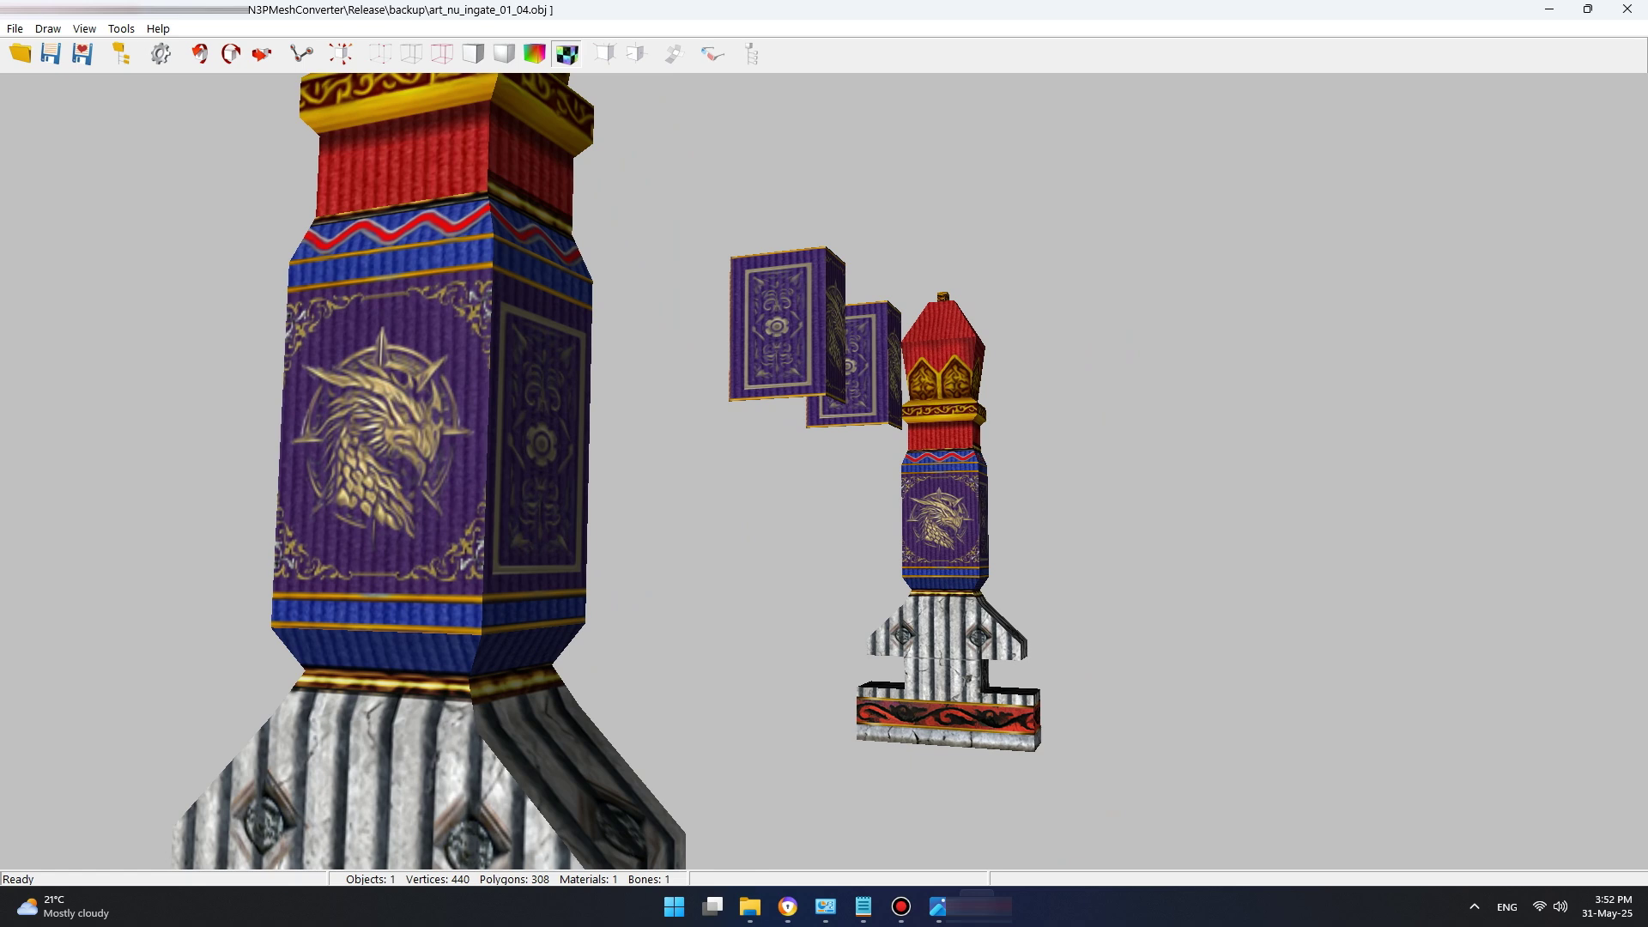
scroll(824, 470, down, 4)
scroll(824, 470, down, 4)
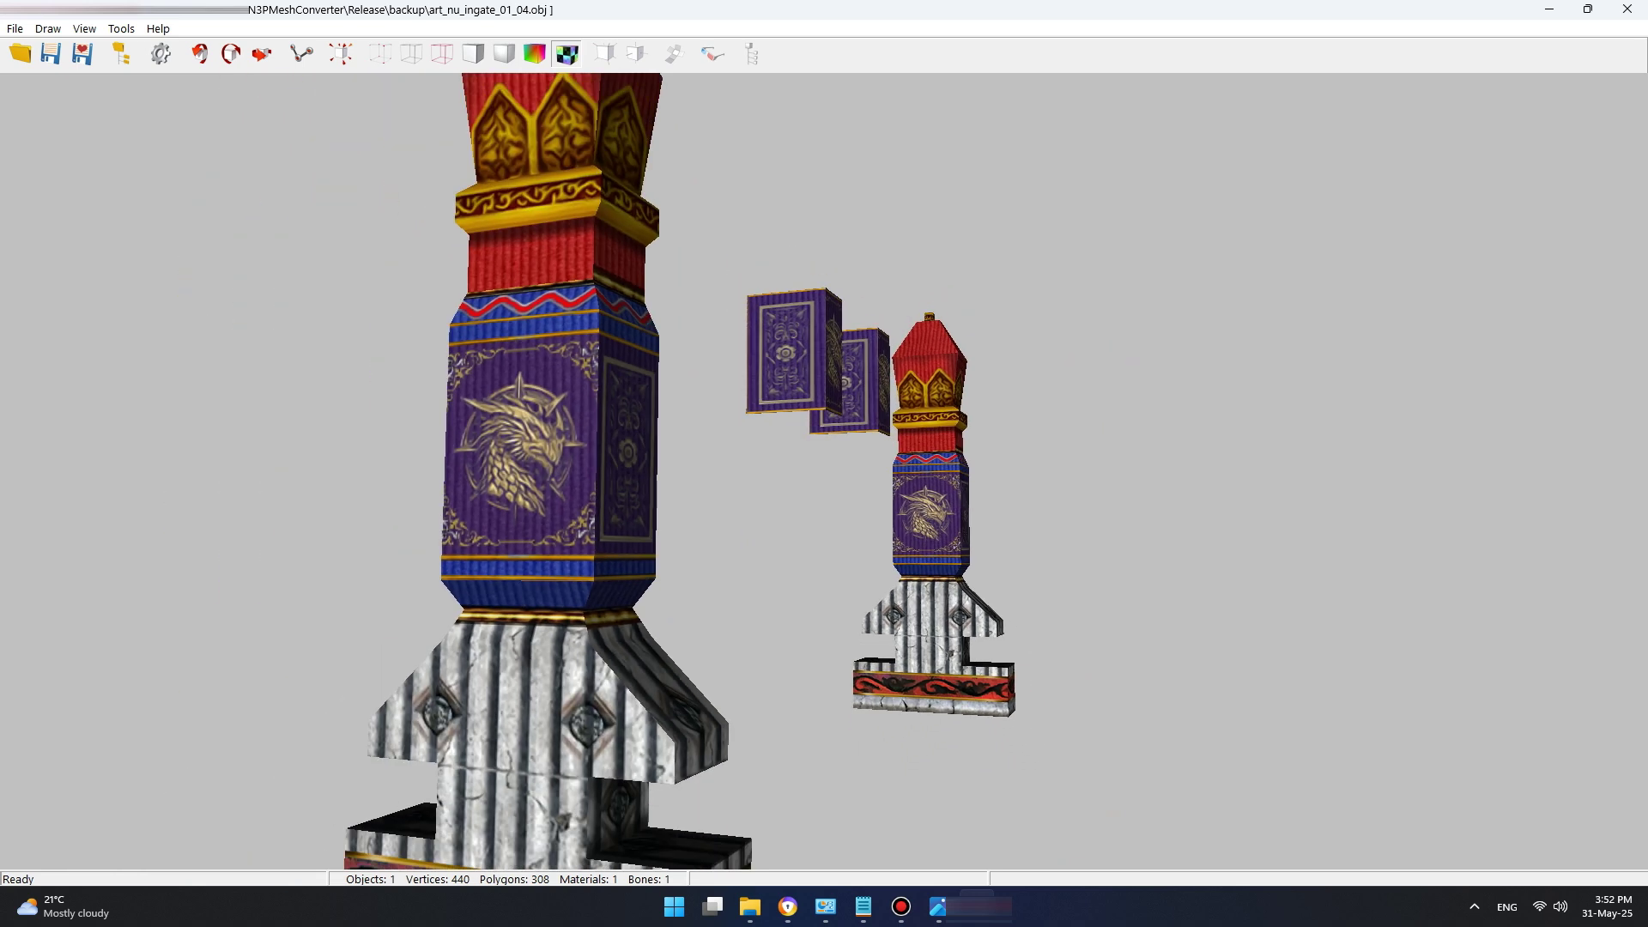
Step: Examine the textured gate pillars and hanging blocks from the side, from above and from the front
drag(824, 470, 819, 527)
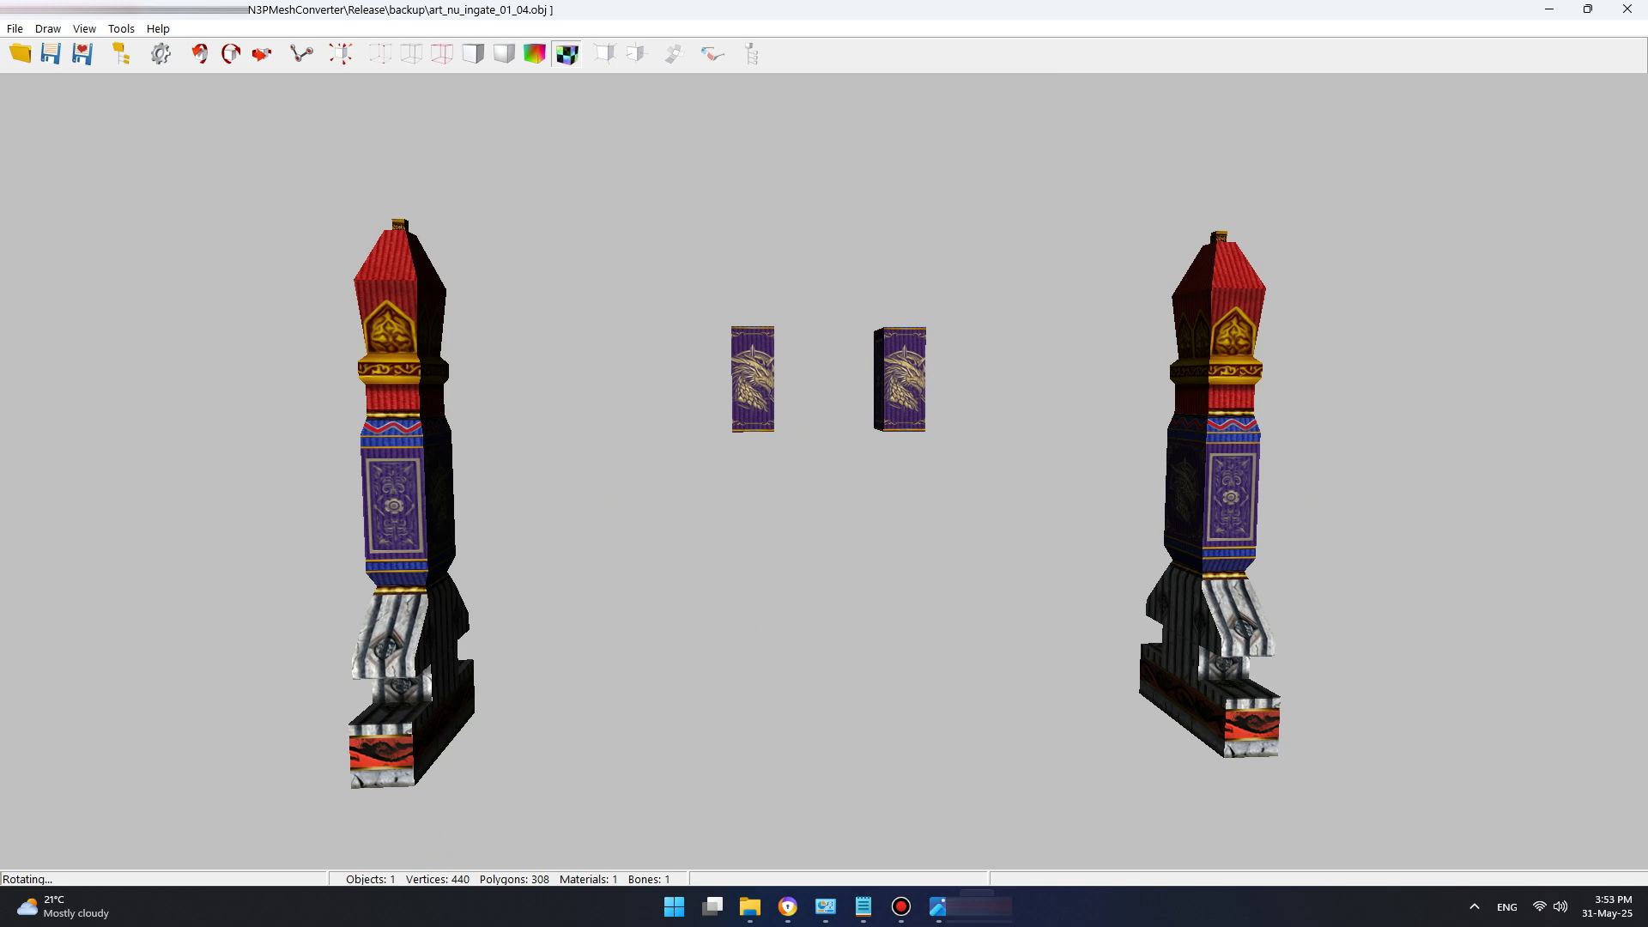
mouse_move(825, 471)
mouse_down()
mouse_move(755, 477)
mouse_move(910, 523)
mouse_move(987, 474)
mouse_move(824, 485)
mouse_move(738, 524)
mouse_move(807, 477)
mouse_up()
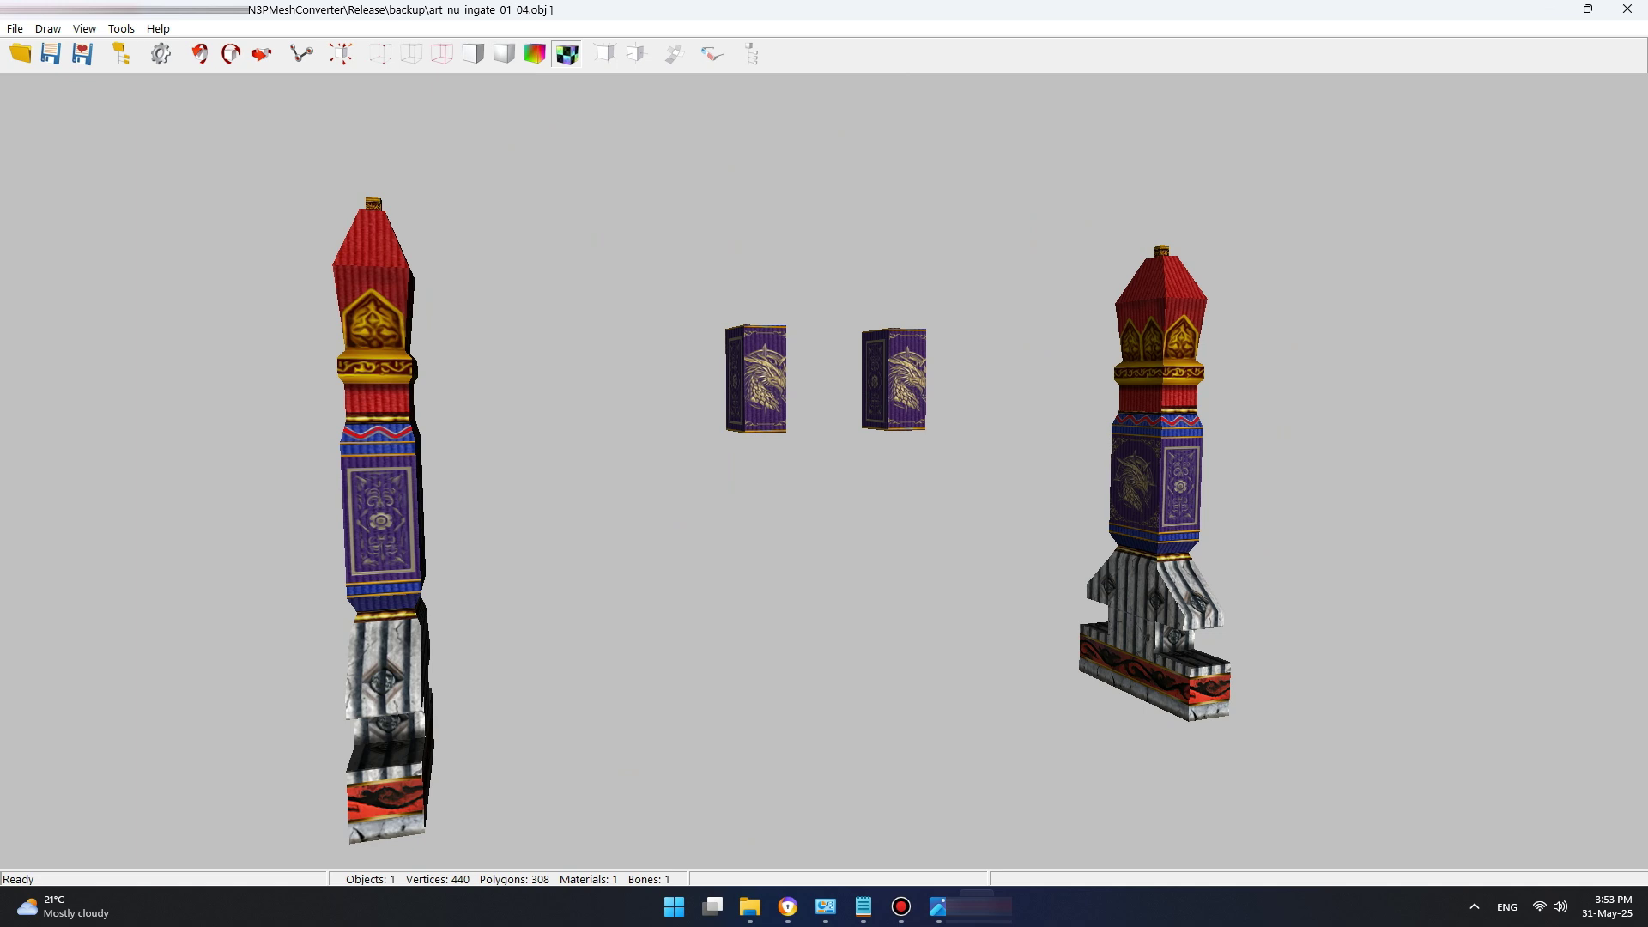
drag(732, 486, 953, 491)
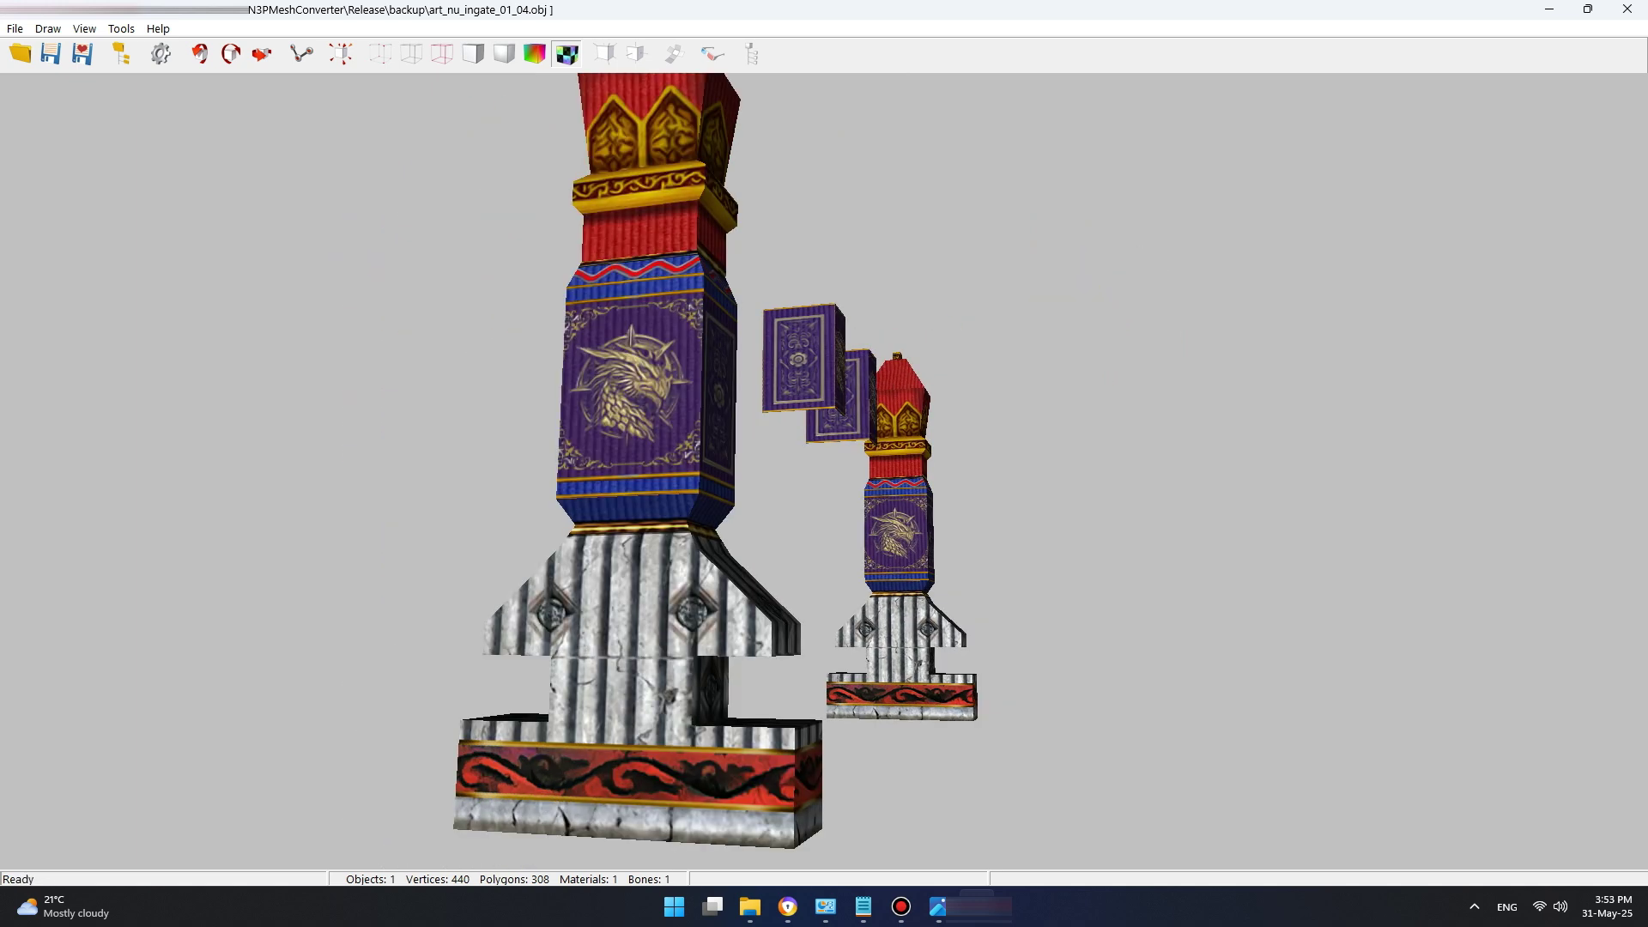
scroll(824, 470, down, 2)
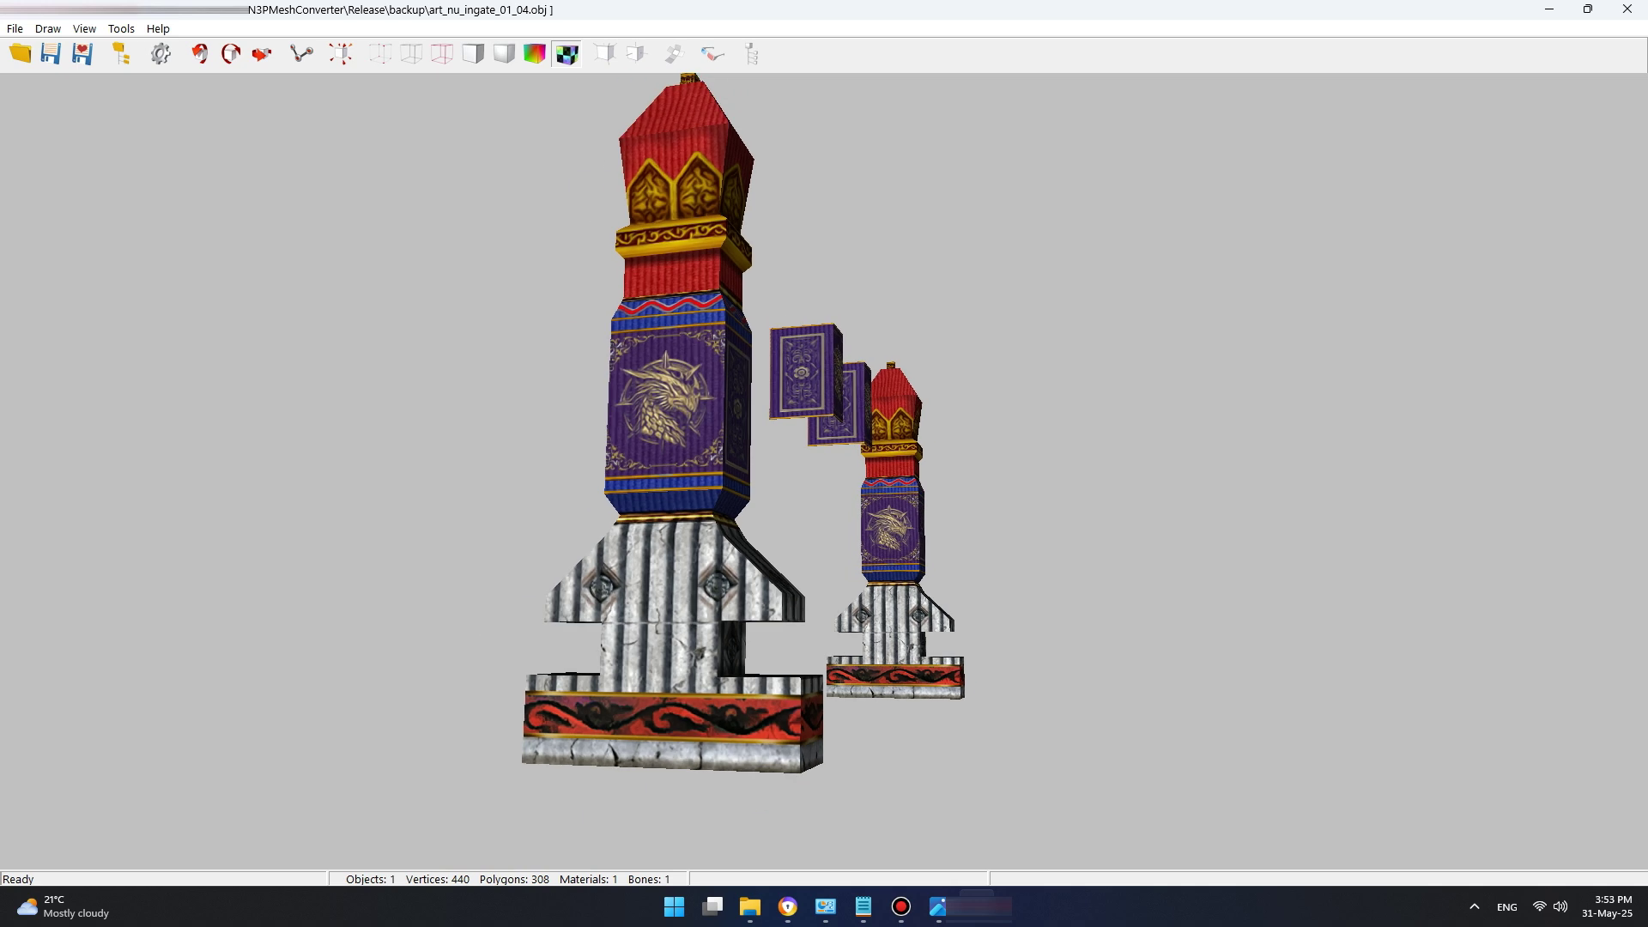
scroll(824, 470, down, 2)
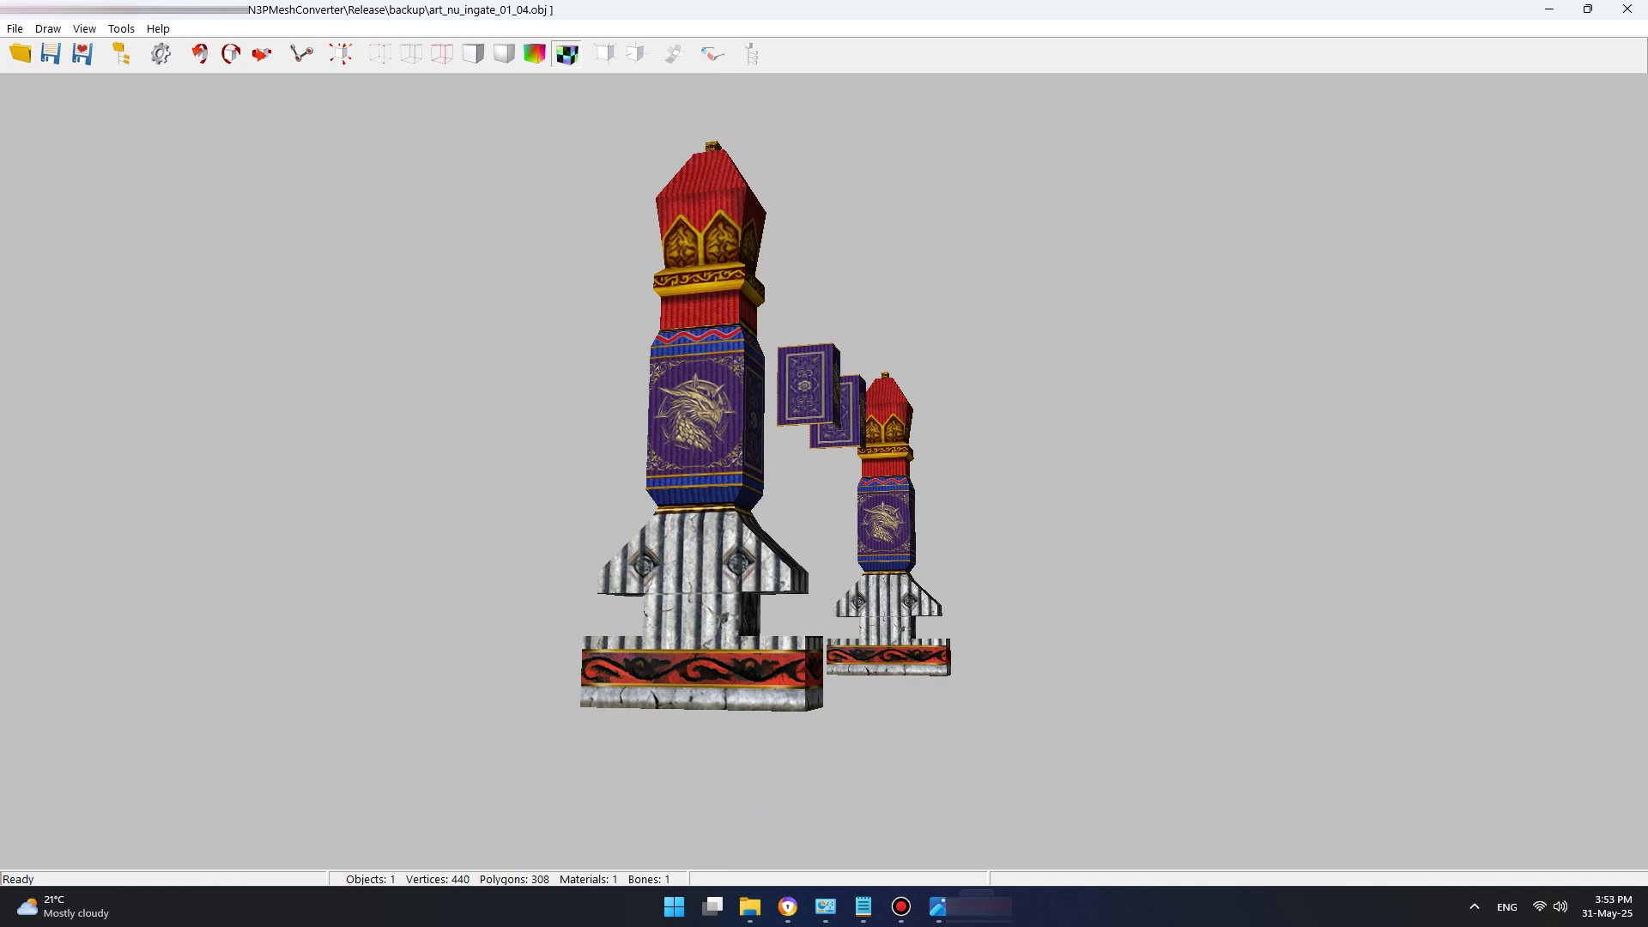
click(901, 907)
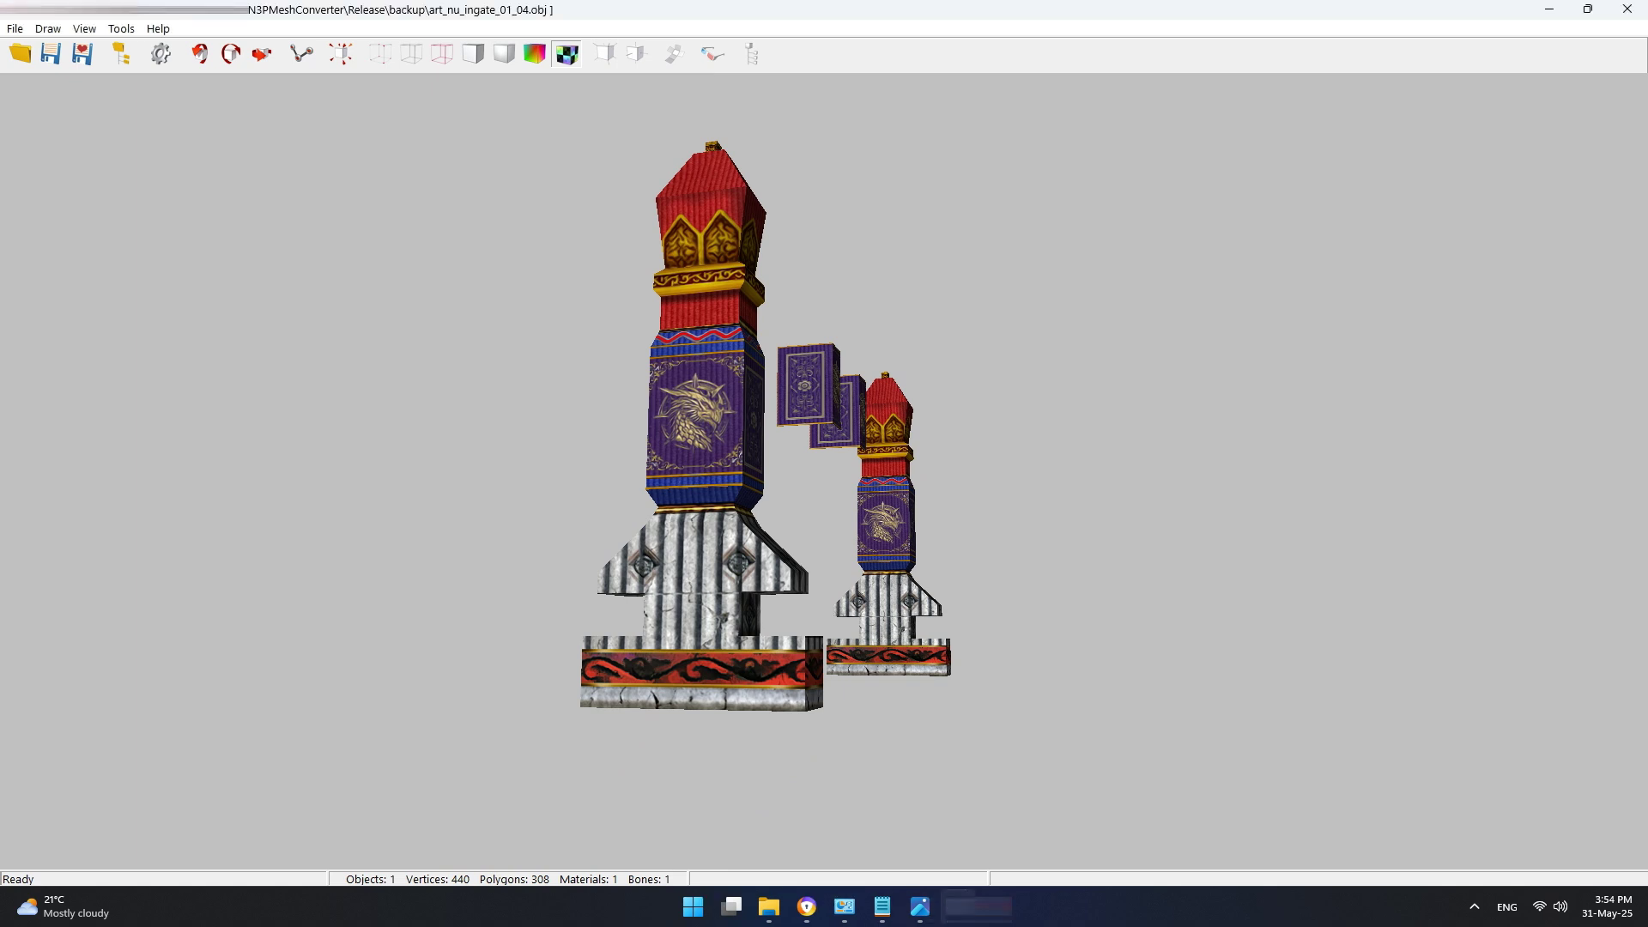
drag(944, 463, 652, 506)
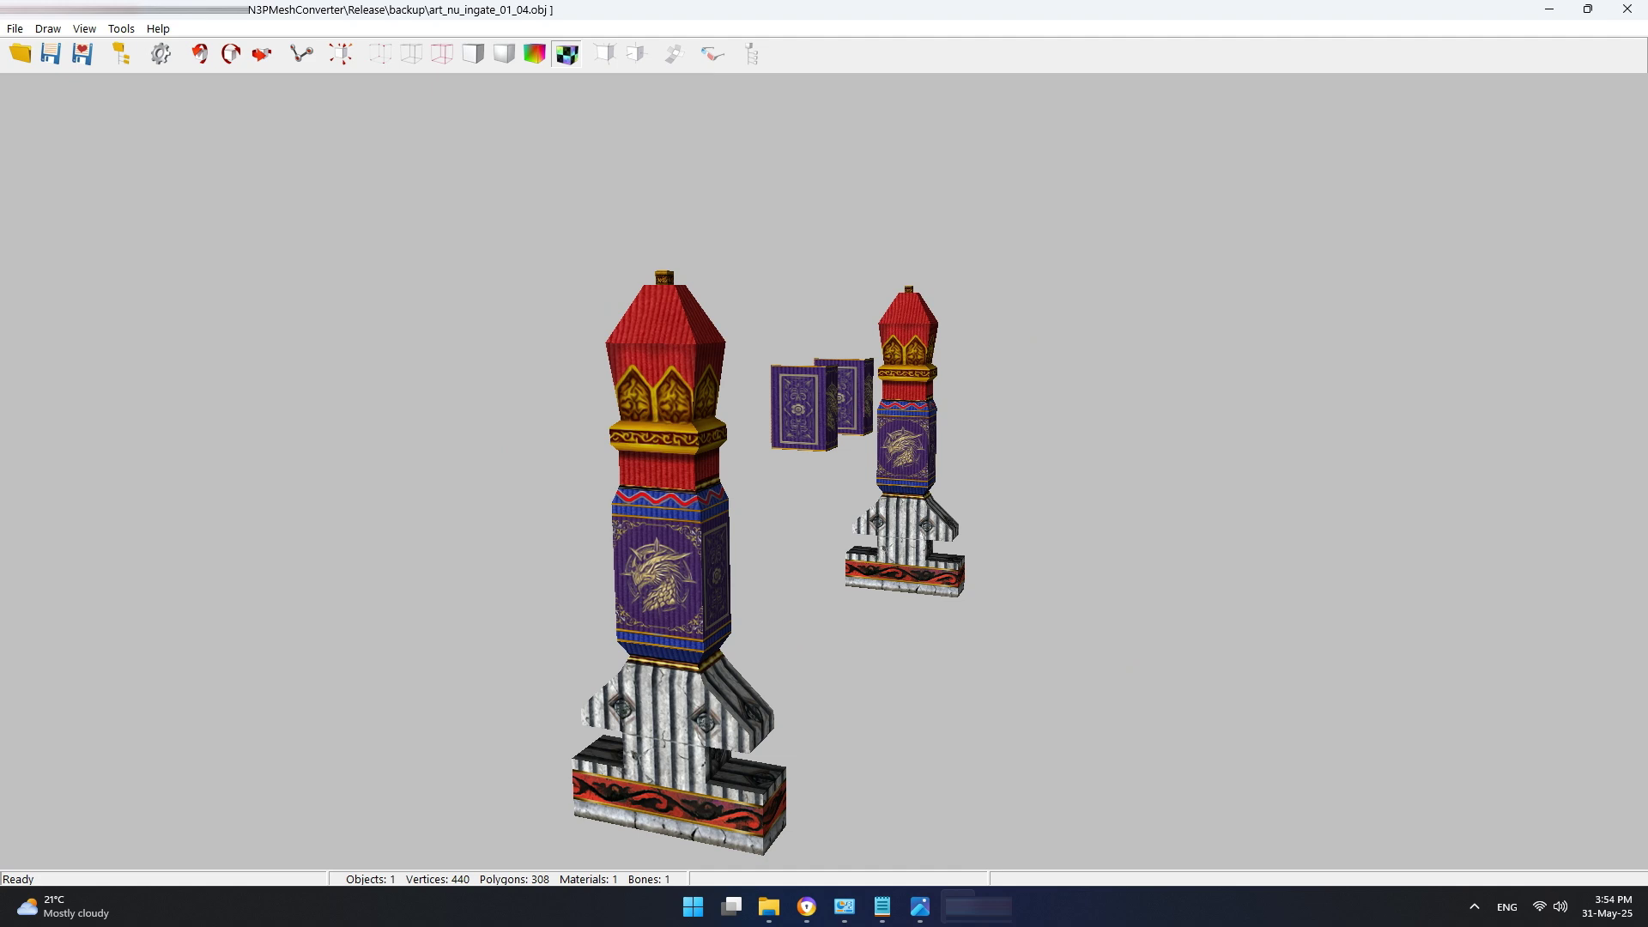
drag(824, 481, 1085, 527)
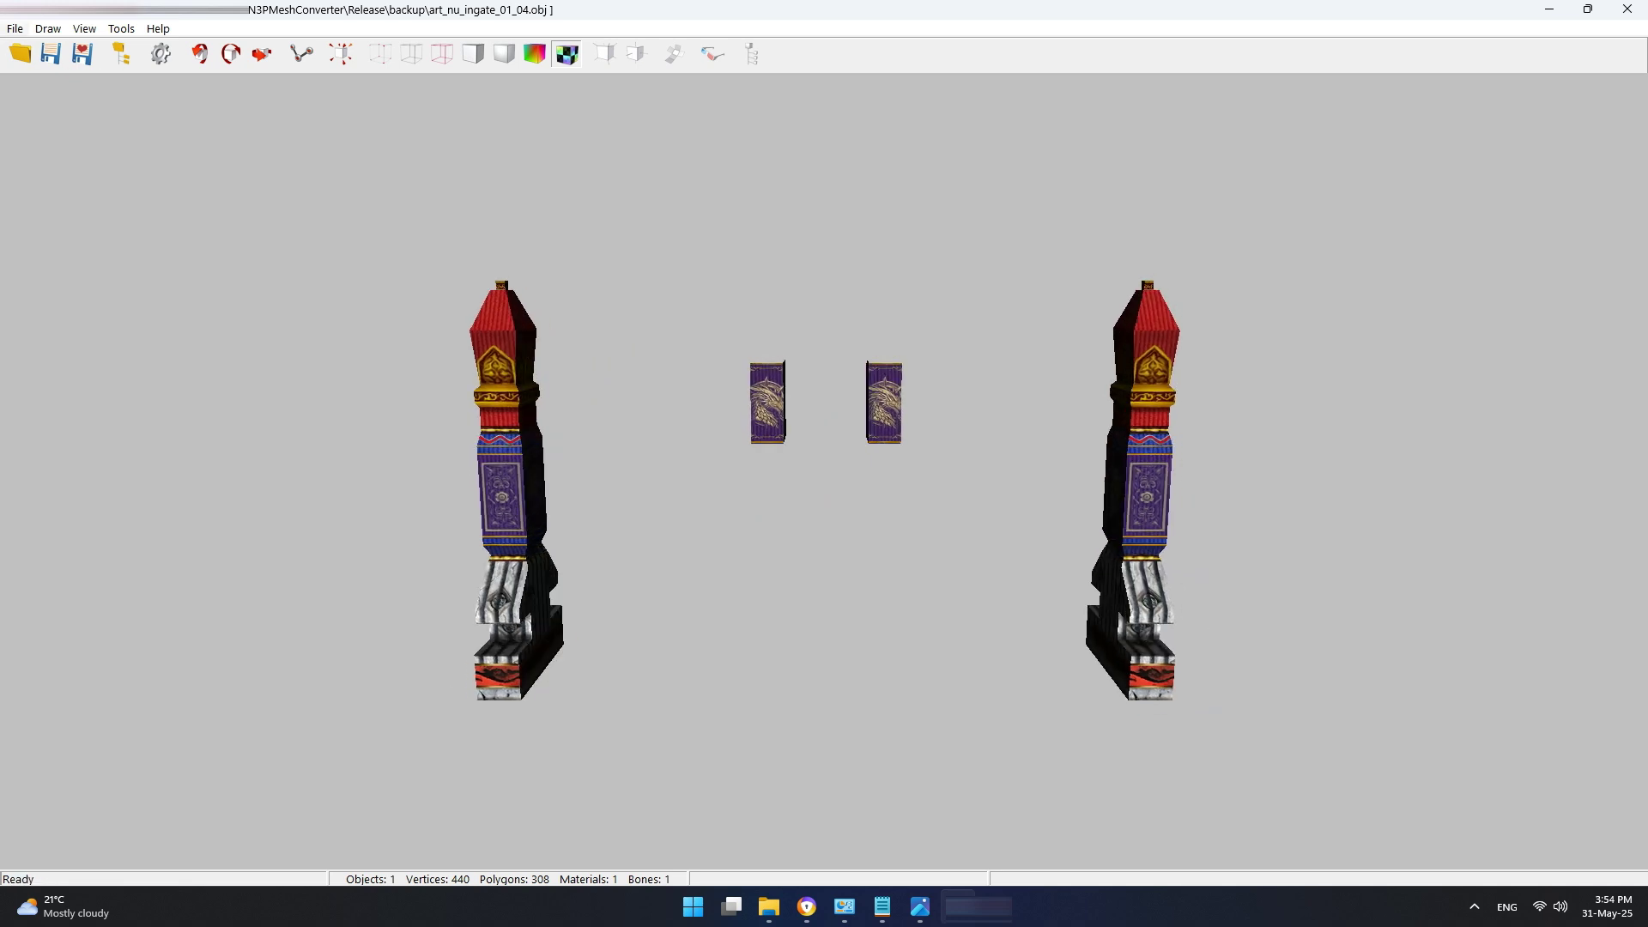
Step: Open the UV unwrap parameters for the Art_nu_ingate_01_04 object
click(15, 29)
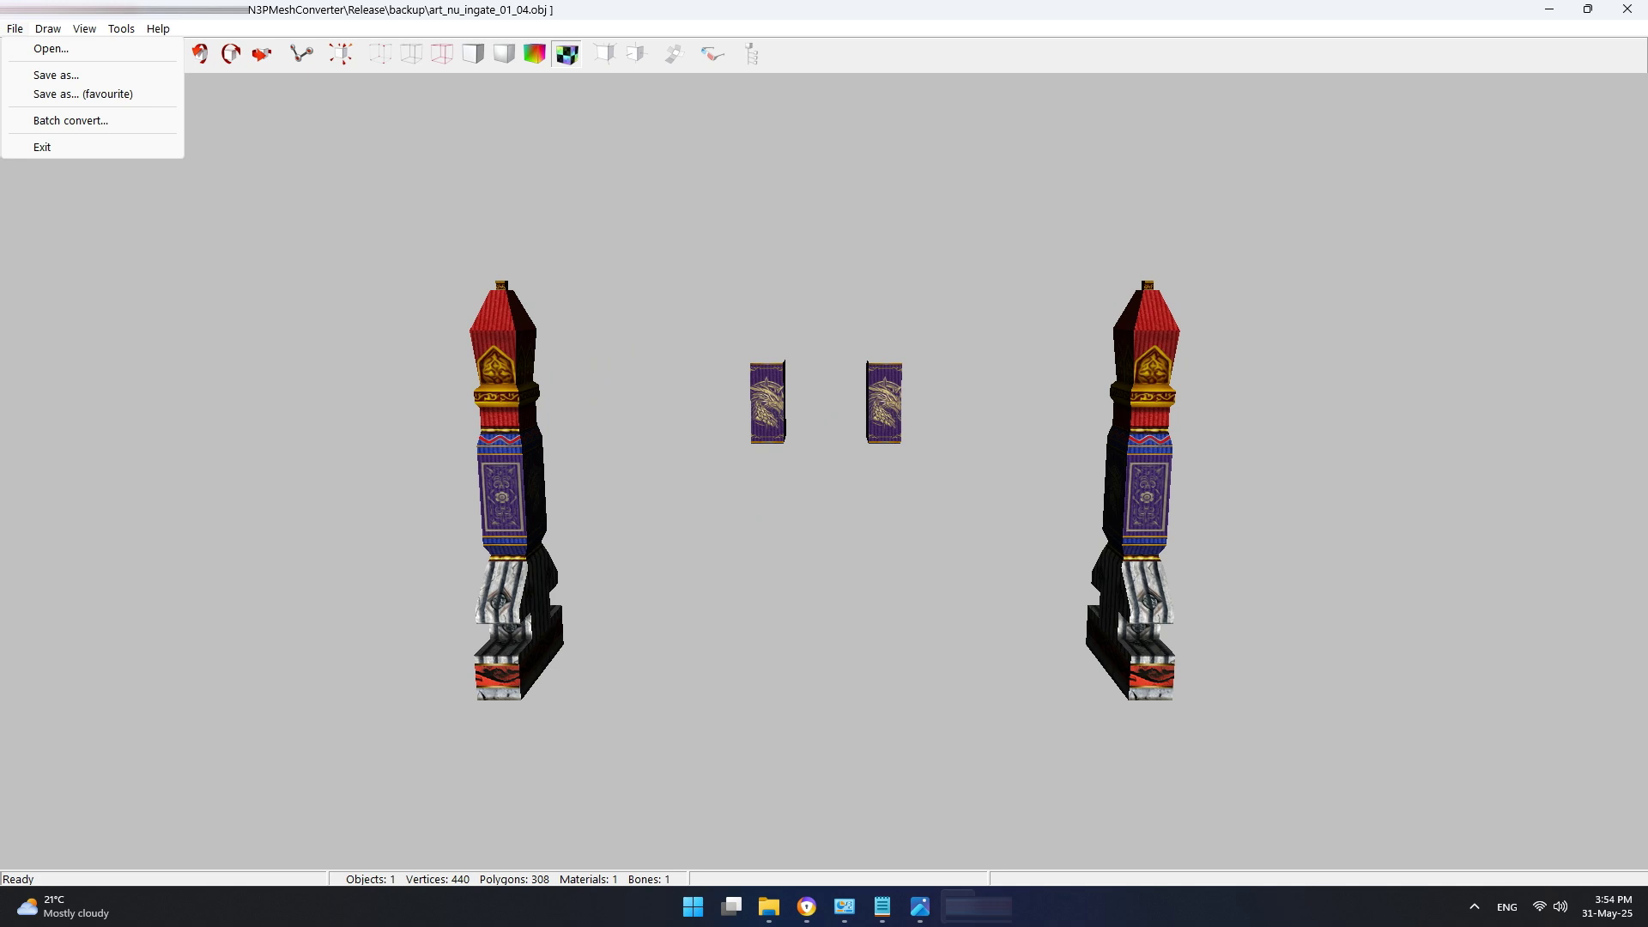
mouse_move(48, 29)
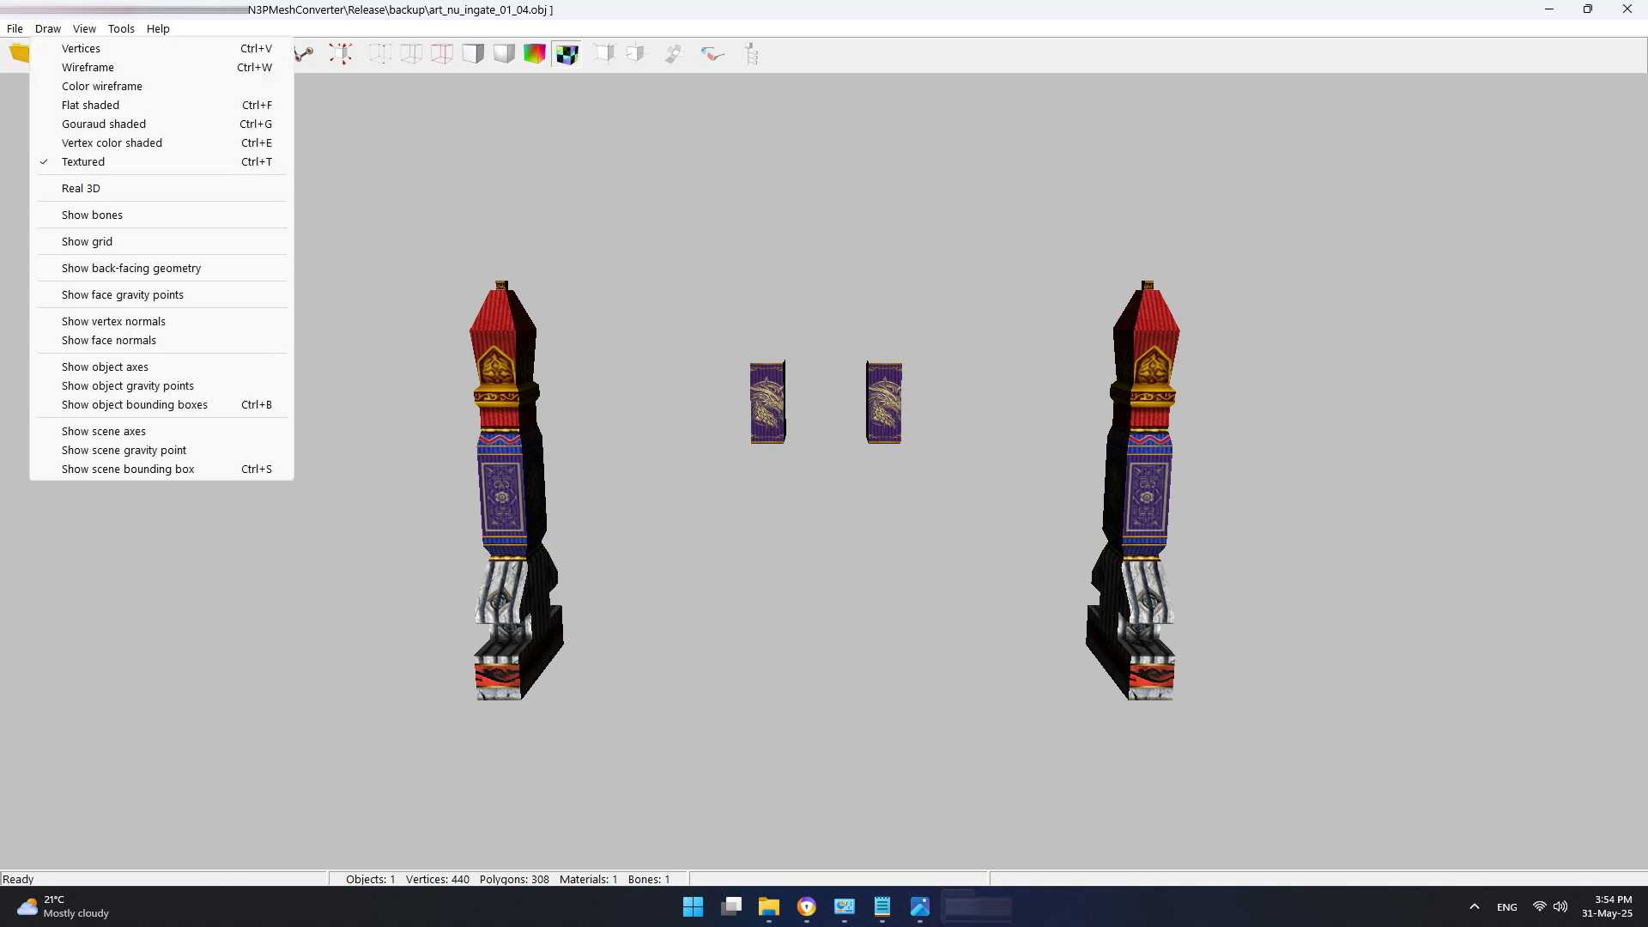
mouse_move(121, 28)
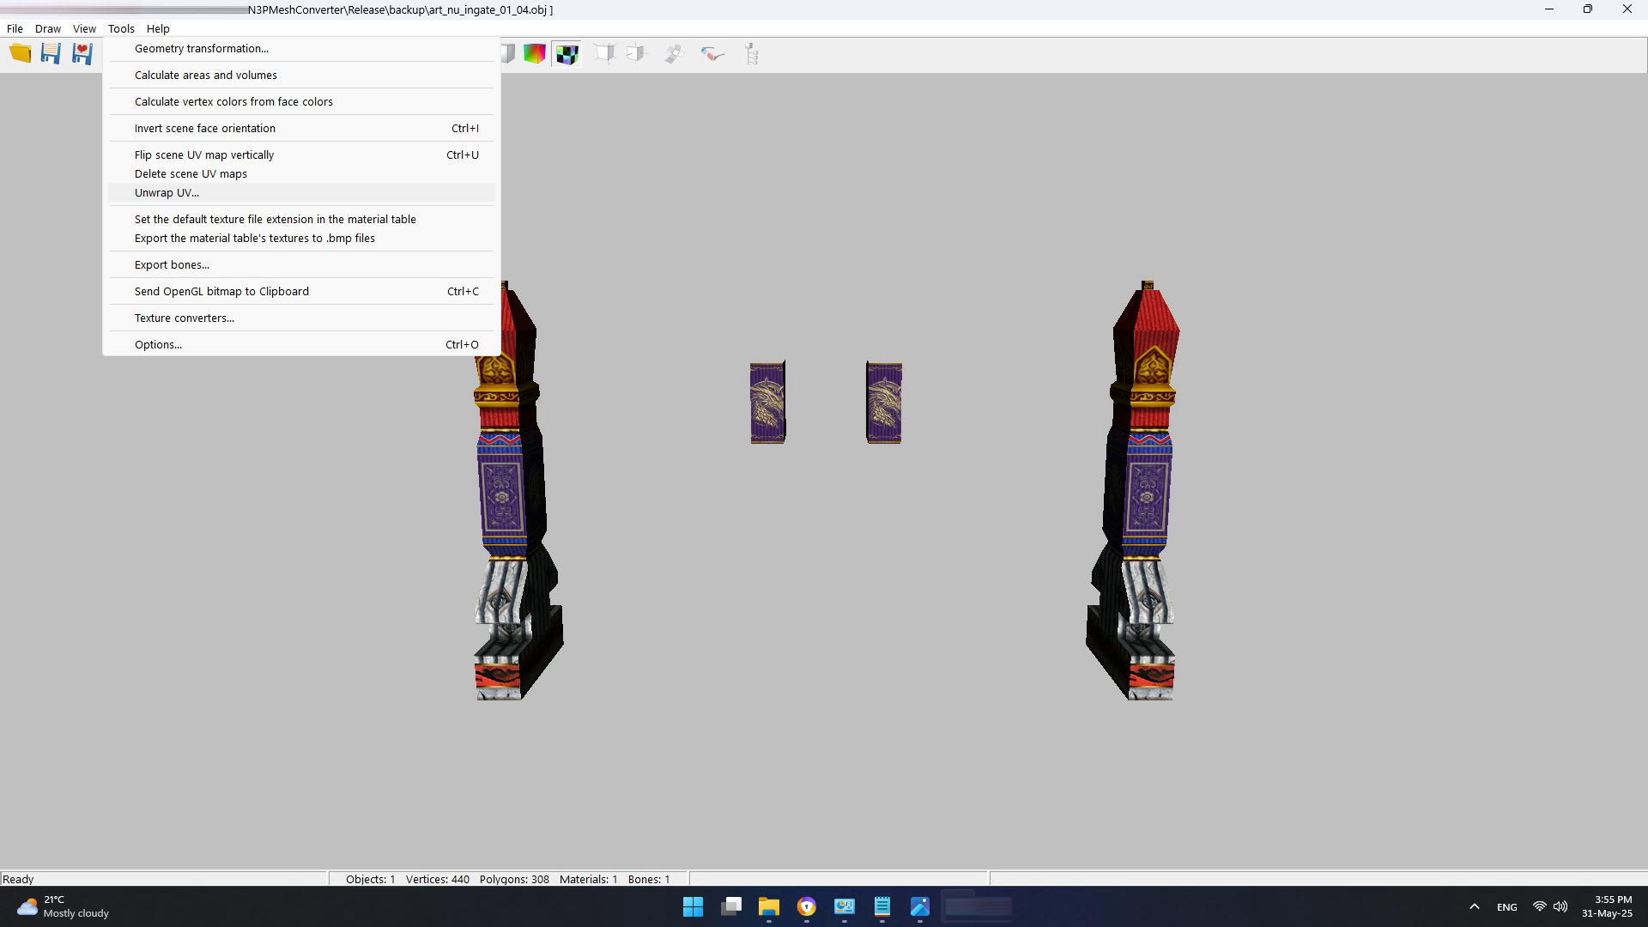
click(166, 192)
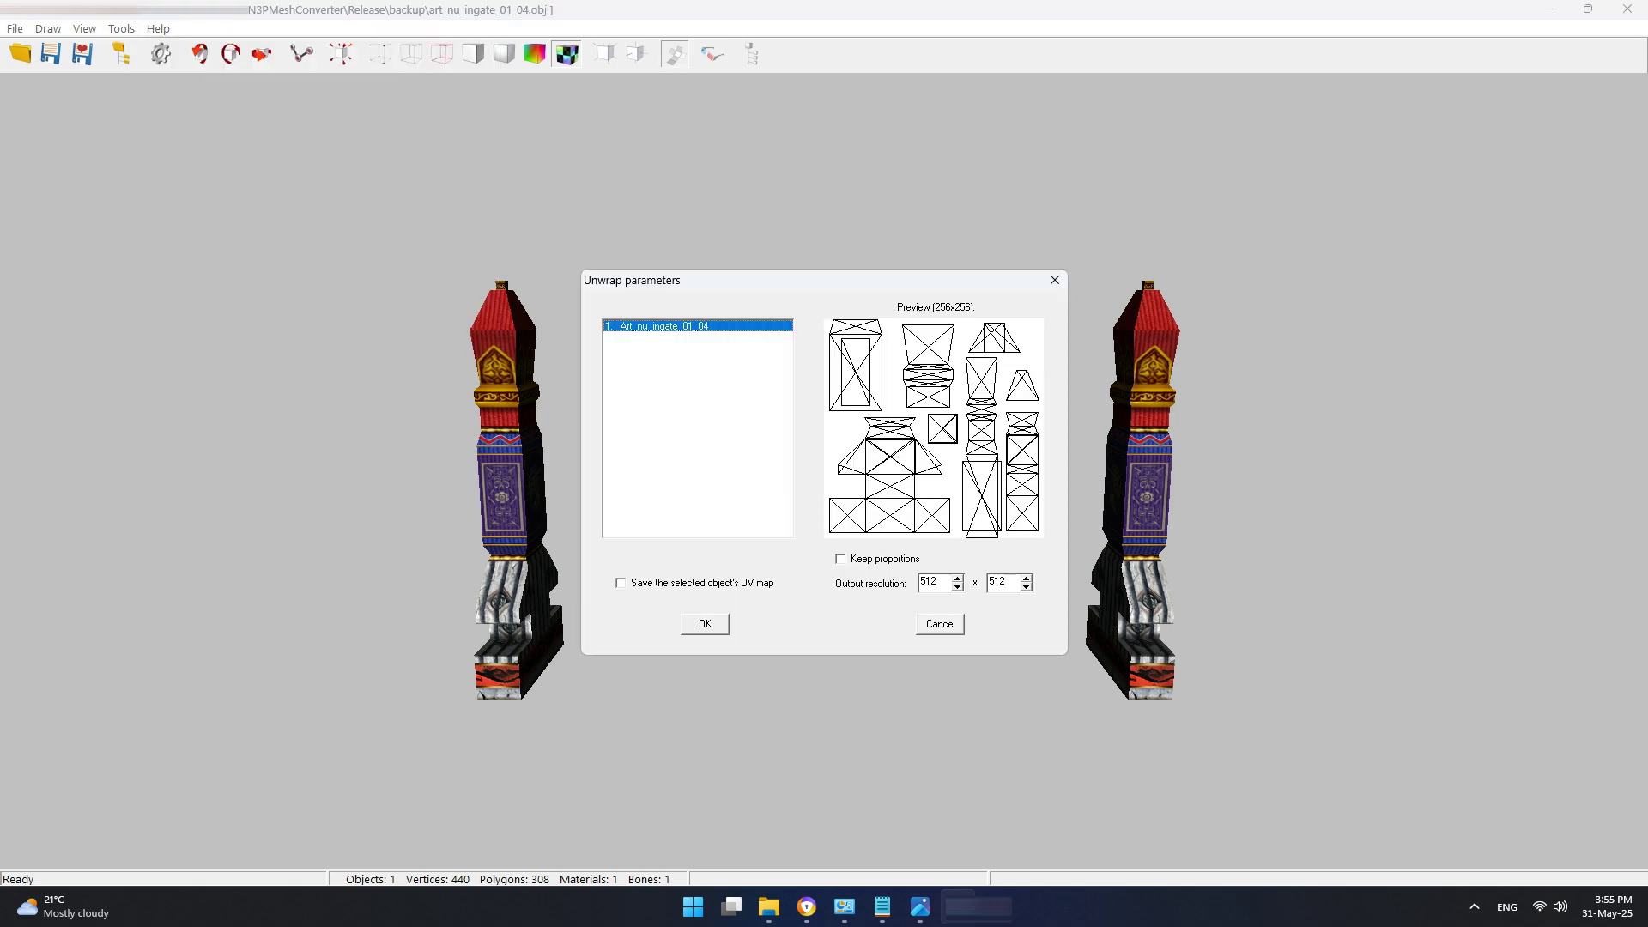
mouse_move(918, 280)
mouse_down()
mouse_move(1322, 231)
mouse_move(1006, 221)
mouse_move(935, 239)
mouse_move(918, 288)
mouse_up()
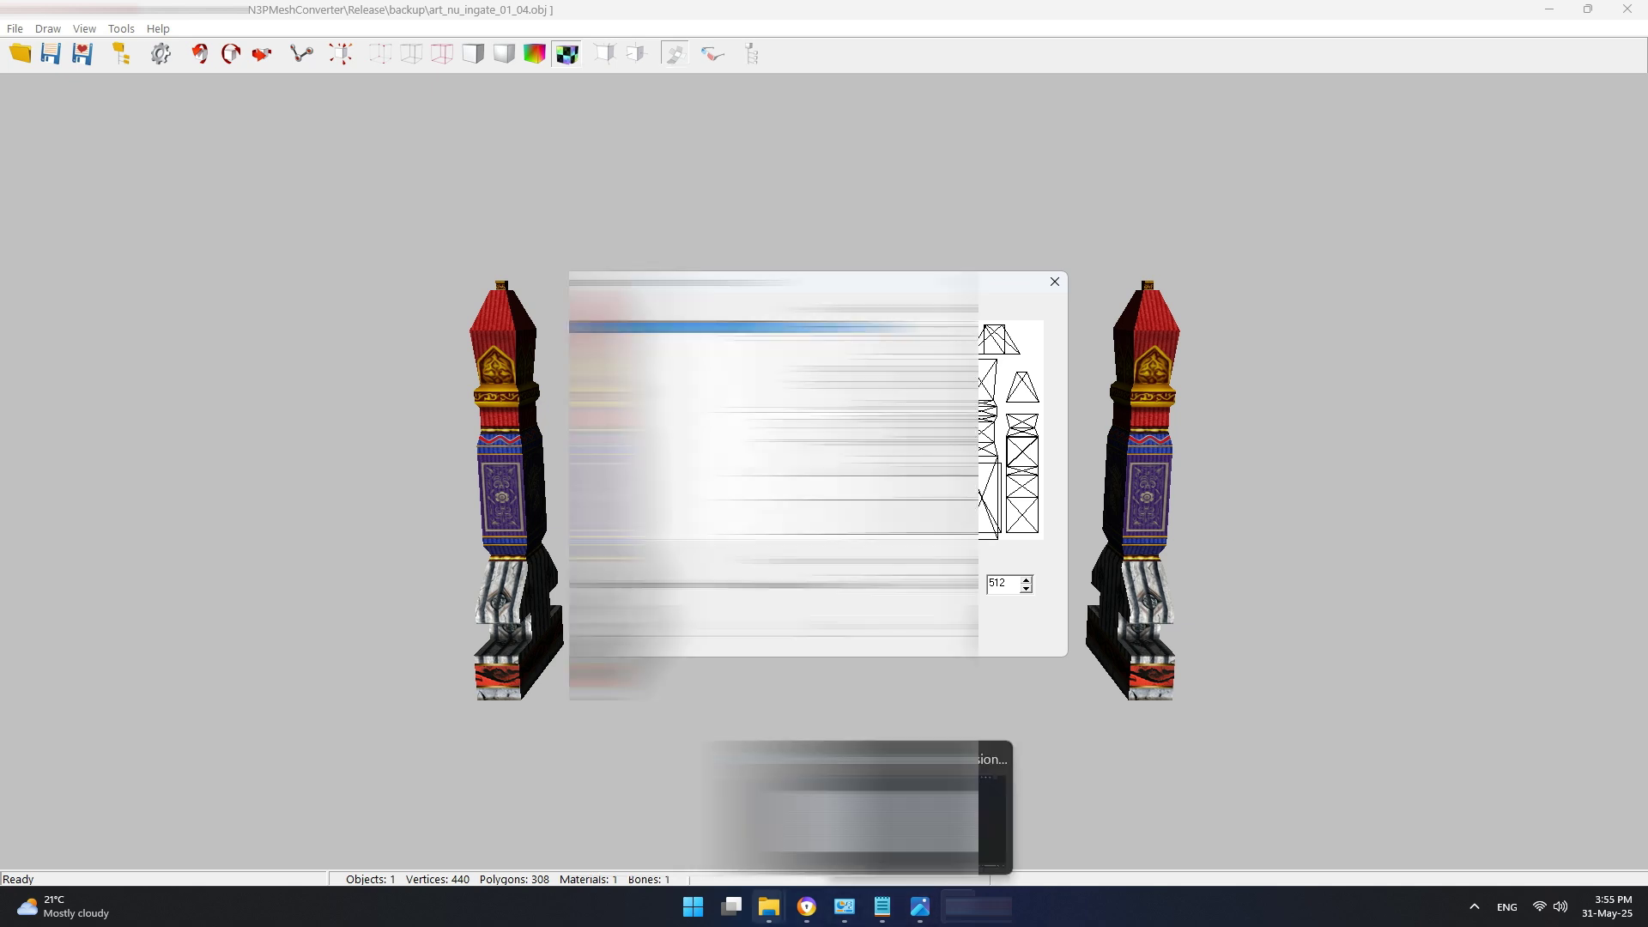
Step: In File Explorer, go to Hero Editor\N3PMeshConverter\Release\backup and open the art_nu_ingate_01_04.png texture for viewing
mouse_move(769, 907)
click(858, 815)
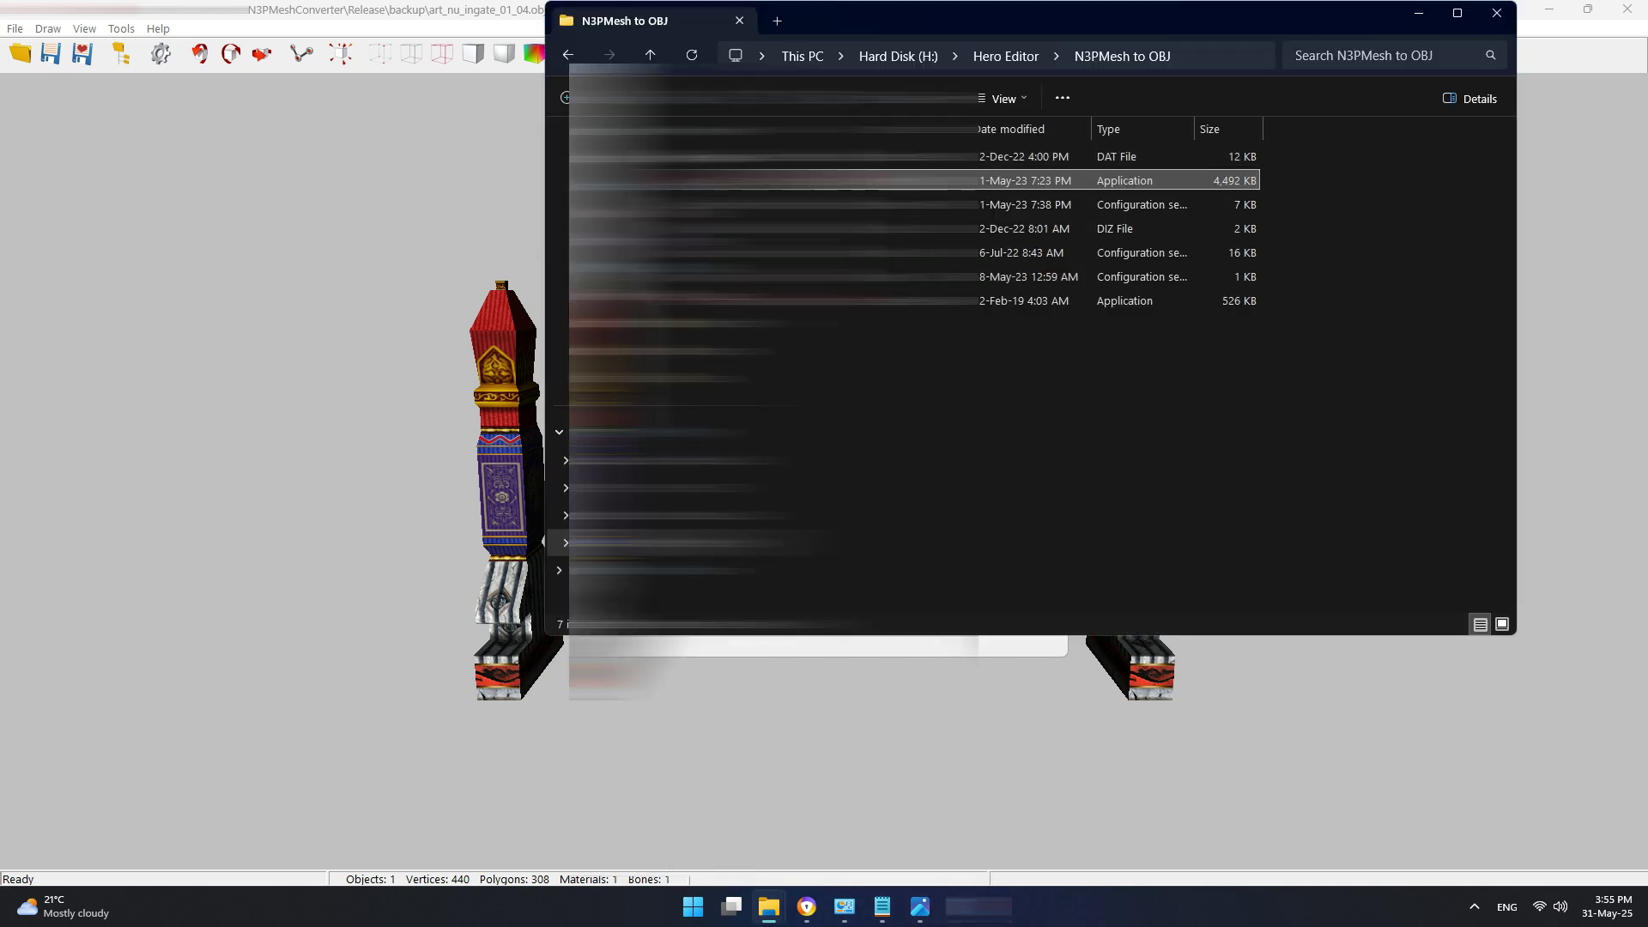
click(649, 54)
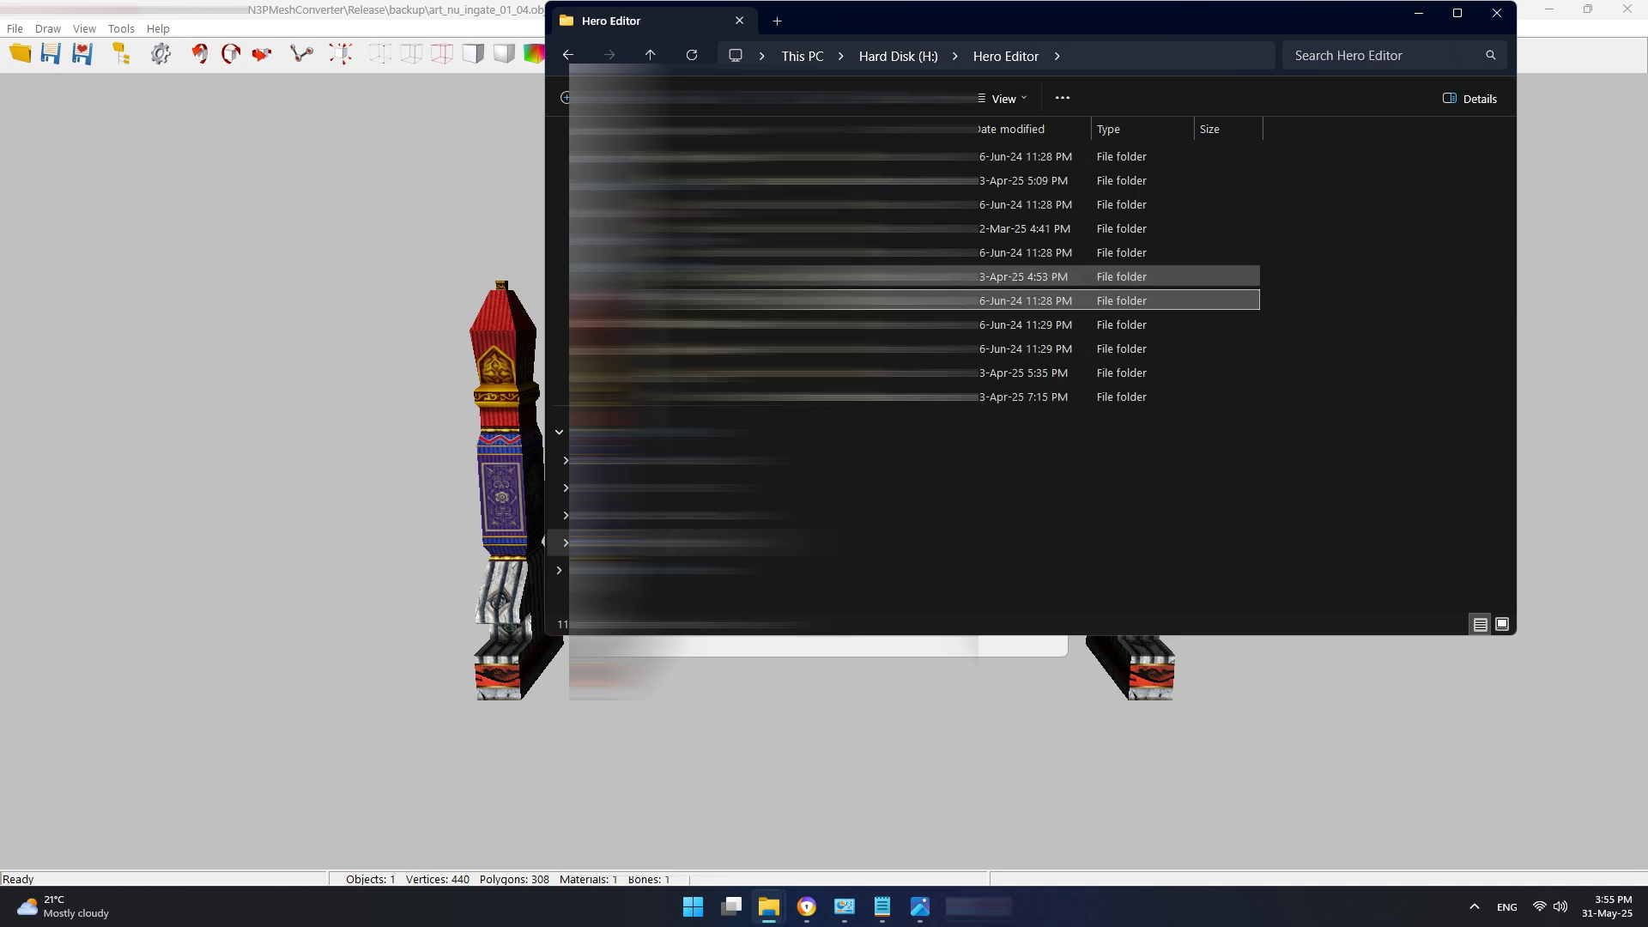
click(738, 349)
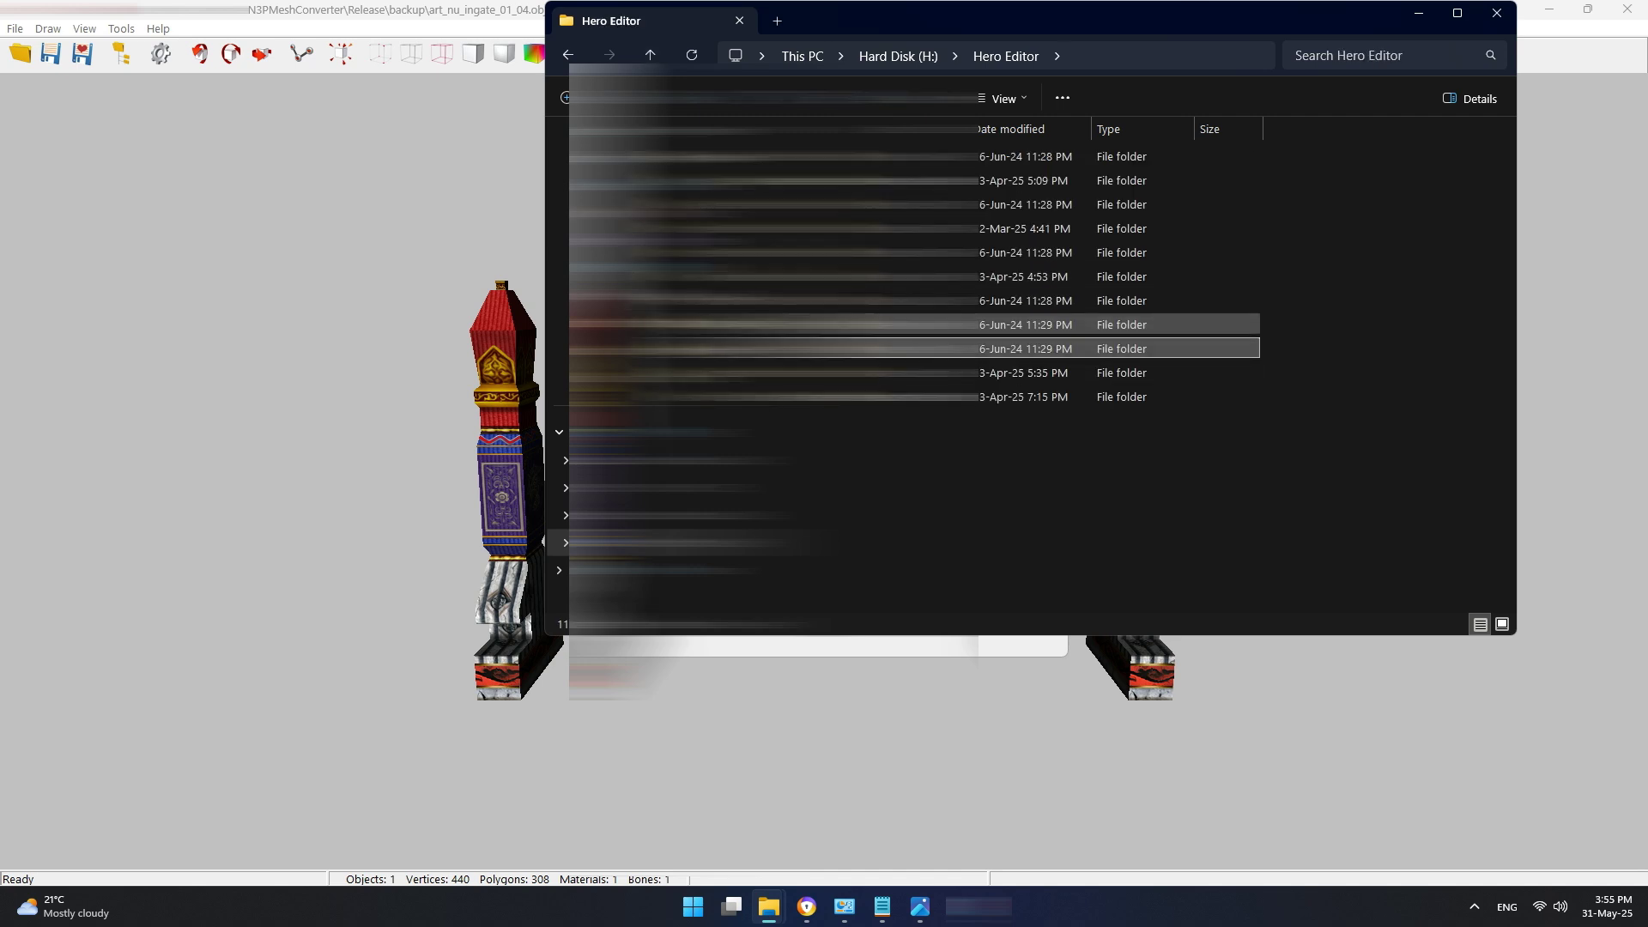
double_click(772, 324)
double_click(779, 324)
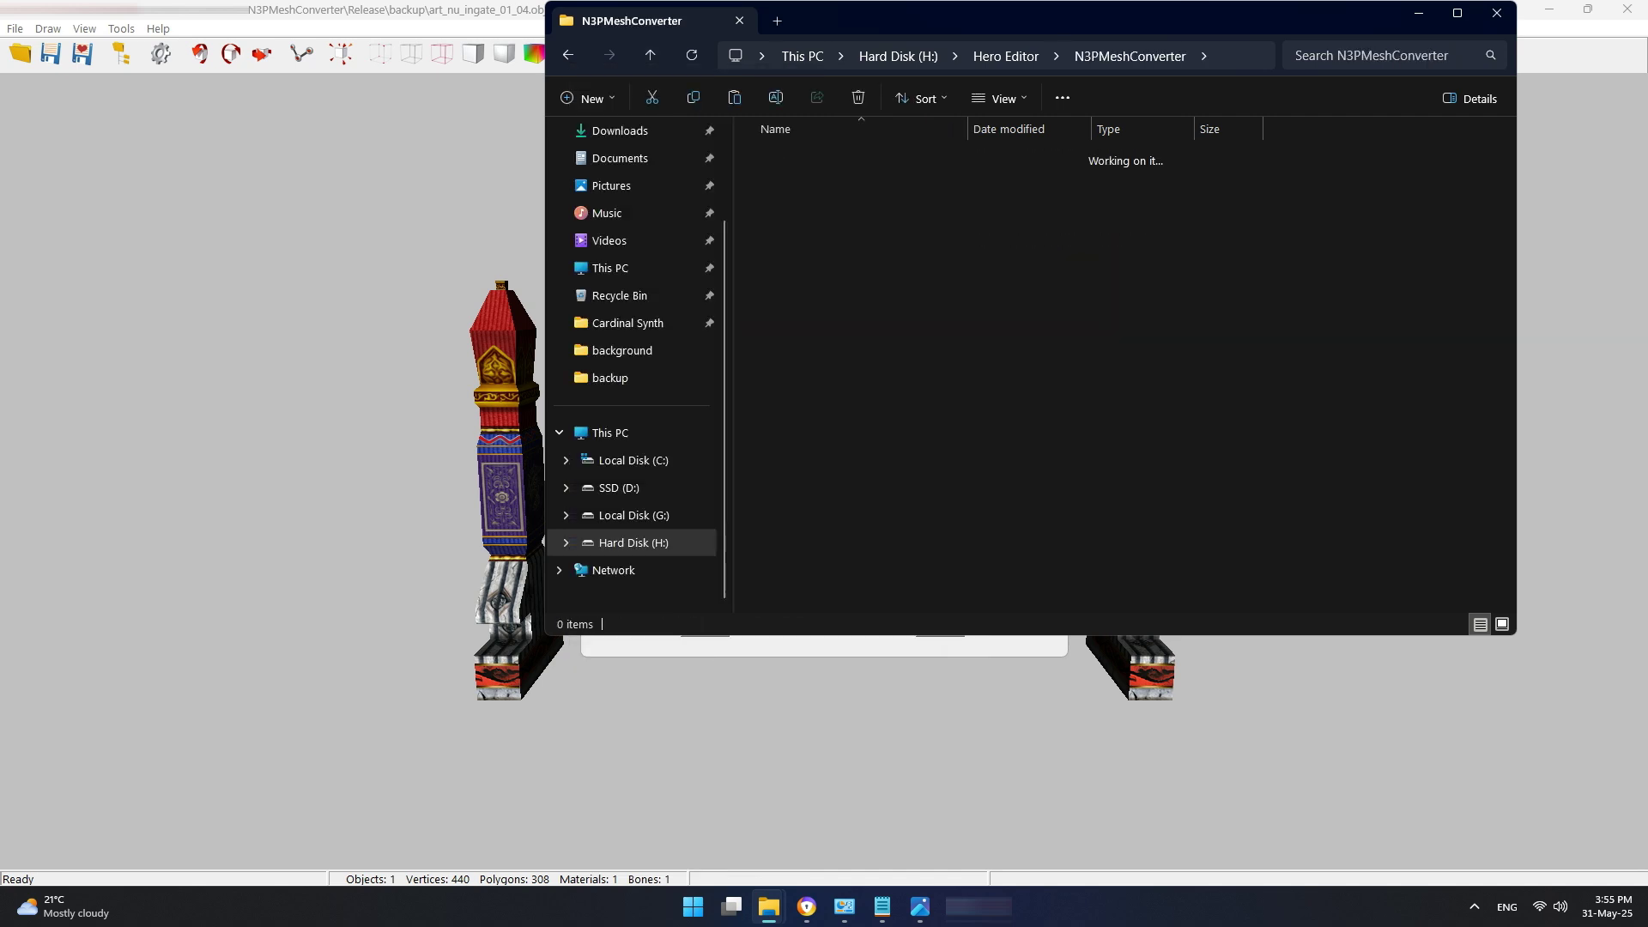
double_click(780, 157)
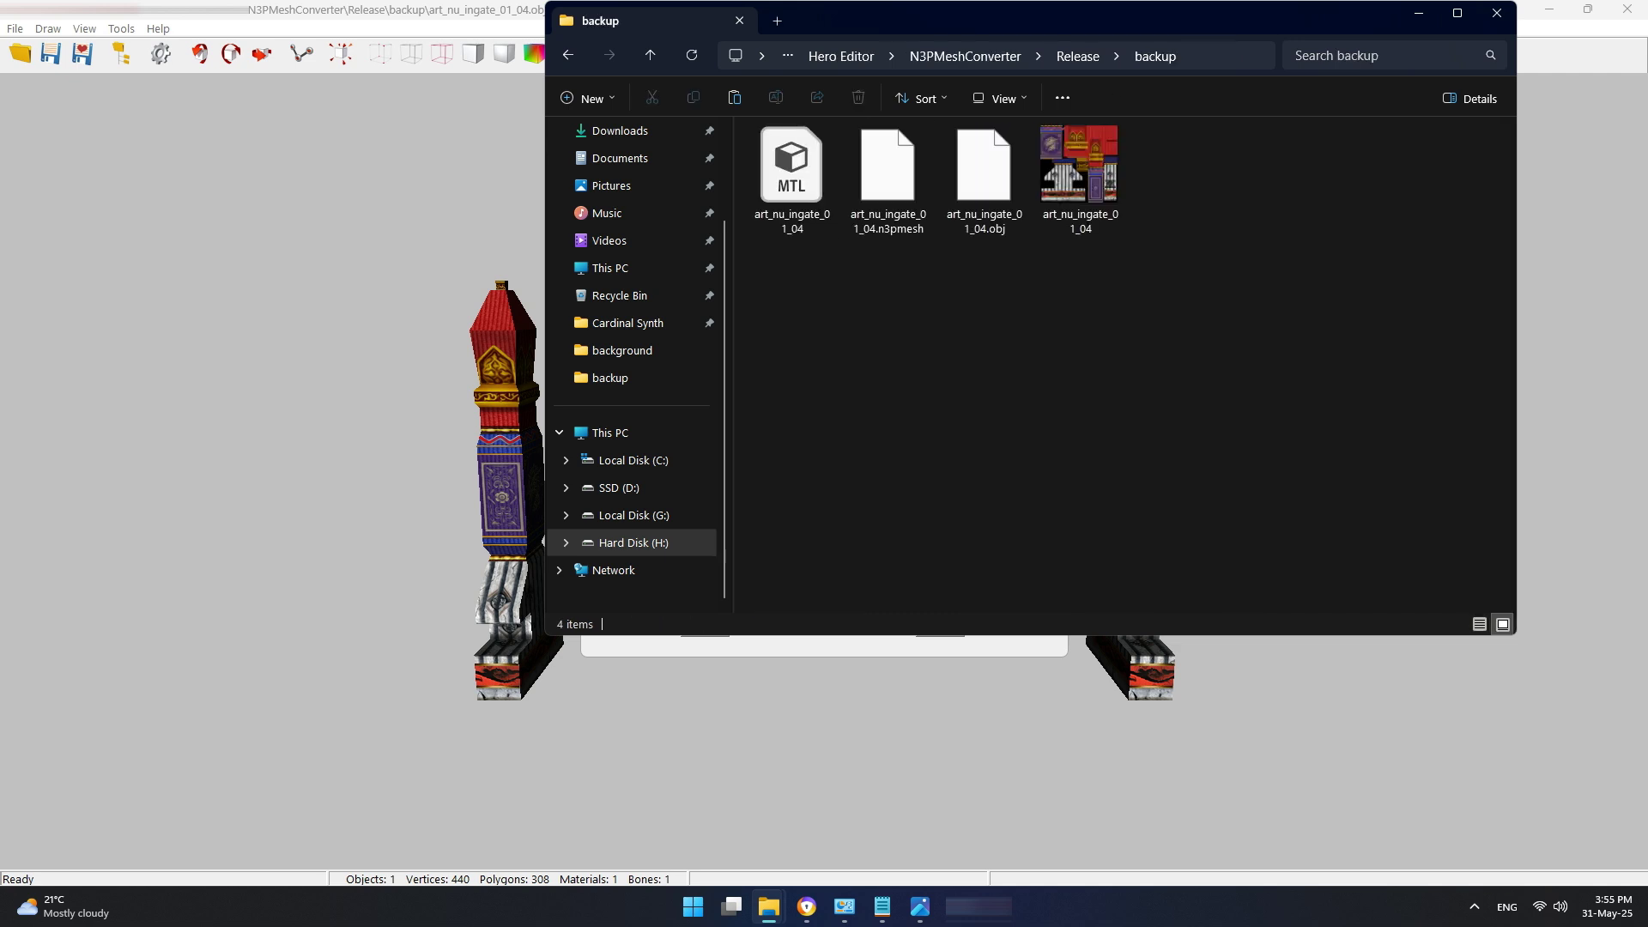
double_click(1079, 176)
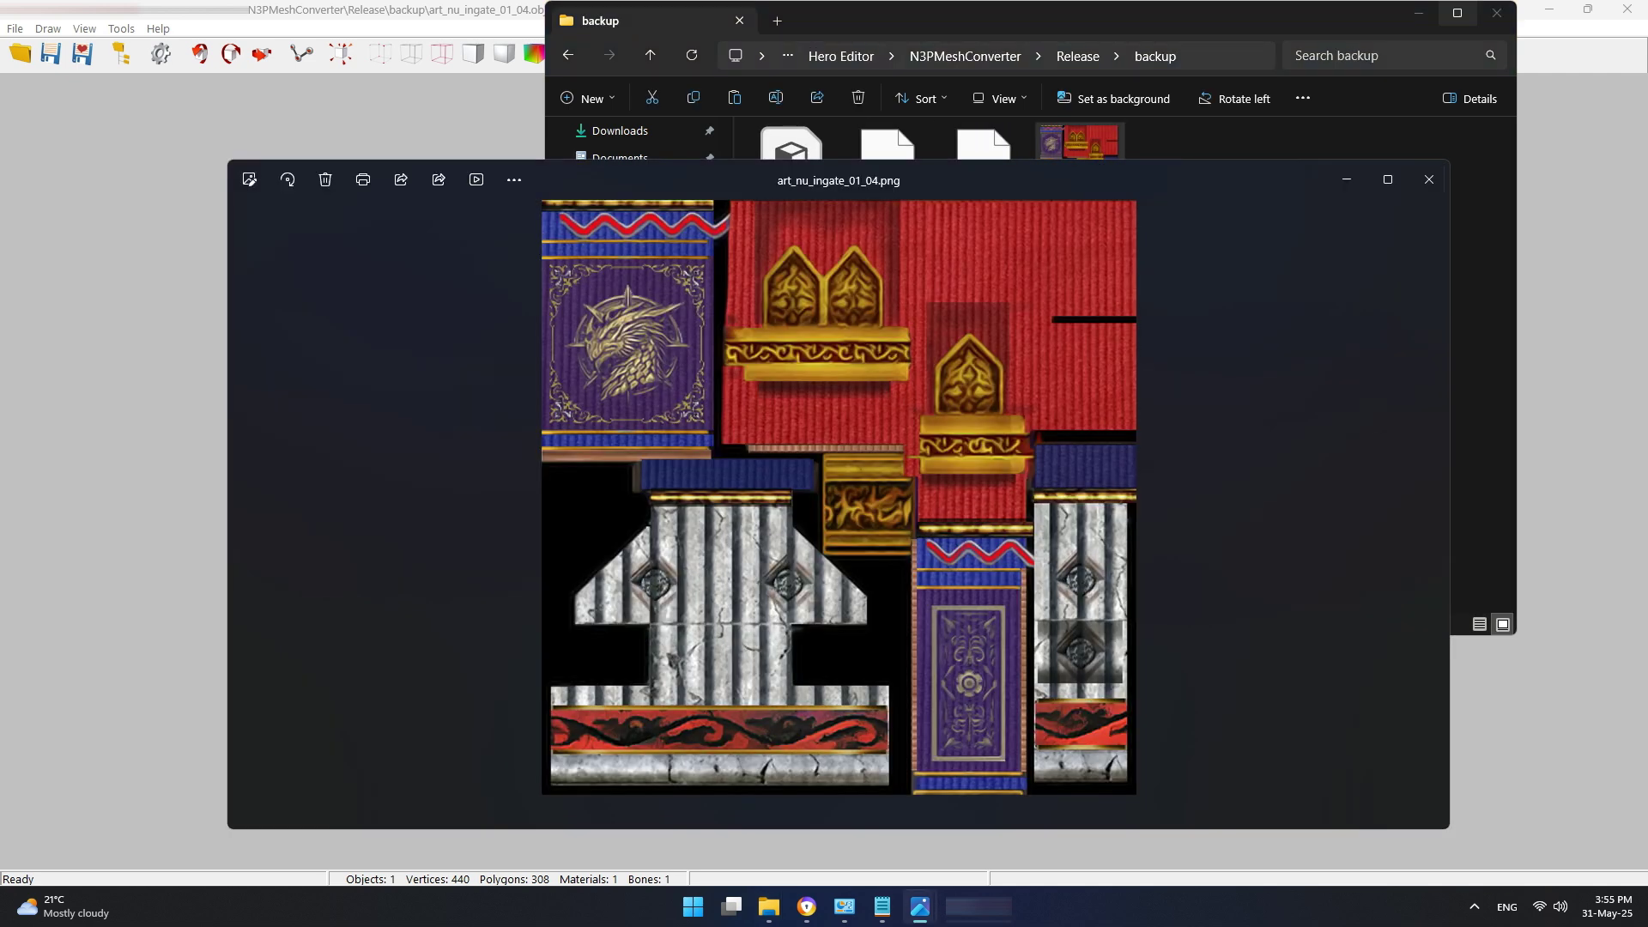
Step: Shrink the texture image window and place it beside the UV unwrap preview to compare them, then minimize it
click(1419, 13)
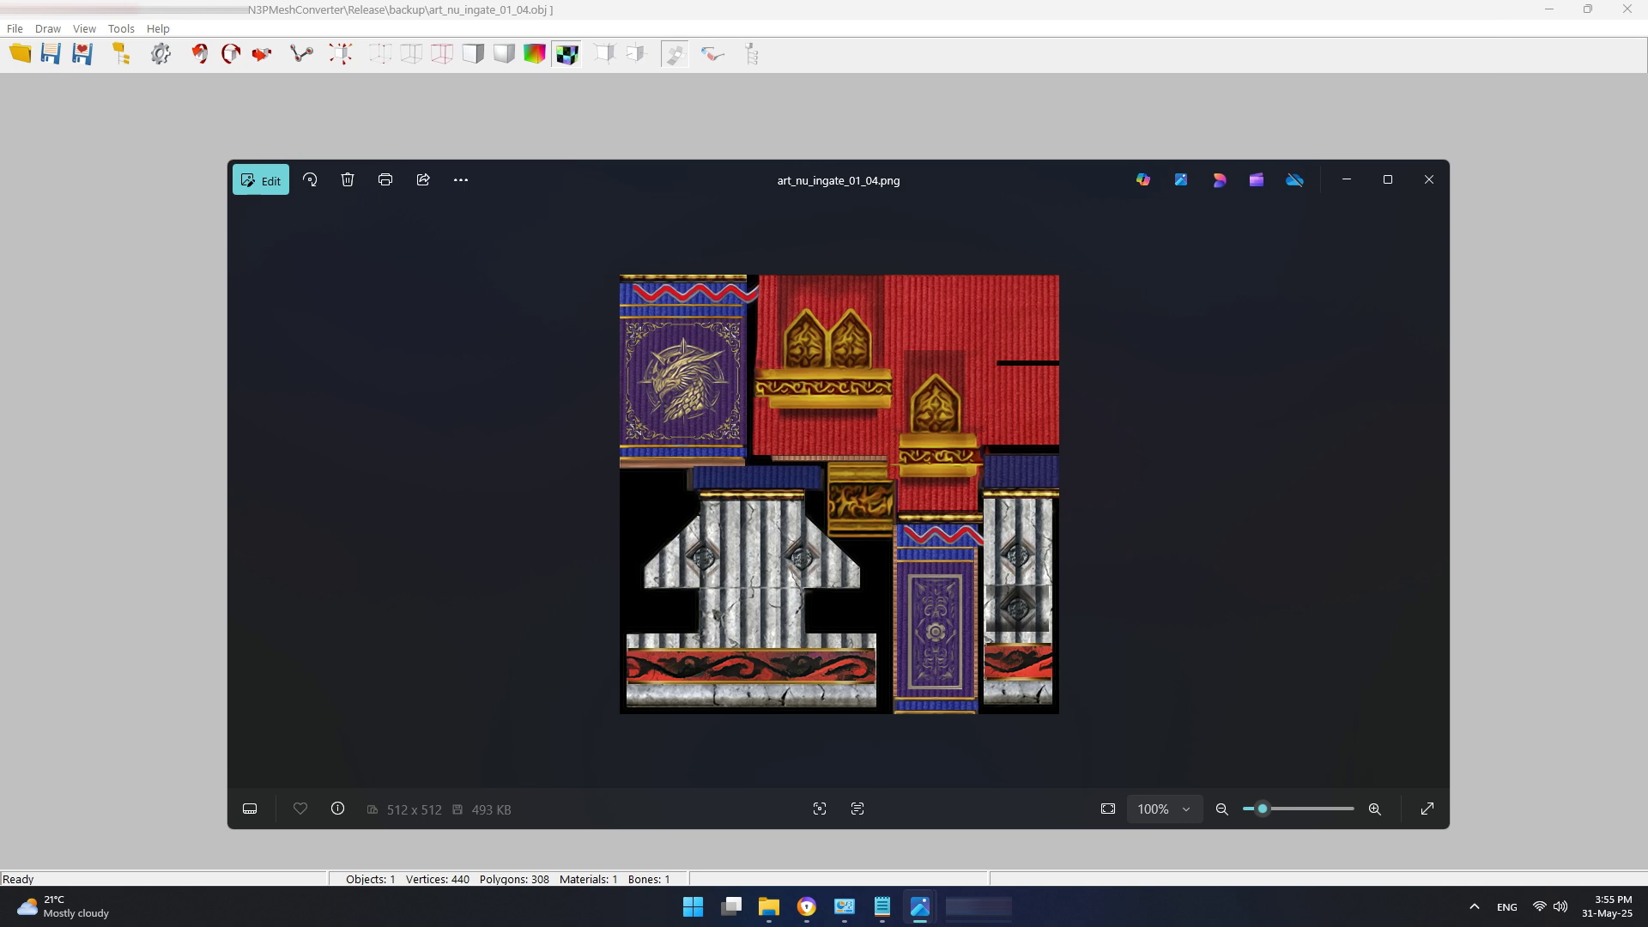
drag(227, 507, 862, 515)
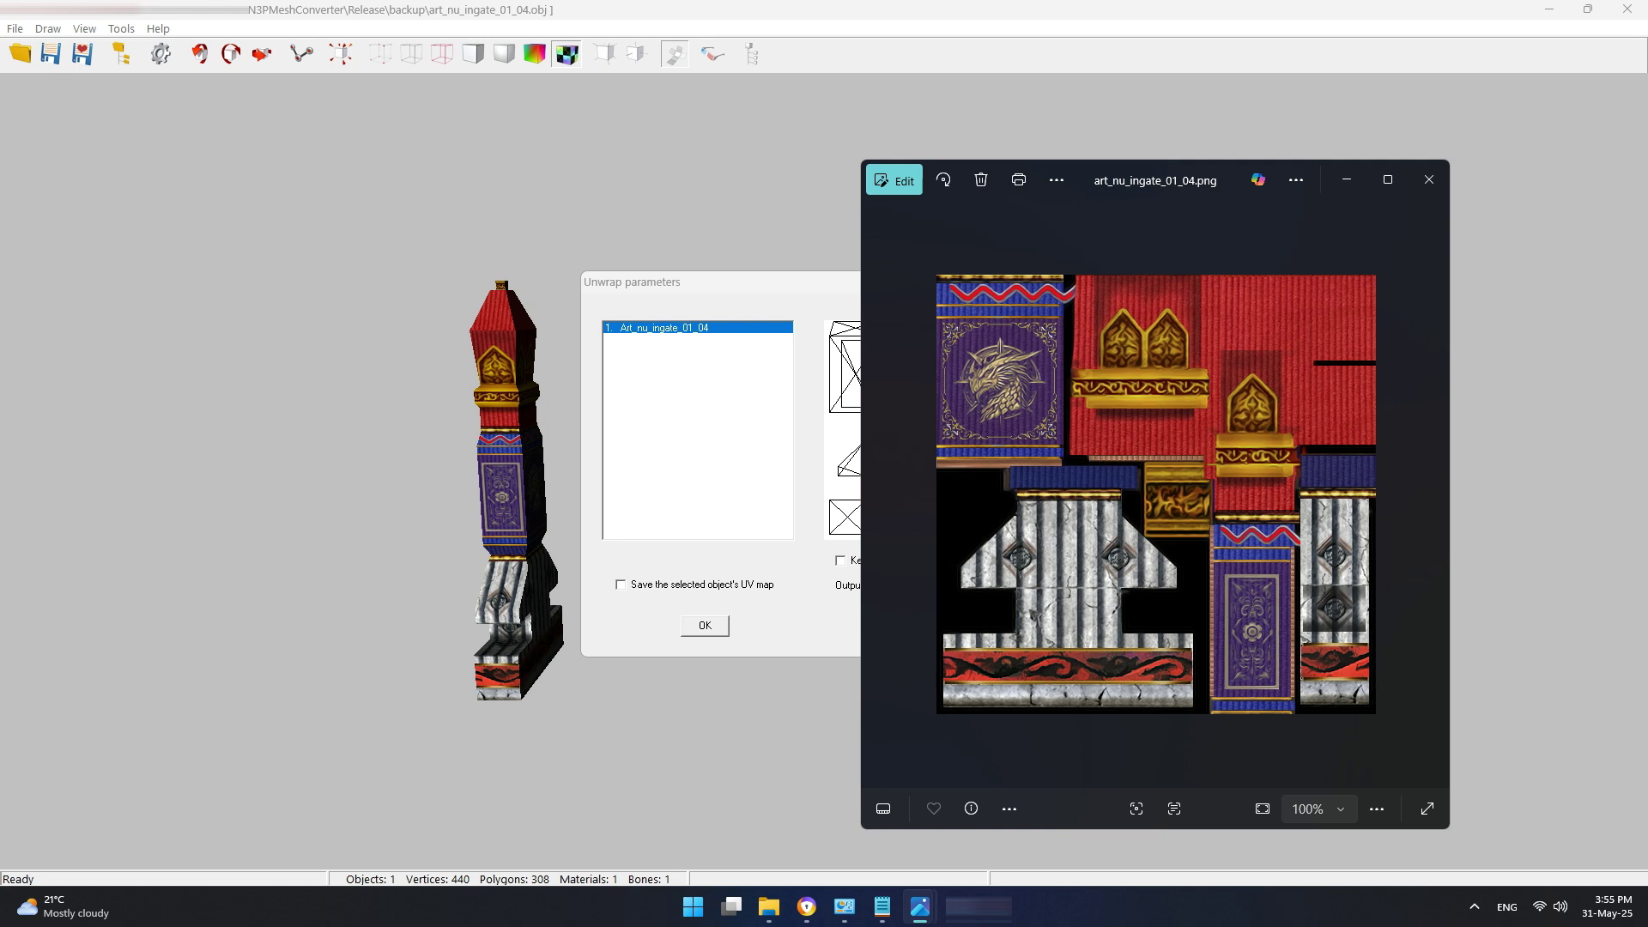
drag(862, 515, 935, 513)
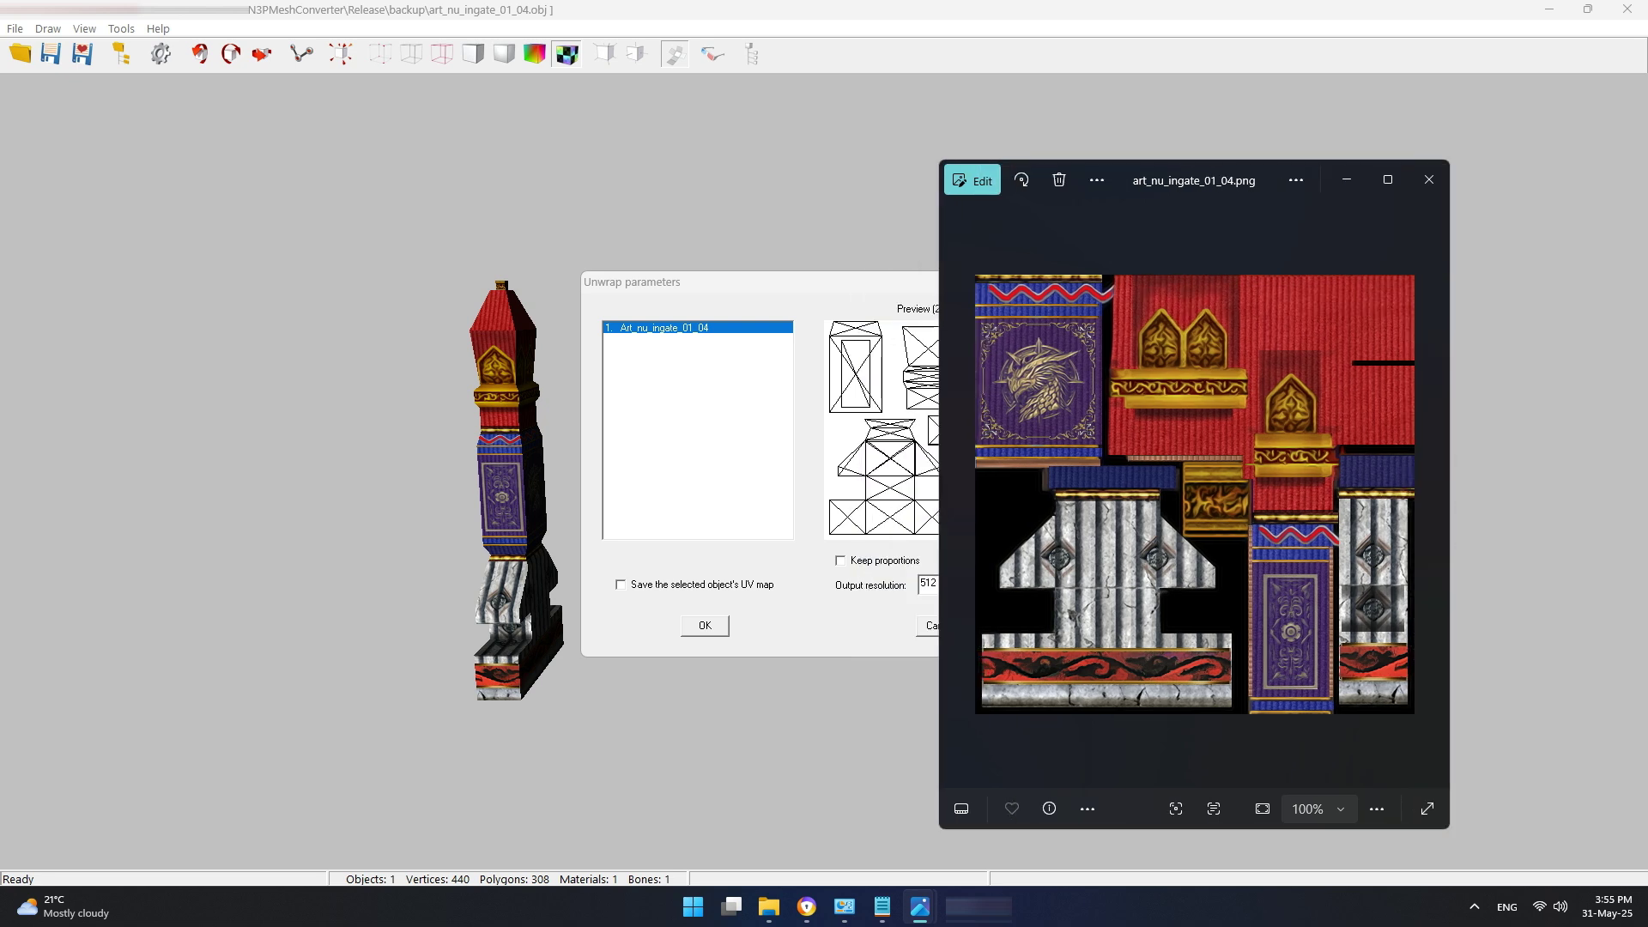
drag(1398, 828, 1397, 749)
drag(1150, 178, 1251, 137)
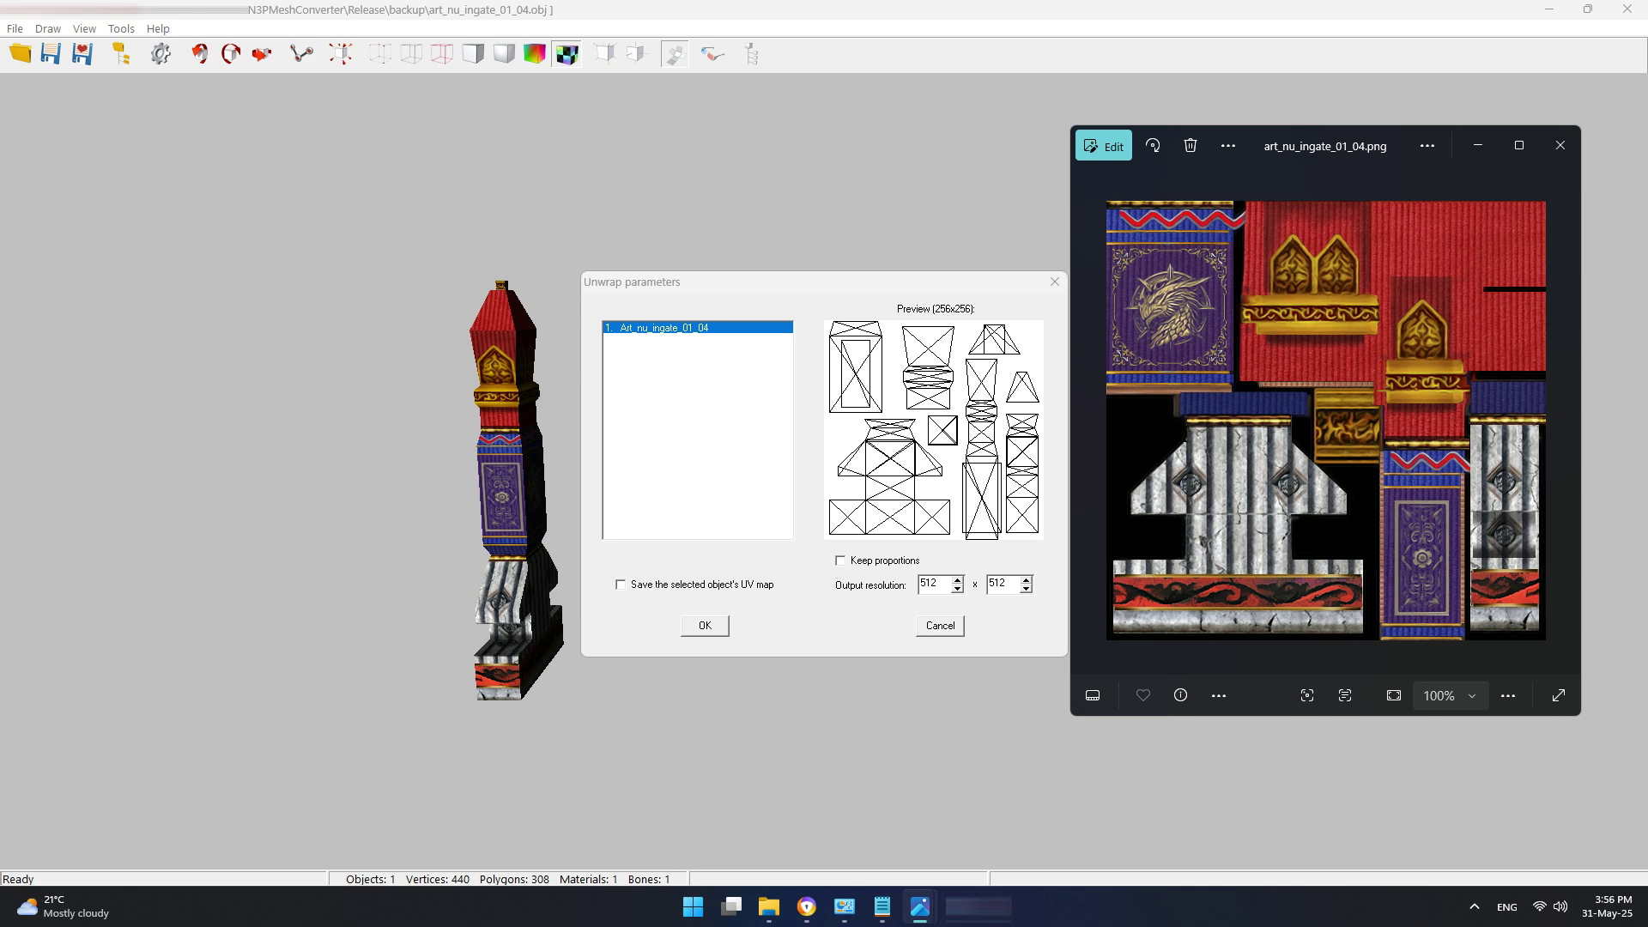
click(1478, 146)
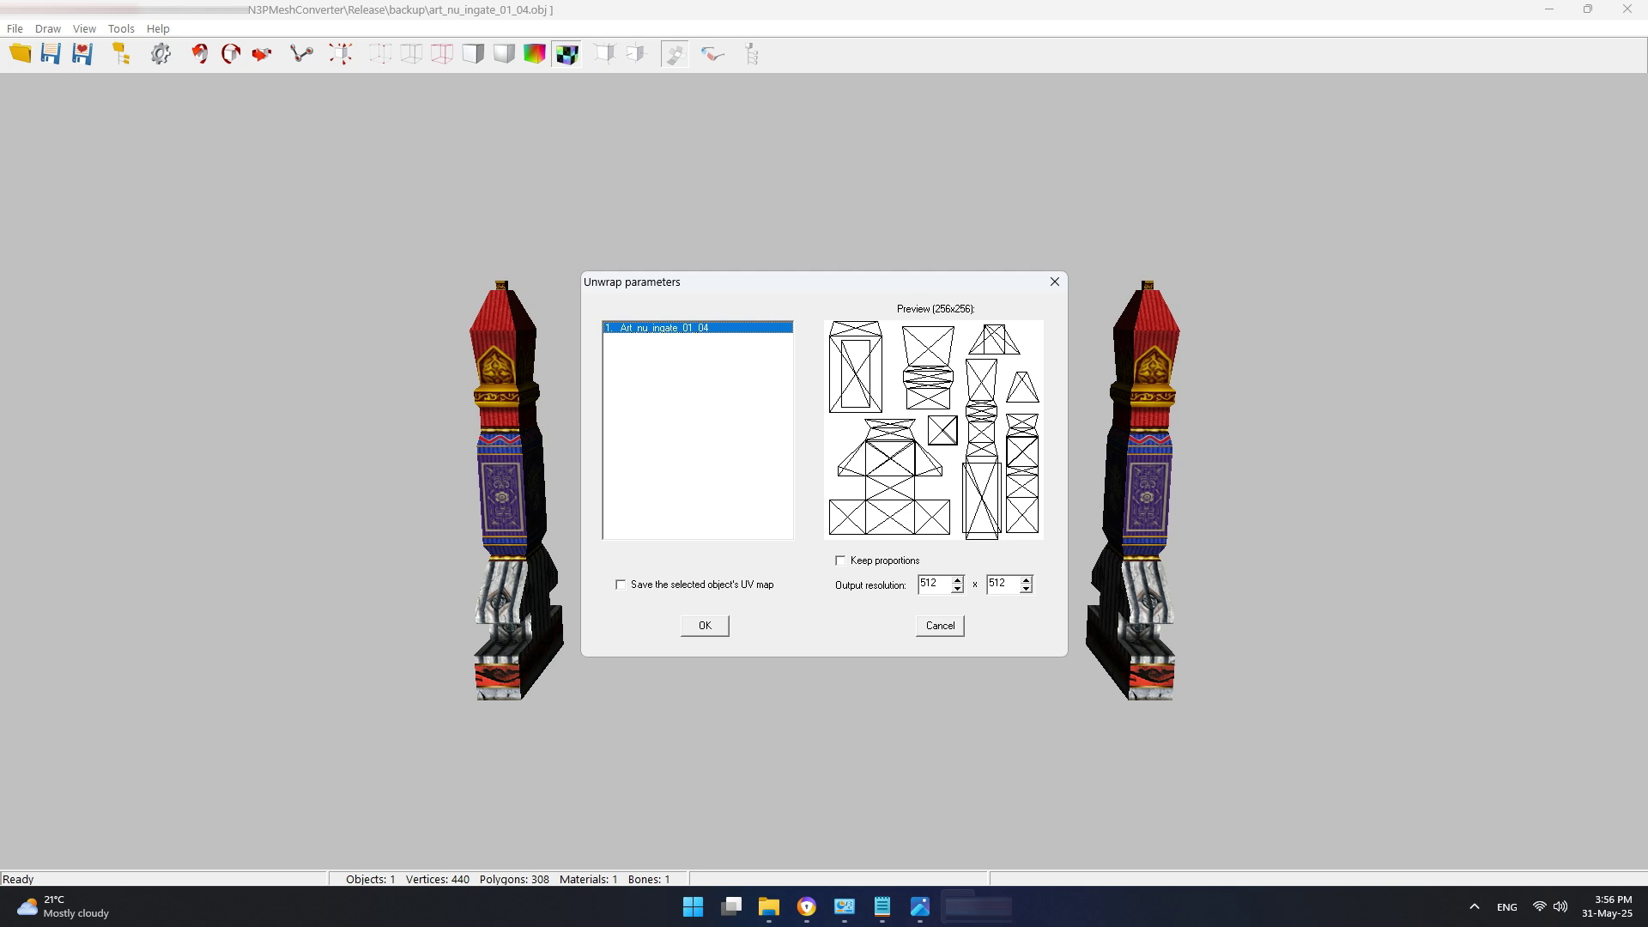
Step: Export the unwrapped UV map of Art_nu_ingate_01_04 at 512 x 512 and close the model converter
key(Tab)
key(Return)
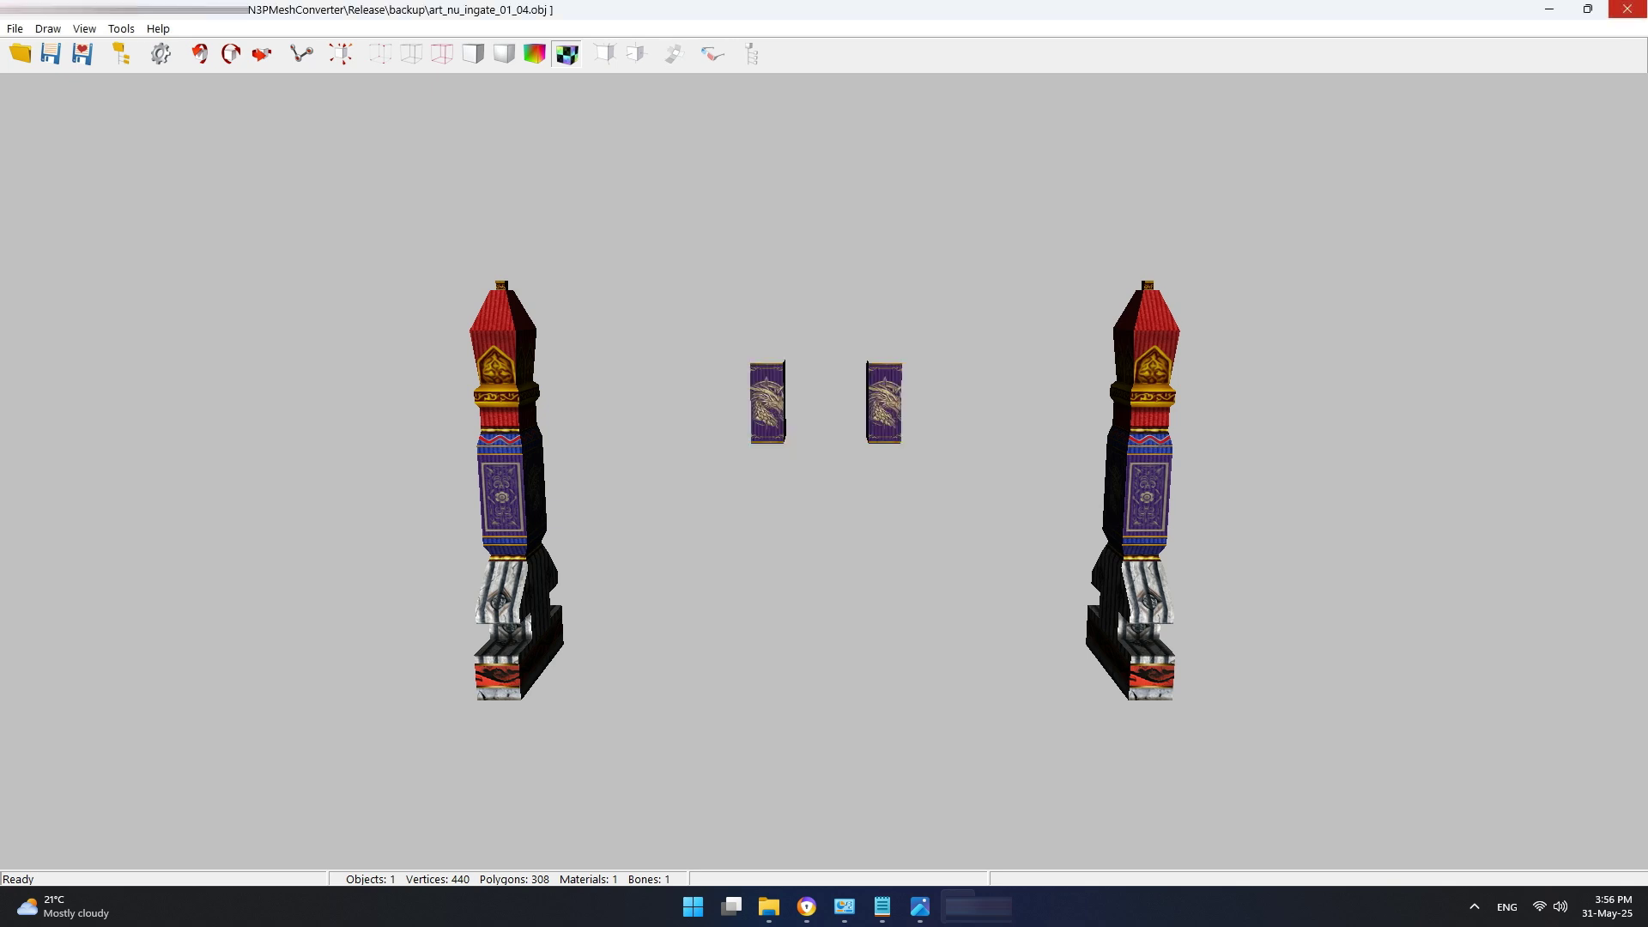
click(1627, 9)
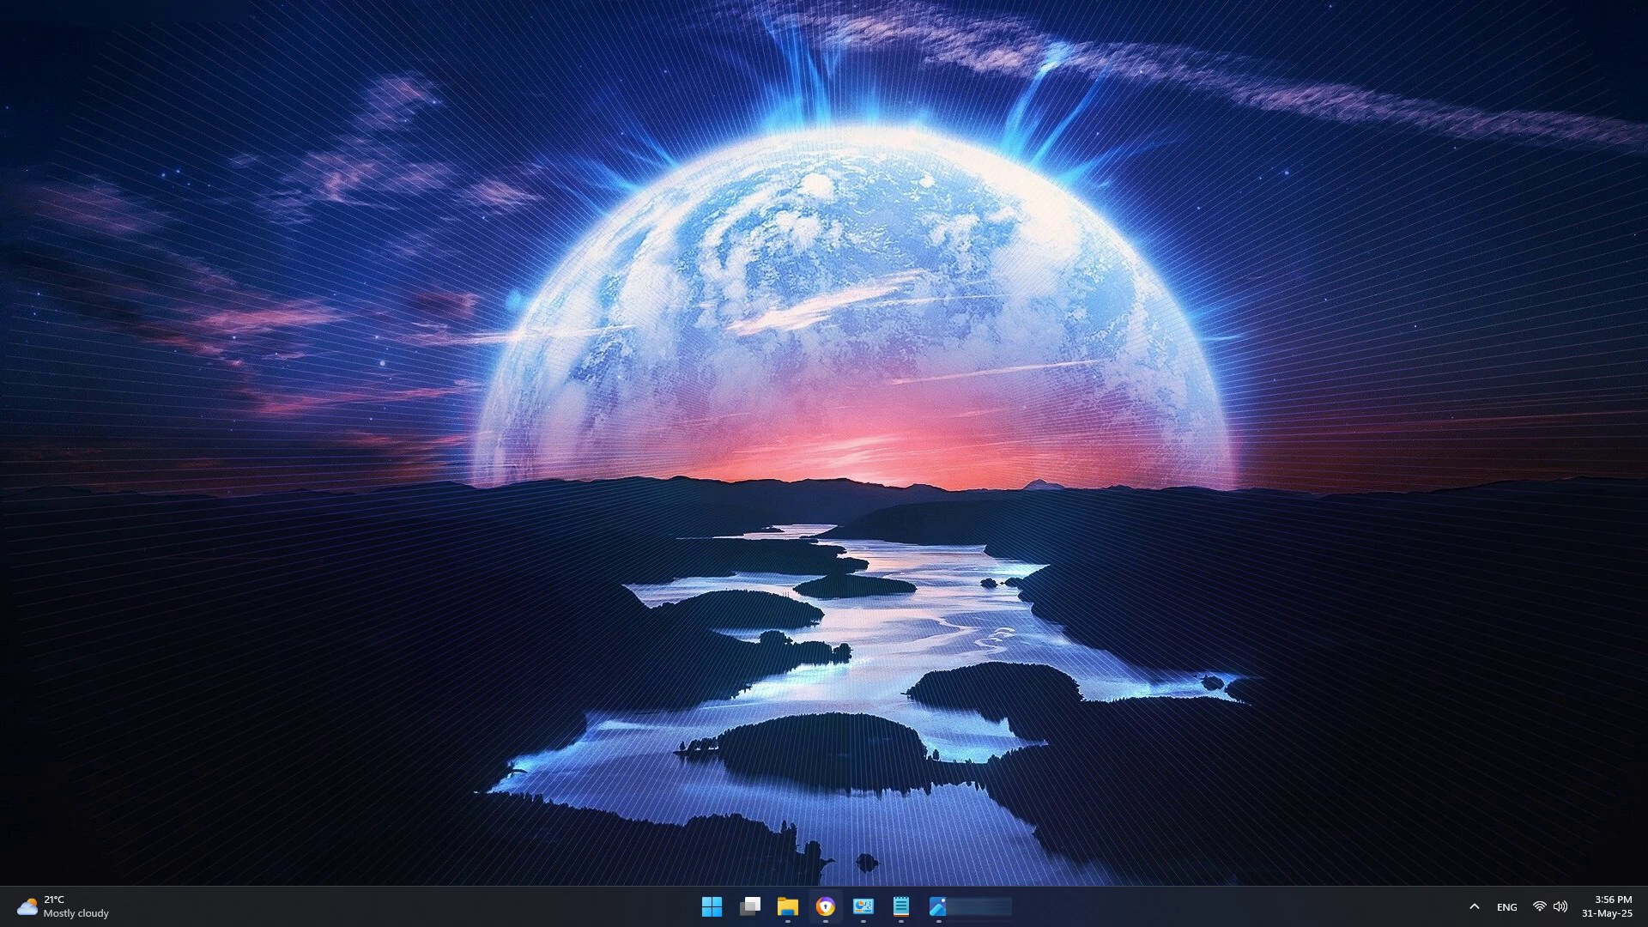
Step: Open the exported UV map bitmap from the backup folder with Photos, for this one time only
mouse_move(787, 906)
click(867, 815)
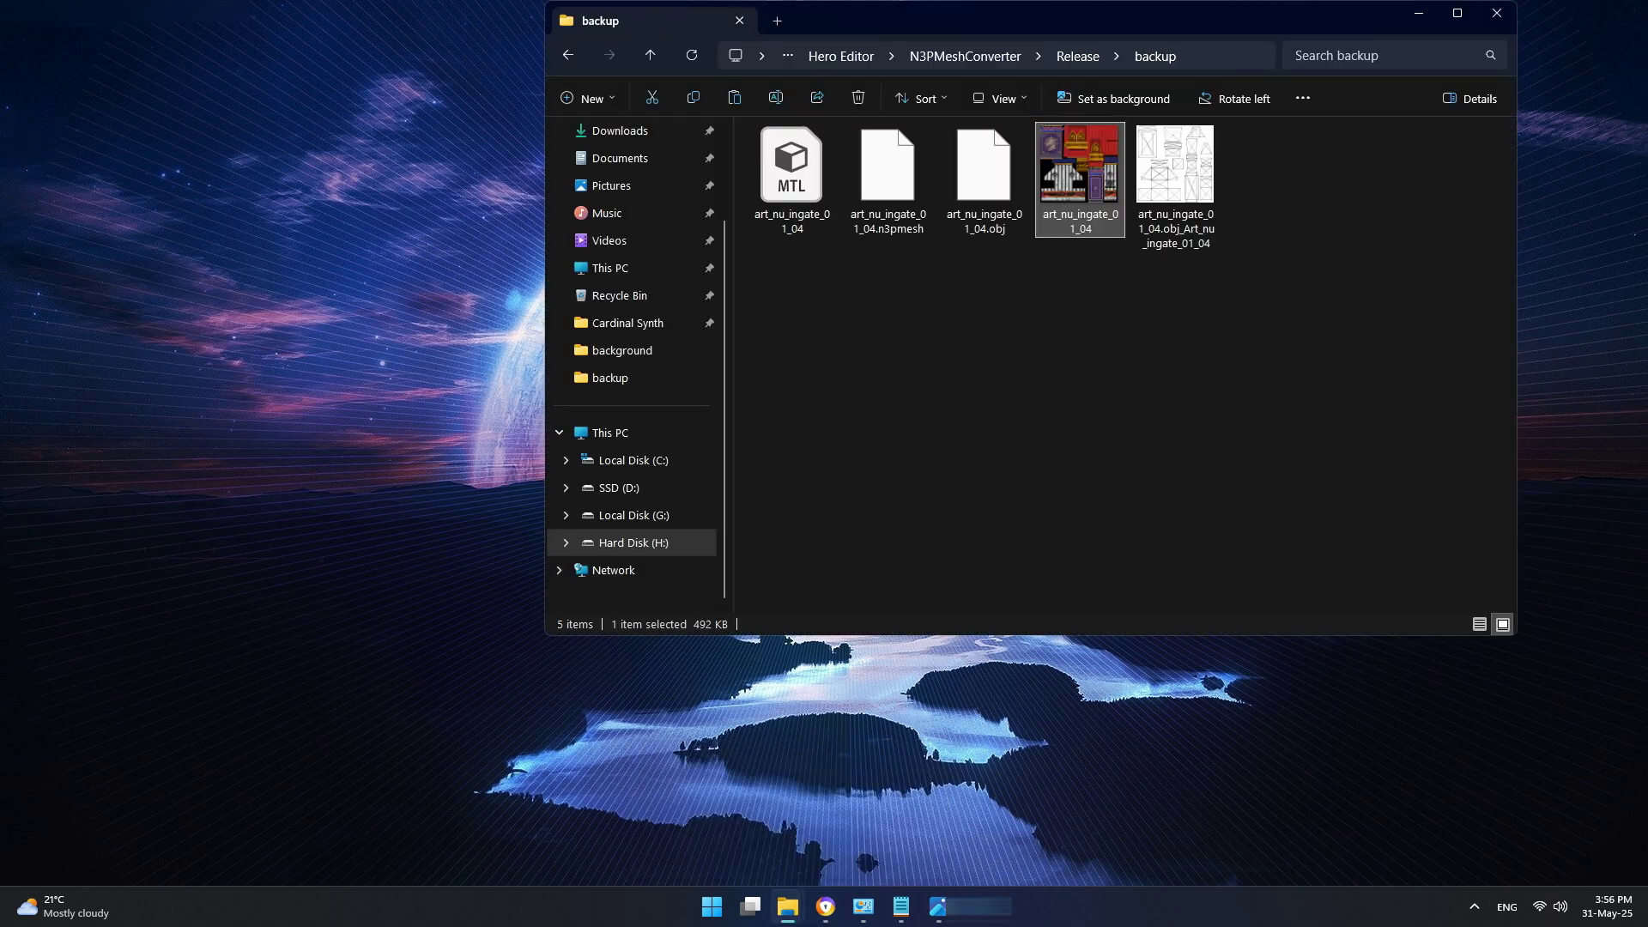
click(1176, 172)
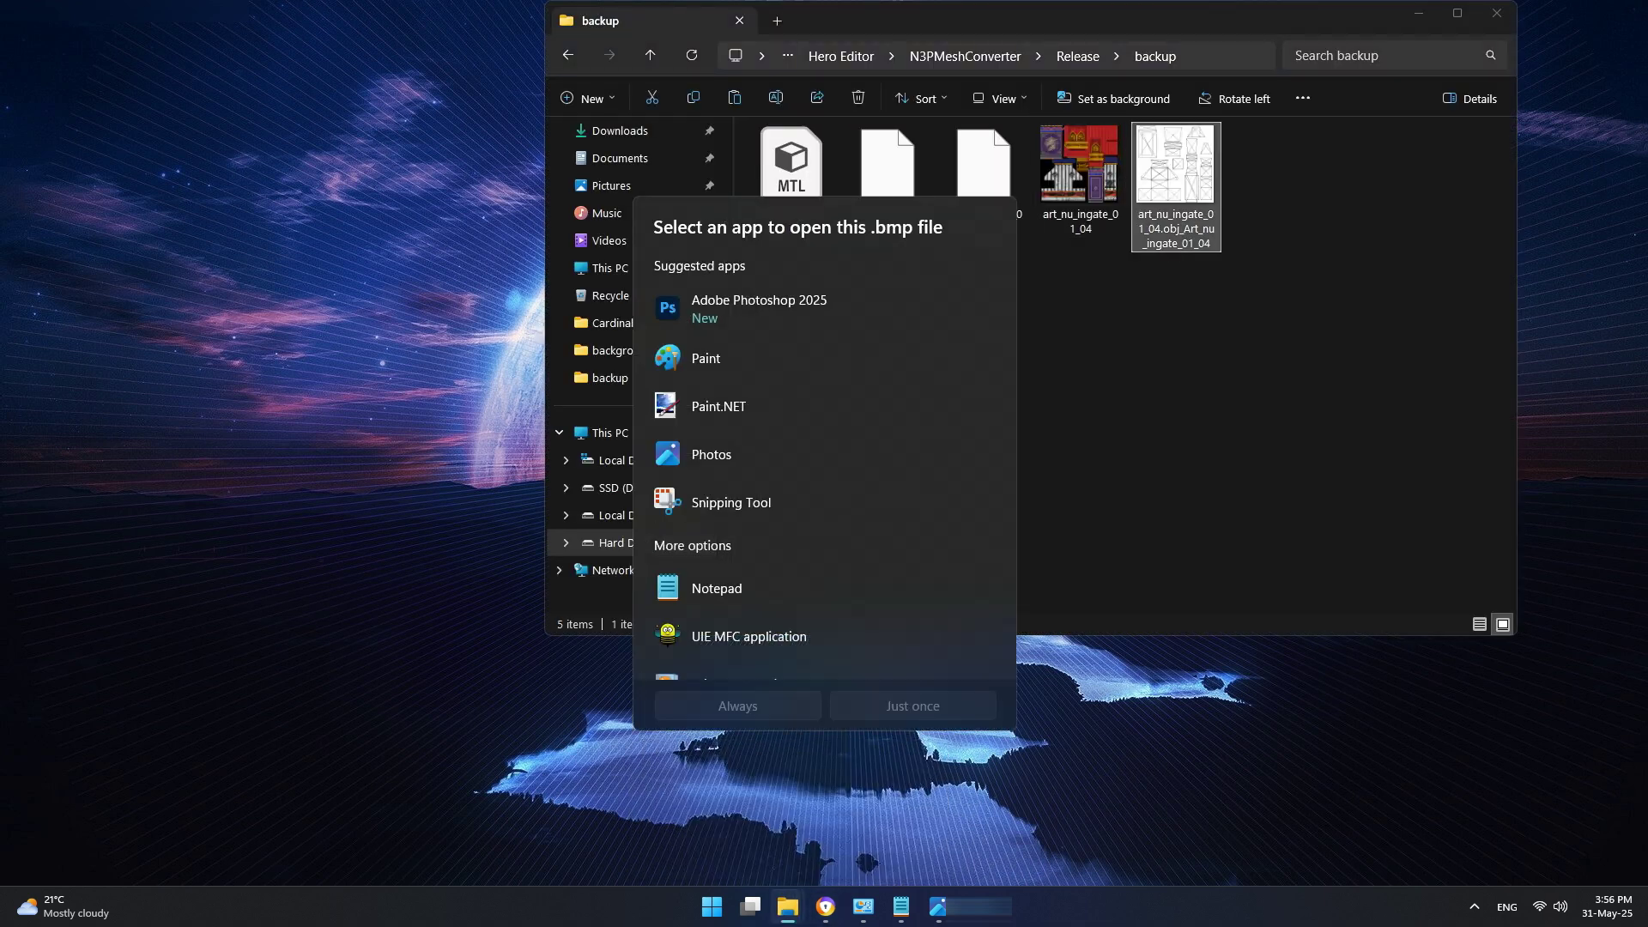
key(Escape)
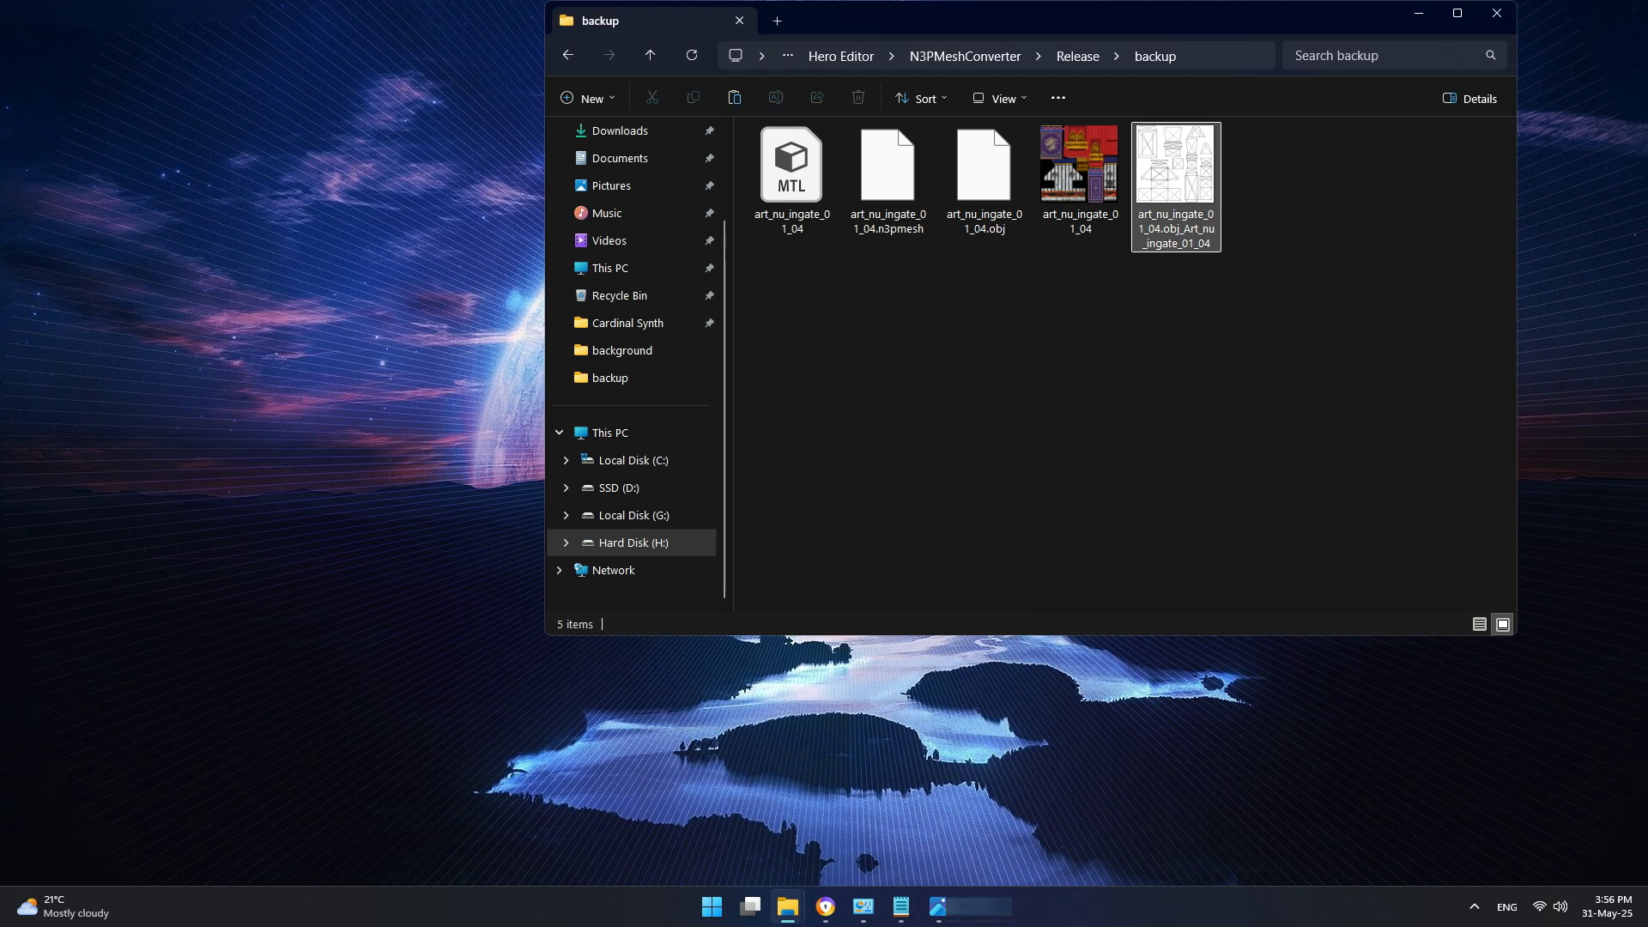
double_click(1174, 167)
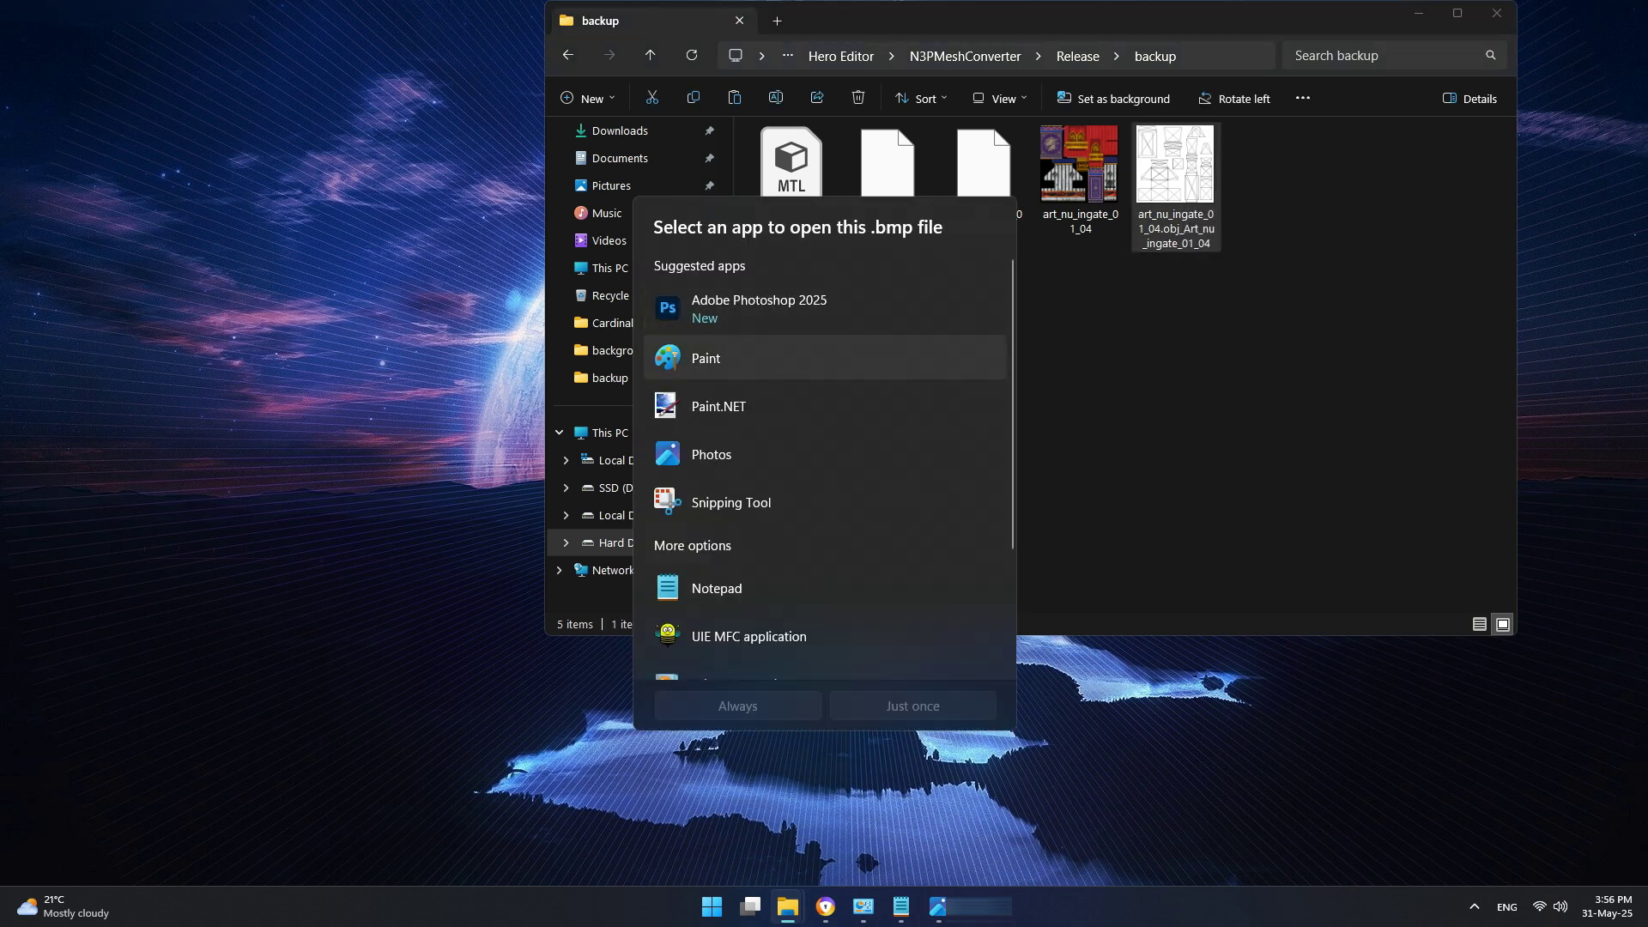
click(755, 455)
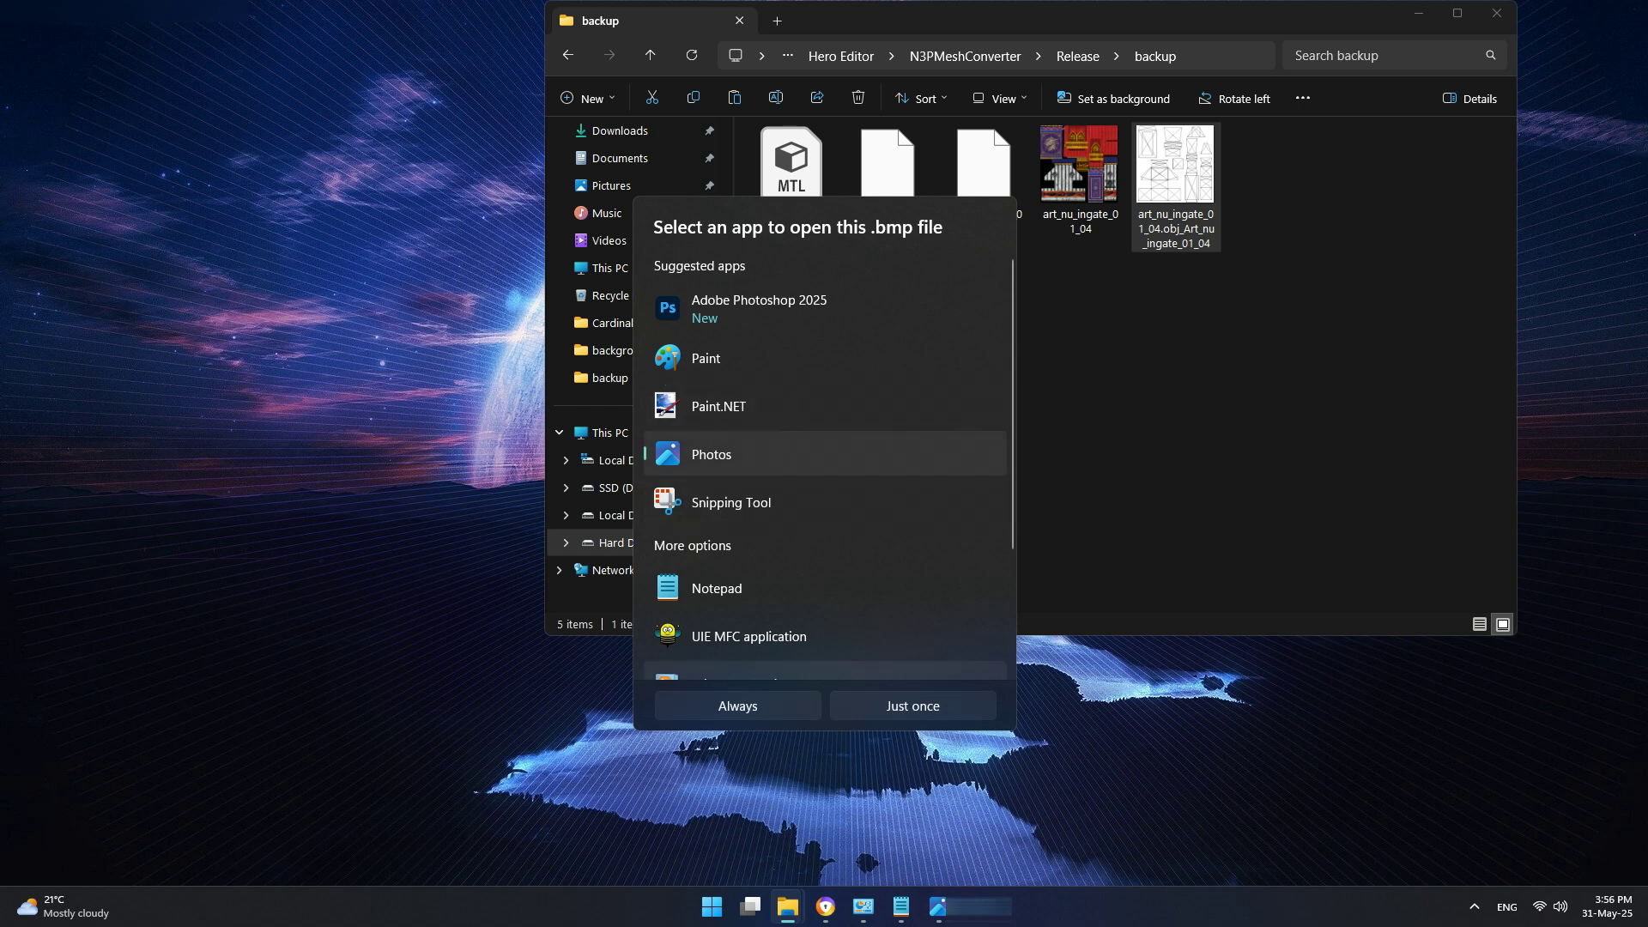
click(912, 706)
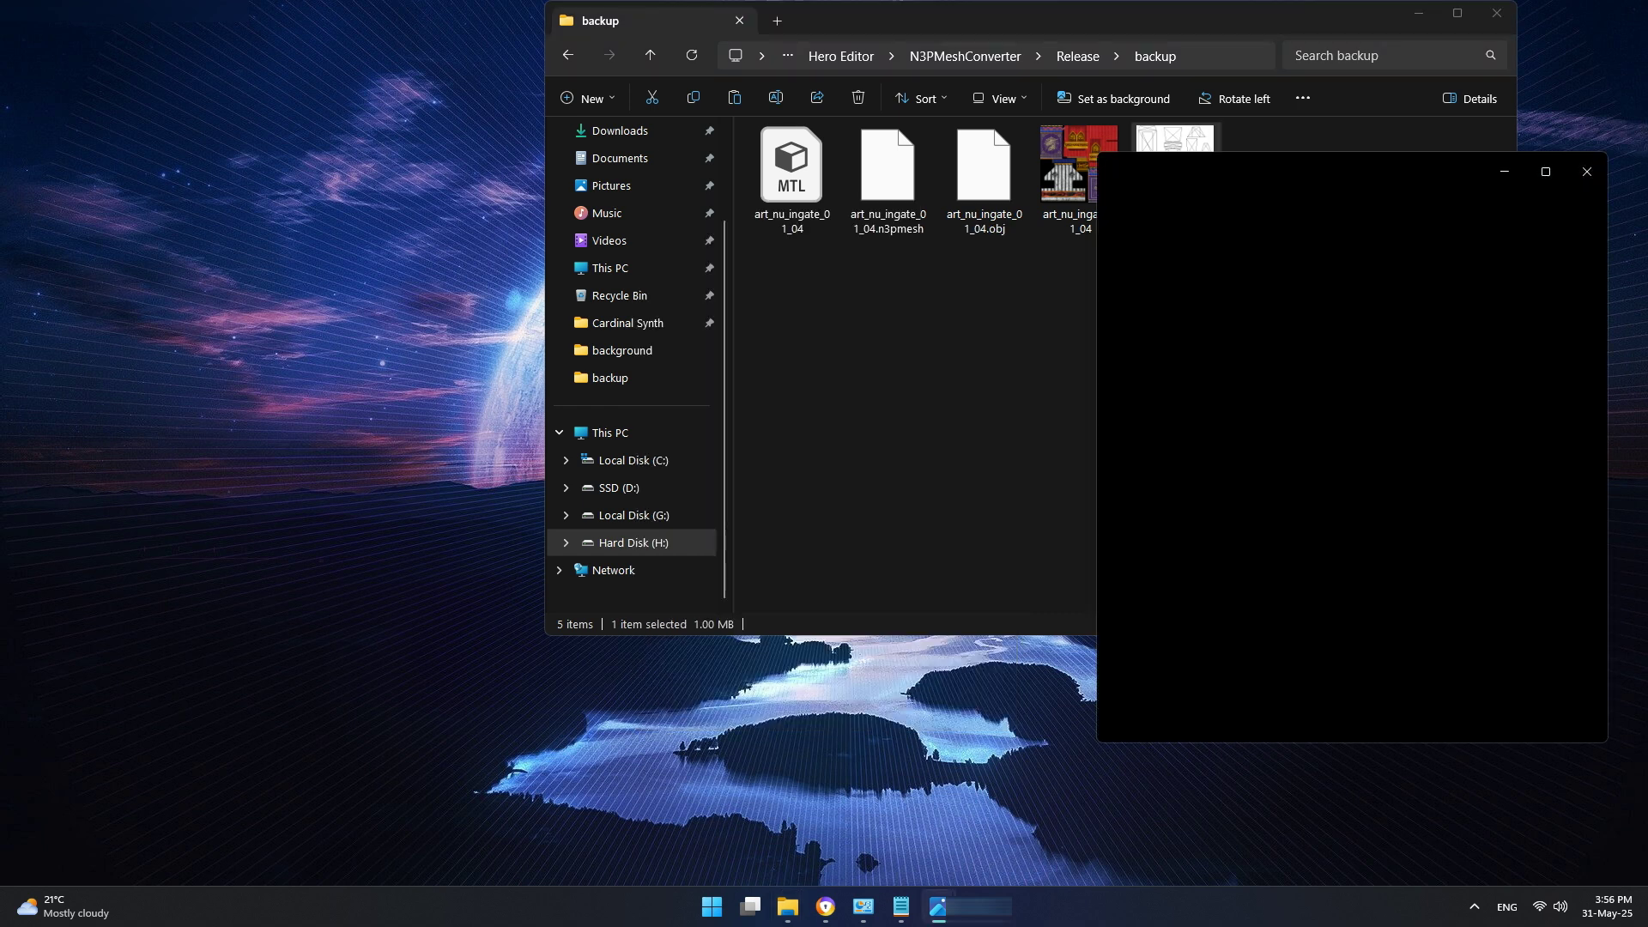
Step: Place the texture image and the exported UV map side by side over a cleared desktop to compare them, and close both
mouse_move(937, 905)
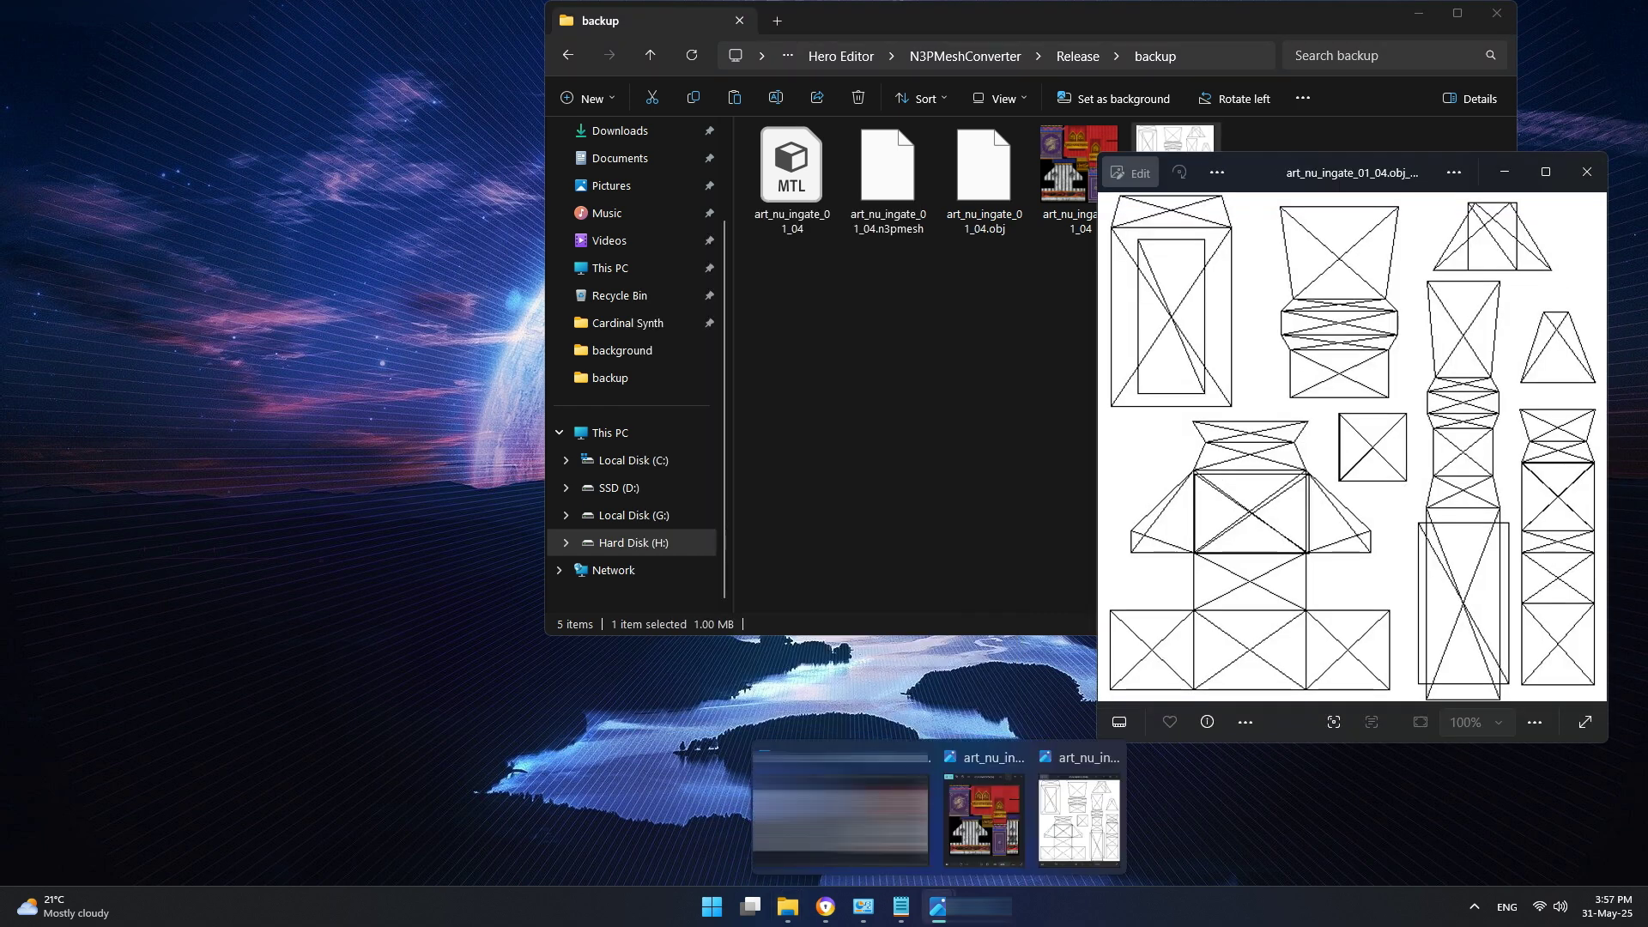
click(984, 807)
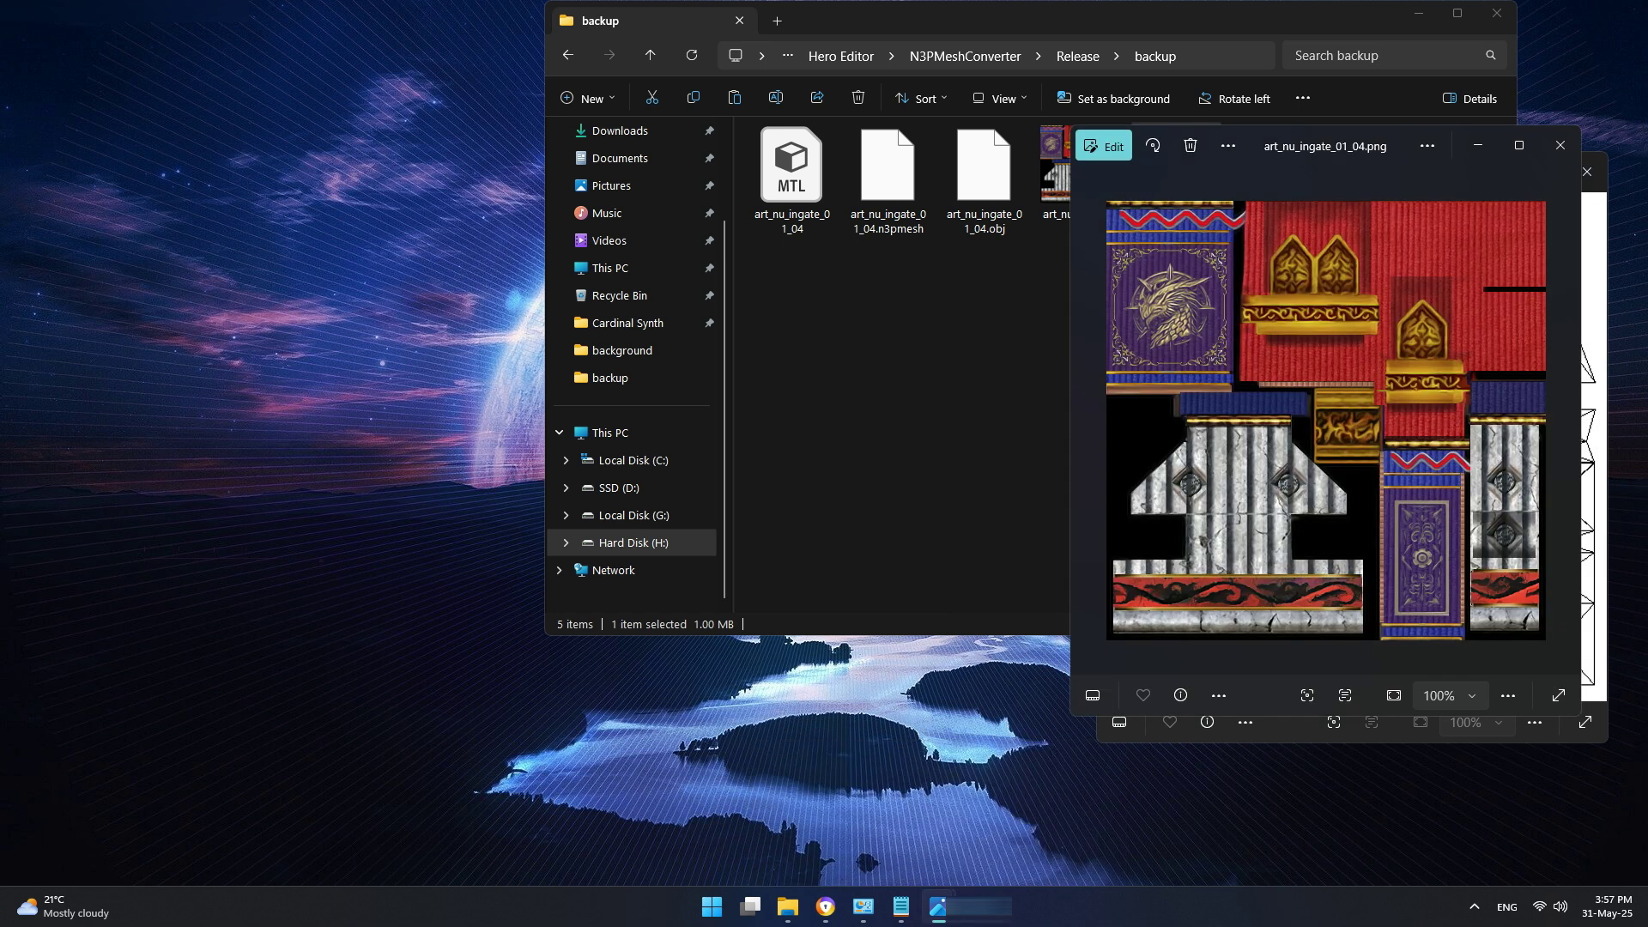
drag(1327, 146, 565, 198)
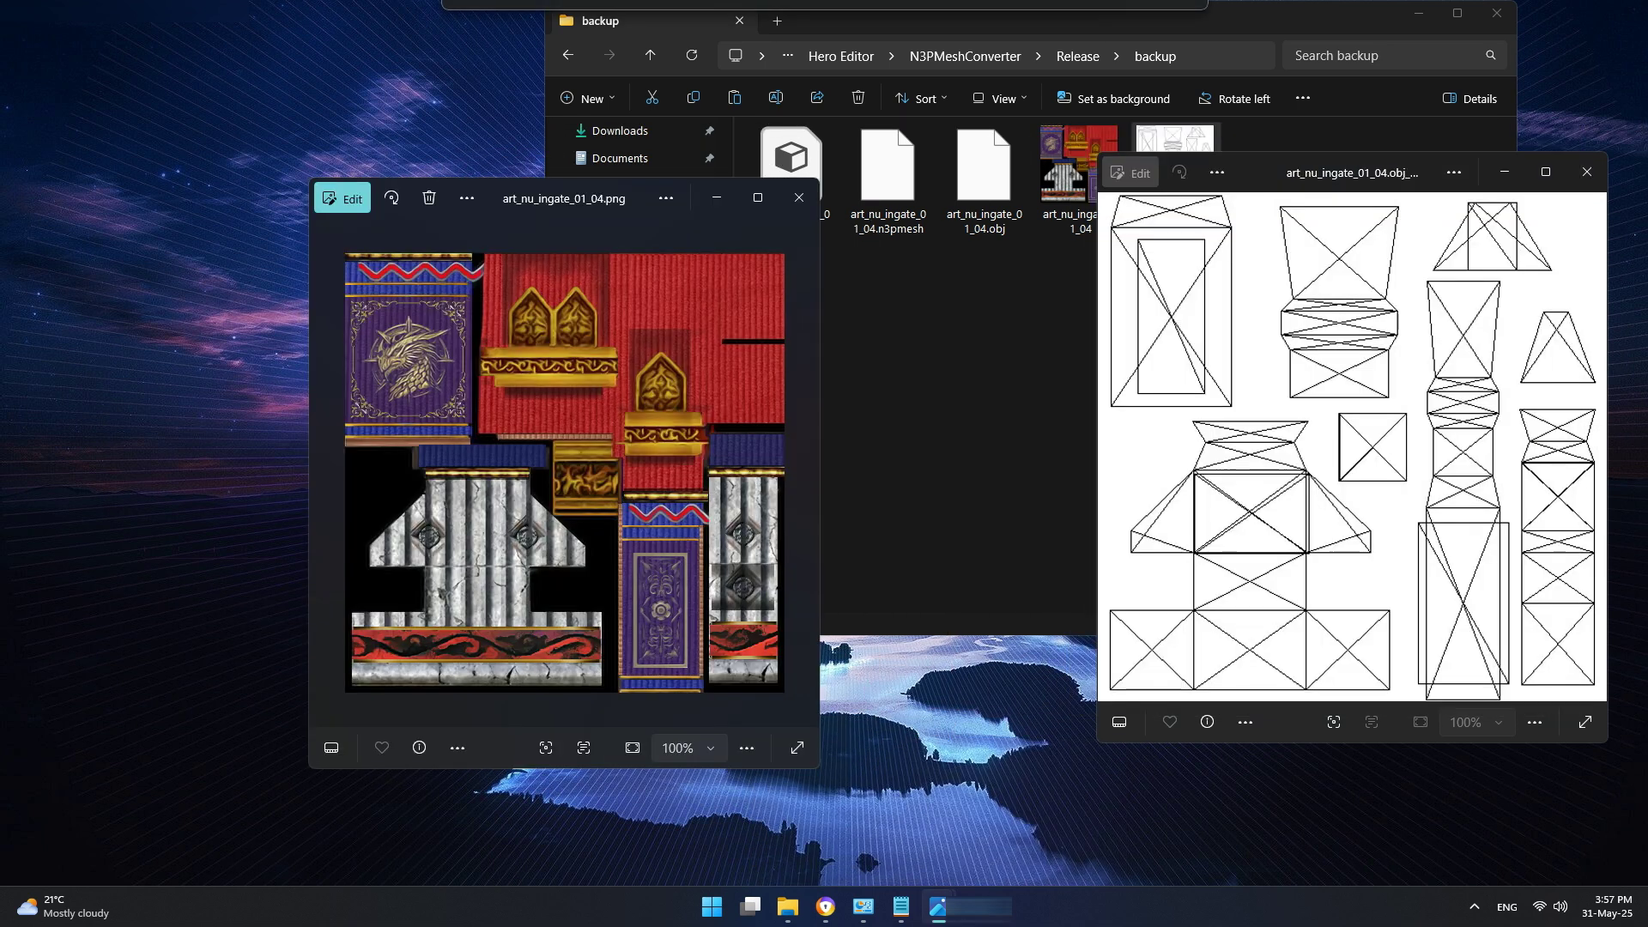
drag(1371, 176, 1147, 194)
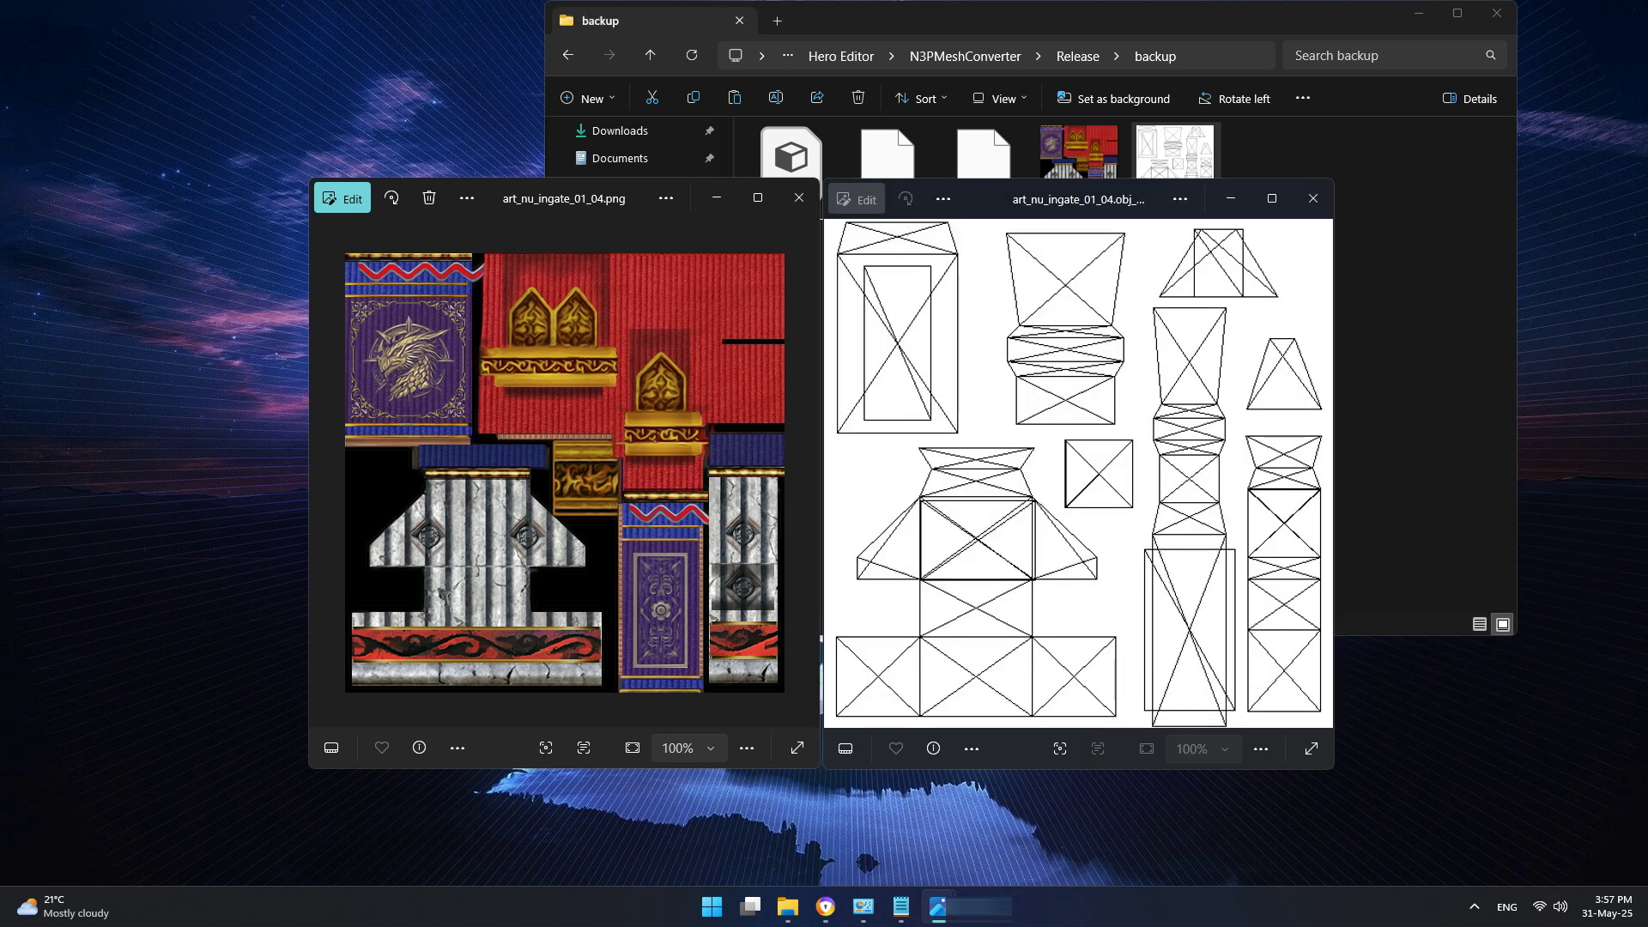
click(1419, 13)
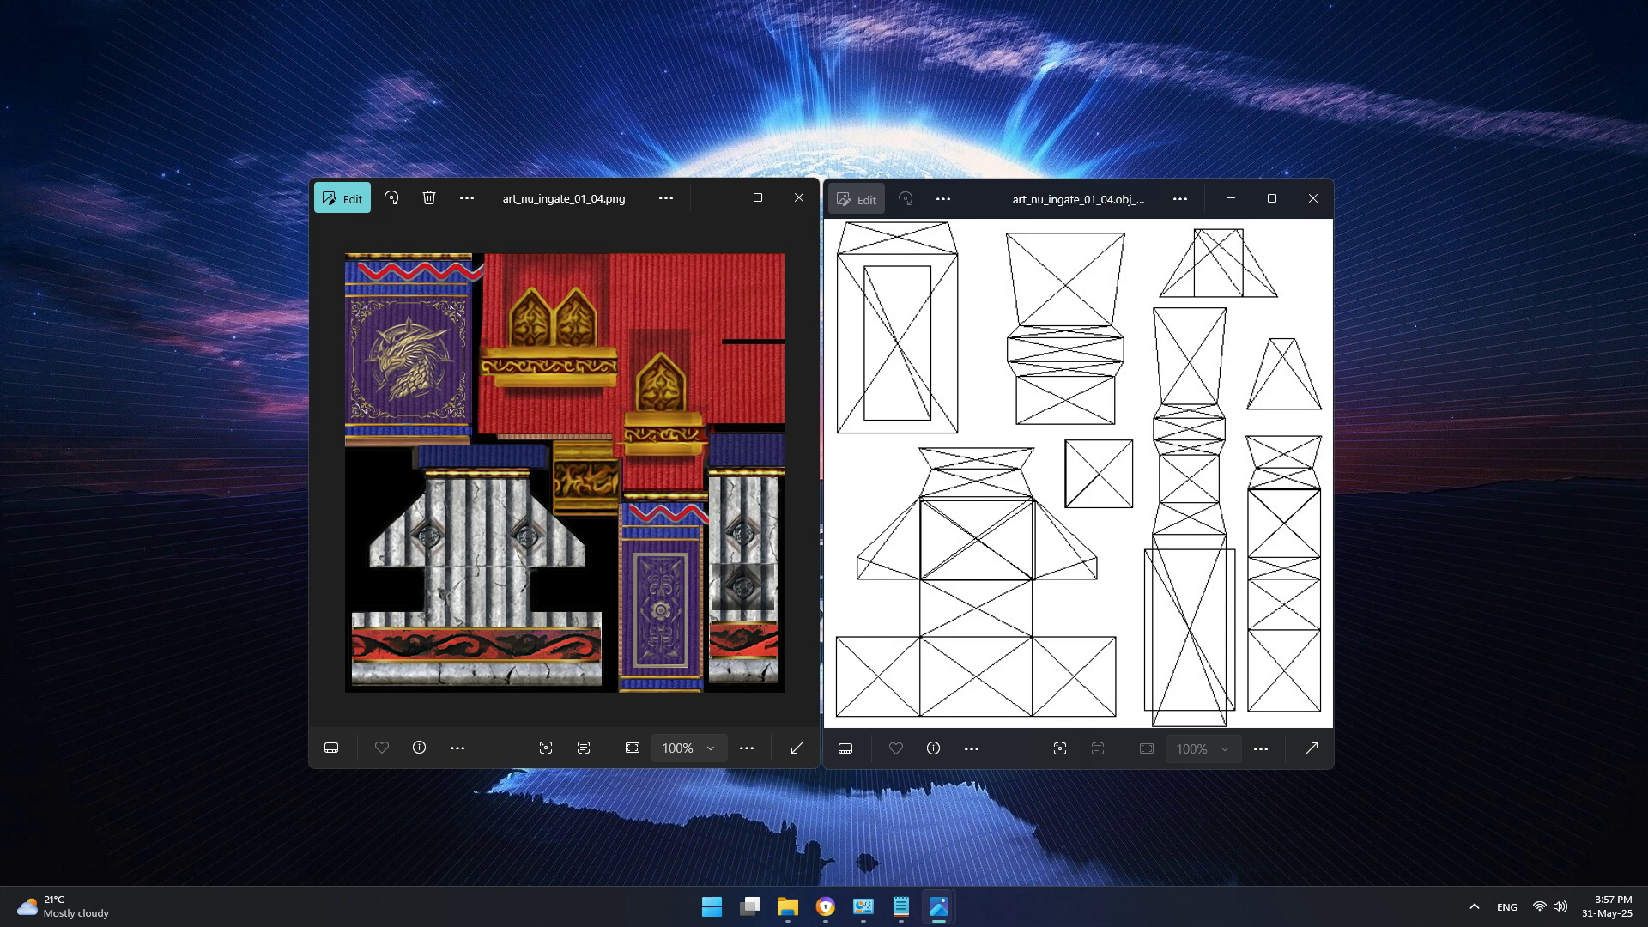
click(1313, 198)
click(799, 198)
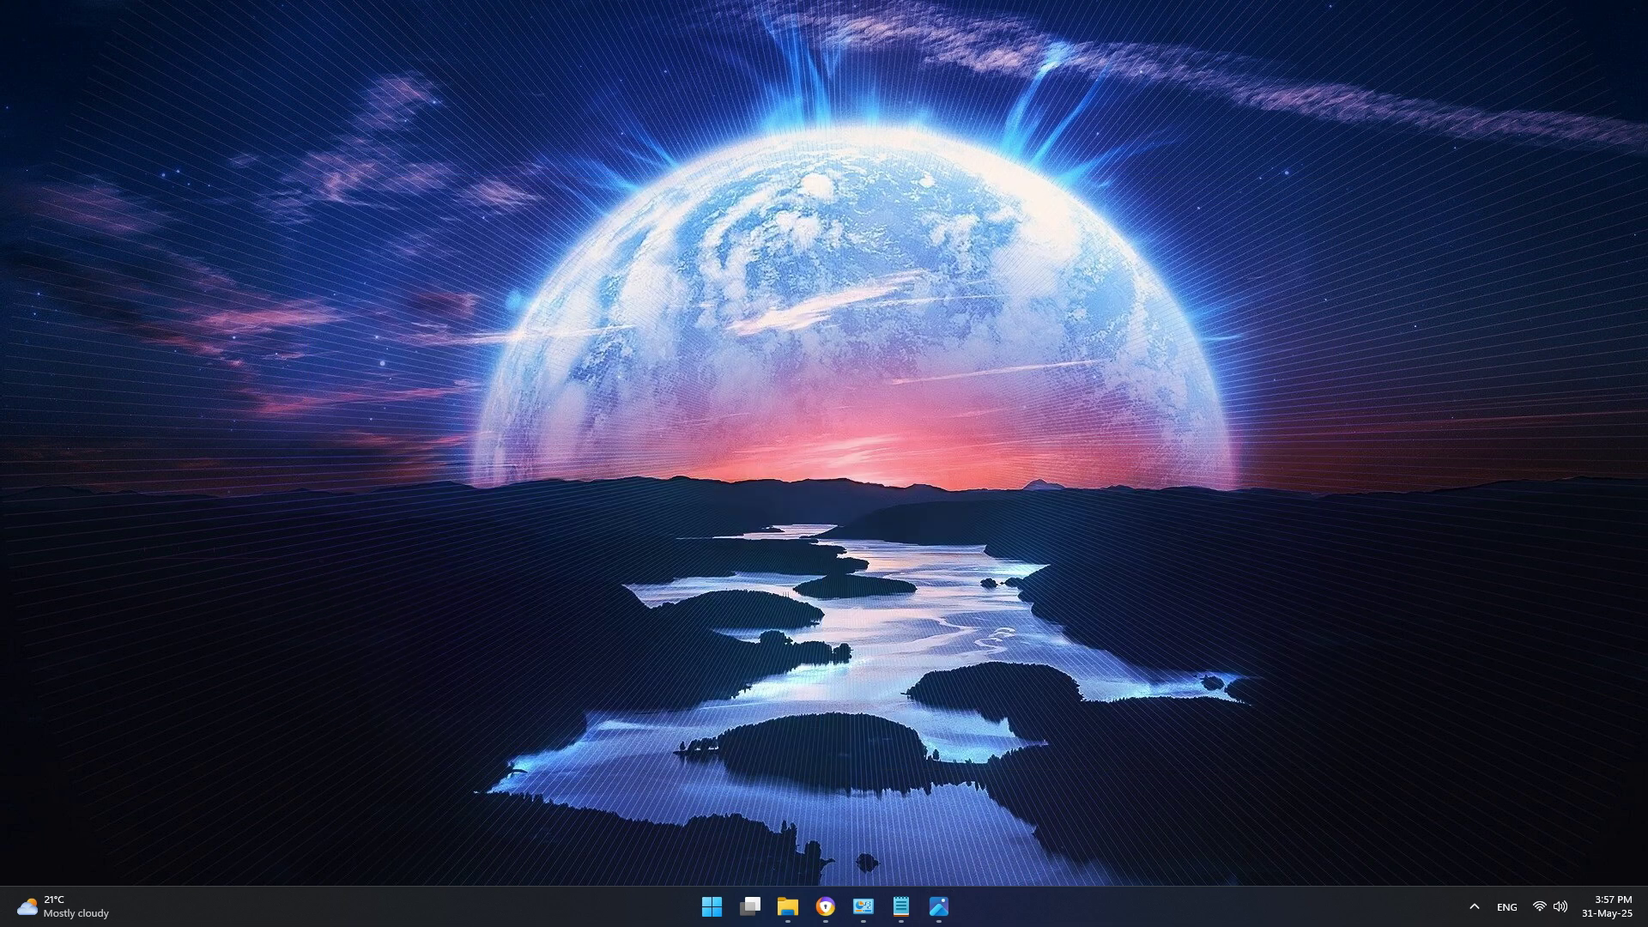
Step: Return to the N3PMeshConverter\Release folder, view the wp_ax13_b_phoenix PNG texture, and close the image
mouse_move(787, 906)
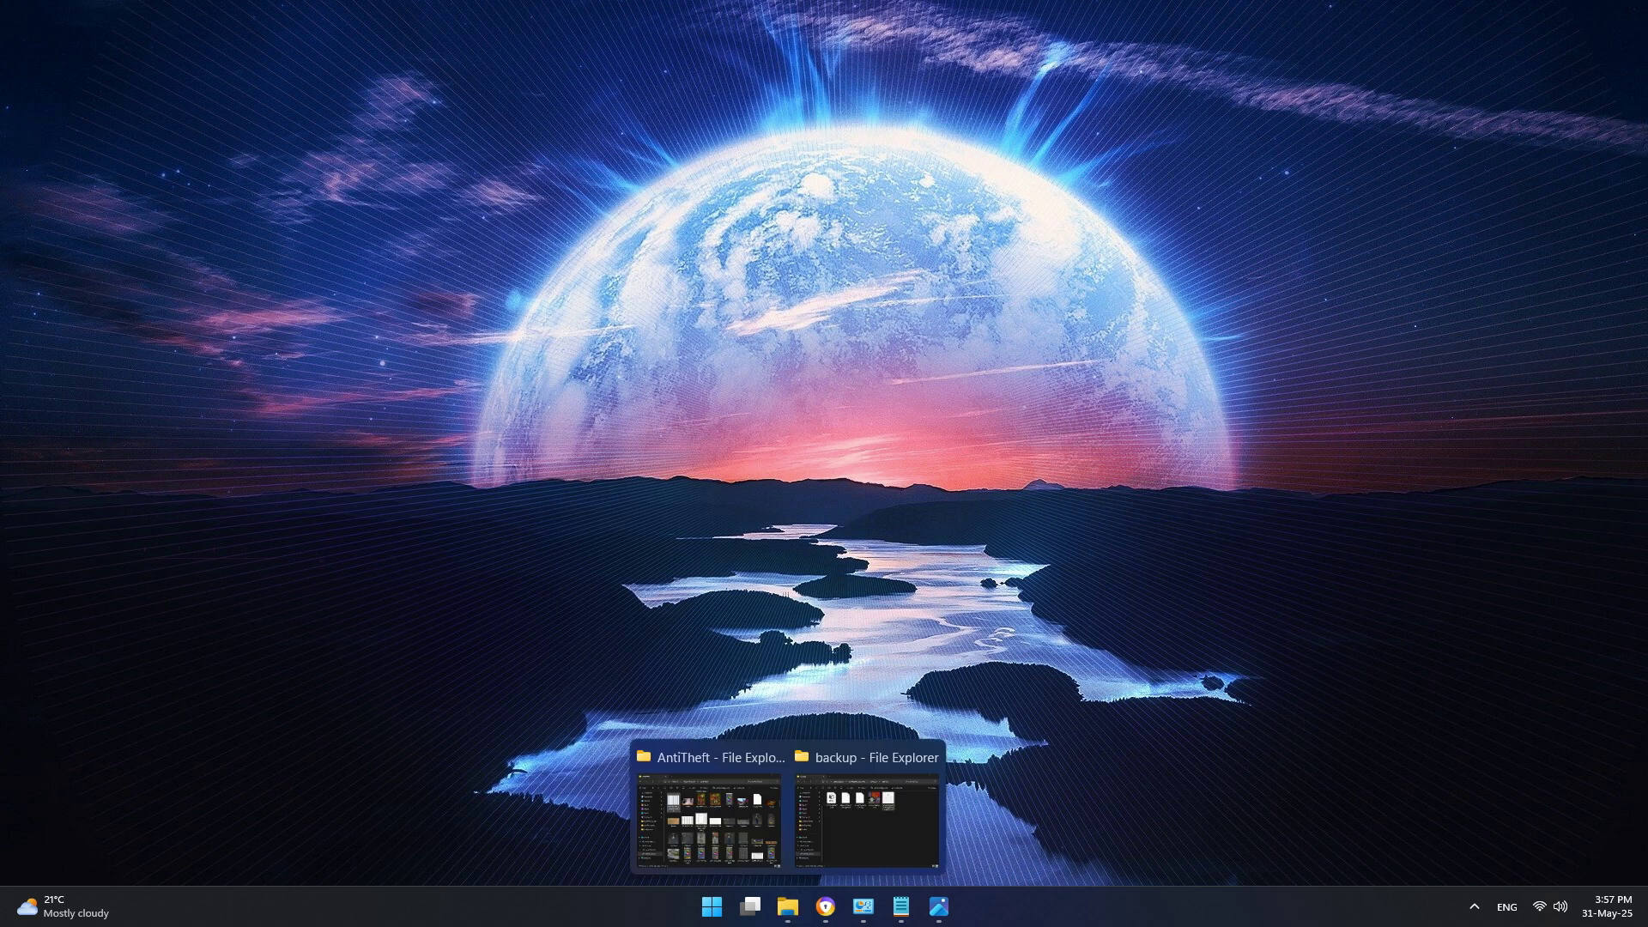
click(867, 812)
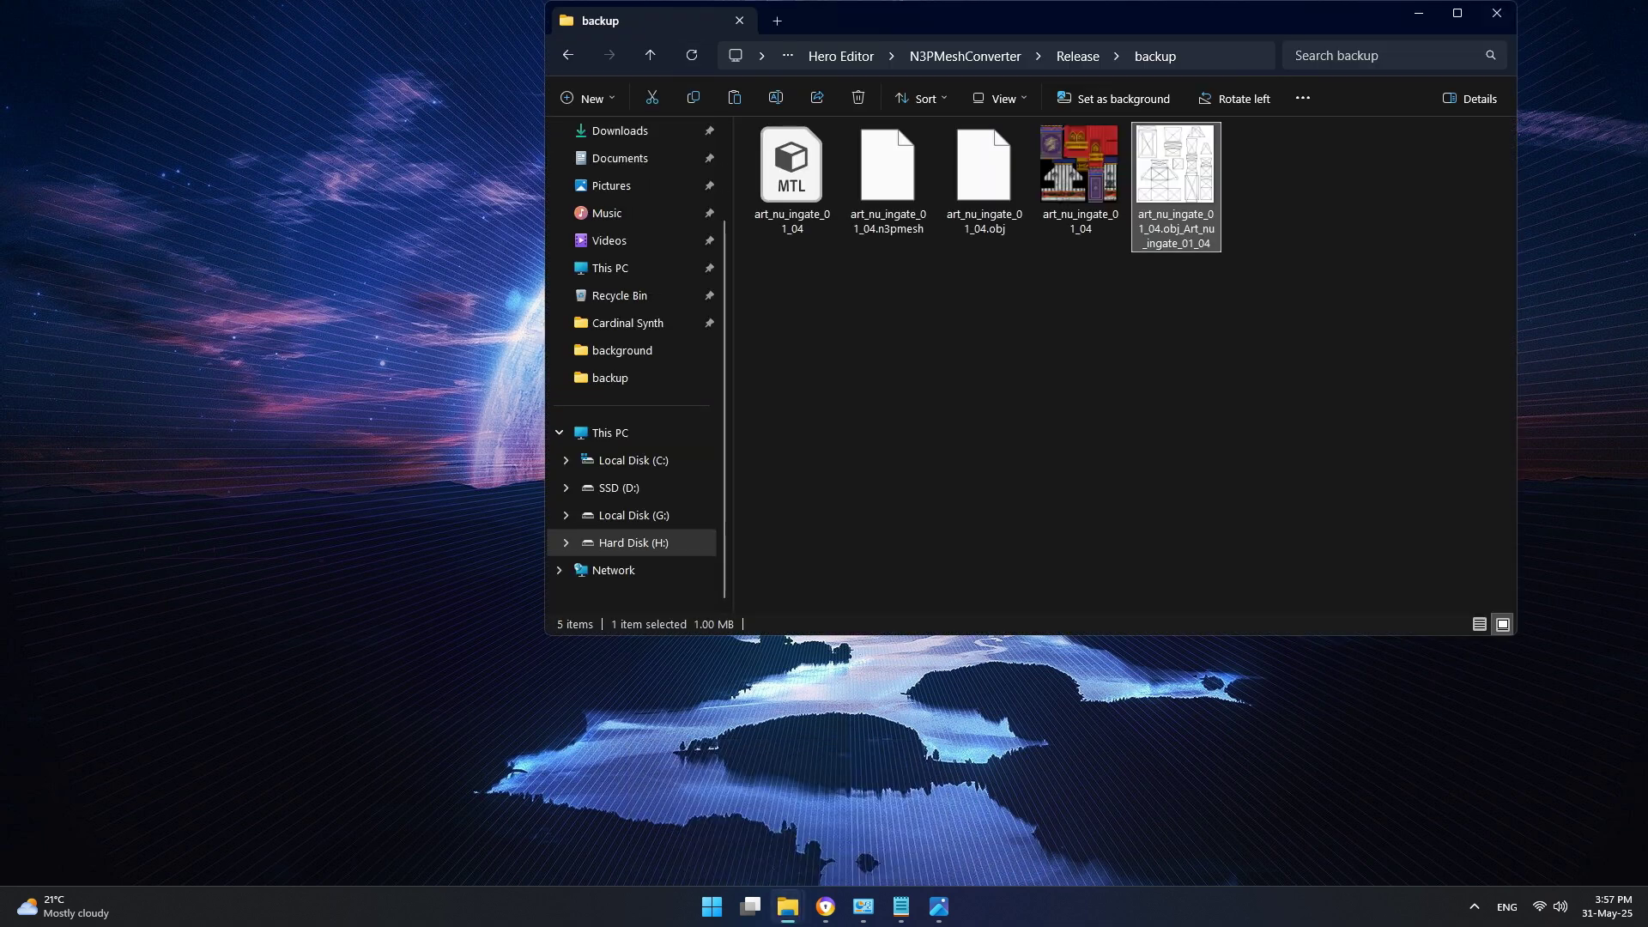
click(650, 55)
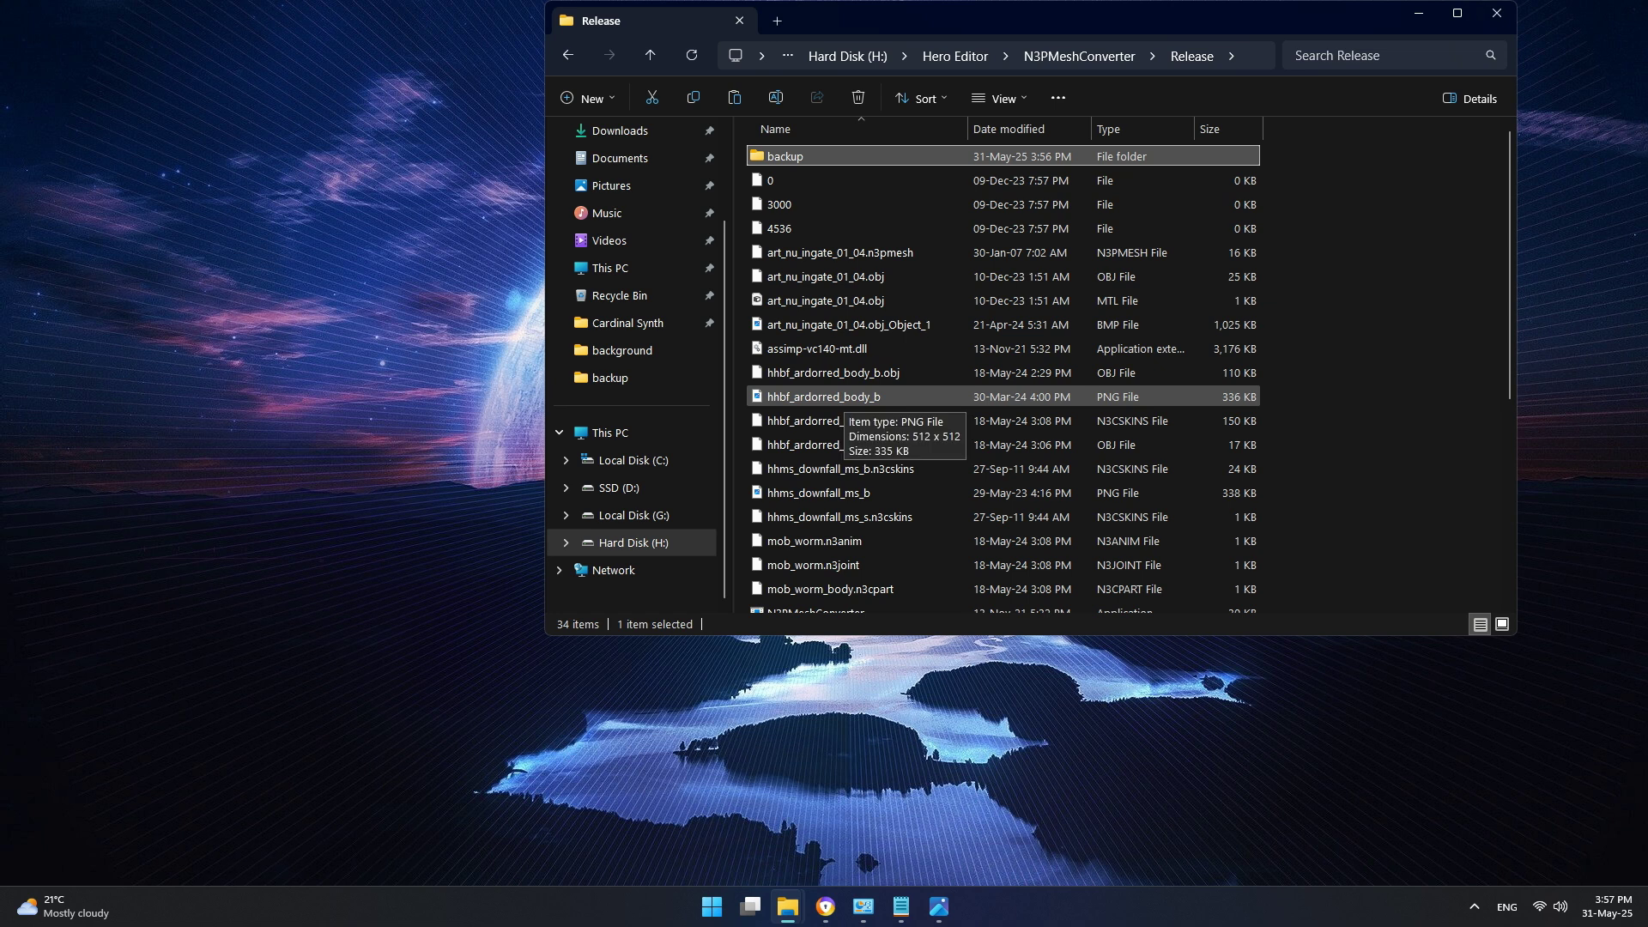
double_click(841, 397)
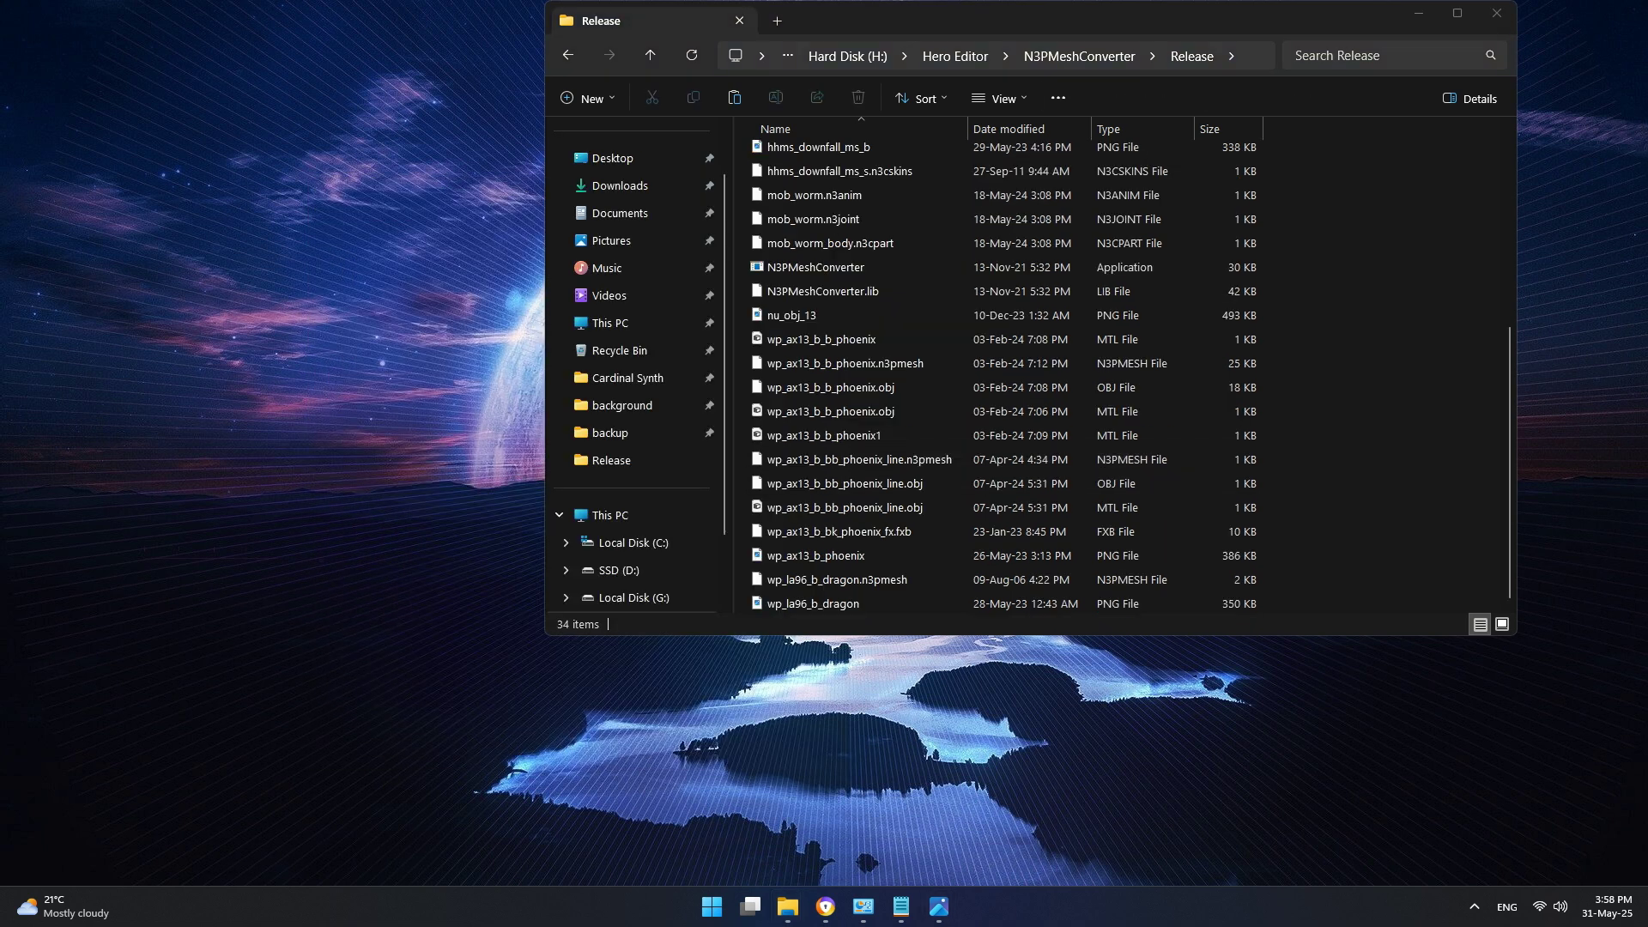
double_click(824, 555)
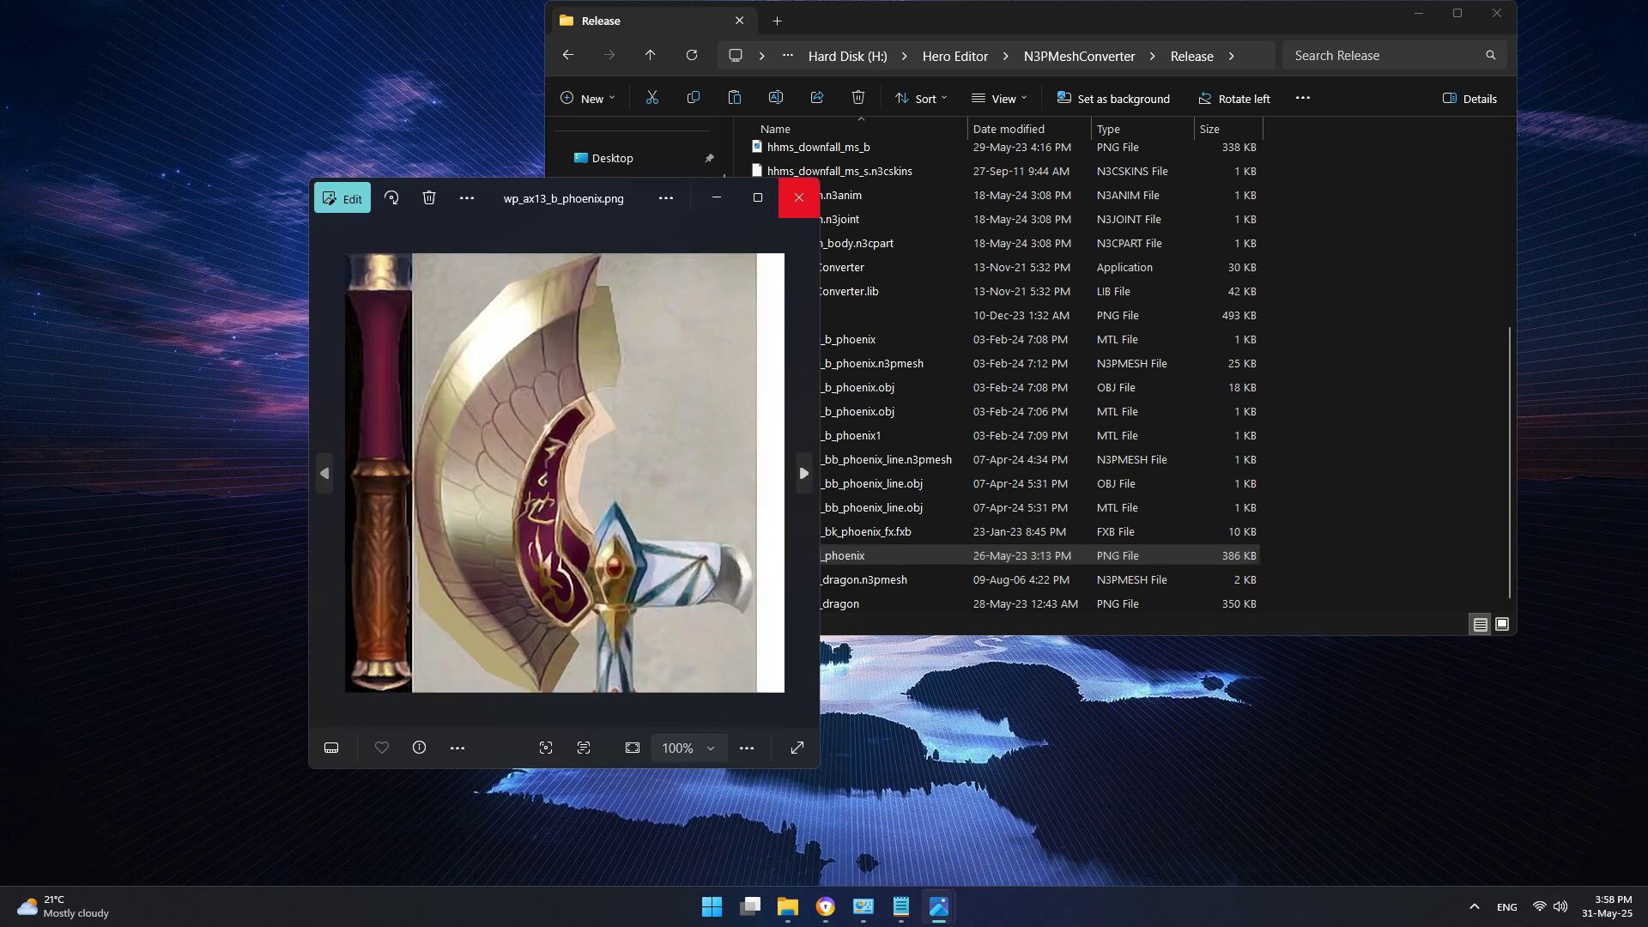
click(798, 198)
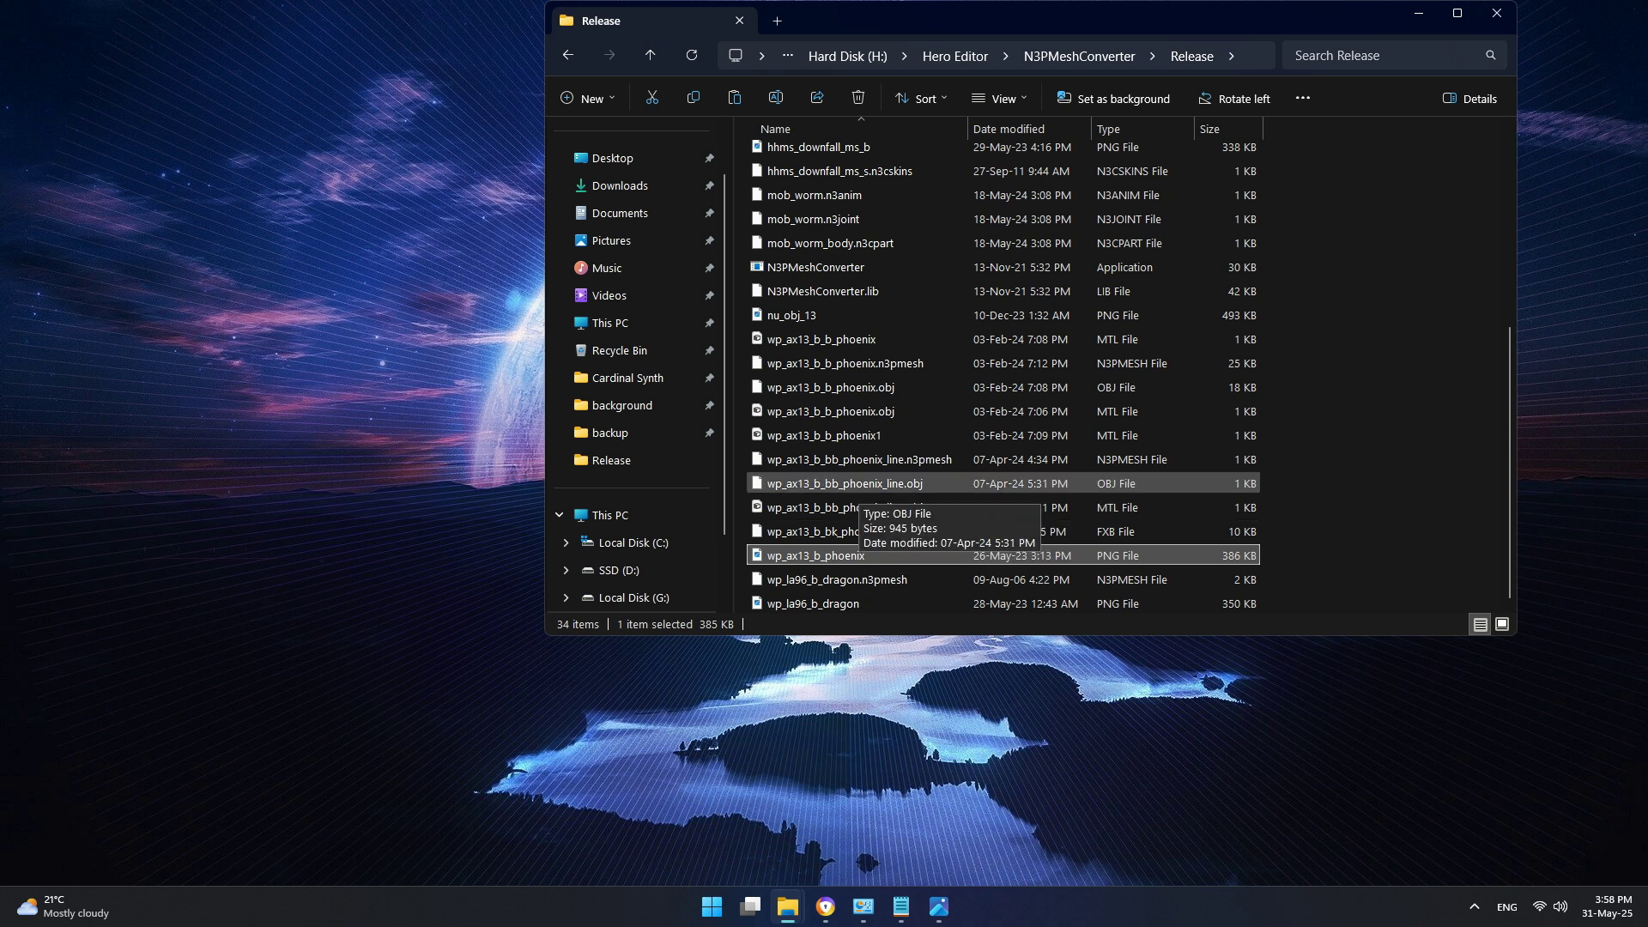
Step: Go up to the Hero Editor folder, open the N3PMesh to OBJ subfolder, and launch the 4,492 KB model converter application
click(859, 486)
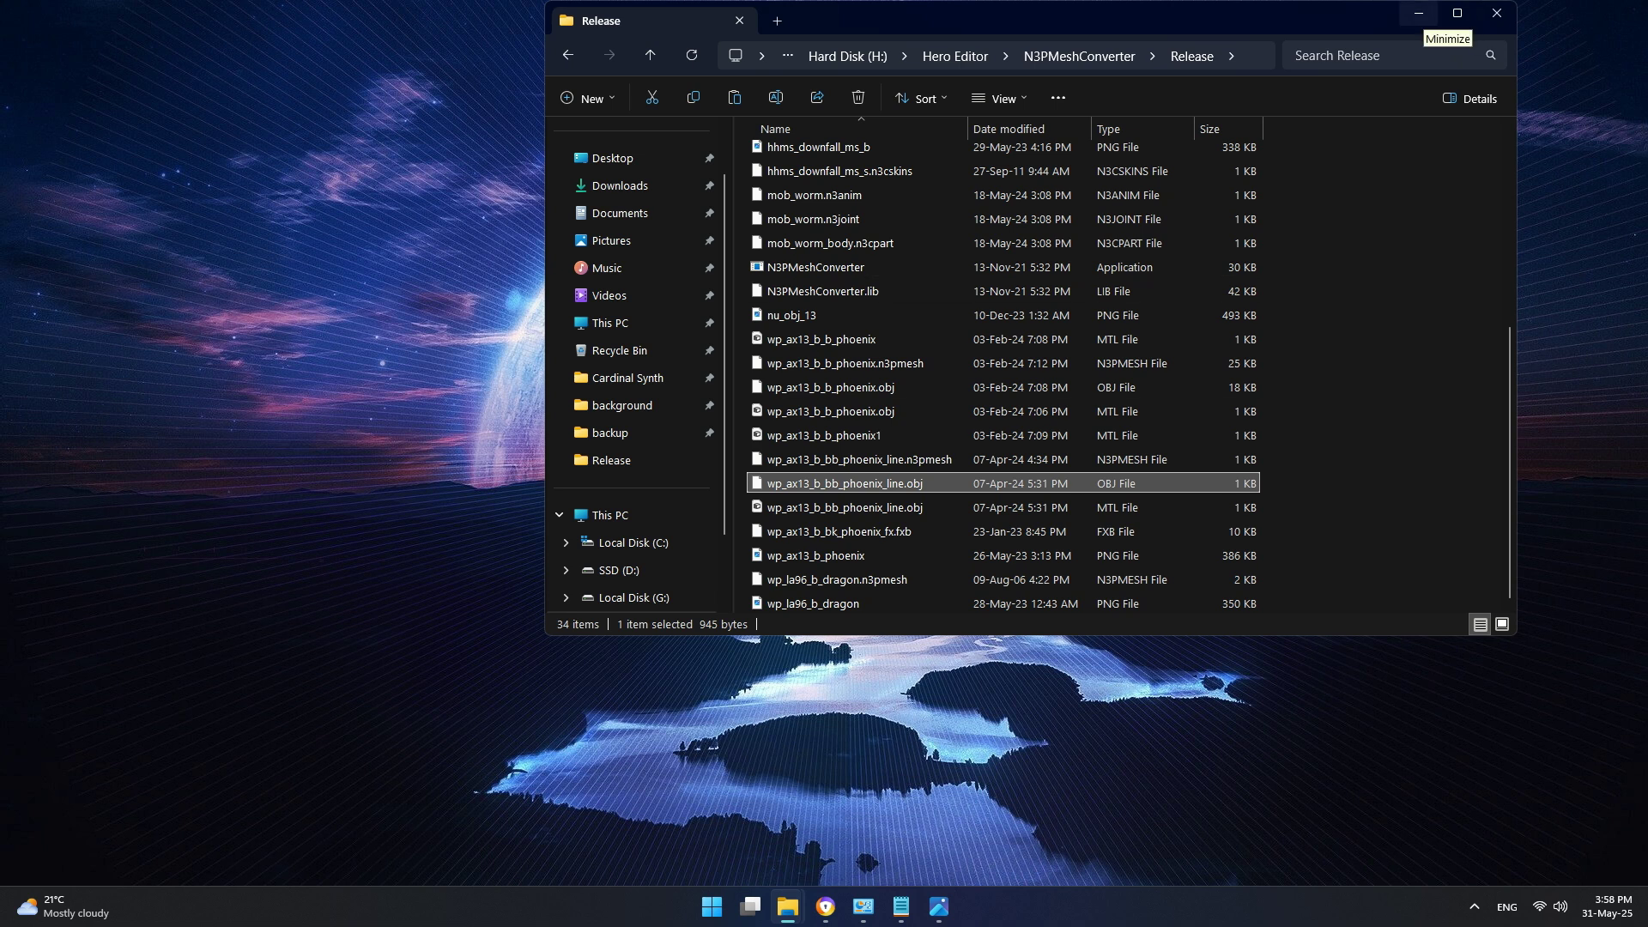
click(649, 21)
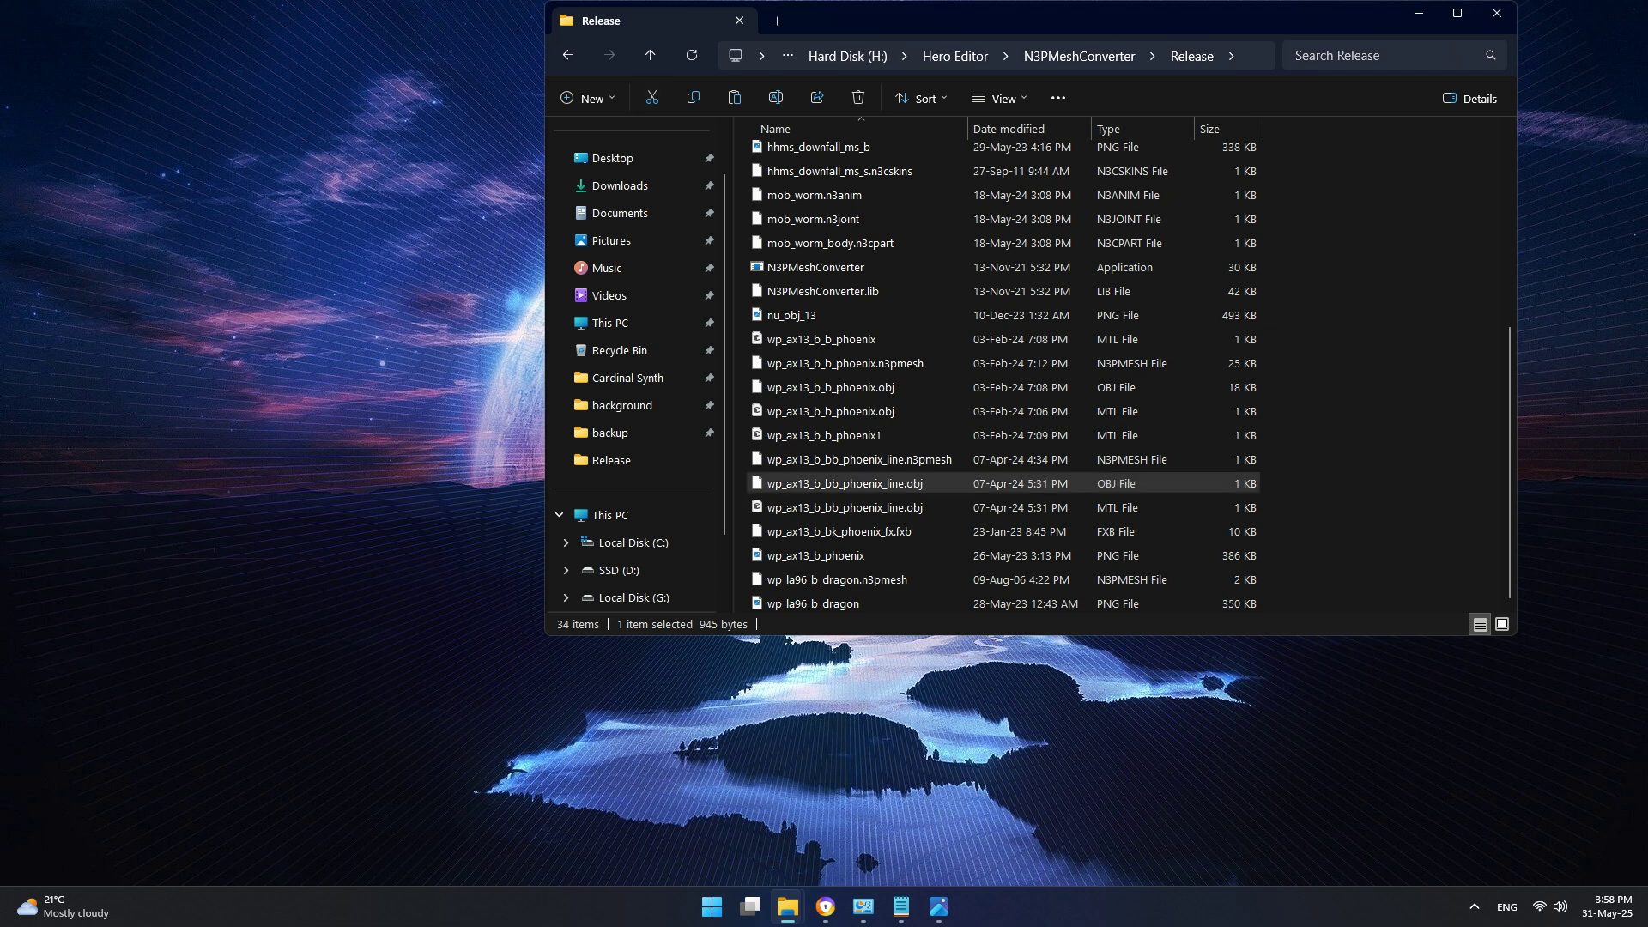
click(650, 54)
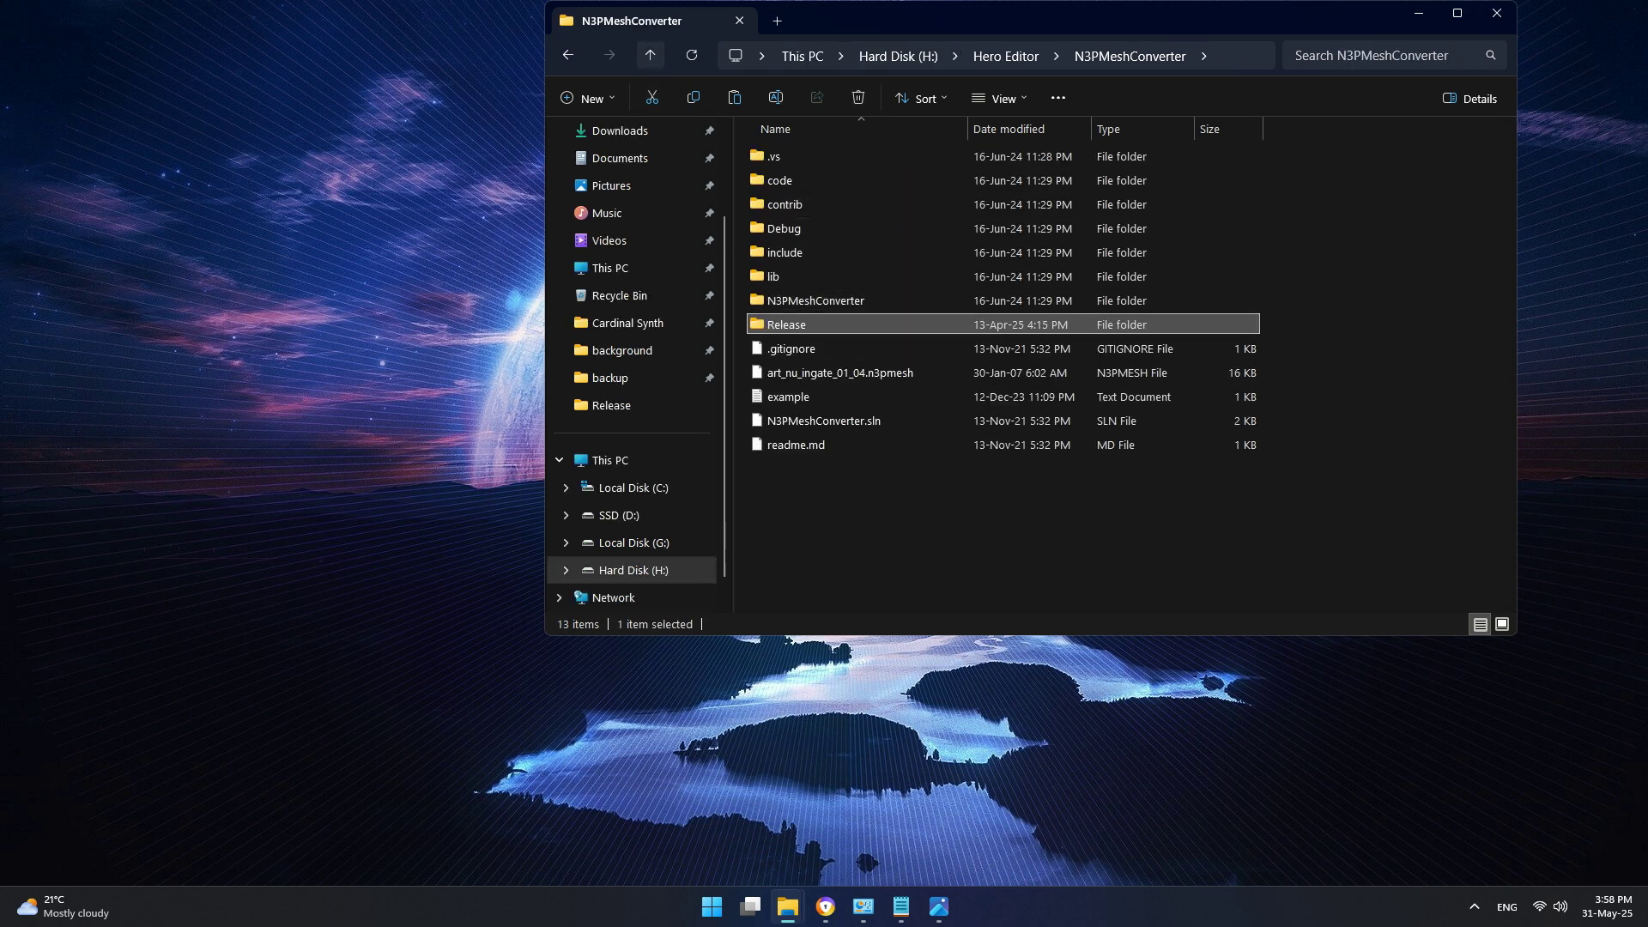
click(650, 55)
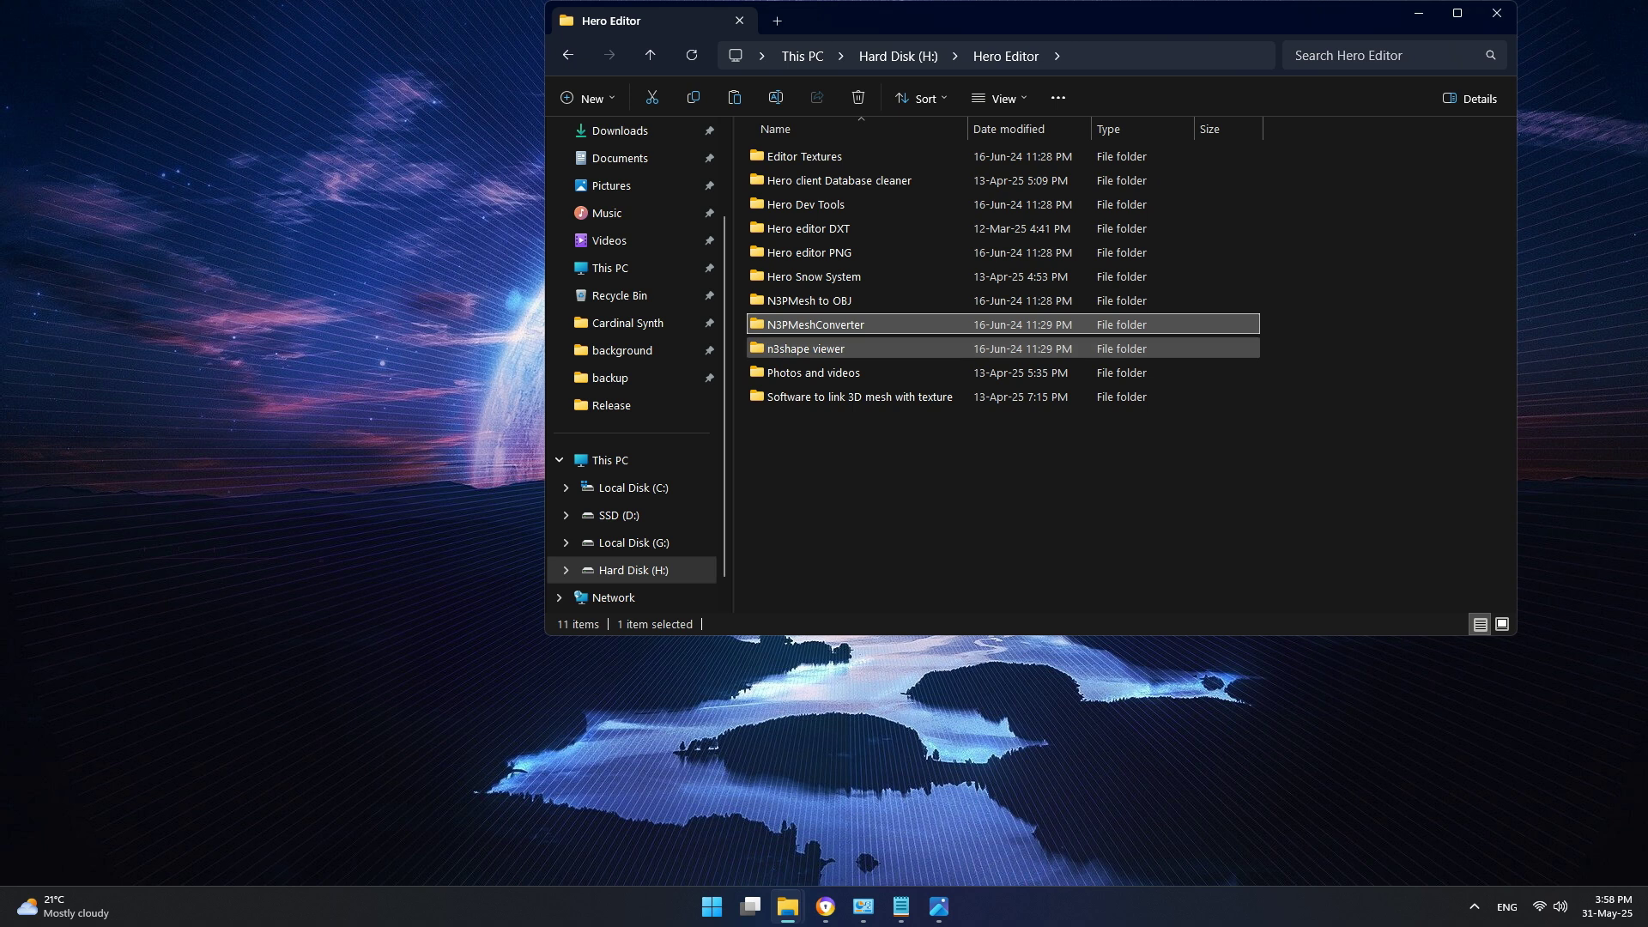
double_click(807, 300)
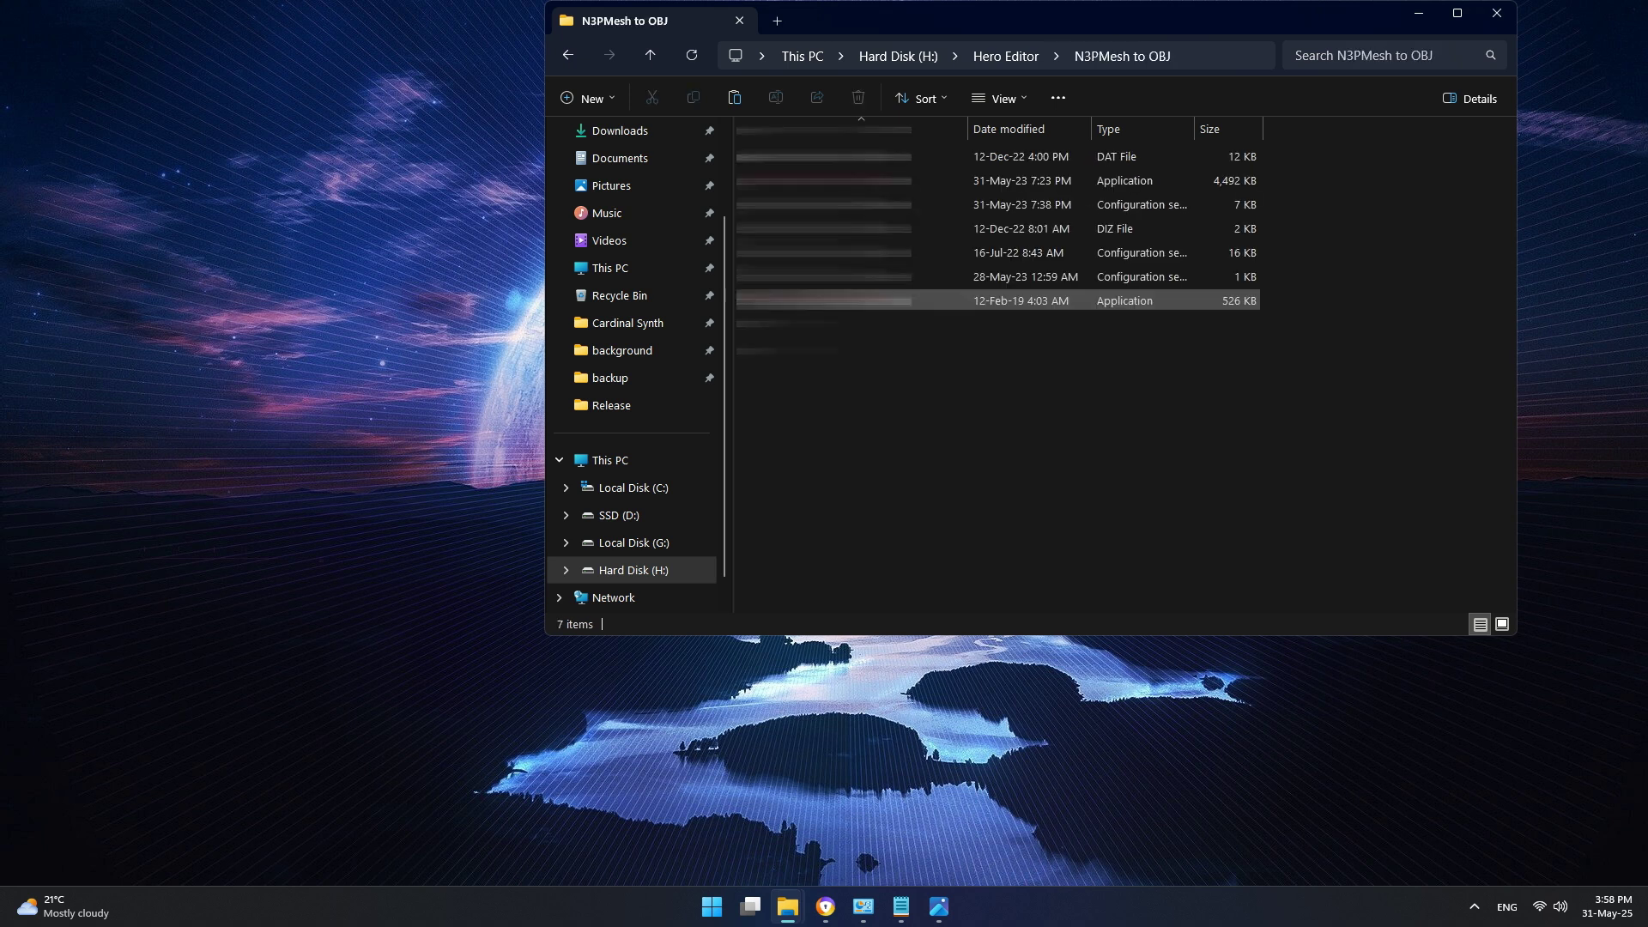
click(807, 181)
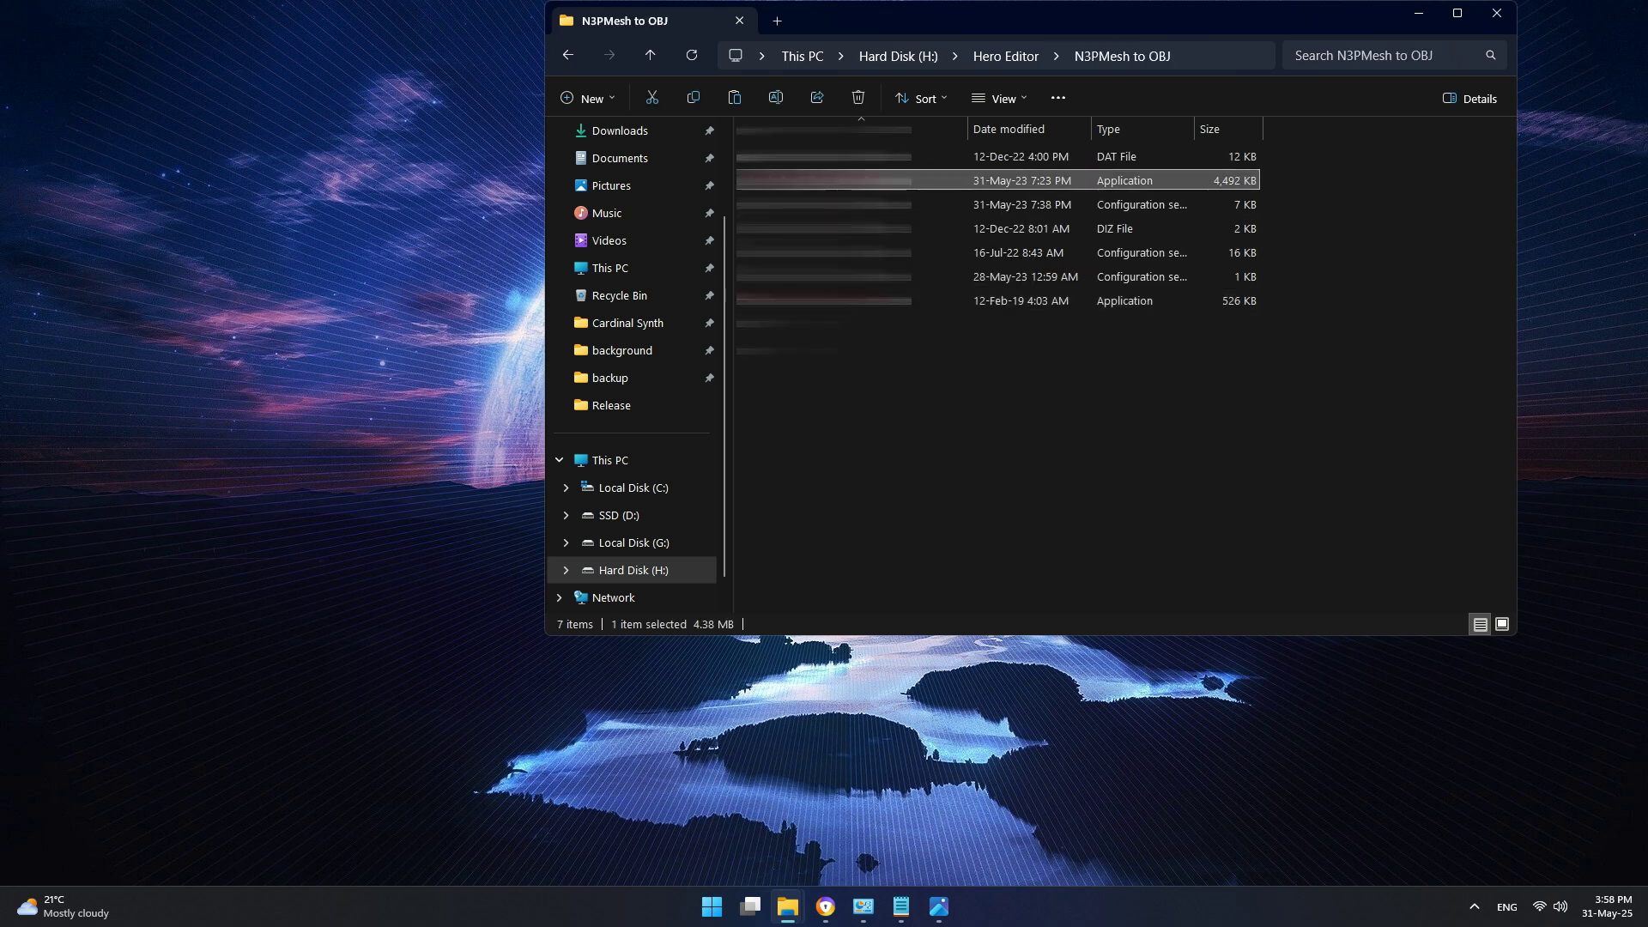
double_click(872, 180)
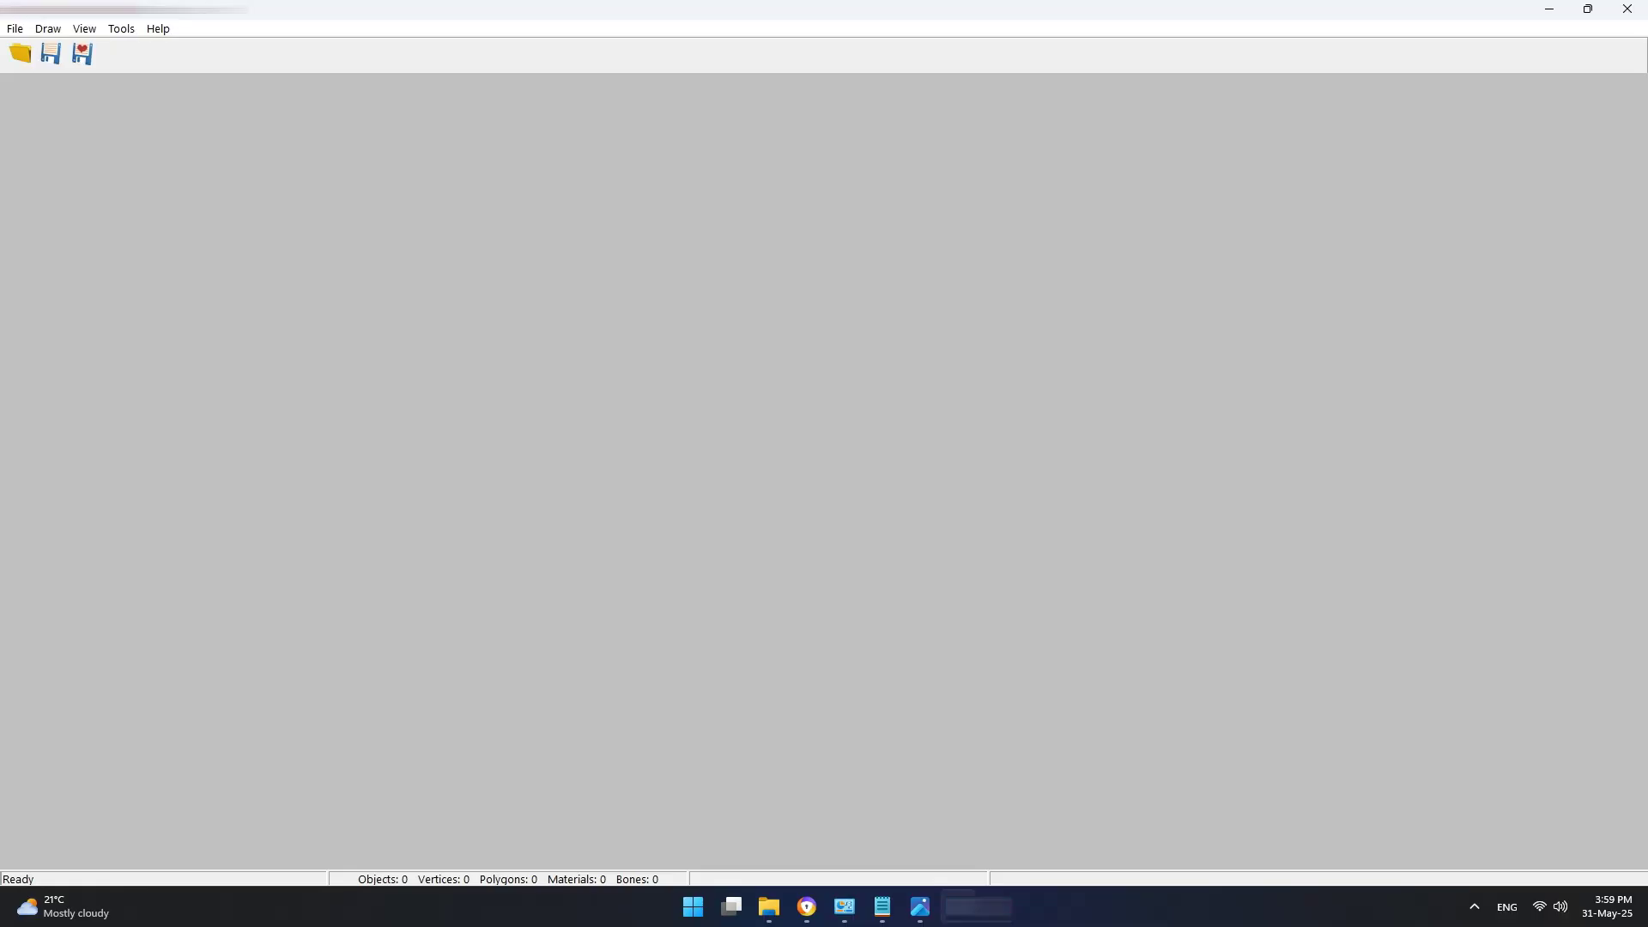
Step: Open the wp_ax13_b_b_phoenix.obj model from the Release folder in the converter
click(15, 29)
click(25, 49)
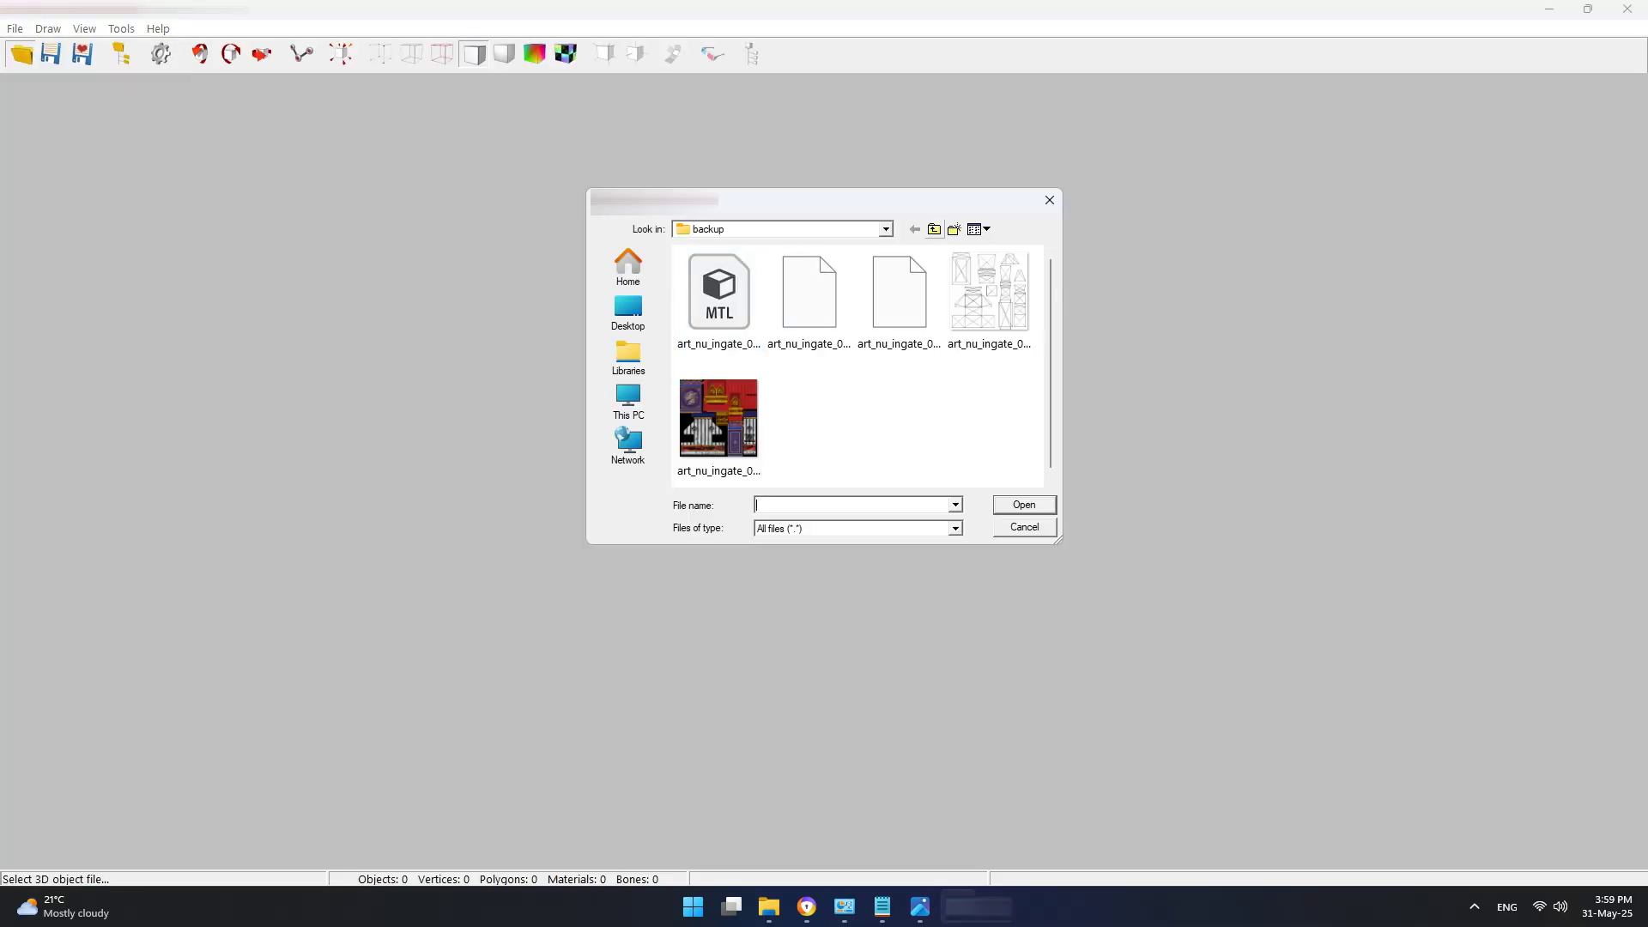
click(934, 229)
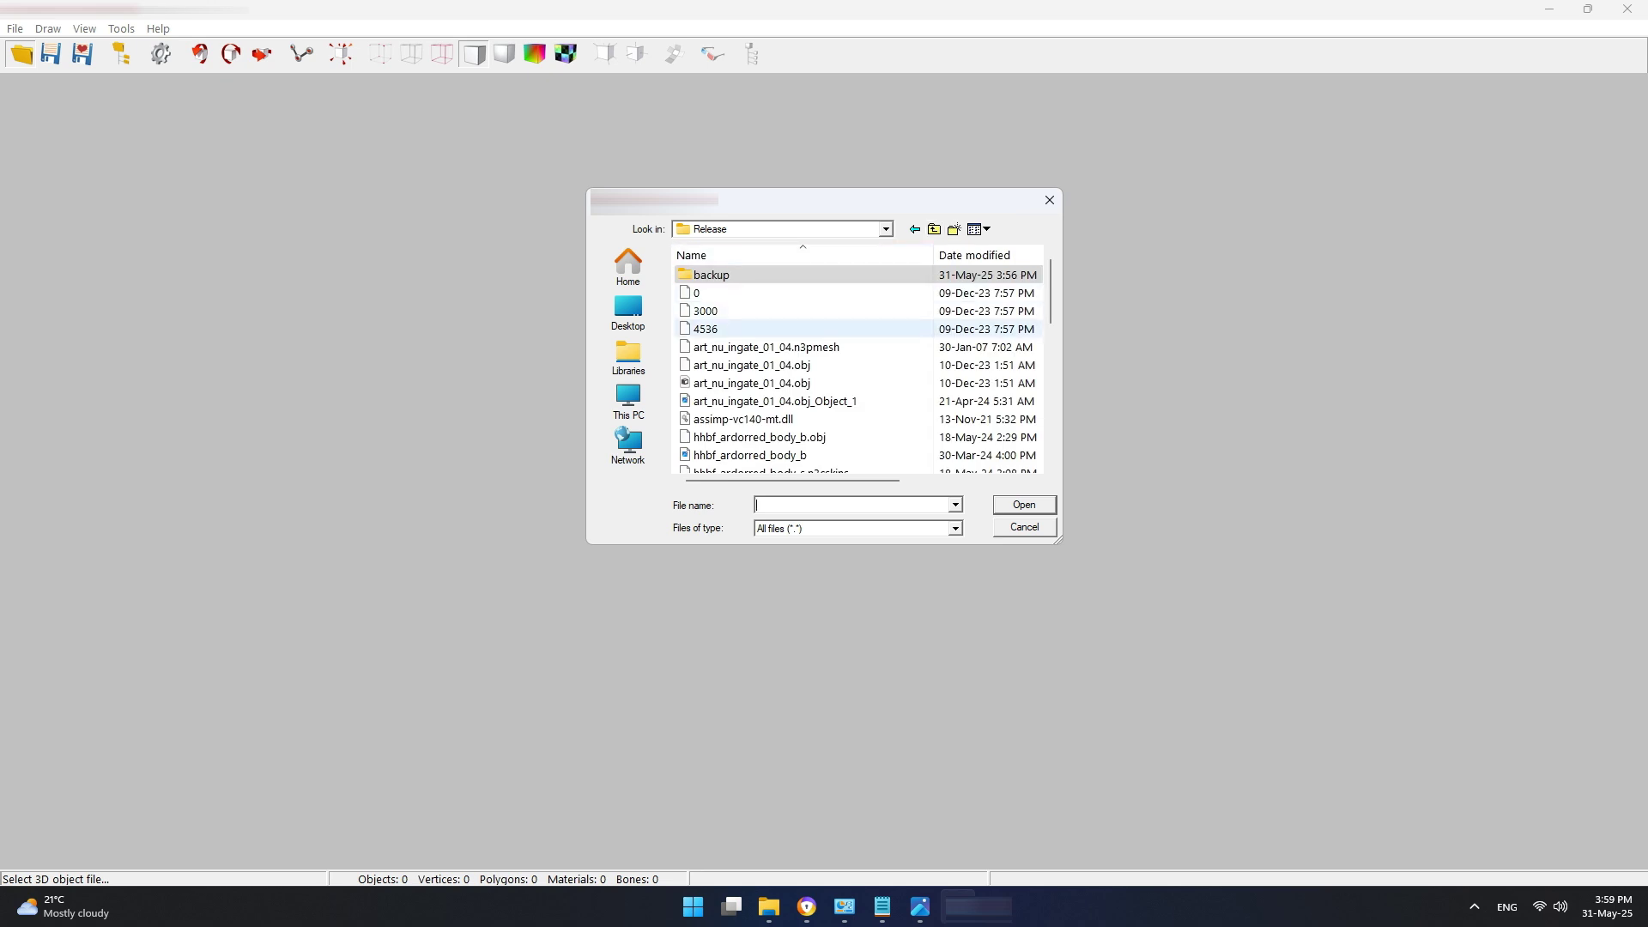
scroll(772, 329, down, 1)
scroll(863, 339, down, 5)
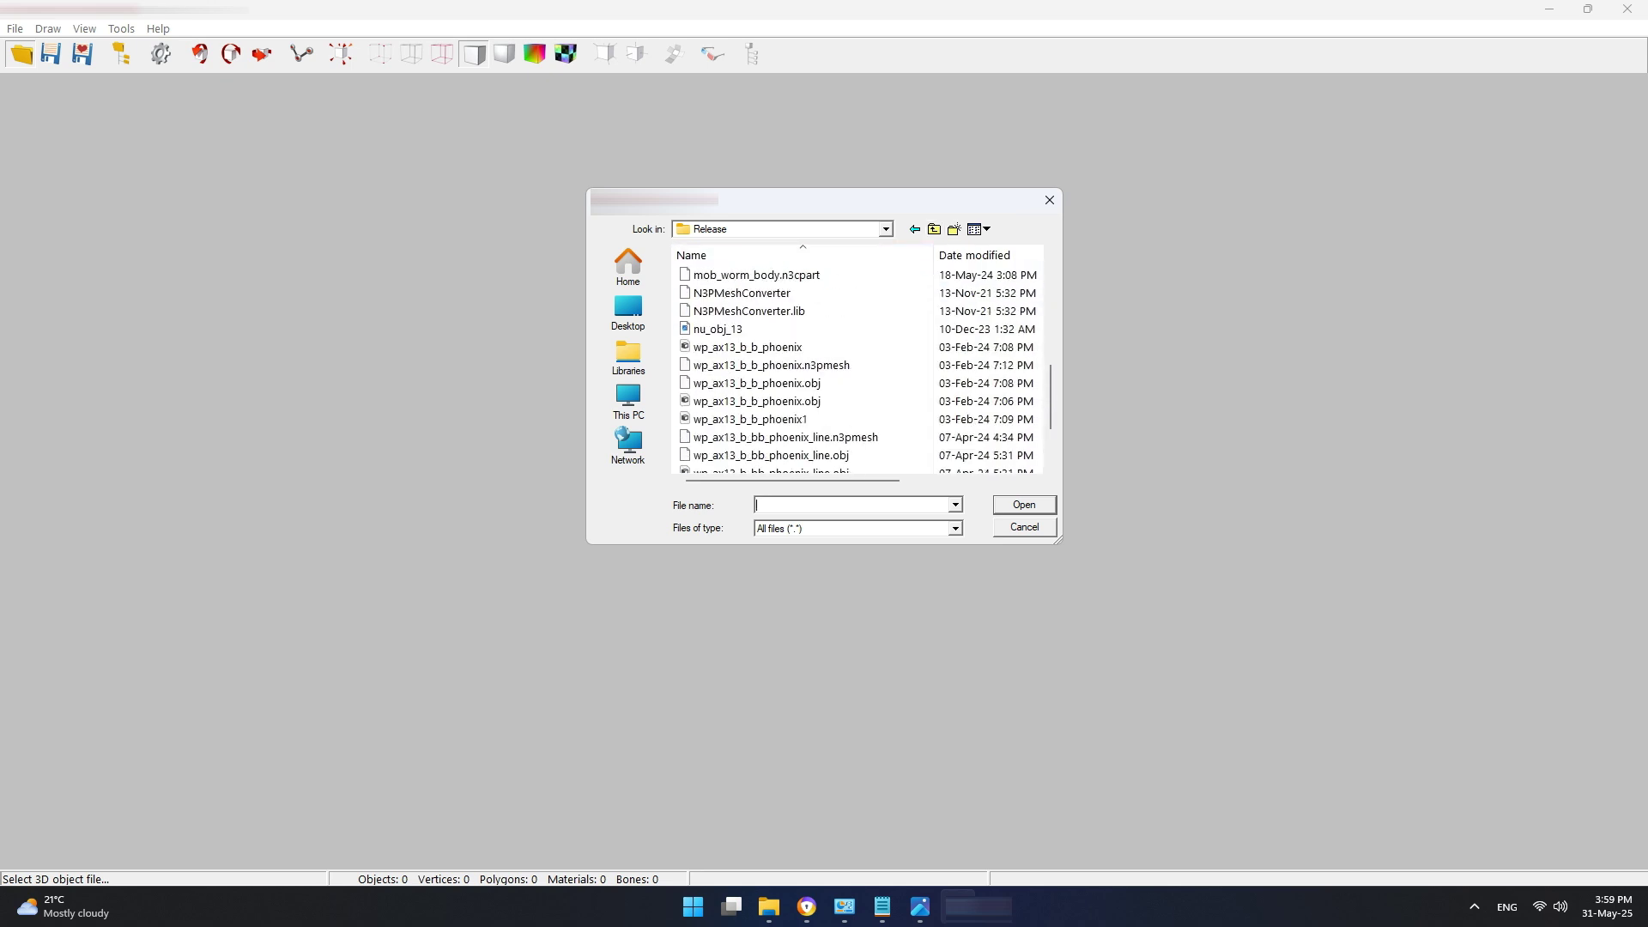
scroll(863, 343, down, 2)
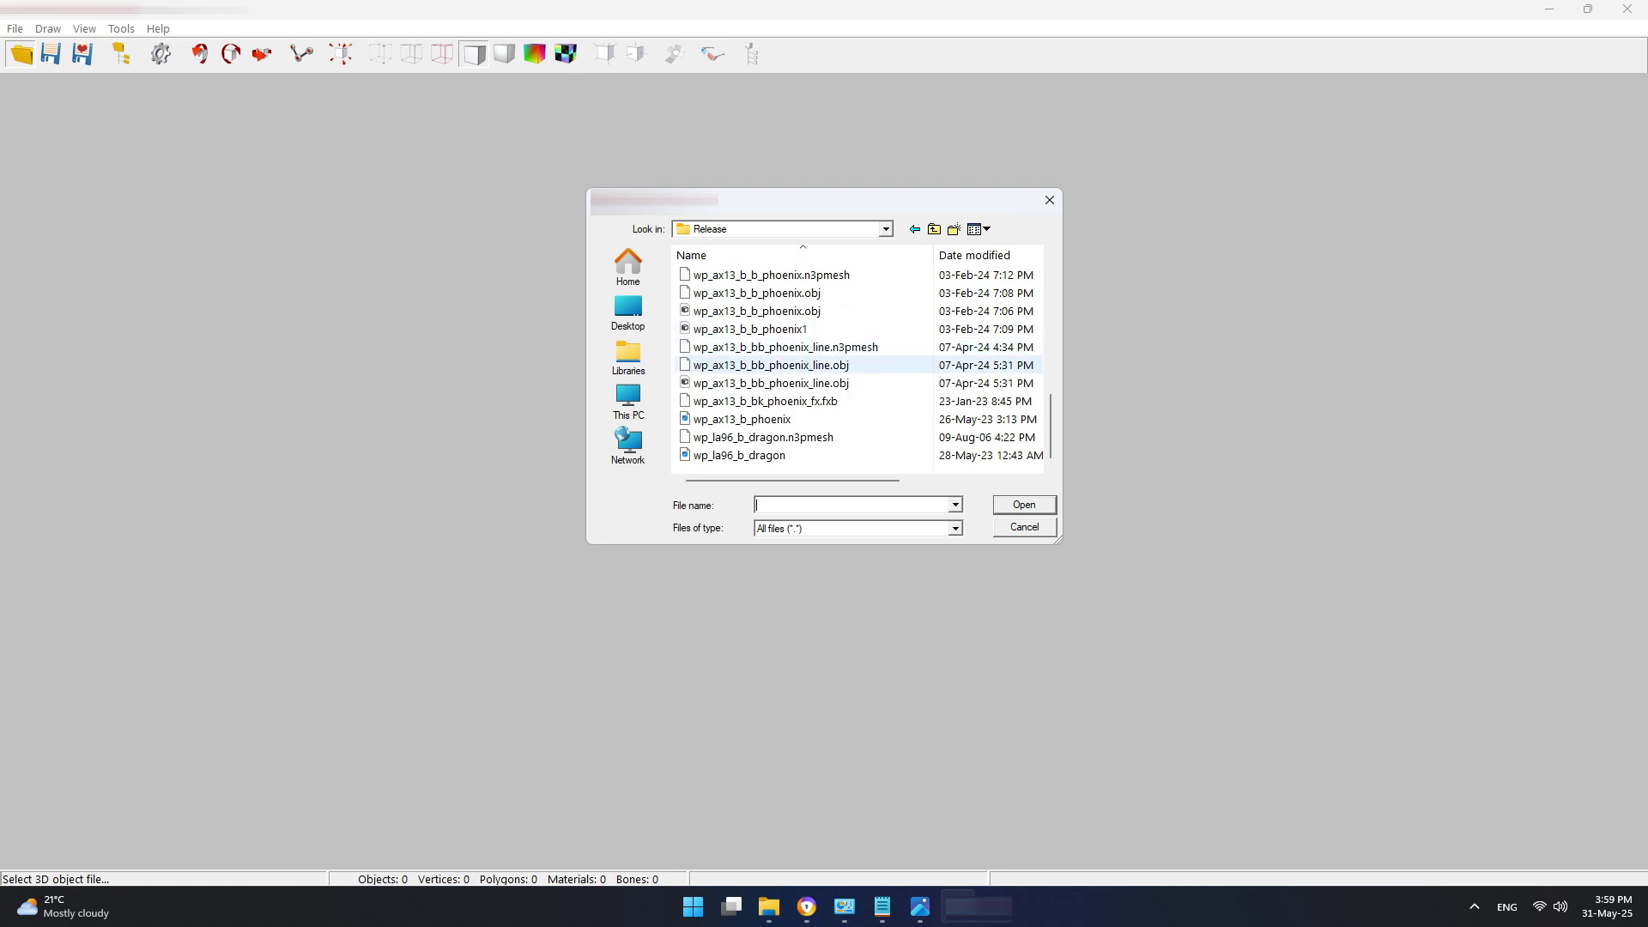
click(757, 293)
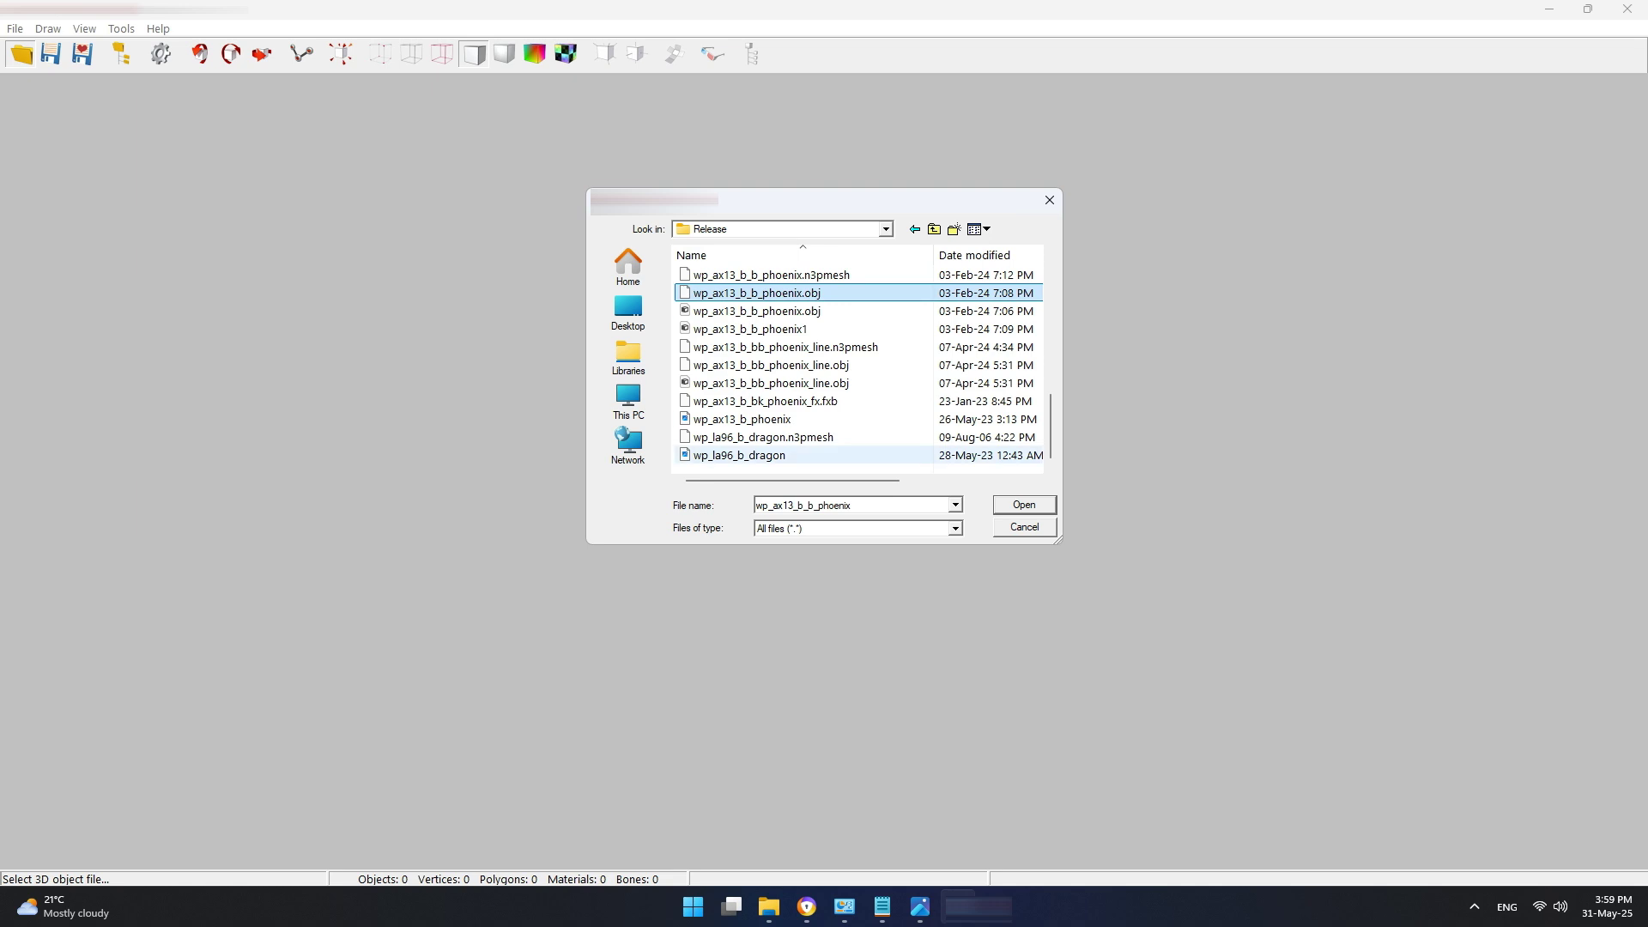
click(1024, 505)
drag(1025, 505, 867, 652)
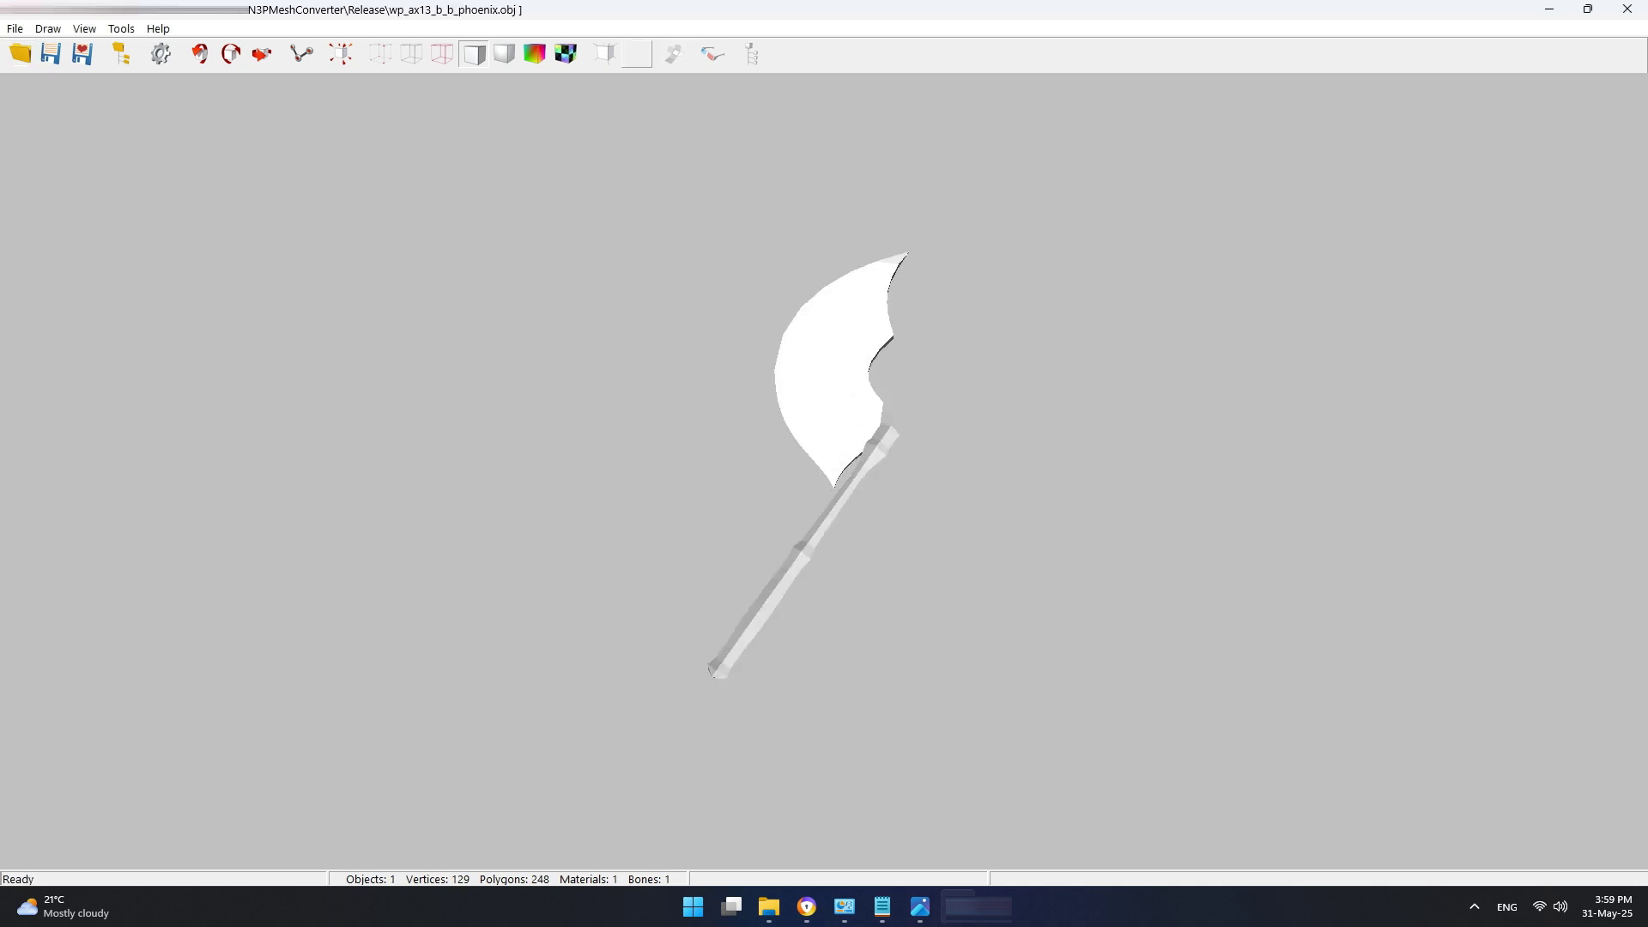
Step: Display the axe model with its texture and inspect the blade and handle from a closer angle
click(567, 54)
mouse_move(729, 412)
mouse_down()
mouse_move(893, 438)
mouse_move(858, 455)
mouse_move(970, 532)
mouse_move(824, 584)
mouse_move(825, 686)
mouse_move(875, 567)
mouse_move(799, 455)
mouse_move(876, 446)
mouse_move(790, 463)
mouse_move(845, 429)
mouse_up()
scroll(824, 471, up, 5)
scroll(824, 470, down, 1)
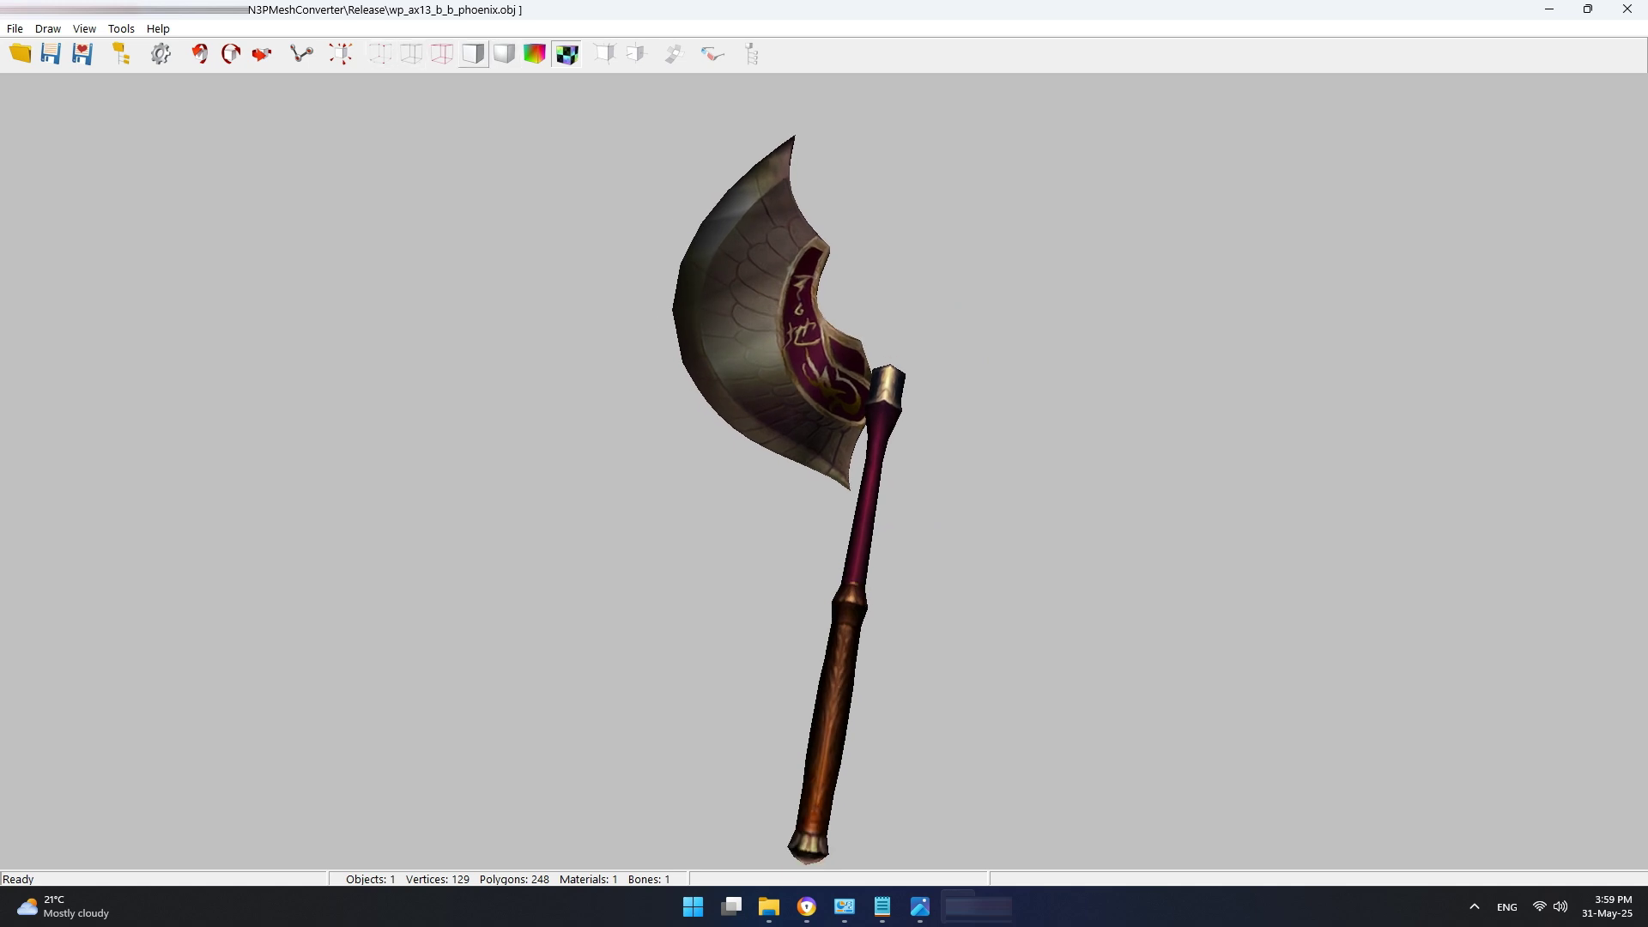
Step: View the axe model without its texture, comparing flat shading with smooth shading
click(473, 54)
click(474, 53)
click(474, 53)
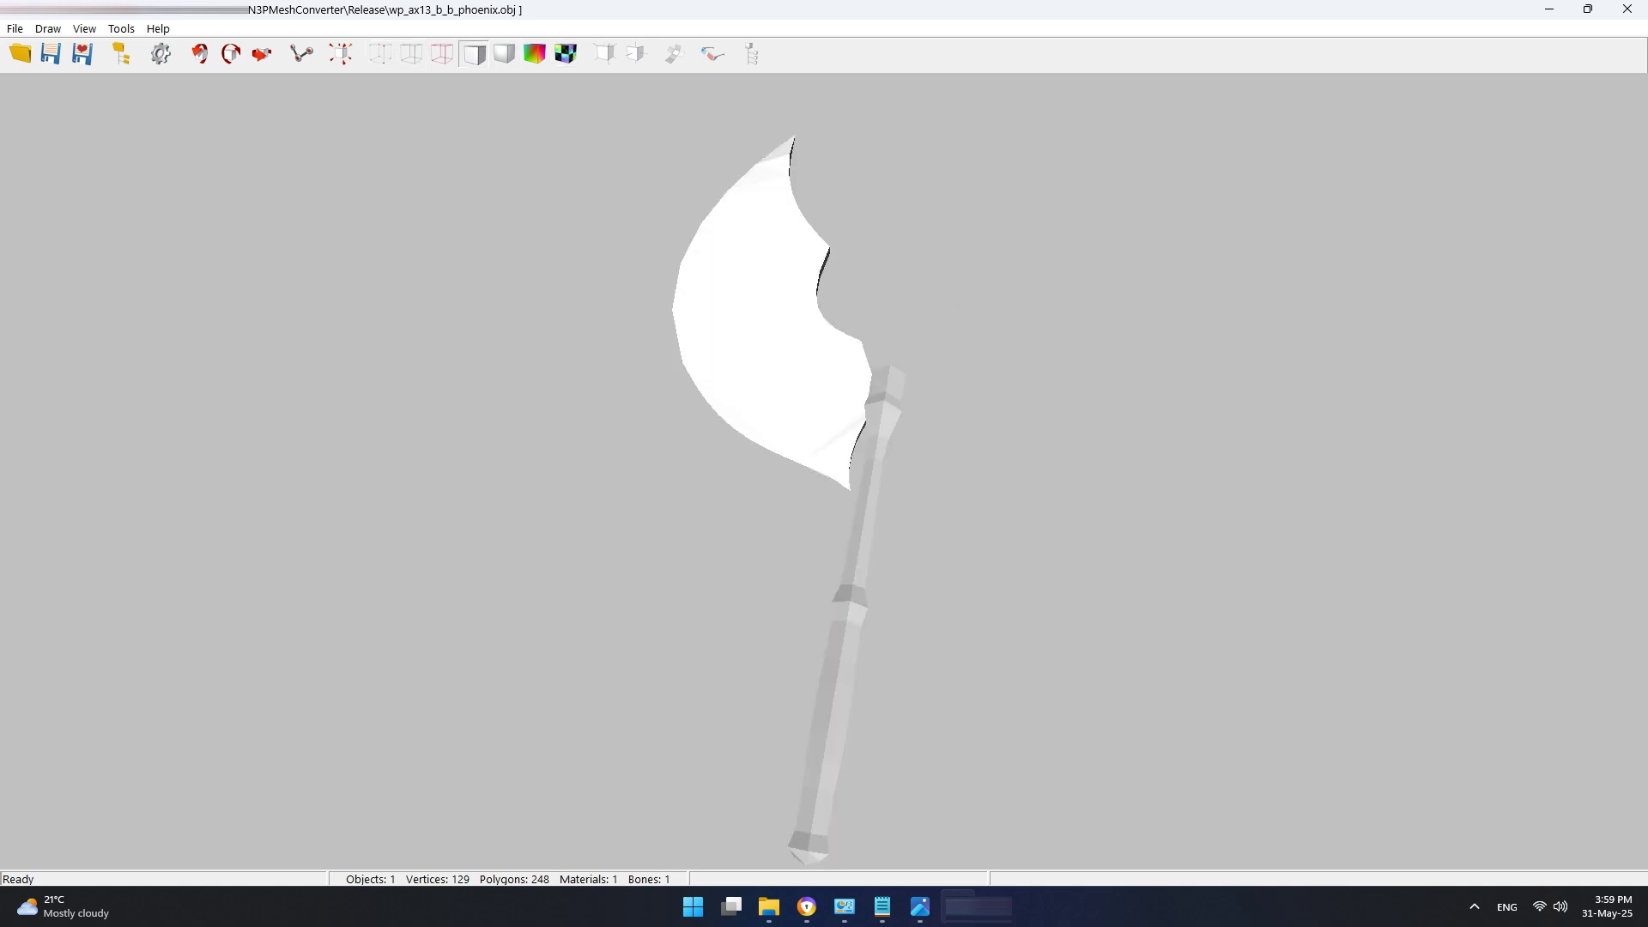
click(505, 54)
click(505, 54)
click(505, 54)
click(341, 53)
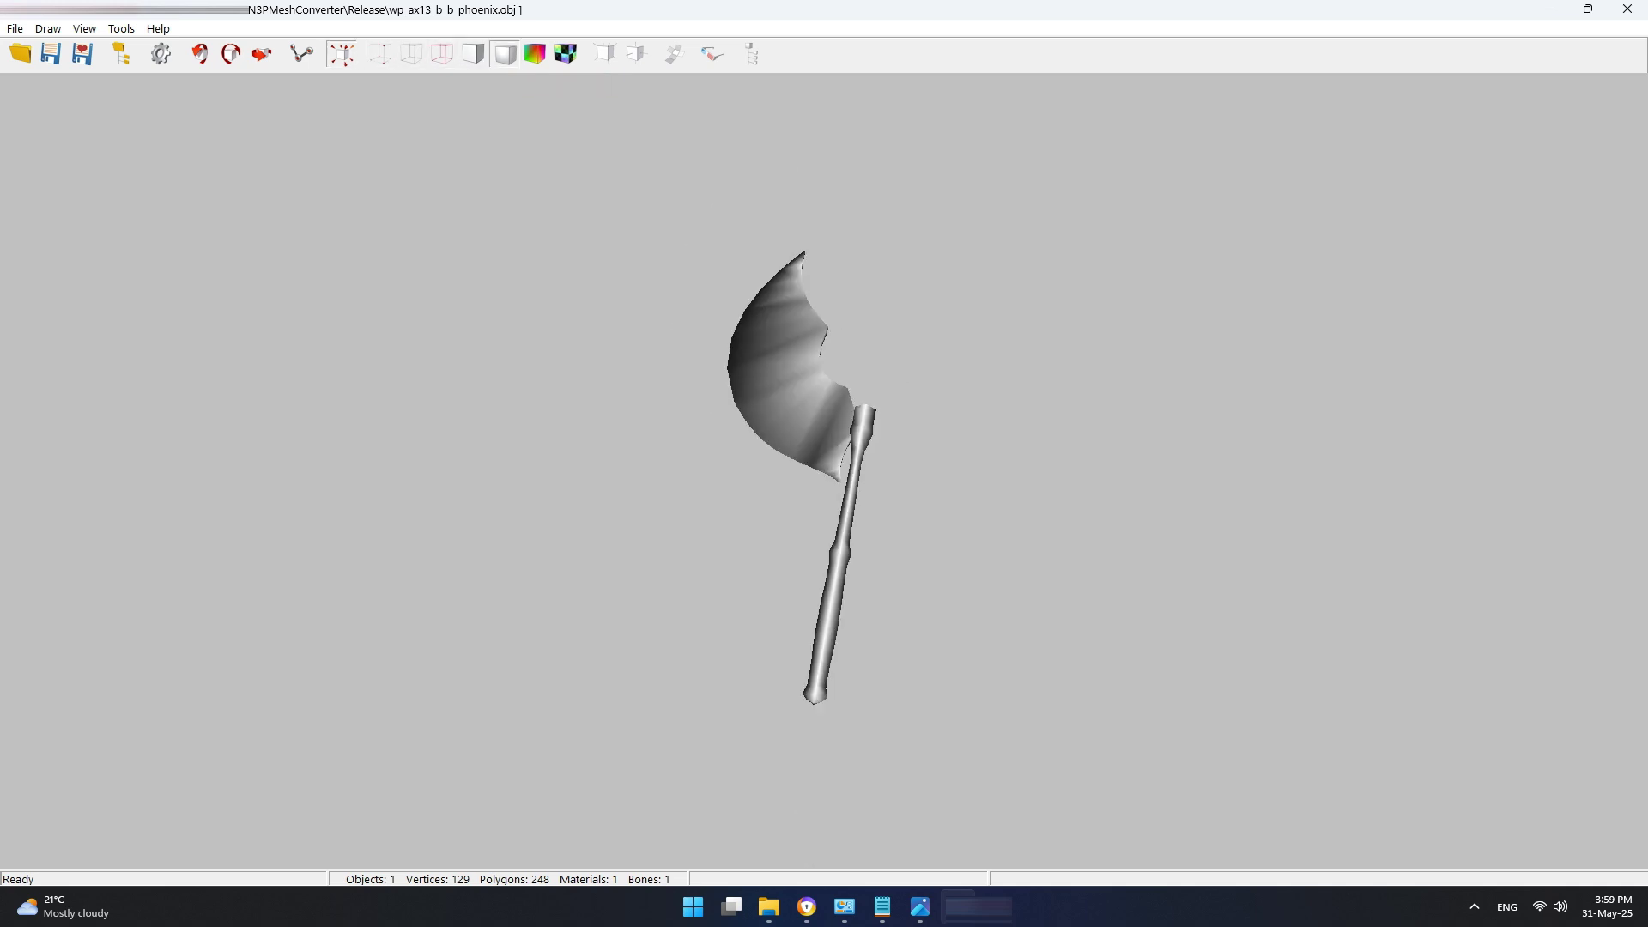
Step: Display the axe with both vertex color shading and its texture, and examine it up close
click(535, 53)
click(567, 54)
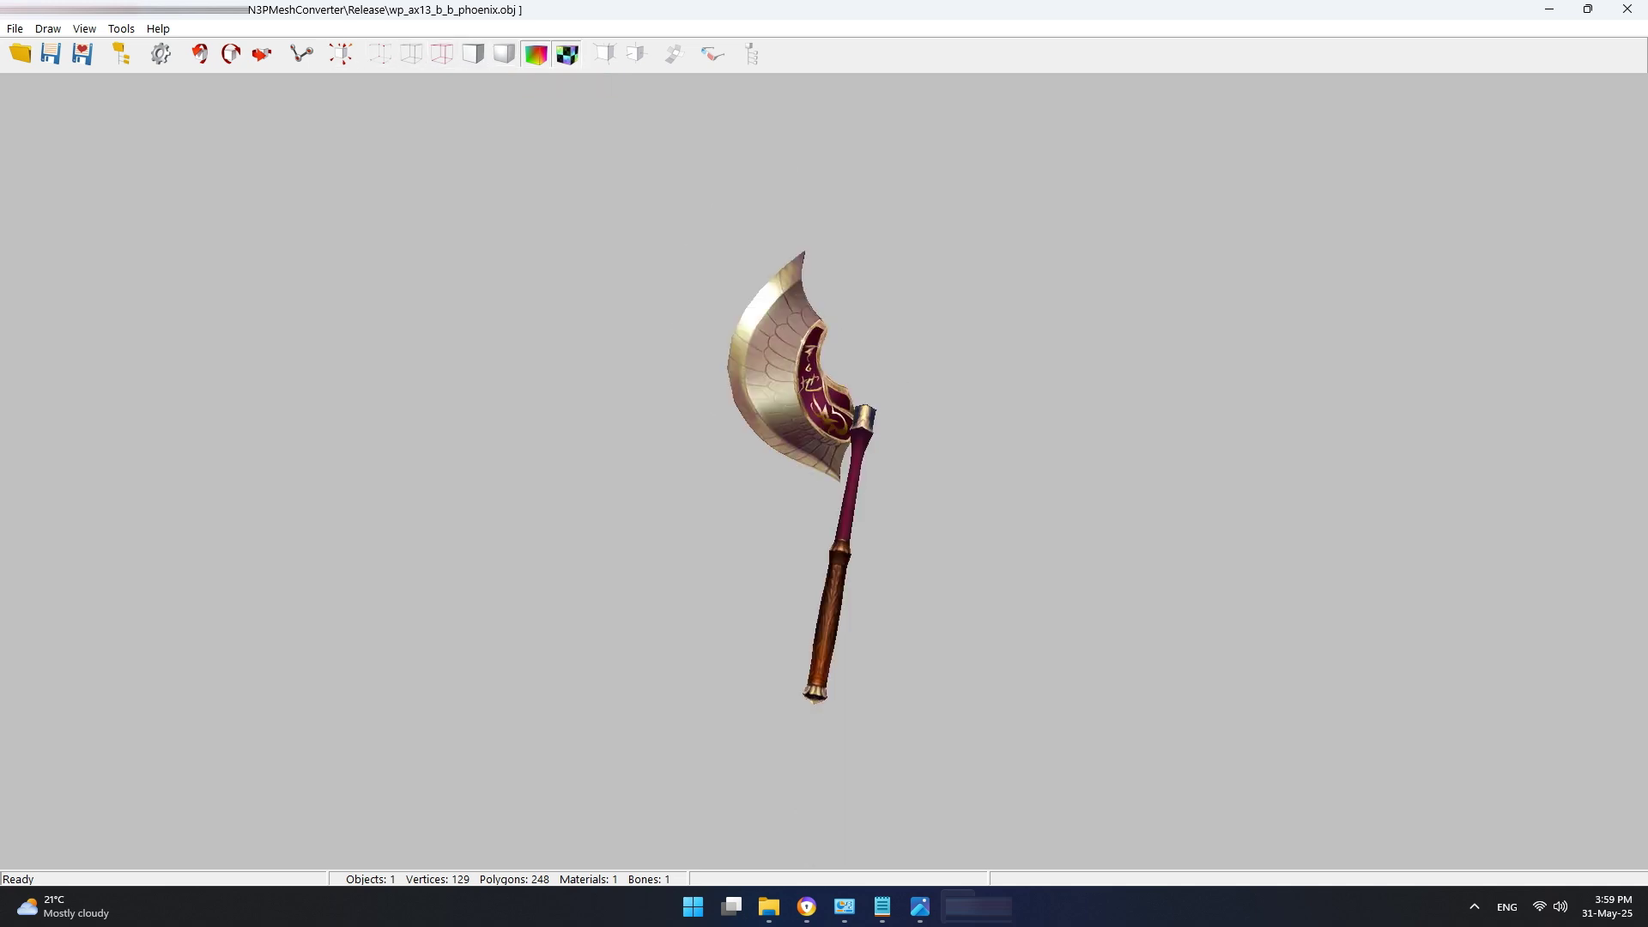
scroll(824, 472, up, 3)
drag(824, 472, 781, 498)
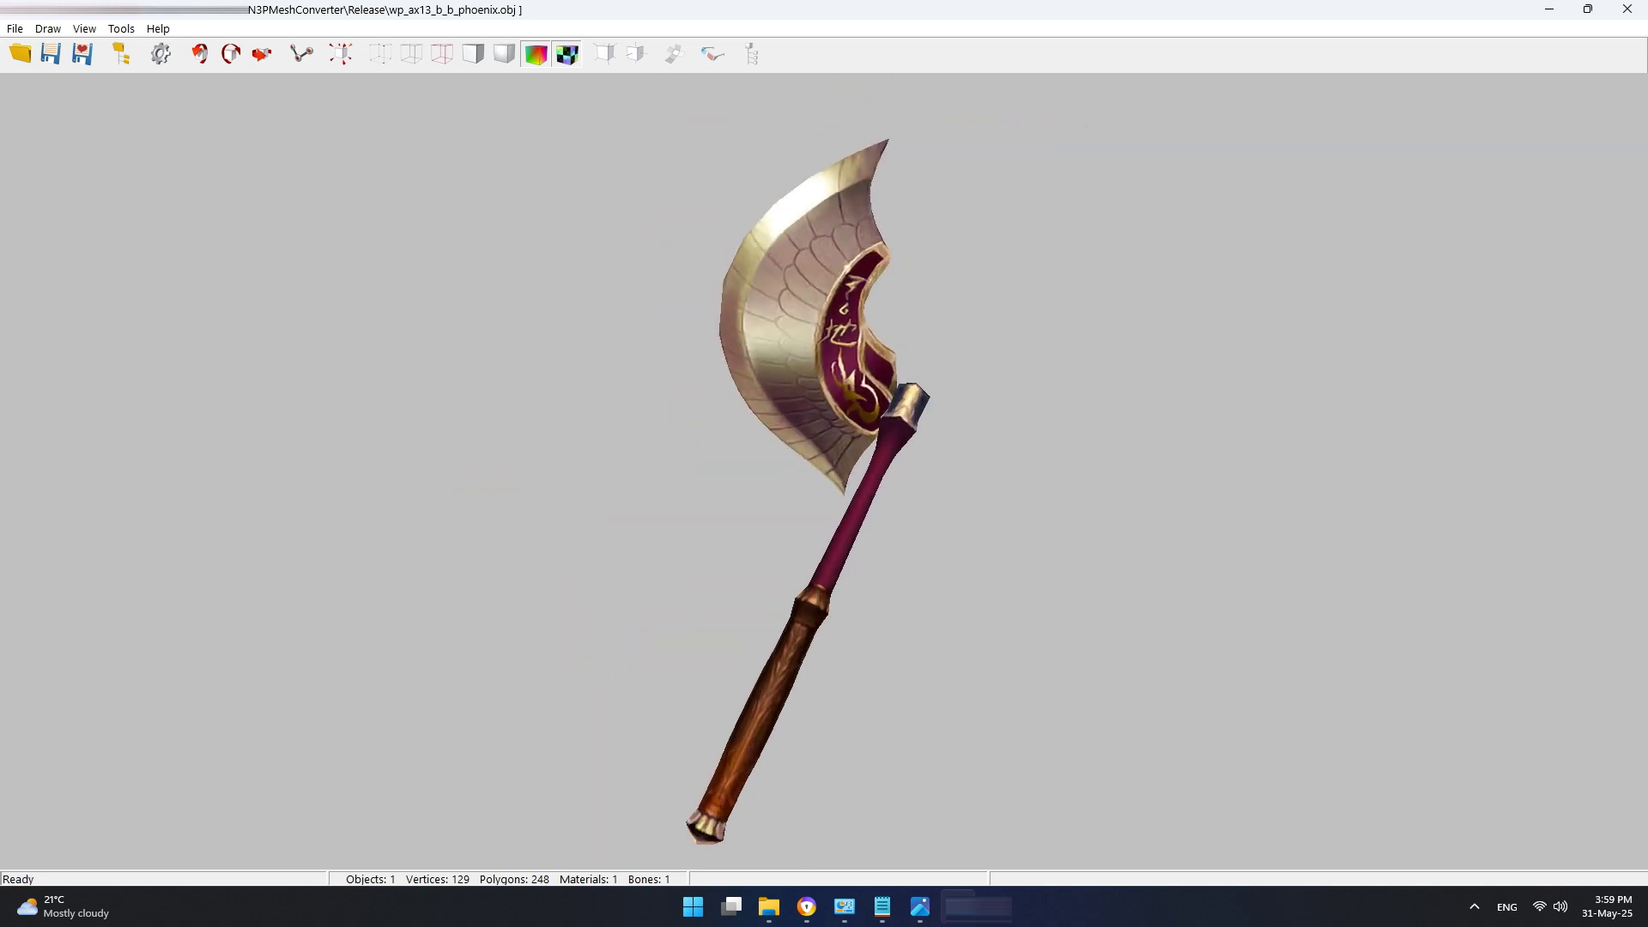
Step: Compare the textured axe with vertex color shading off, and return to untextured smooth shading
click(535, 54)
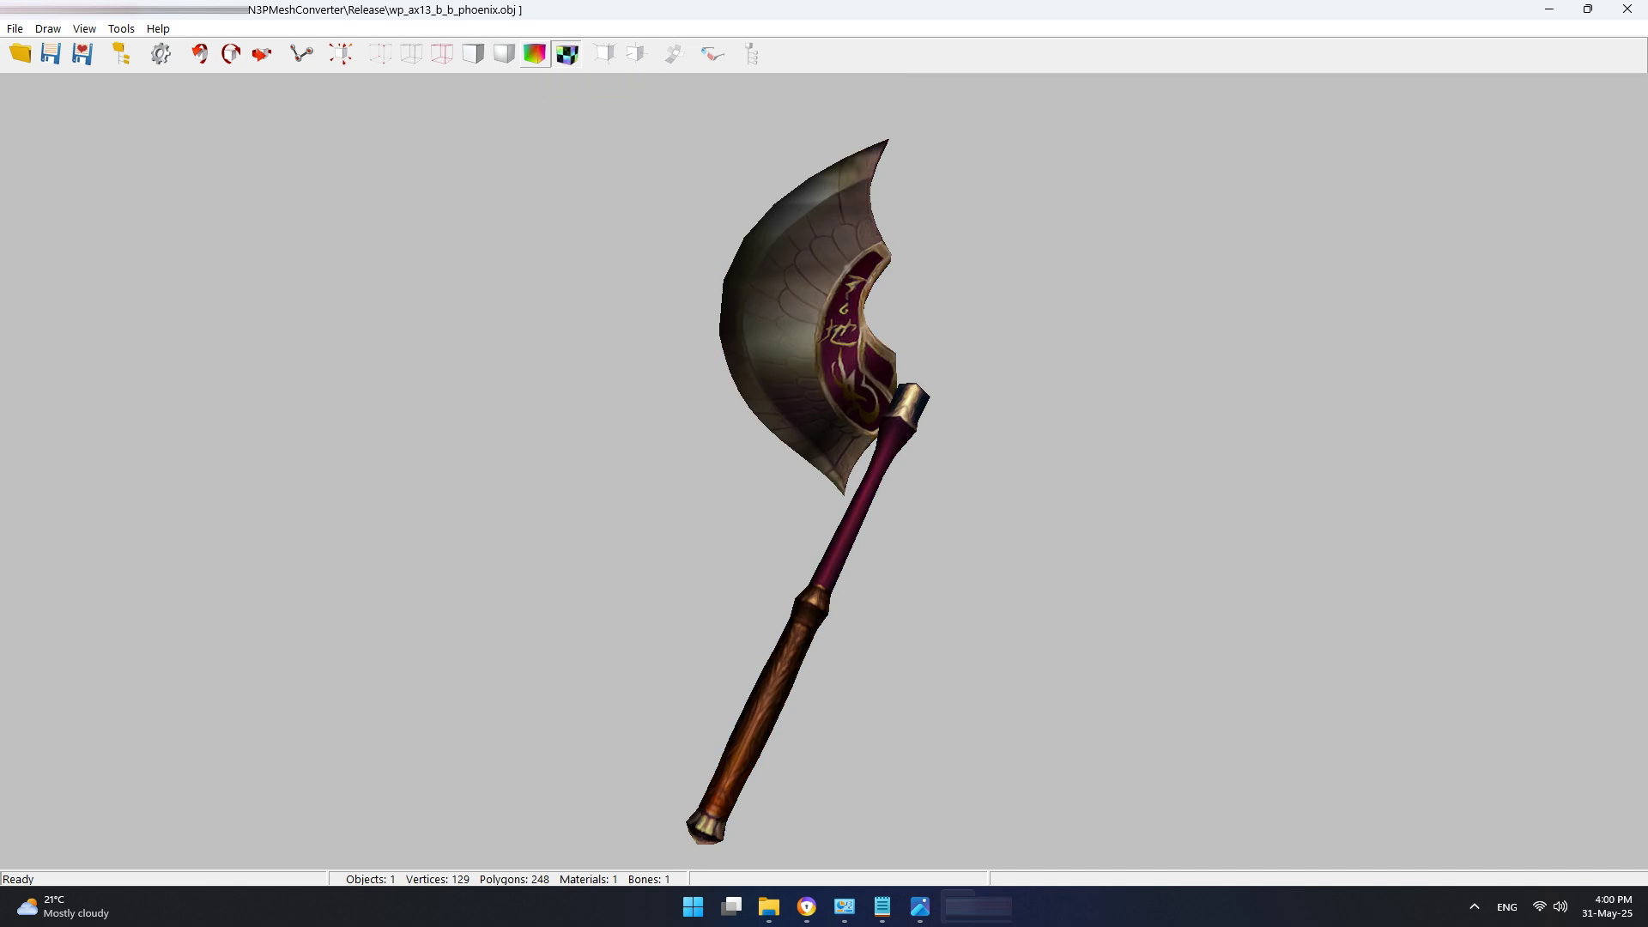
click(567, 53)
click(568, 53)
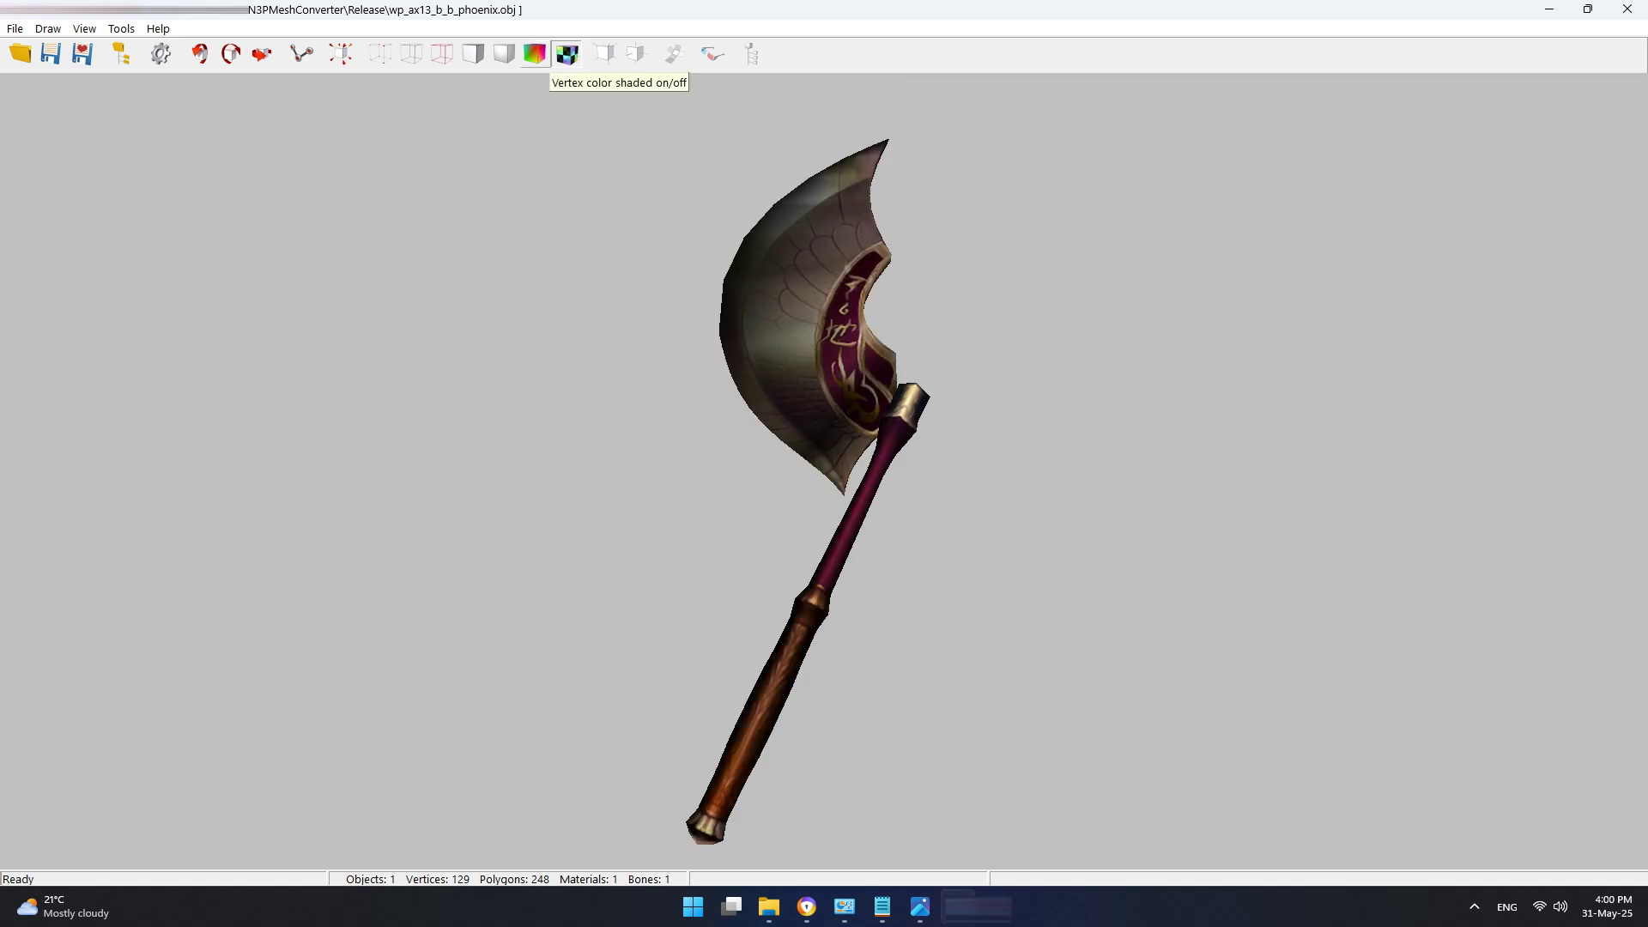
click(534, 53)
click(506, 55)
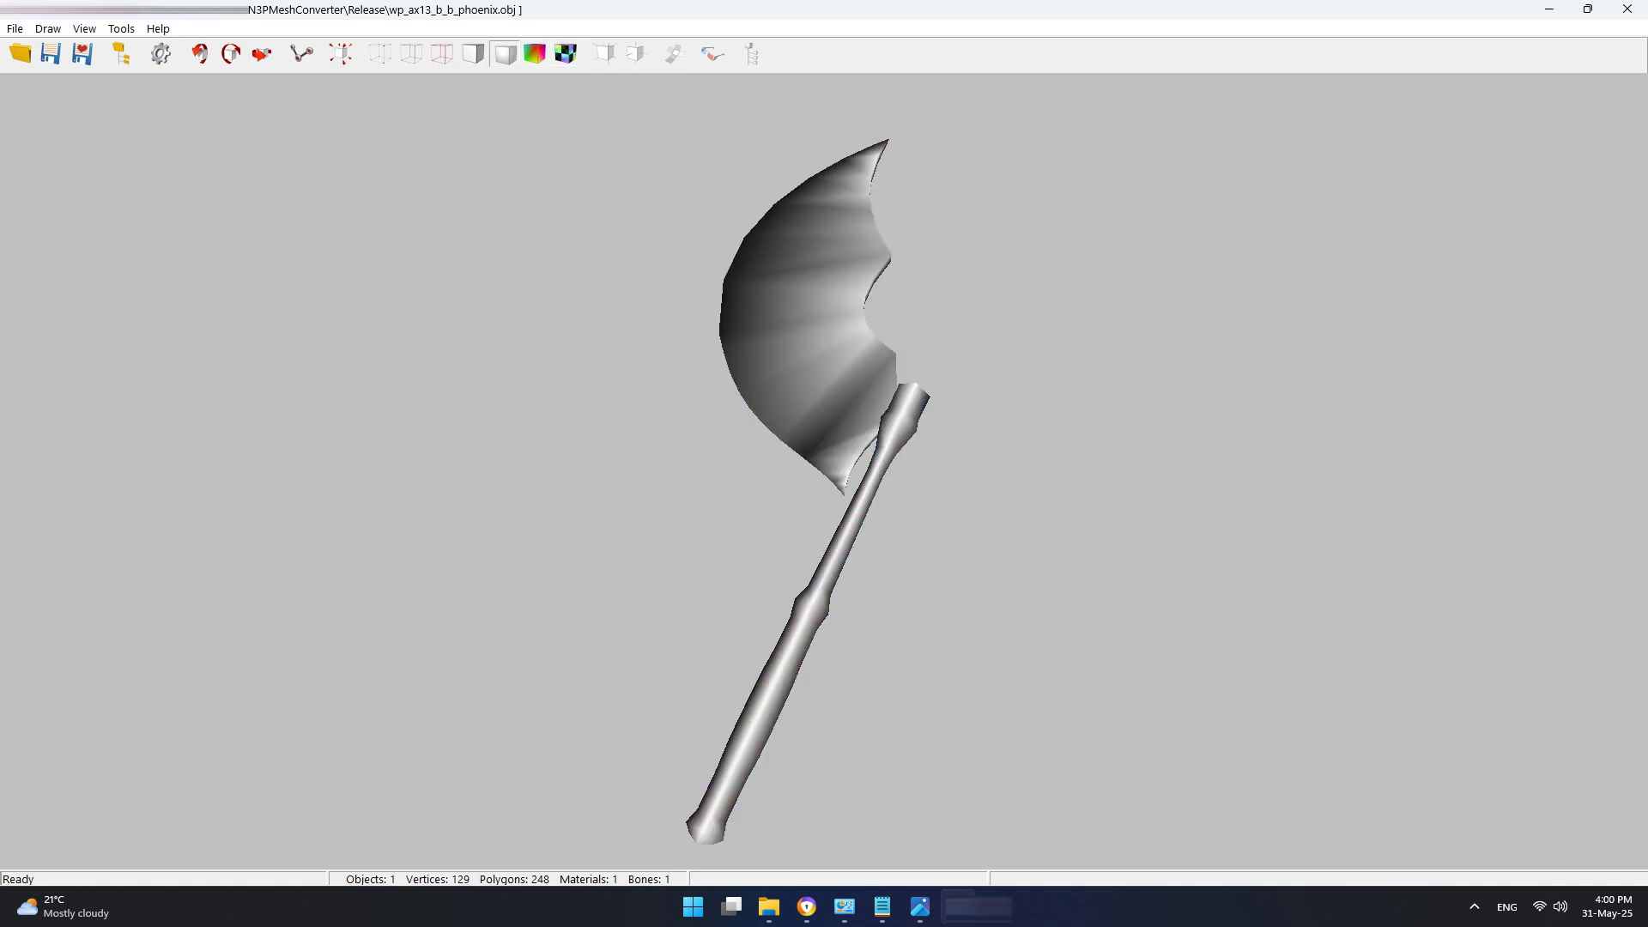
Step: Rotate the smooth-shaded axe to examine its other sides, and switch the display to flat shading
drag(824, 412, 867, 507)
drag(824, 472, 824, 493)
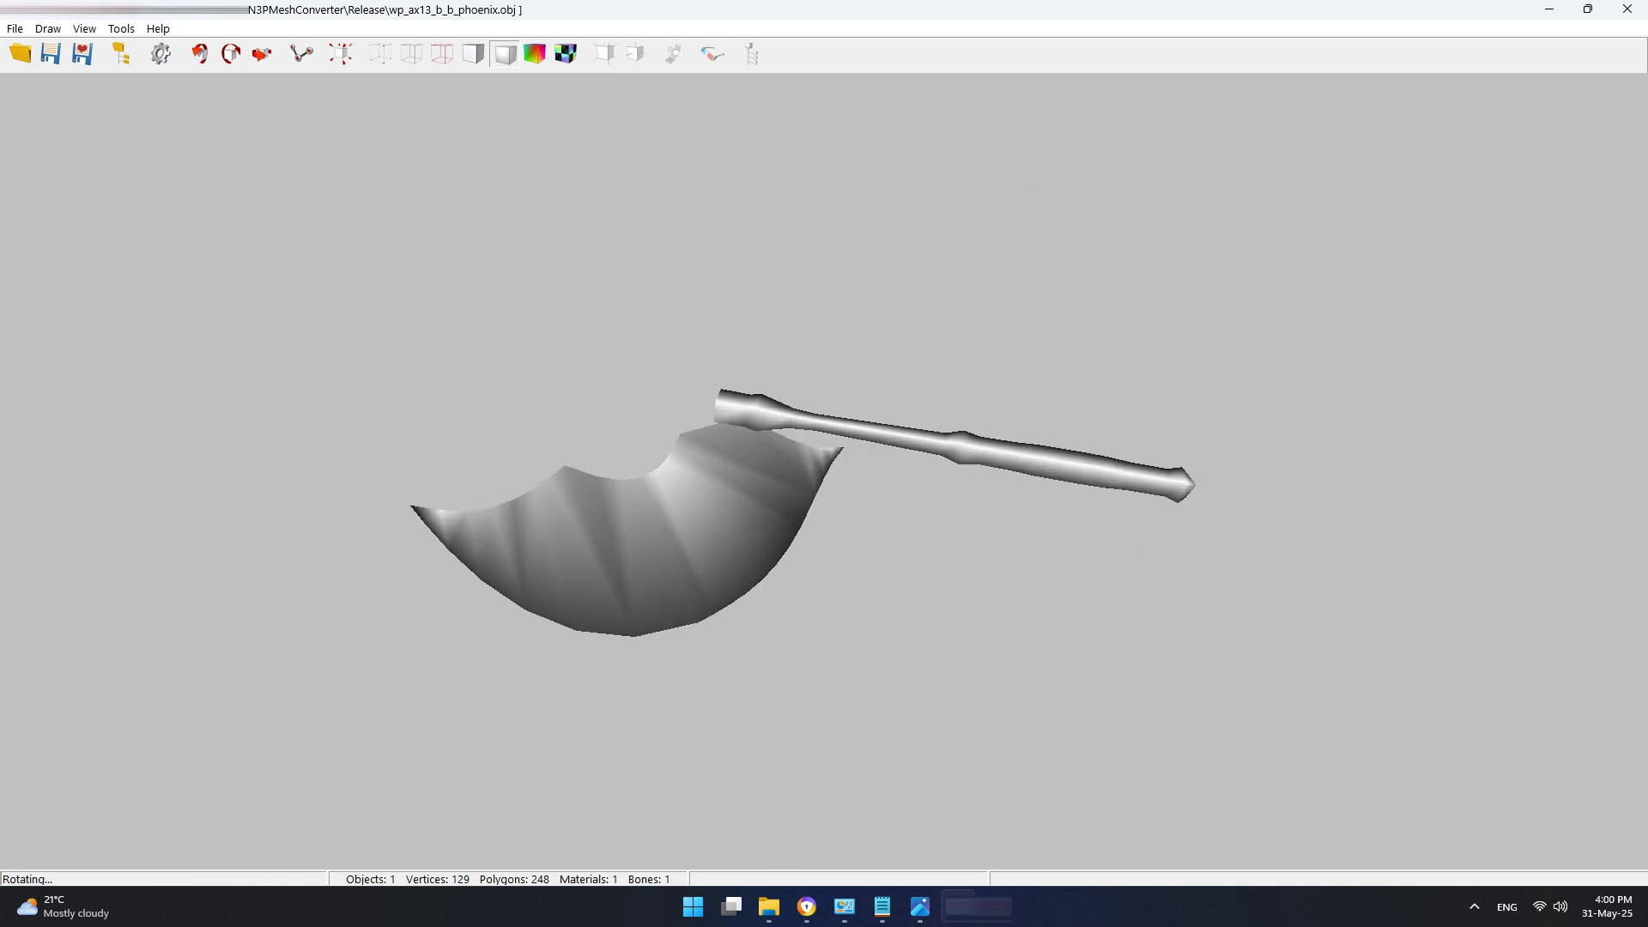
click(505, 54)
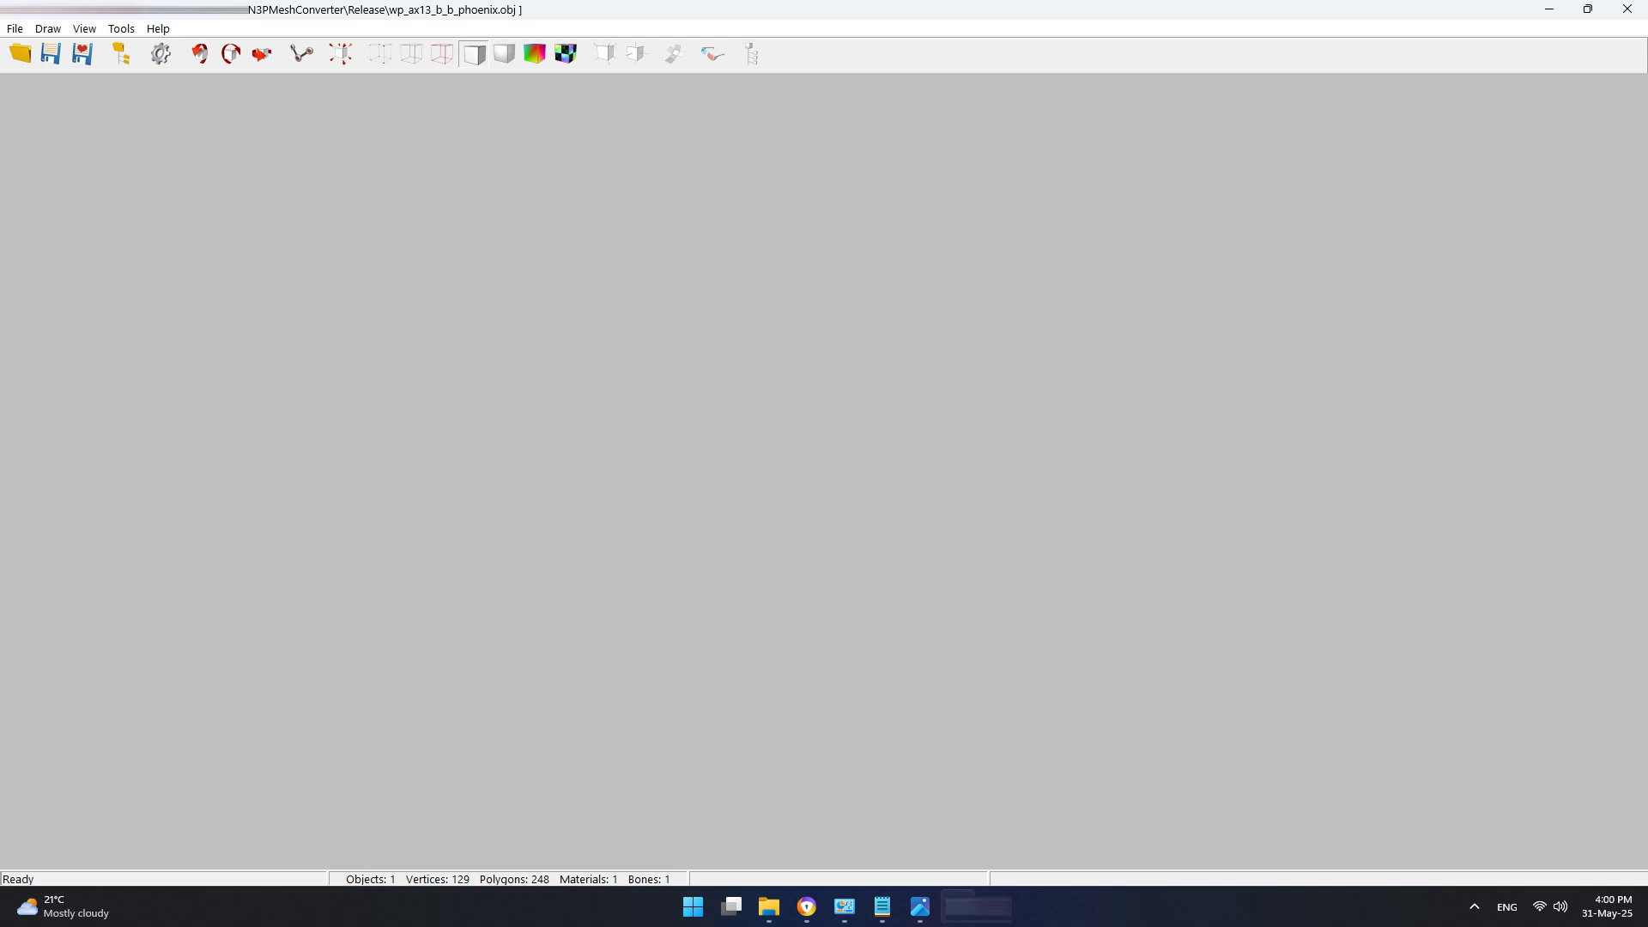
Step: Overlay wireframe edges on the flat-shaded axe model and examine its polygons up close
click(474, 54)
click(443, 54)
click(412, 54)
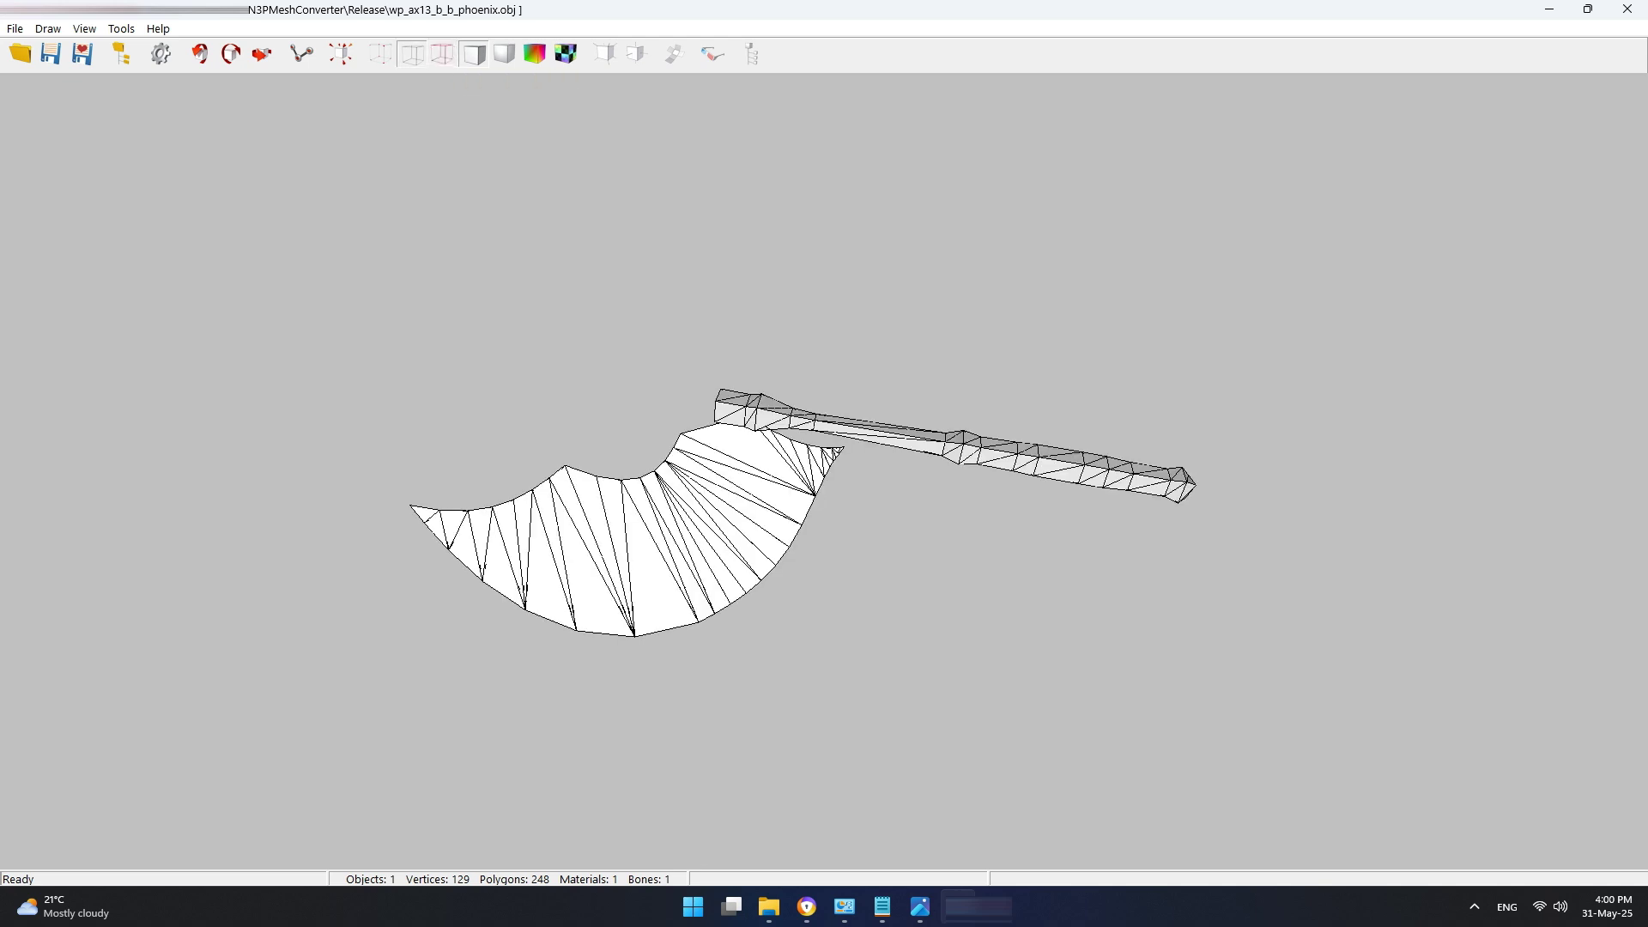
scroll(824, 472, up, 1)
scroll(825, 472, up, 2)
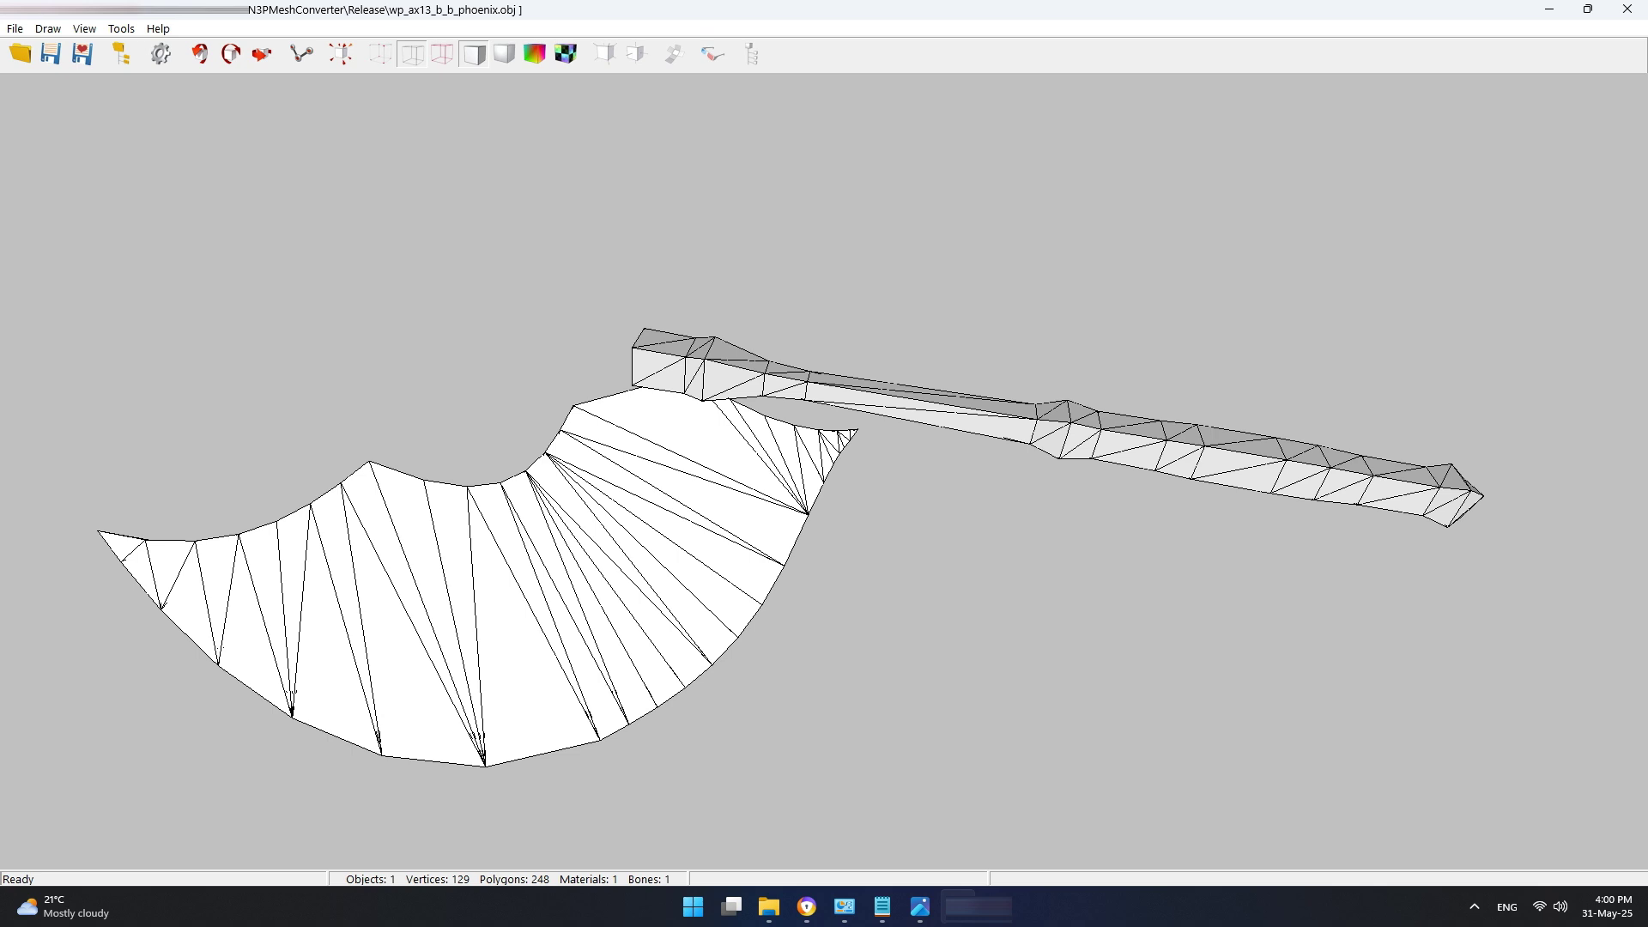
Step: View the wireframe-overlaid axe with its texture, compare it with vertex color shading added, and close the model viewer
click(566, 54)
click(566, 54)
click(567, 54)
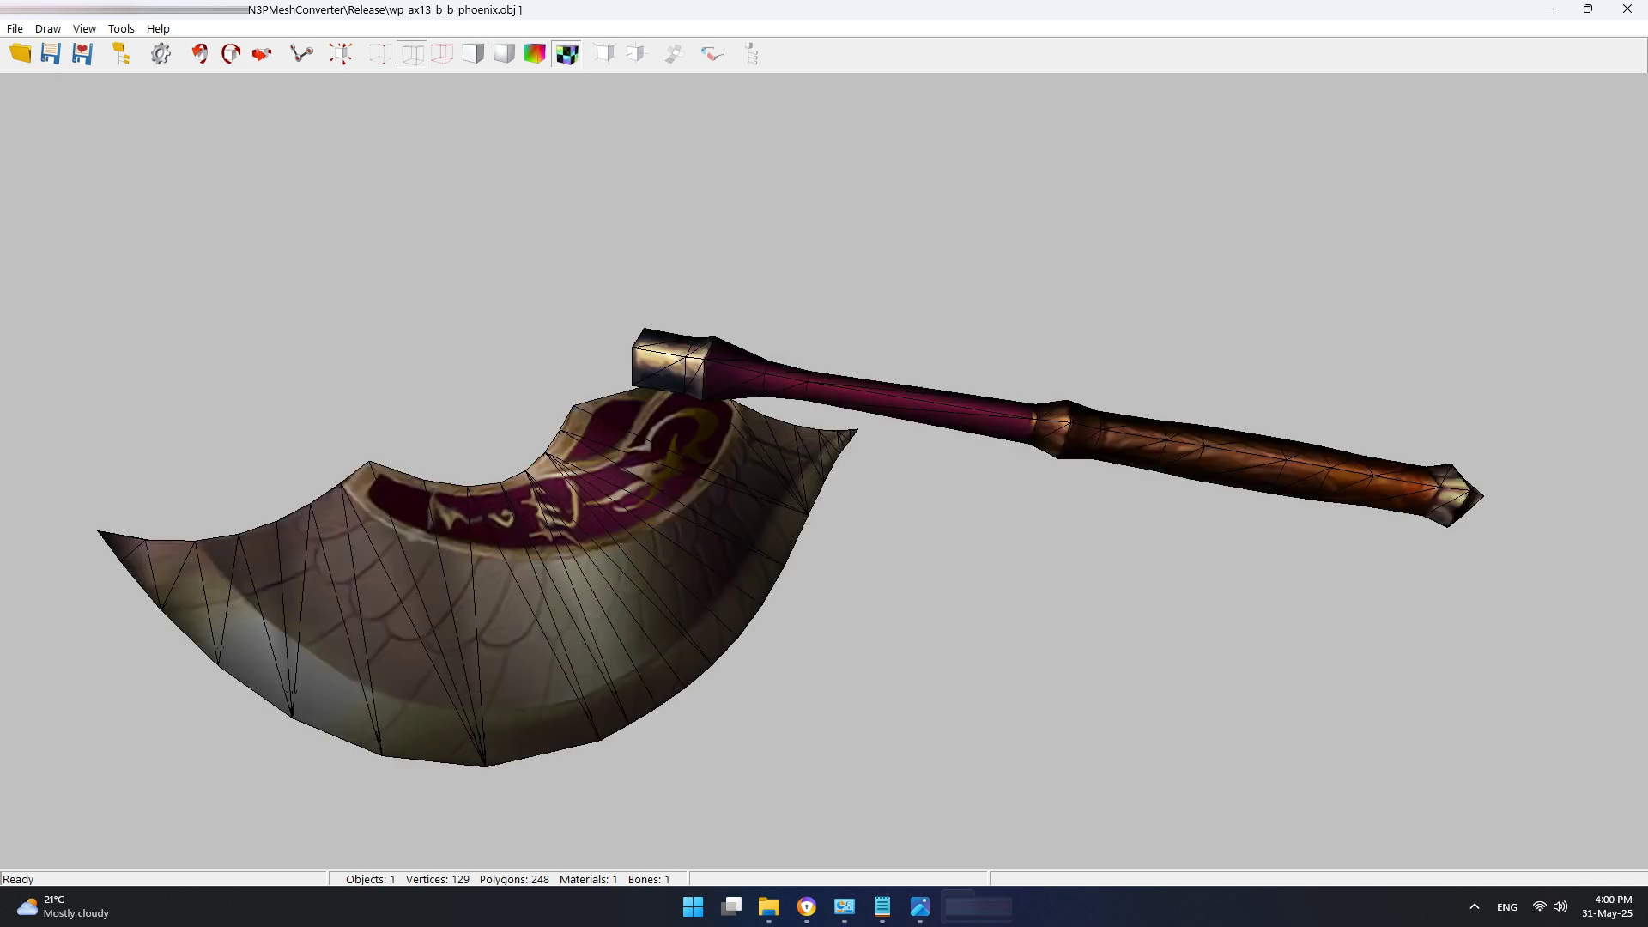
click(535, 54)
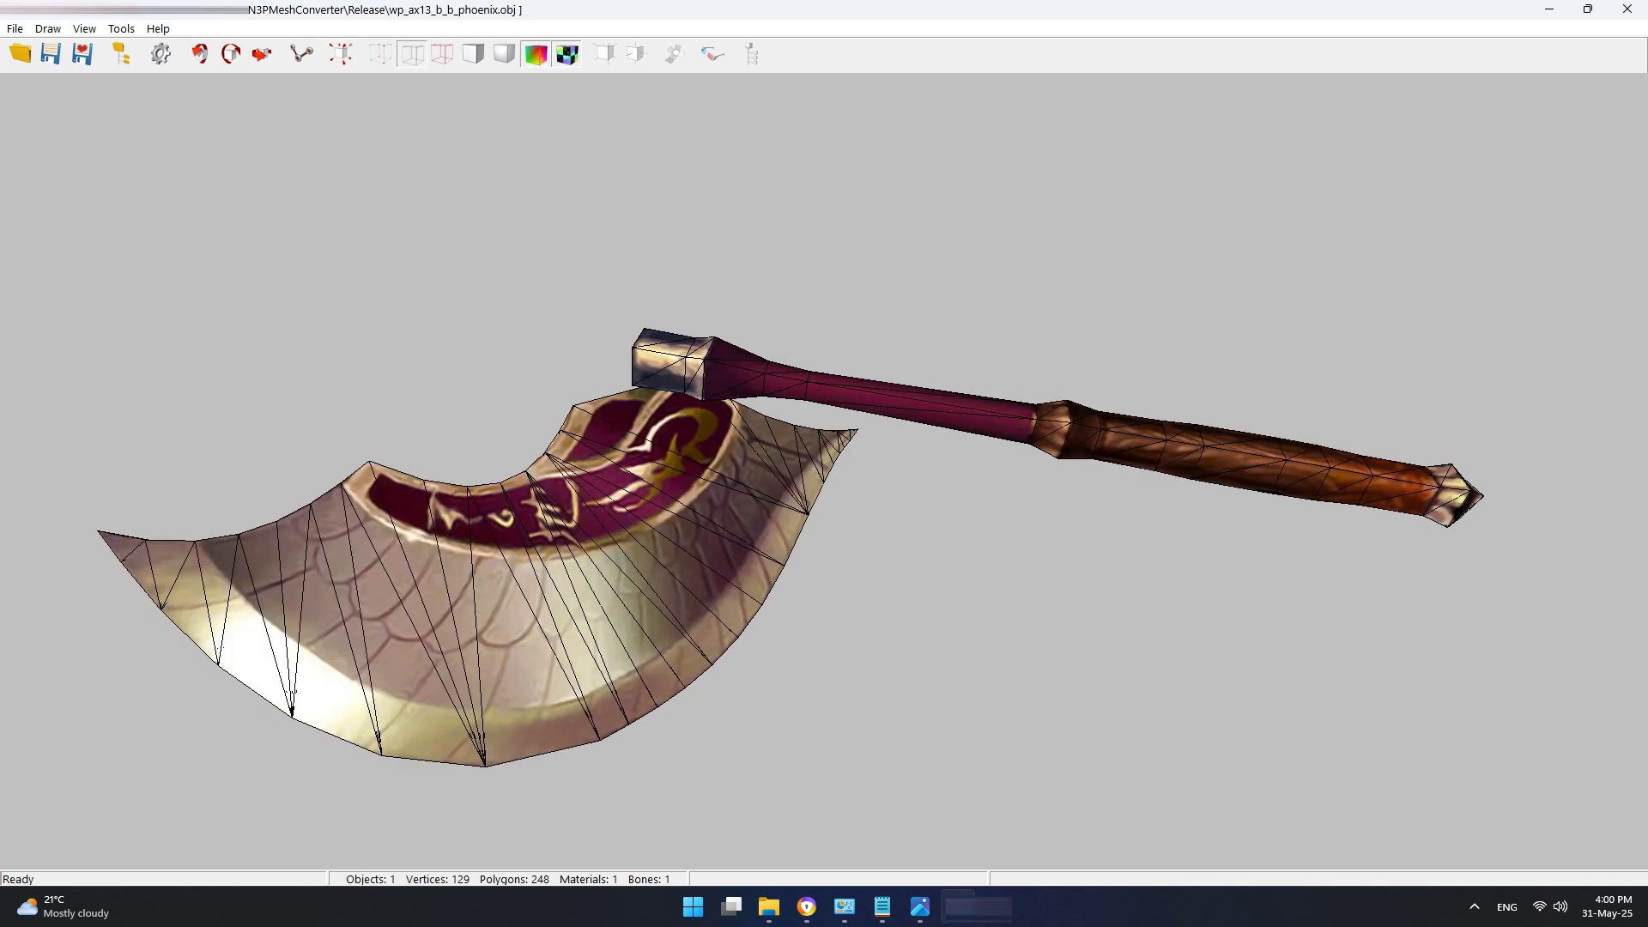
click(1627, 8)
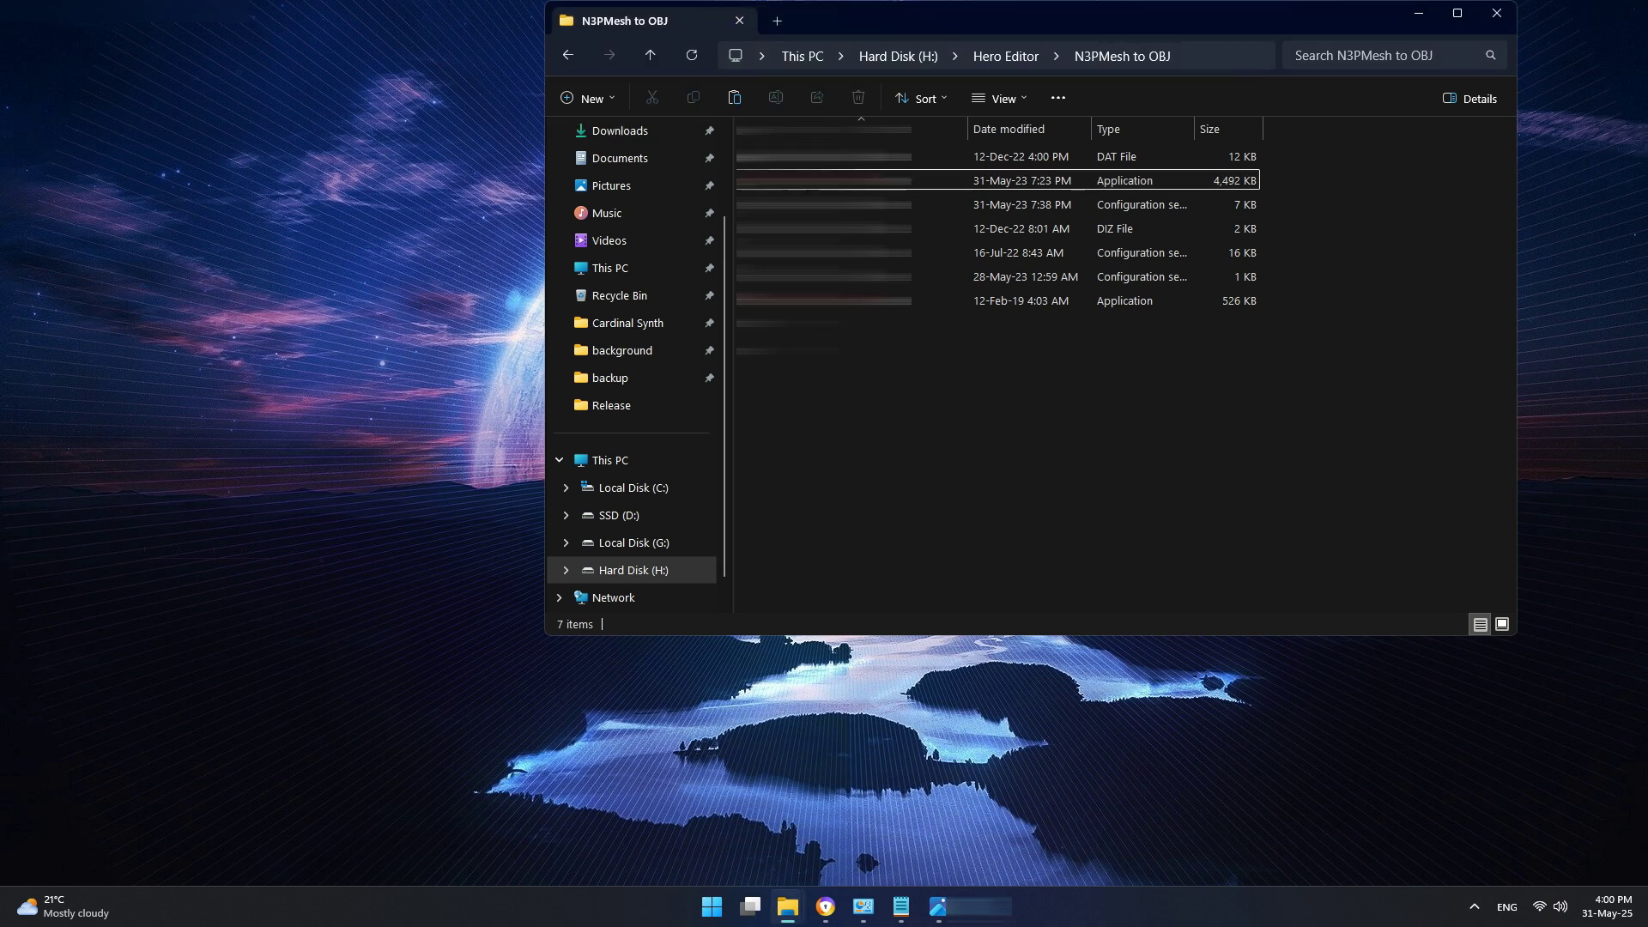
Step: Review the files in the Release subfolder of N3PMeshConverter and return to the N3PMeshConverter folder
click(649, 55)
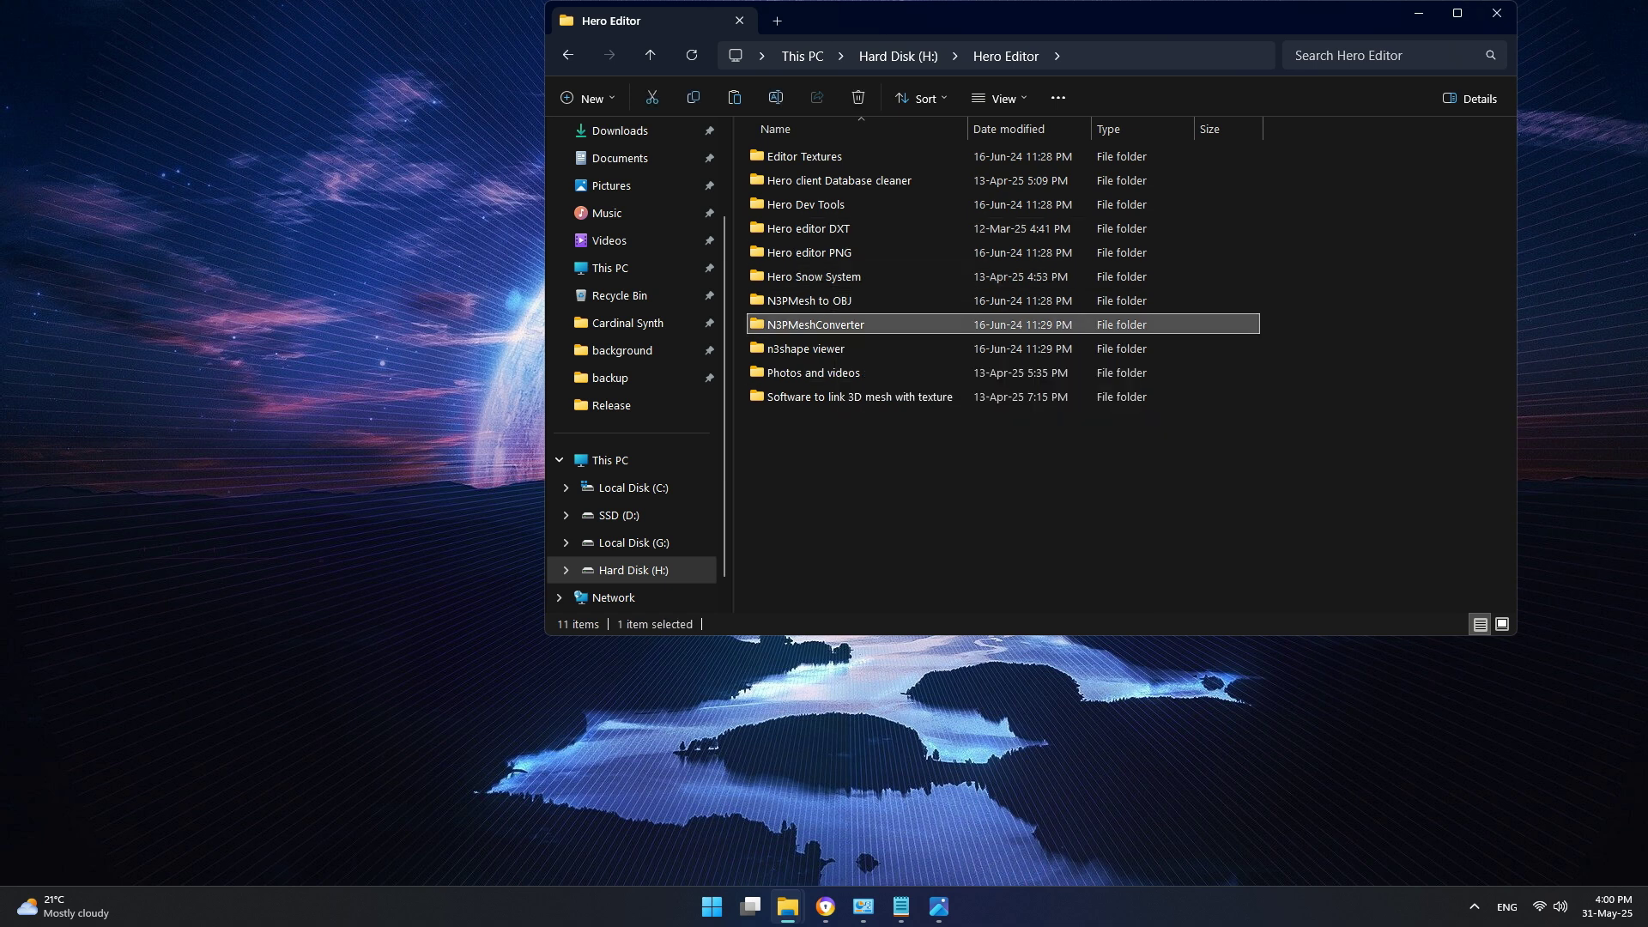
double_click(815, 324)
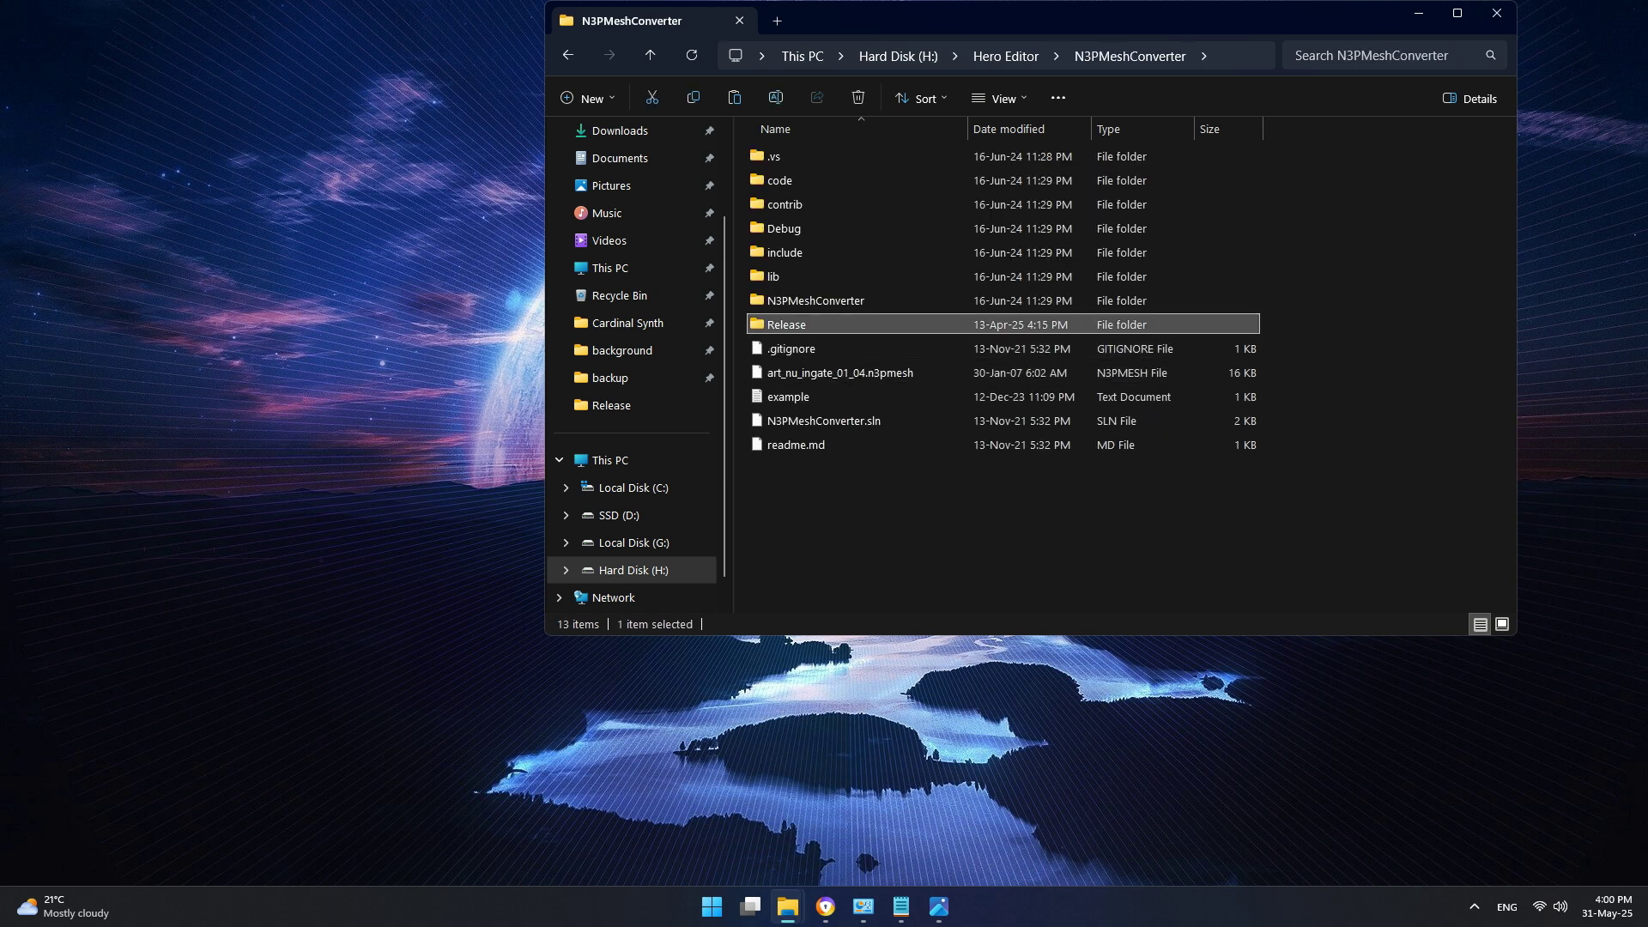
double_click(815, 324)
scroll(815, 435, down, 5)
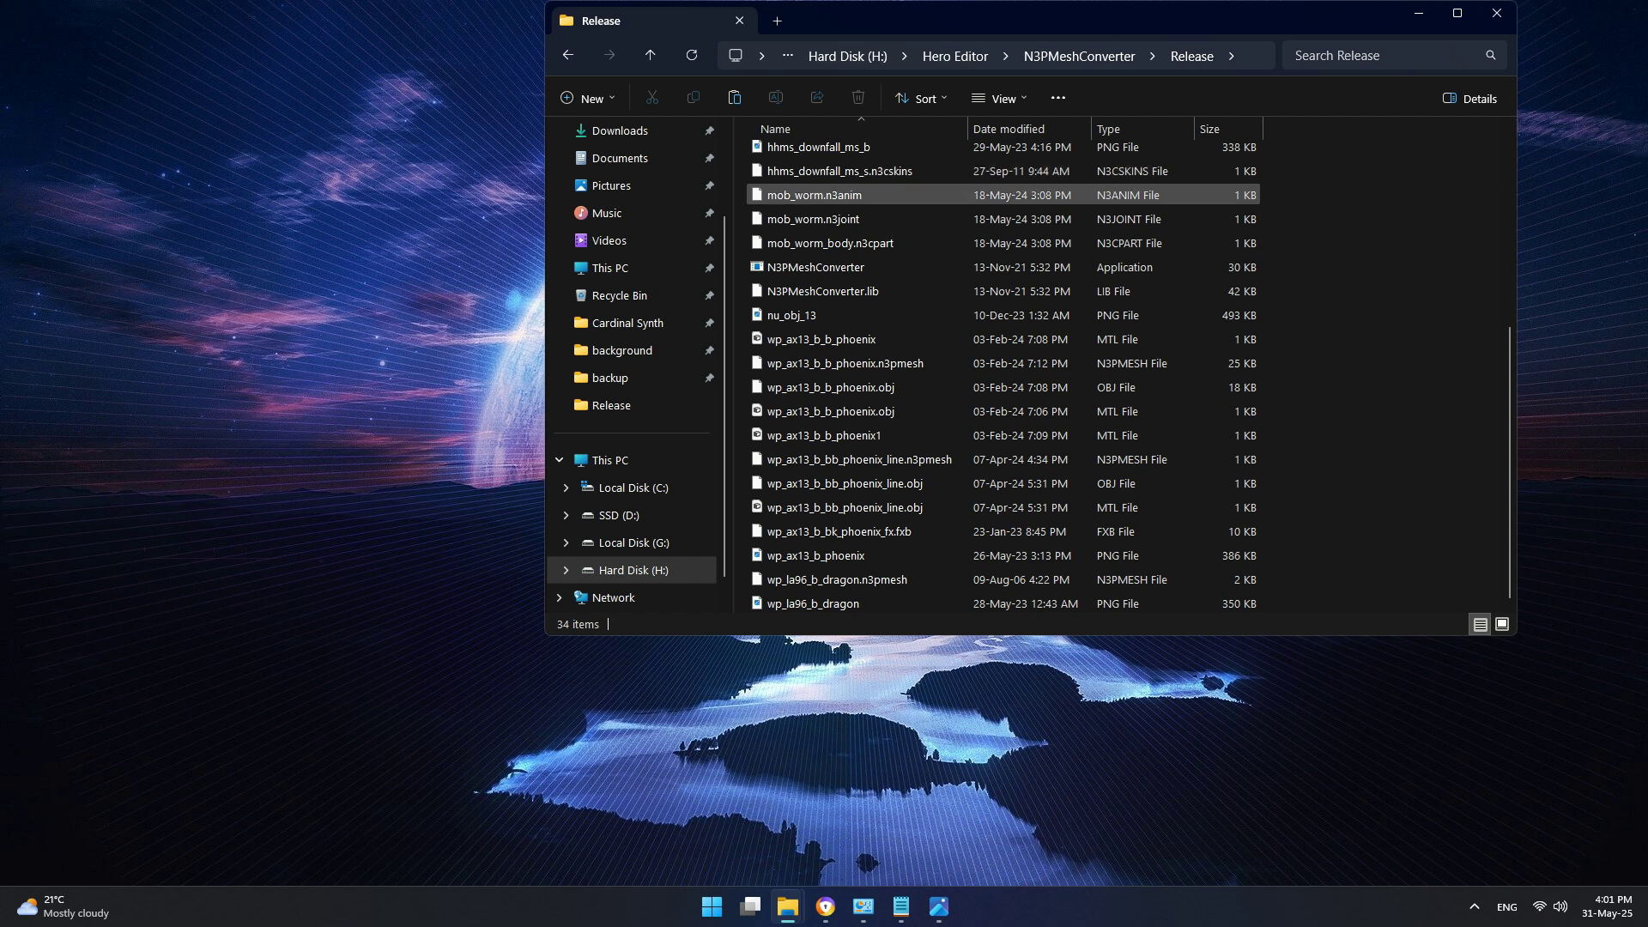
click(650, 55)
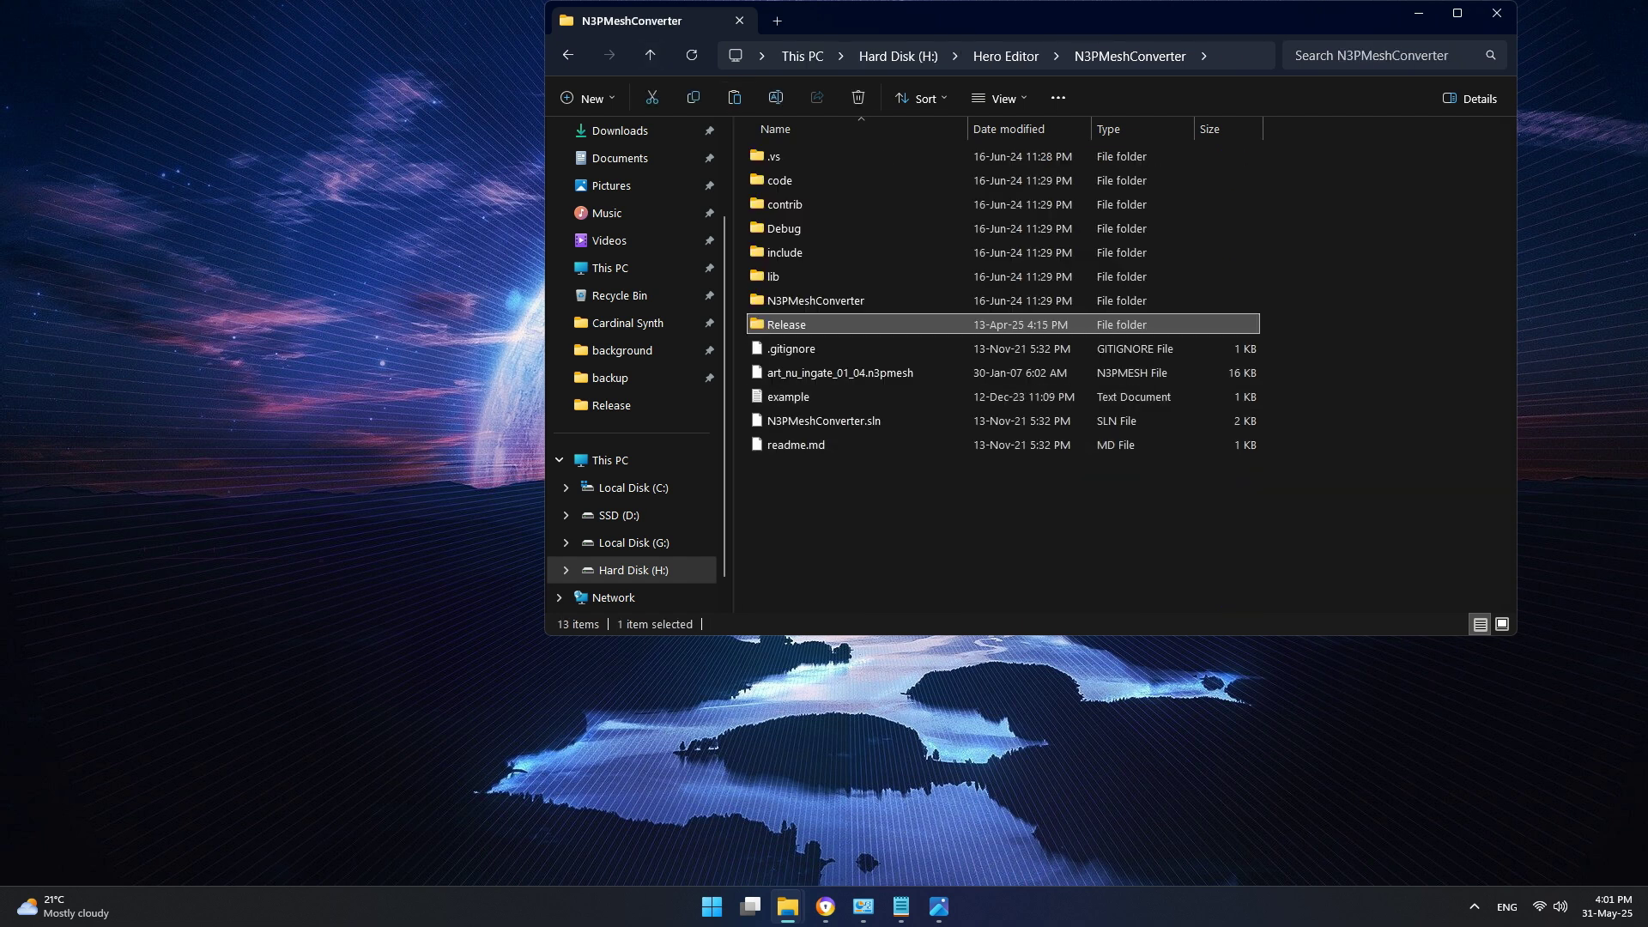
click(996, 513)
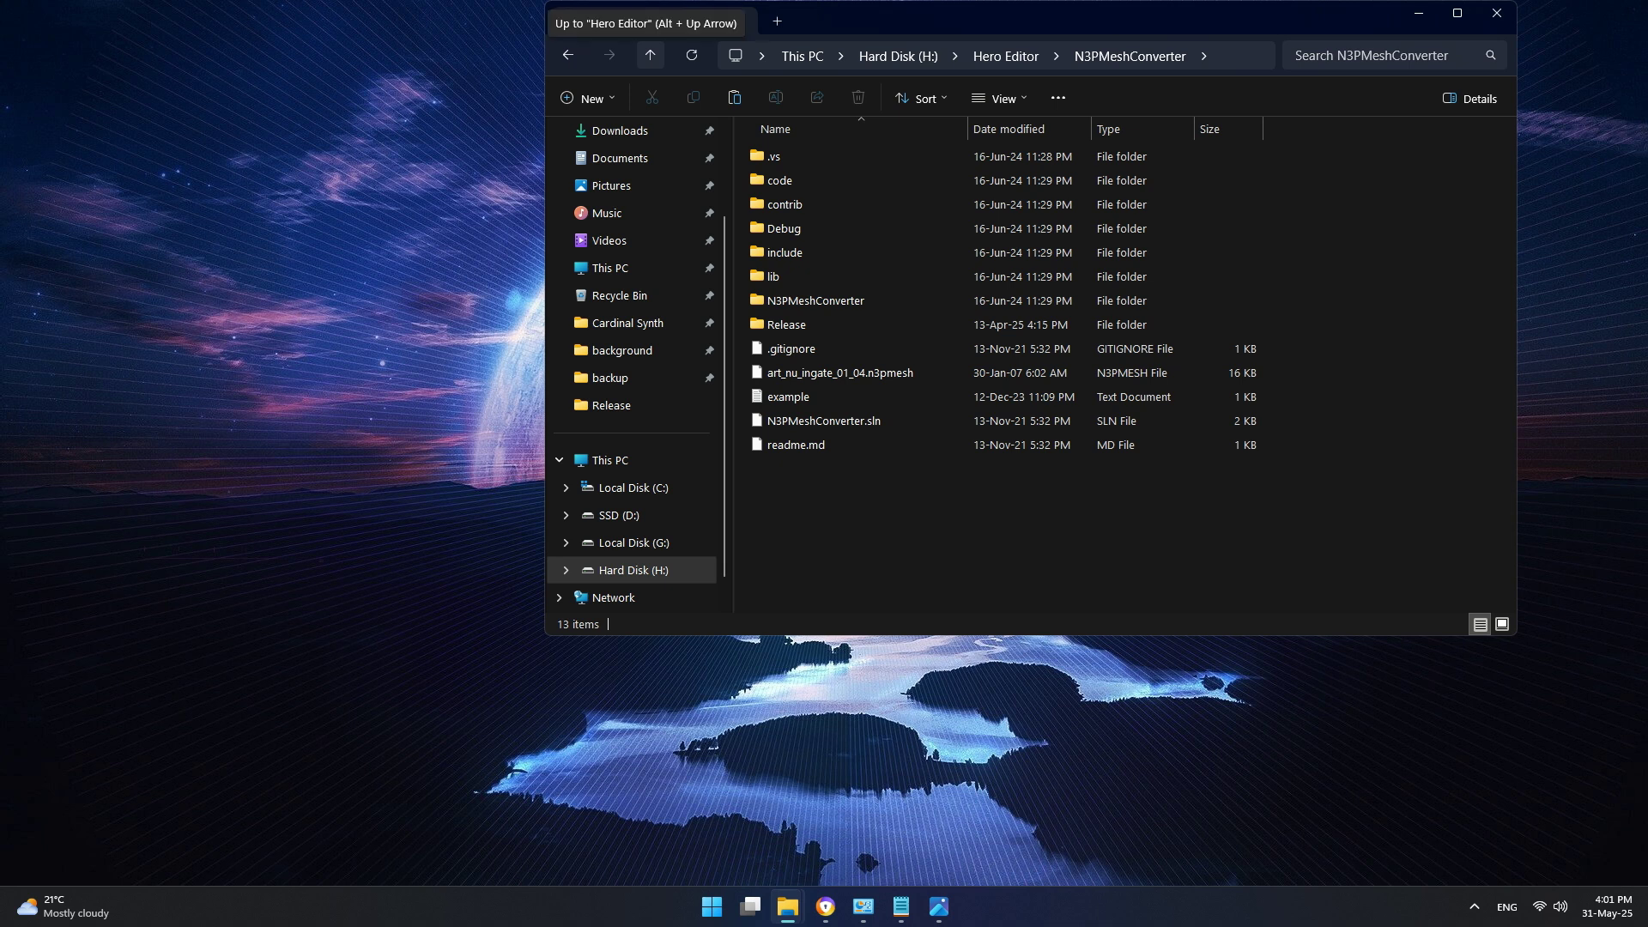
Step: Review the contents of the Hero Snow System and Hero client Database cleaner folders inside Hero Editor
click(649, 55)
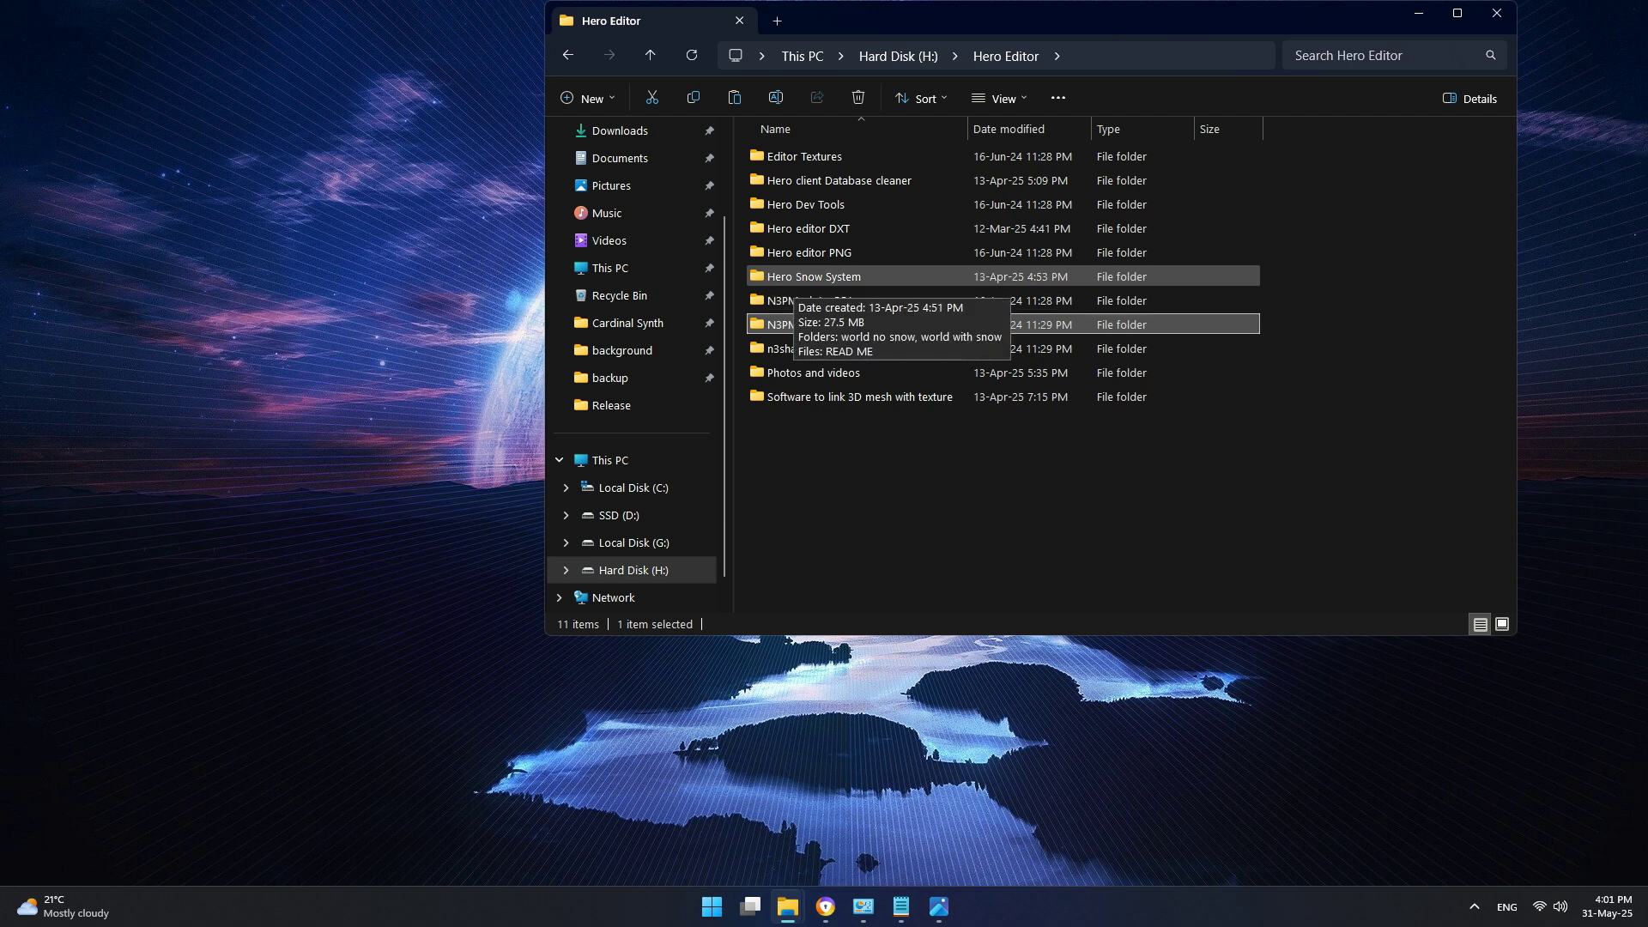
double_click(790, 278)
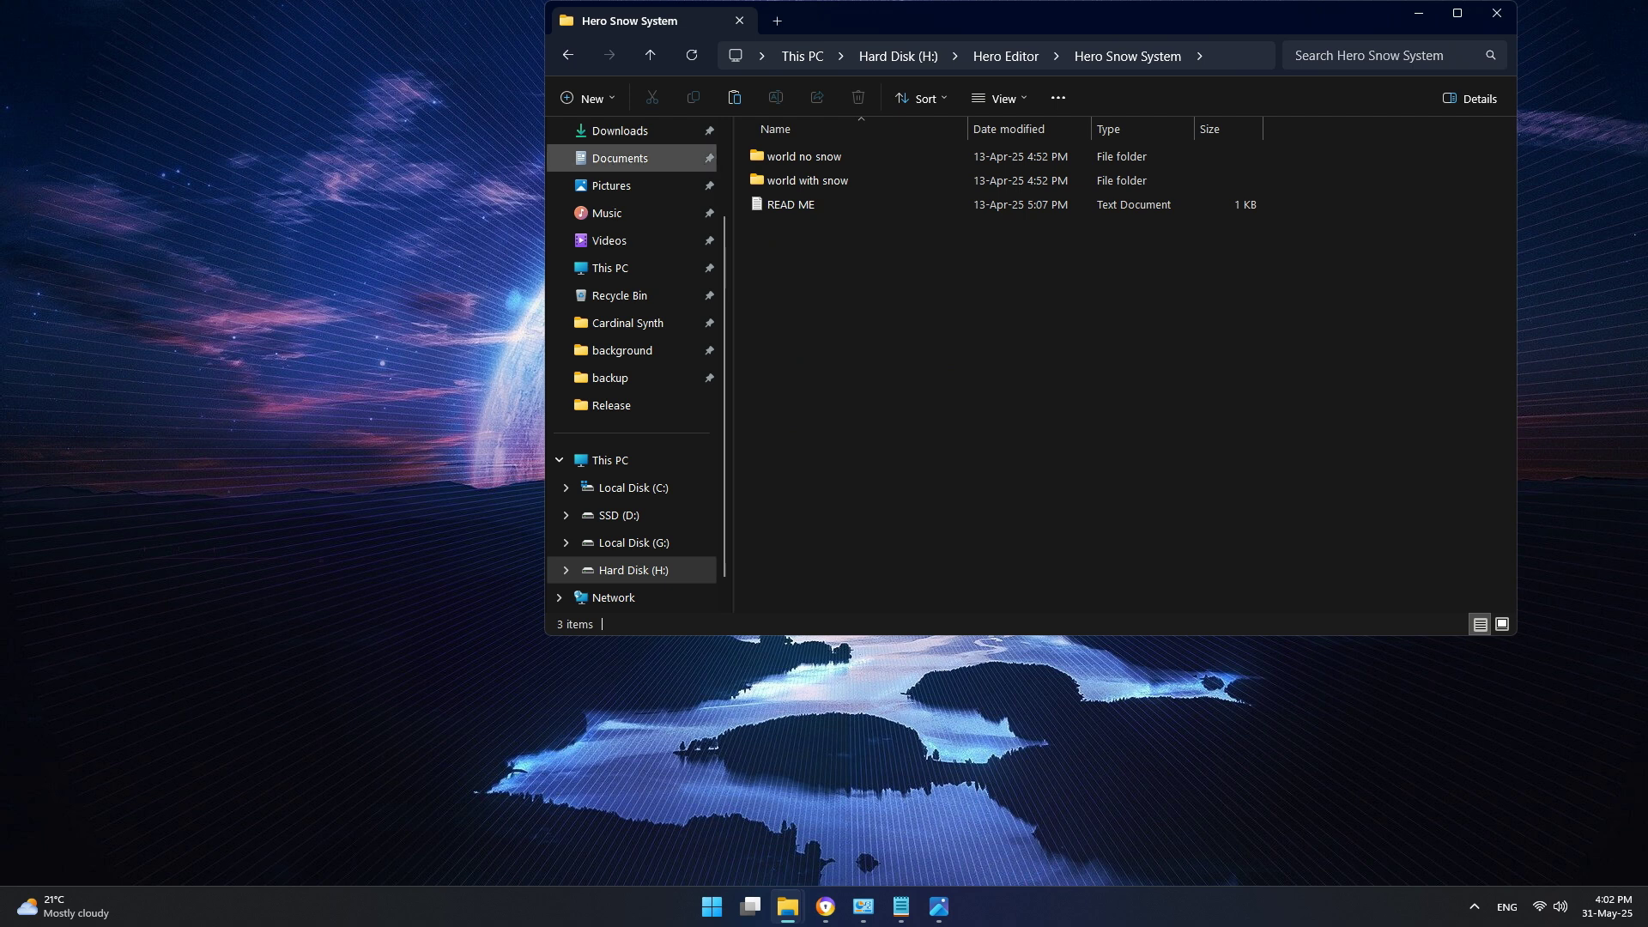
click(650, 55)
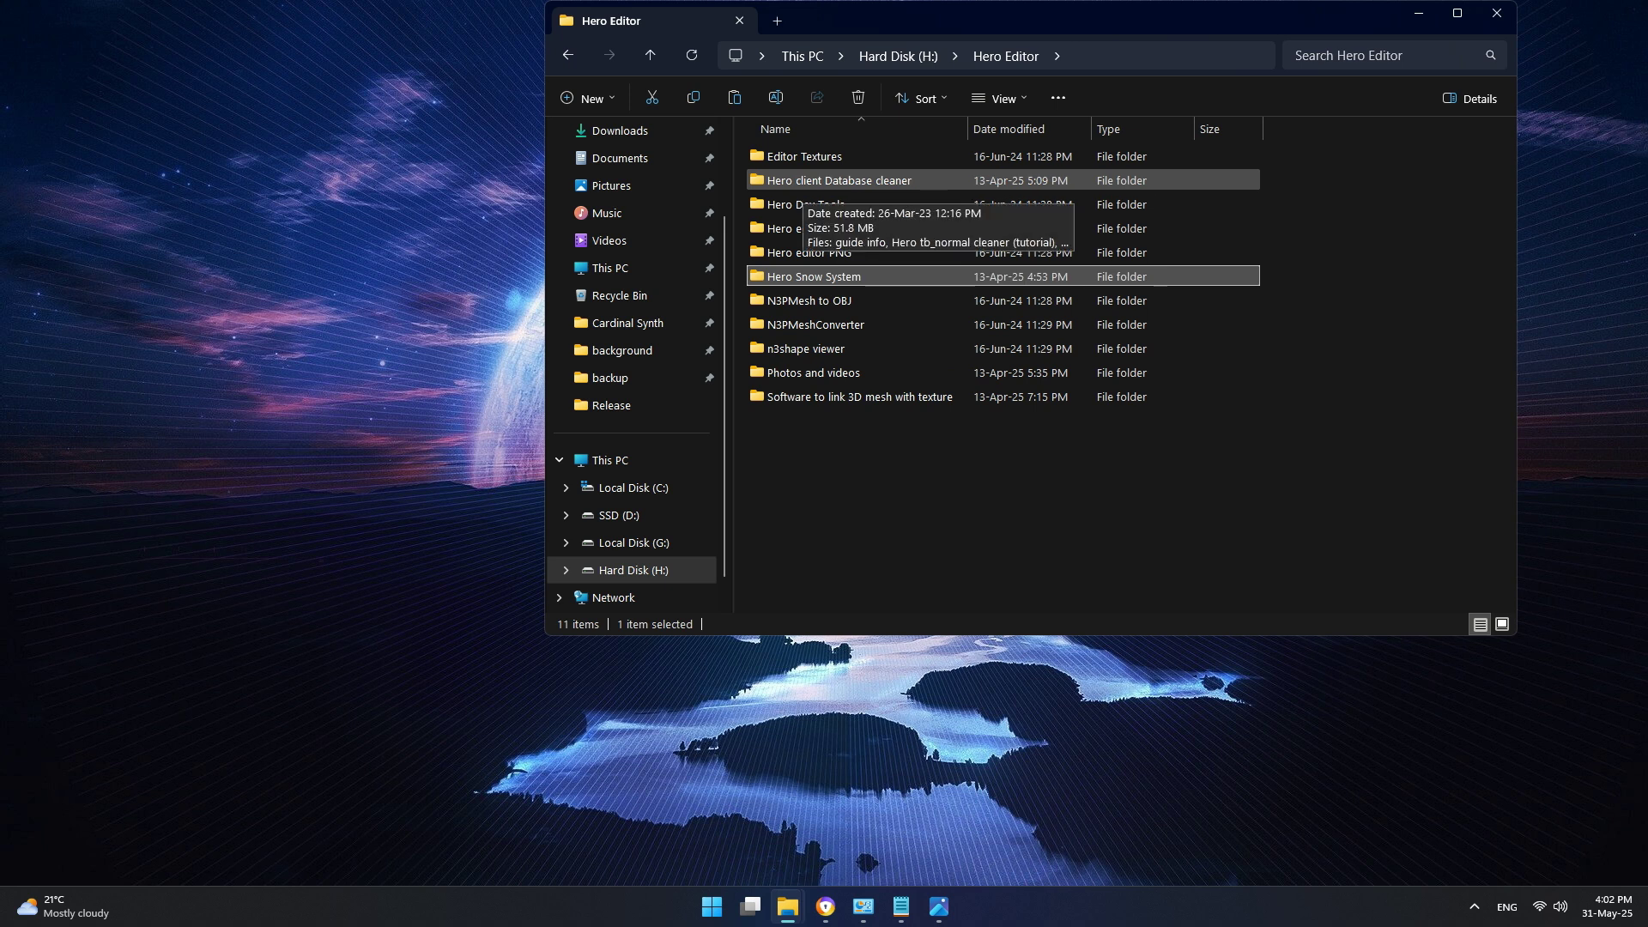
double_click(794, 182)
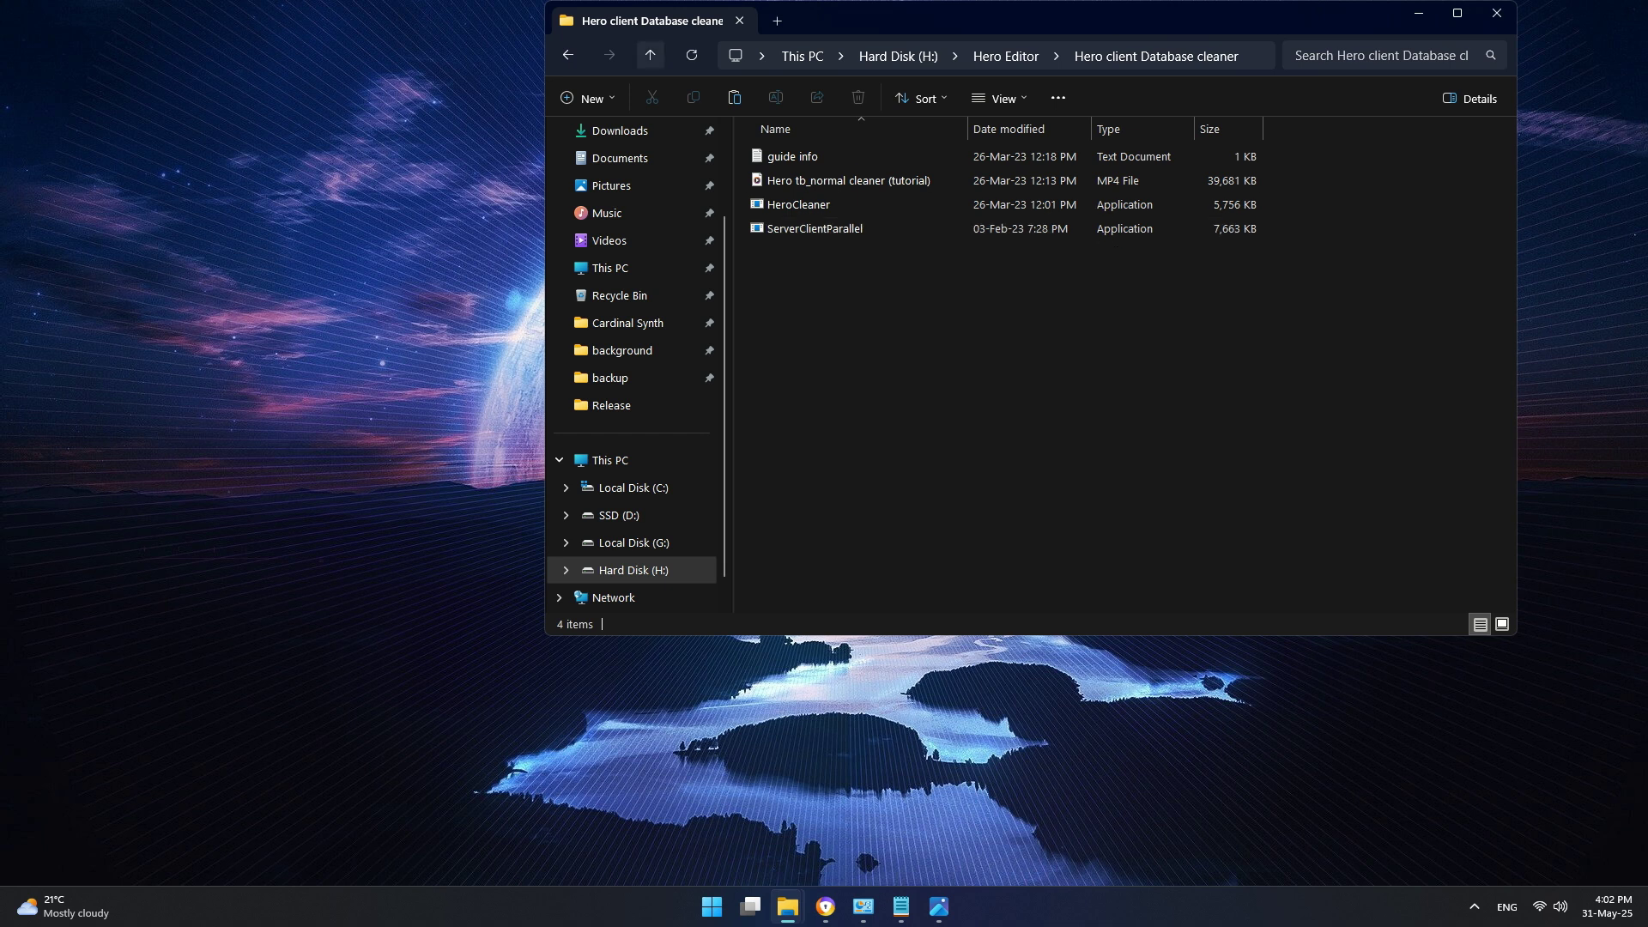
click(650, 55)
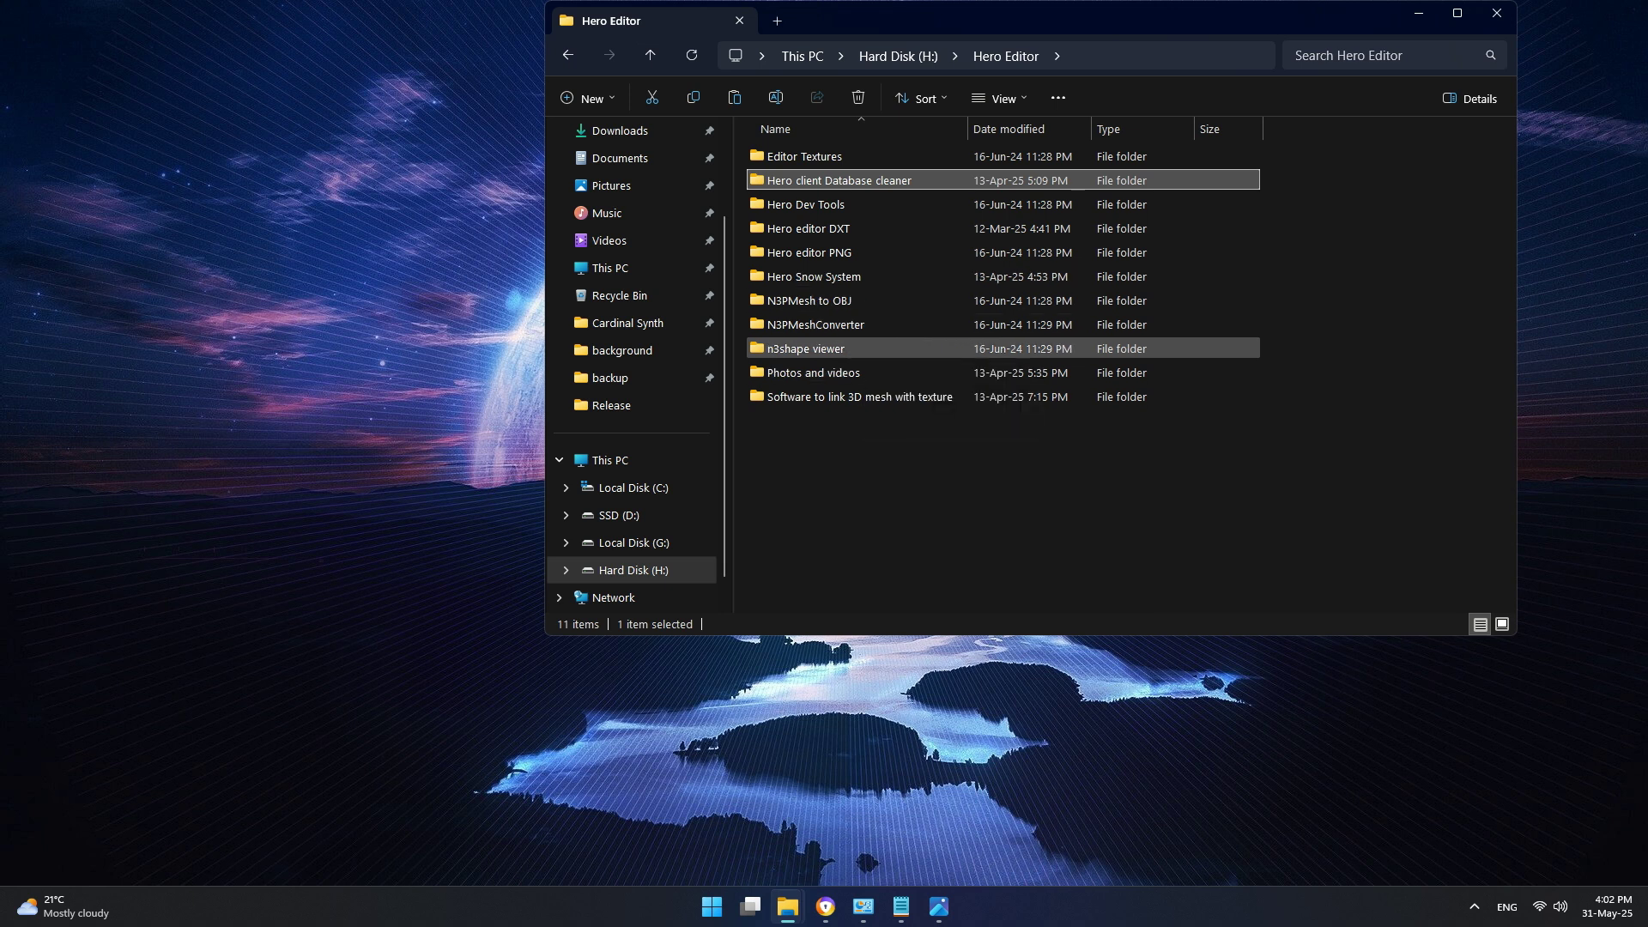
Step: Open 2.png from the Photos and videos folder in a maximized image viewer and examine the game screenshot
click(858, 372)
double_click(859, 372)
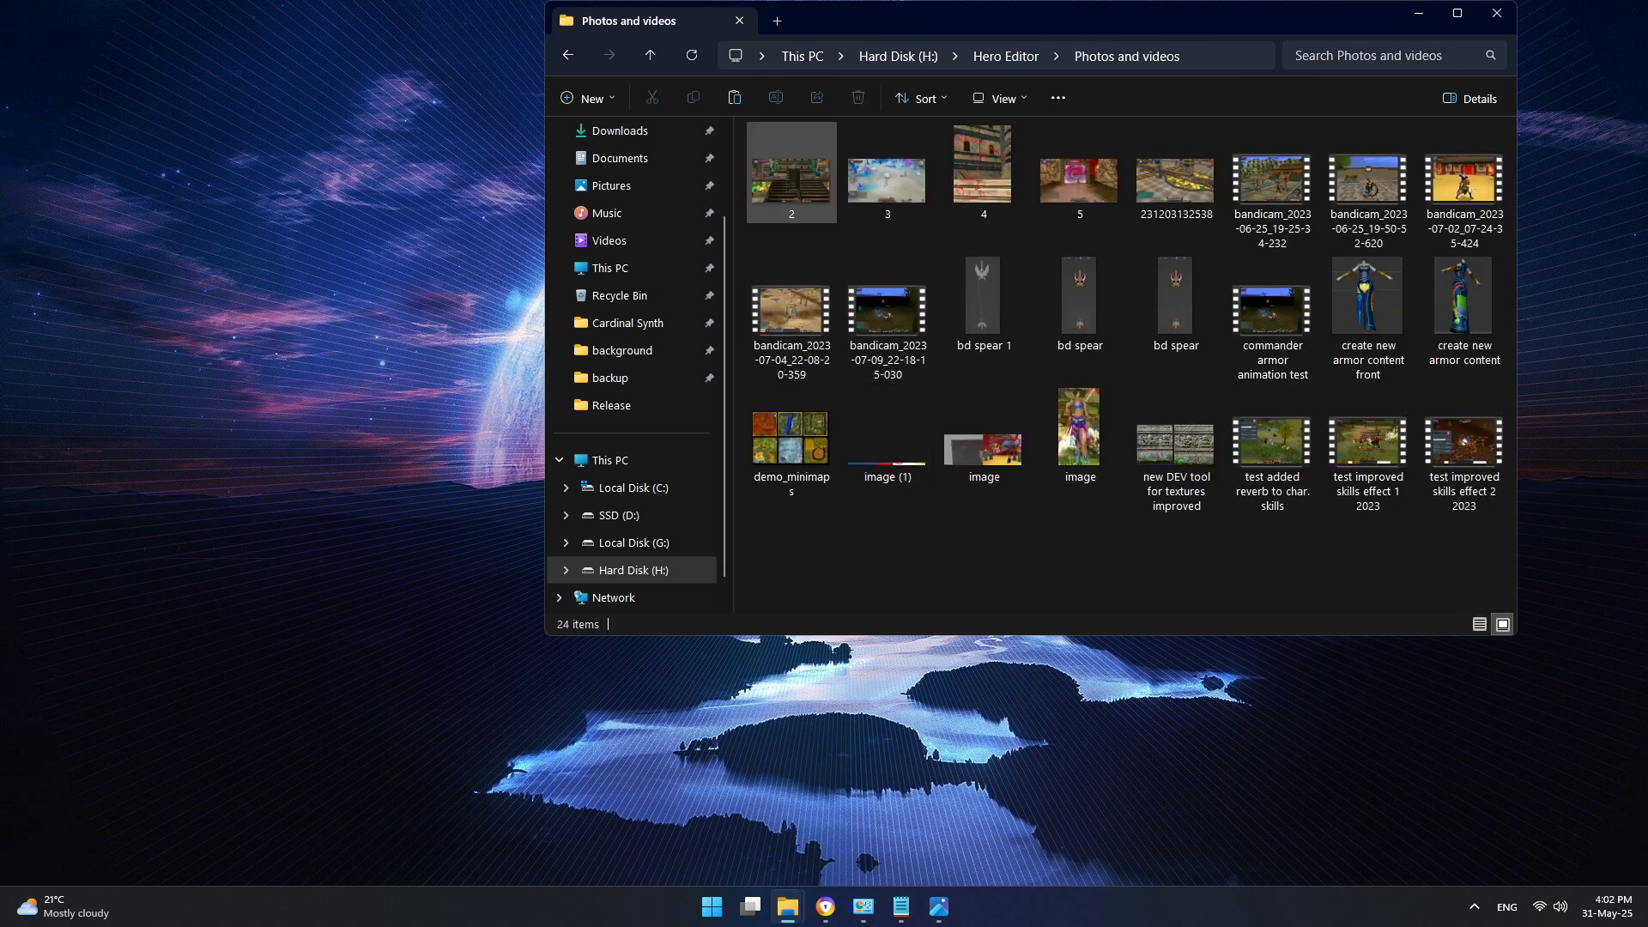
click(807, 182)
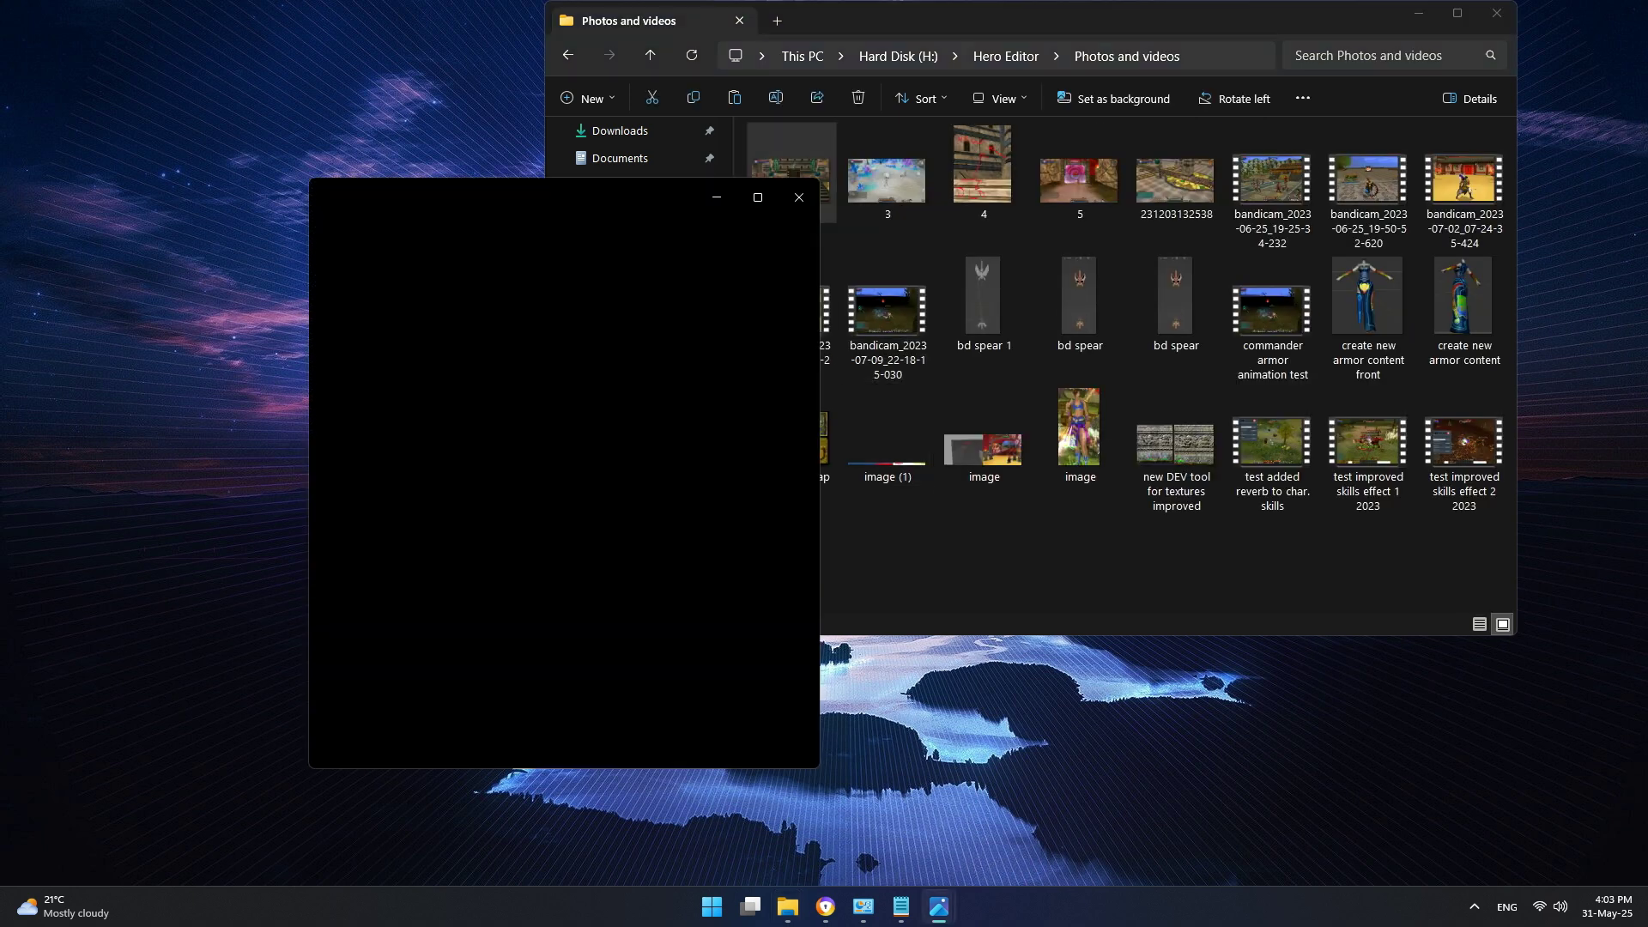
click(757, 197)
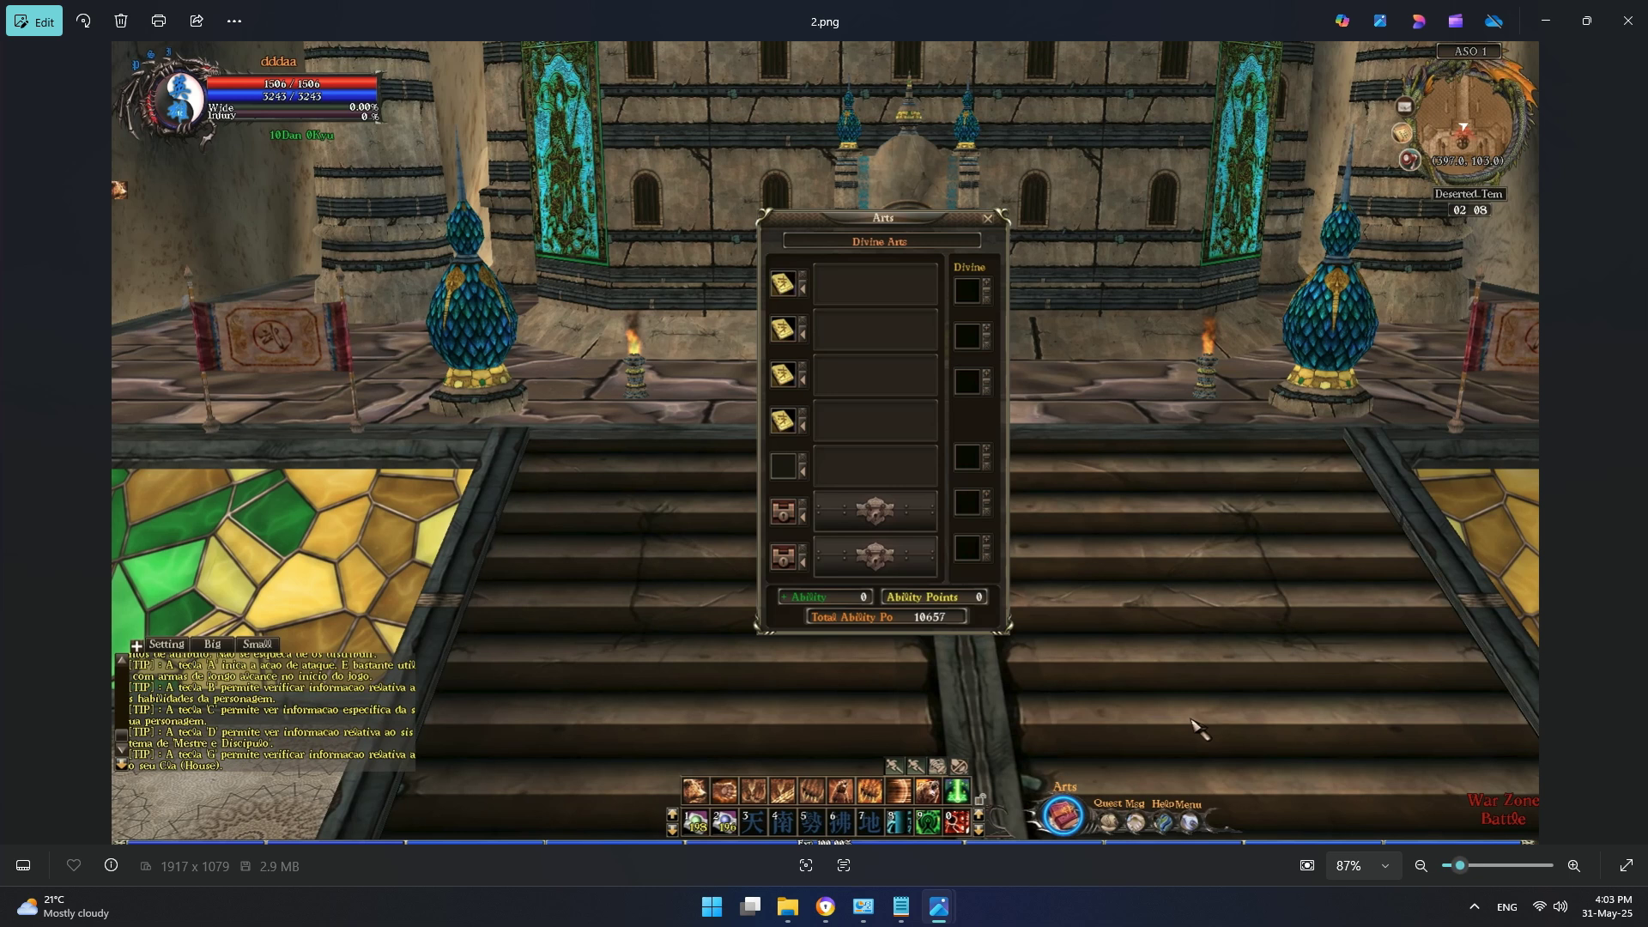
scroll(1200, 738, up, 2)
scroll(1250, 766, down, 2)
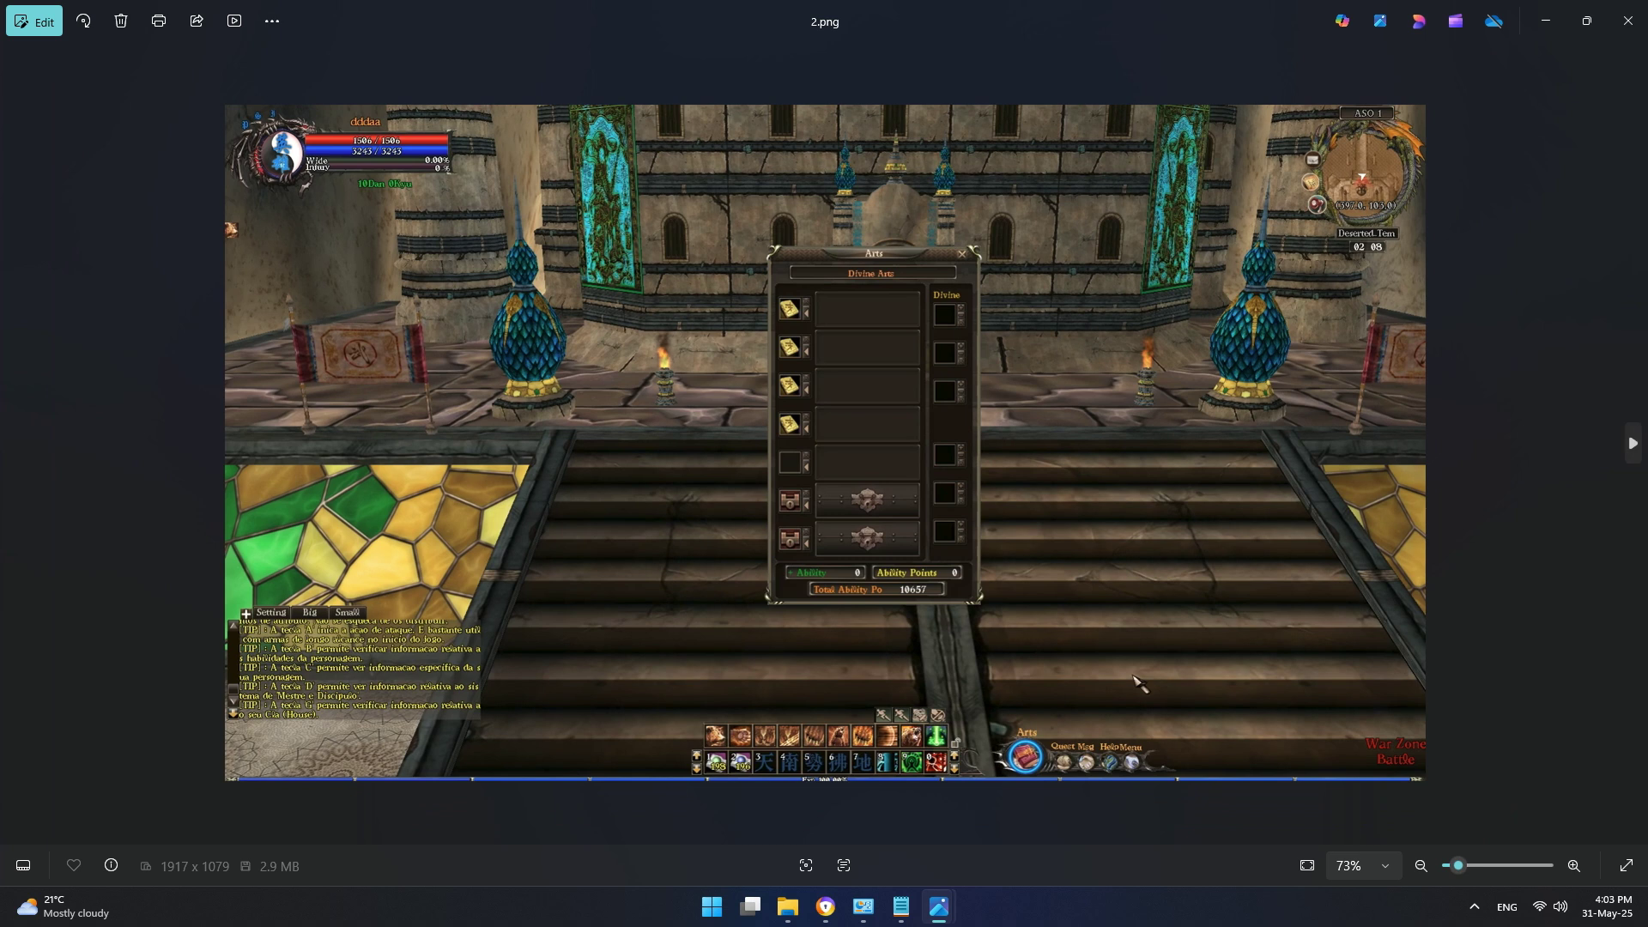
Step: Show 3.png and examine the character on the snowy ground up close, returning to the full image
key(Right)
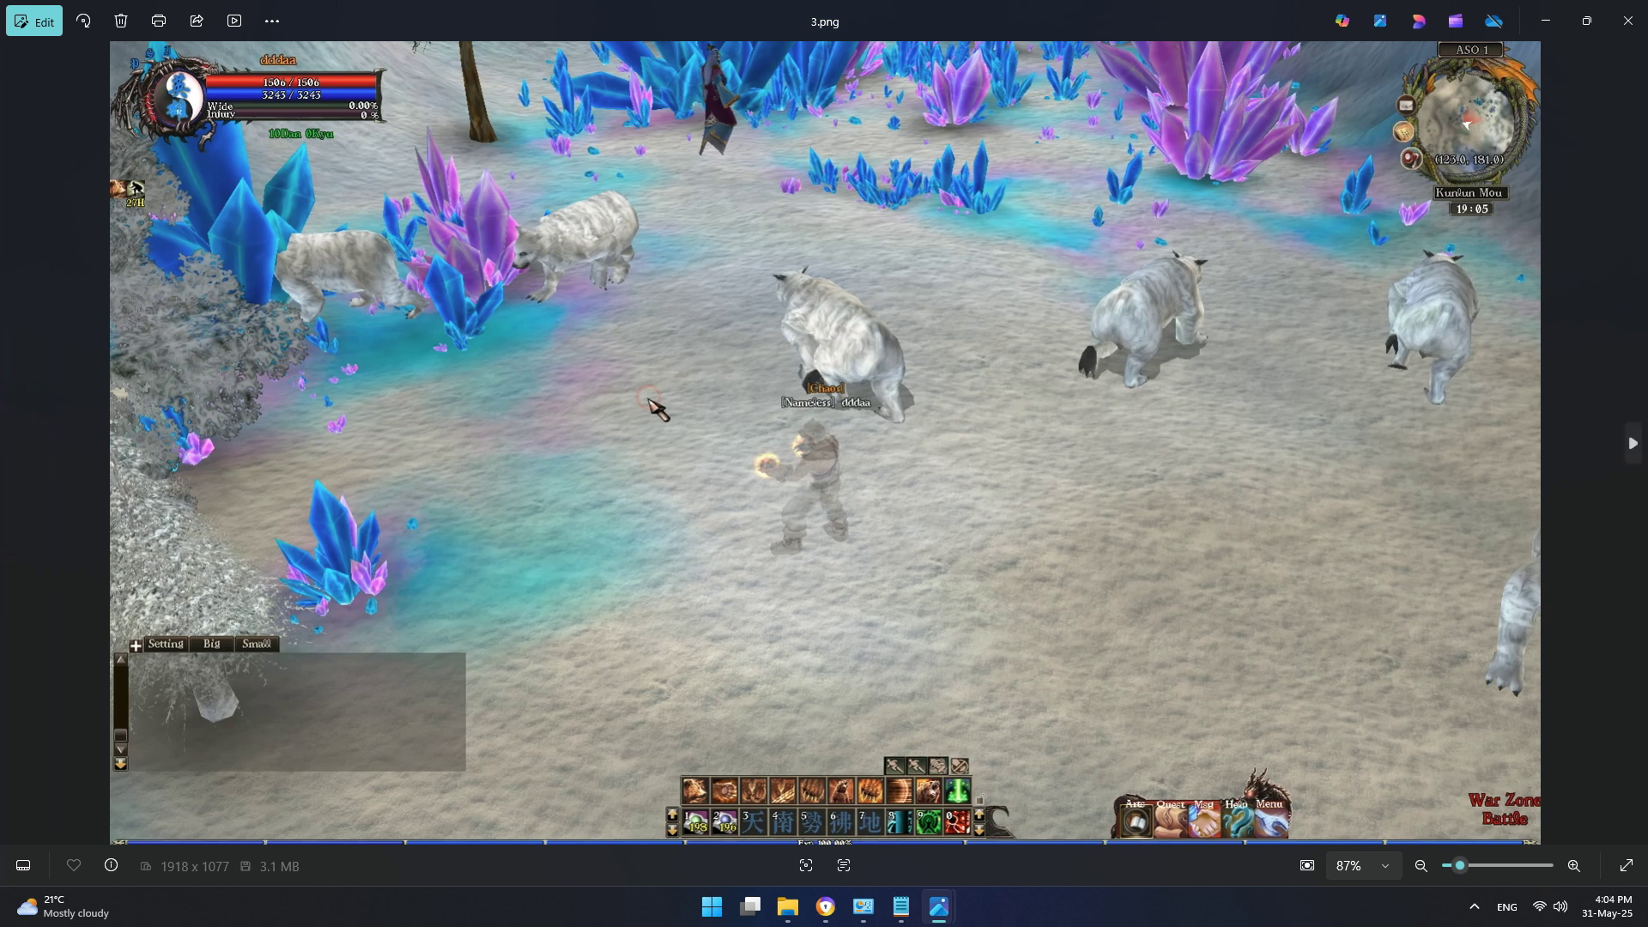
scroll(994, 565, up, 3)
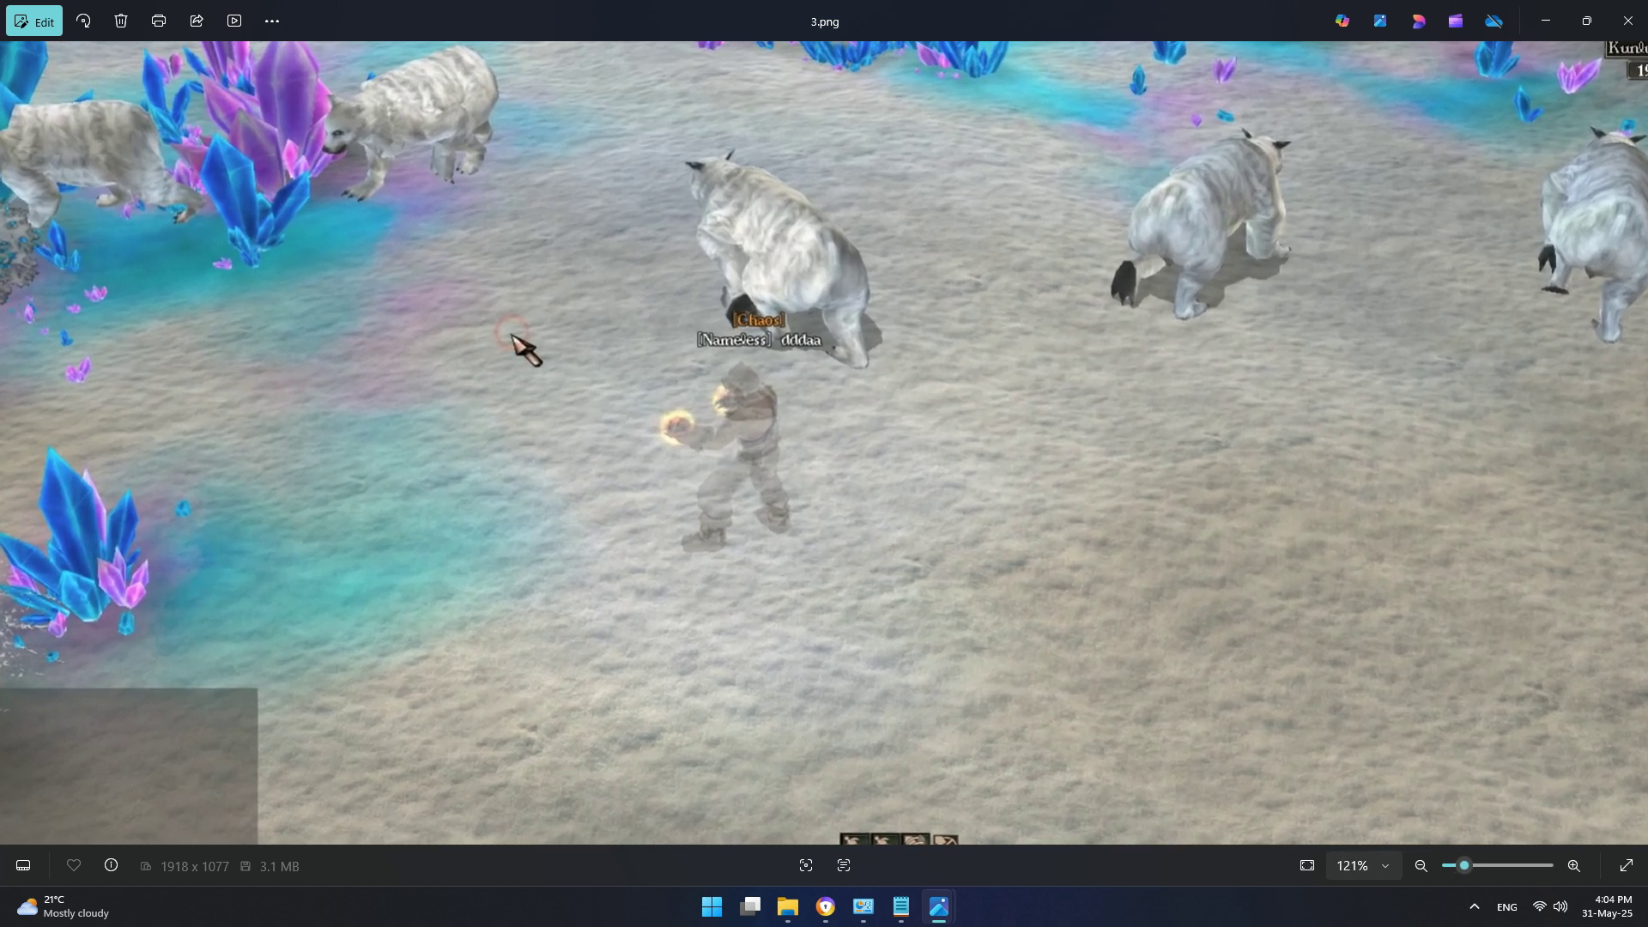
scroll(730, 661, up, 3)
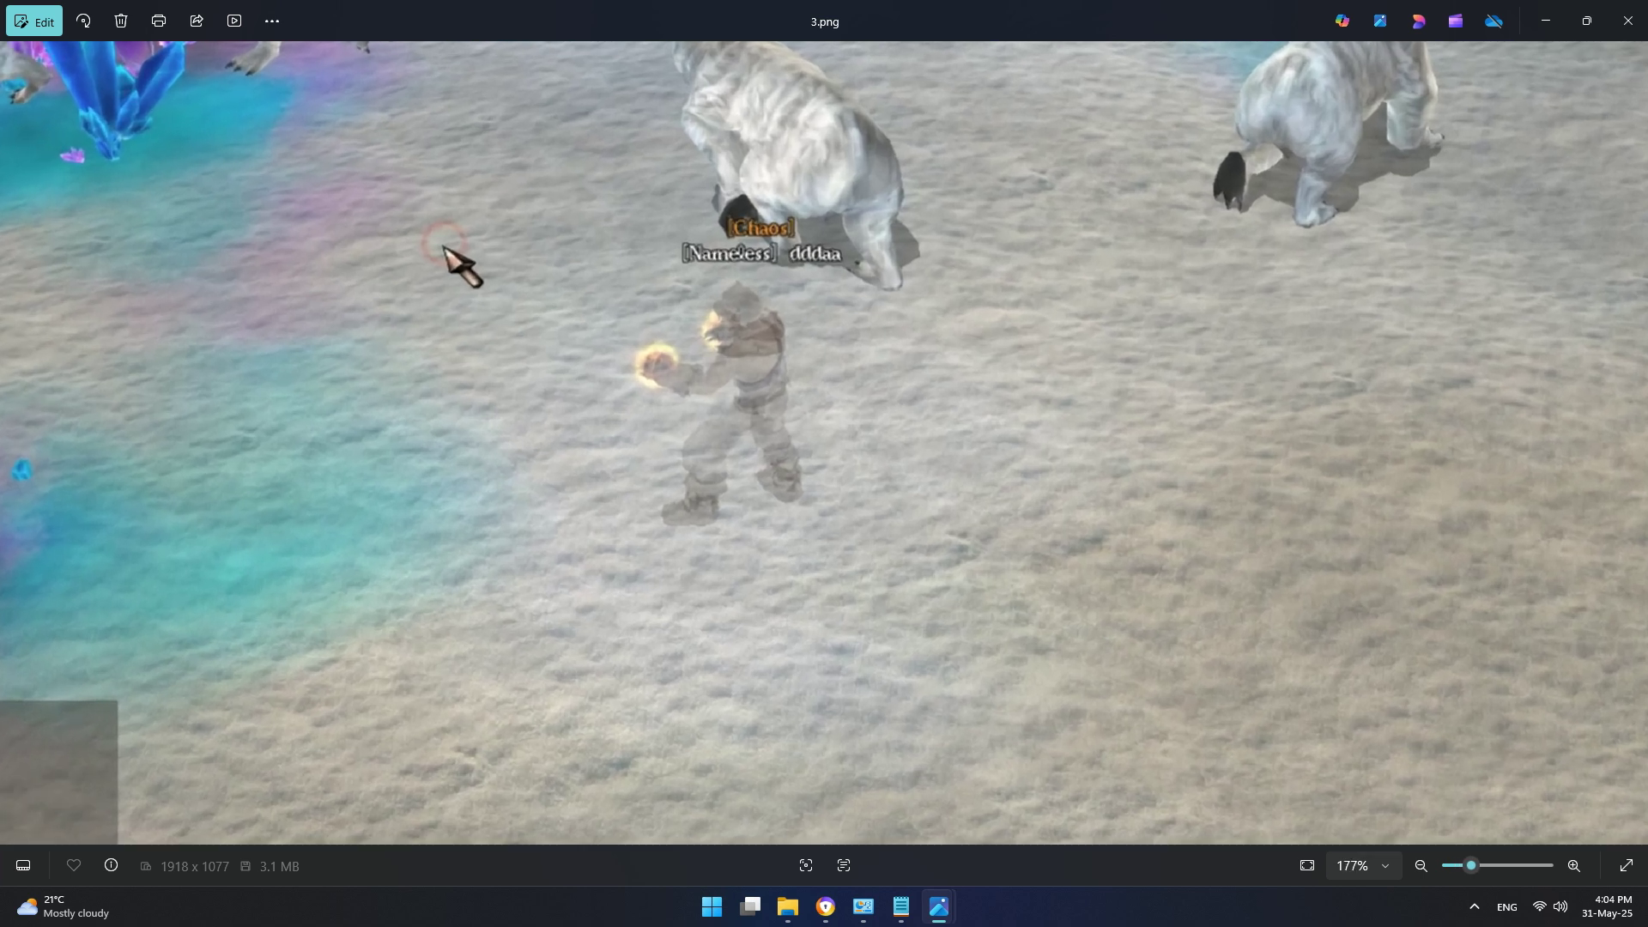
scroll(1064, 729, up, 3)
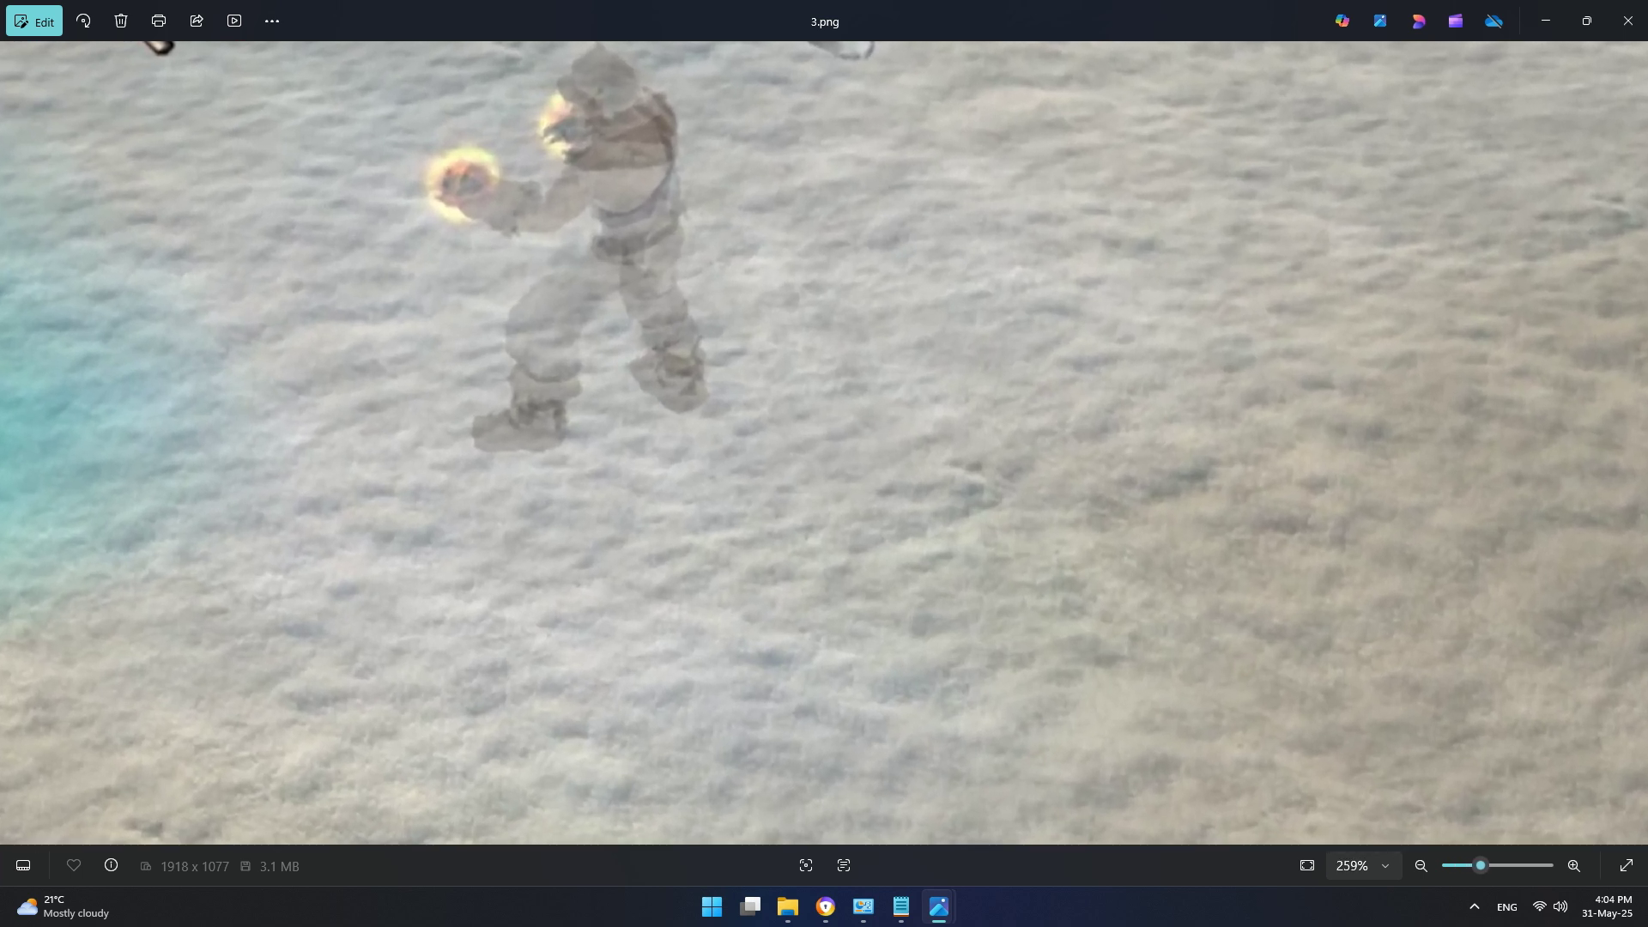
scroll(970, 643, down, 6)
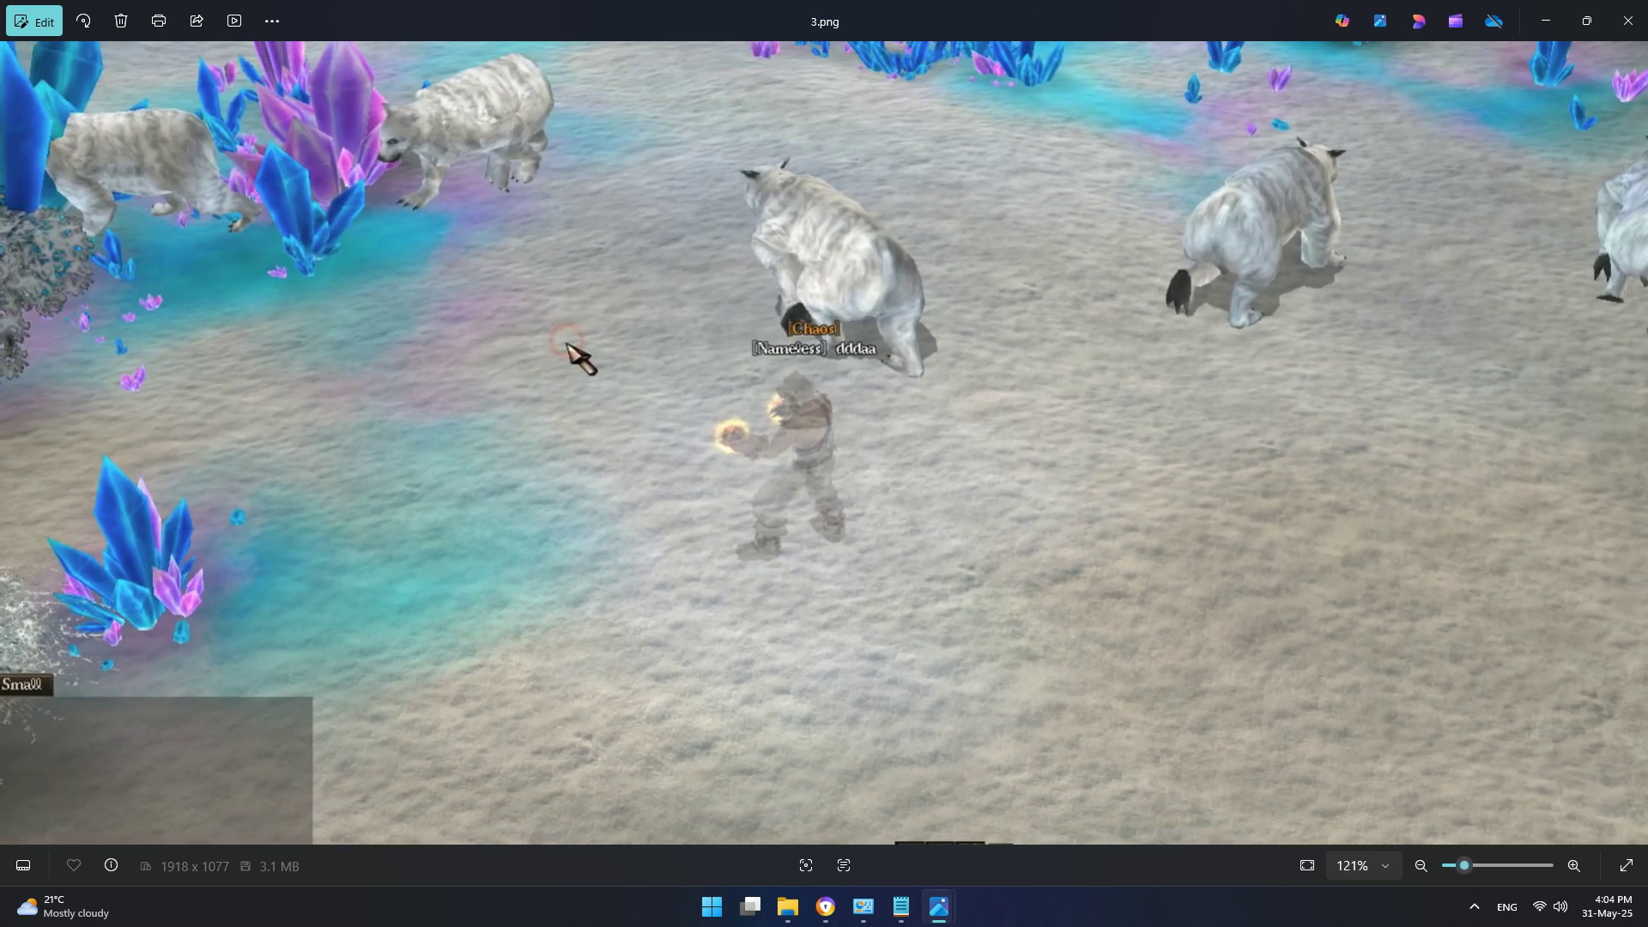
scroll(824, 442, down, 2)
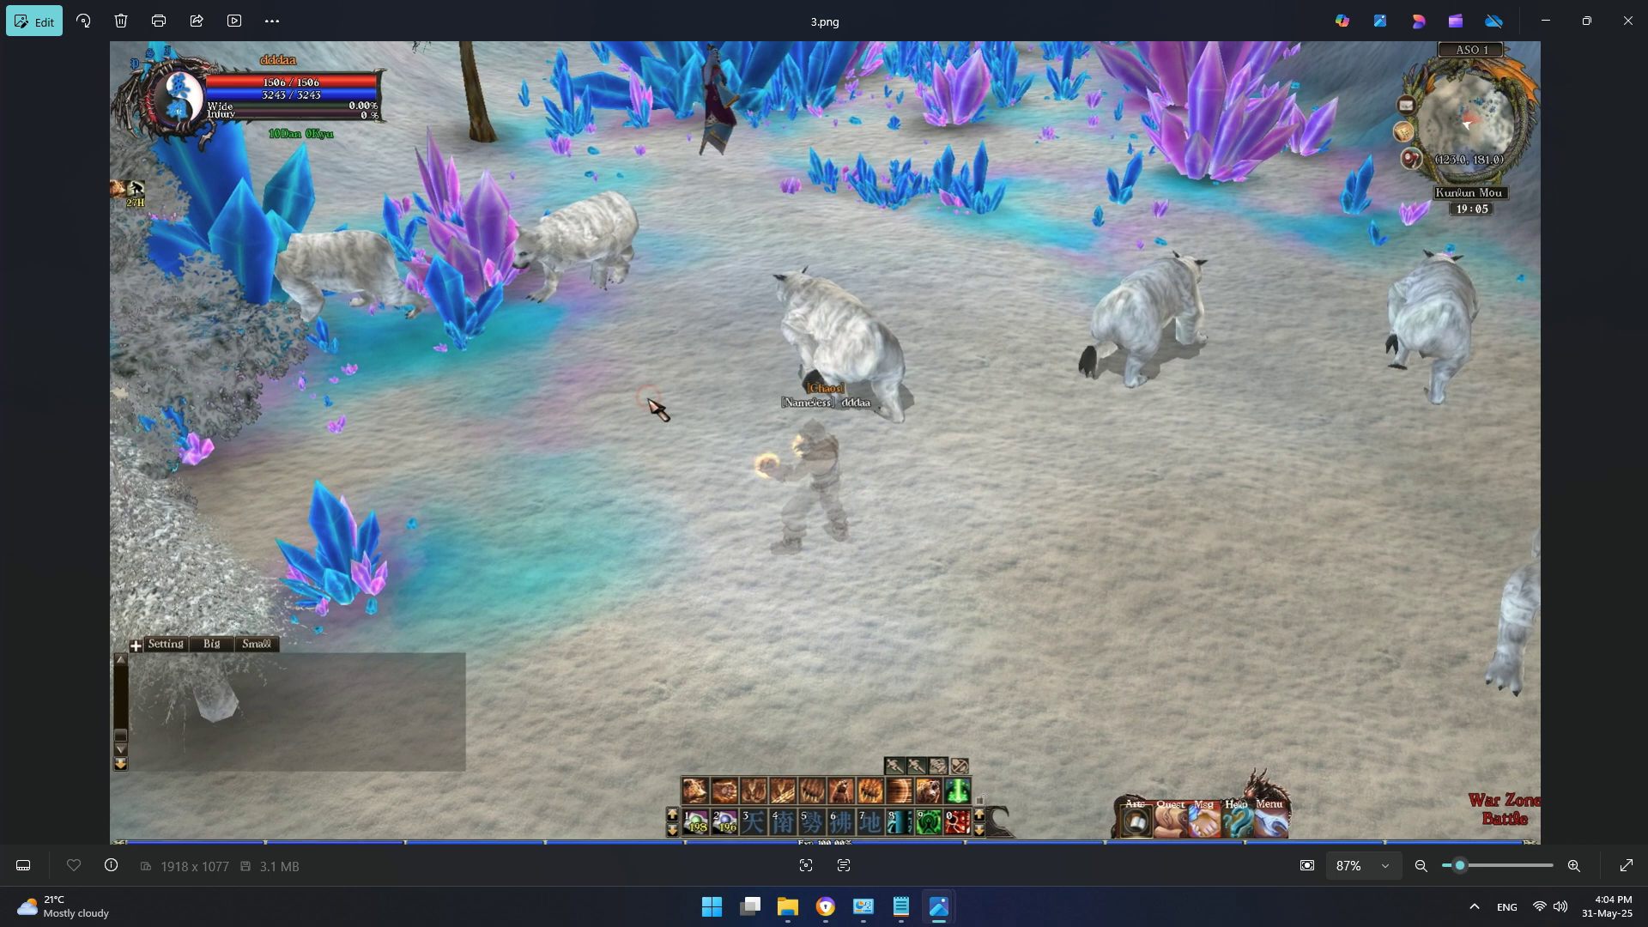
Step: Examine the old and new wall textures in 4.png enlarged, and view the game screenshots 5.png and 231203132538.jpg
key(Right)
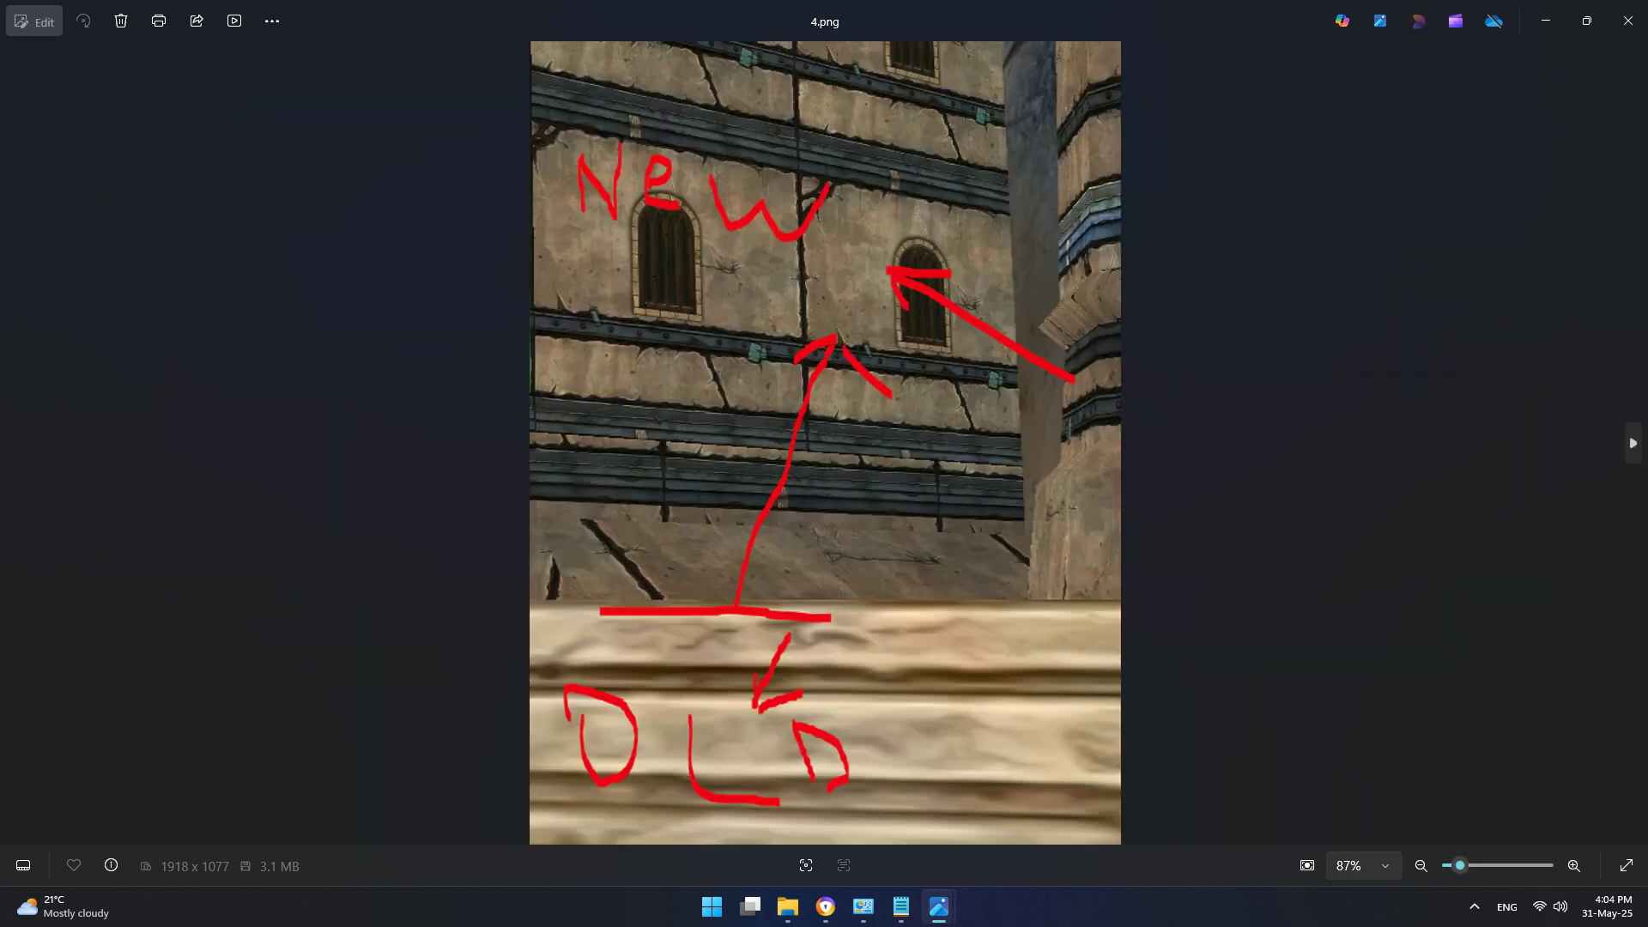
key(ctrl+plus)
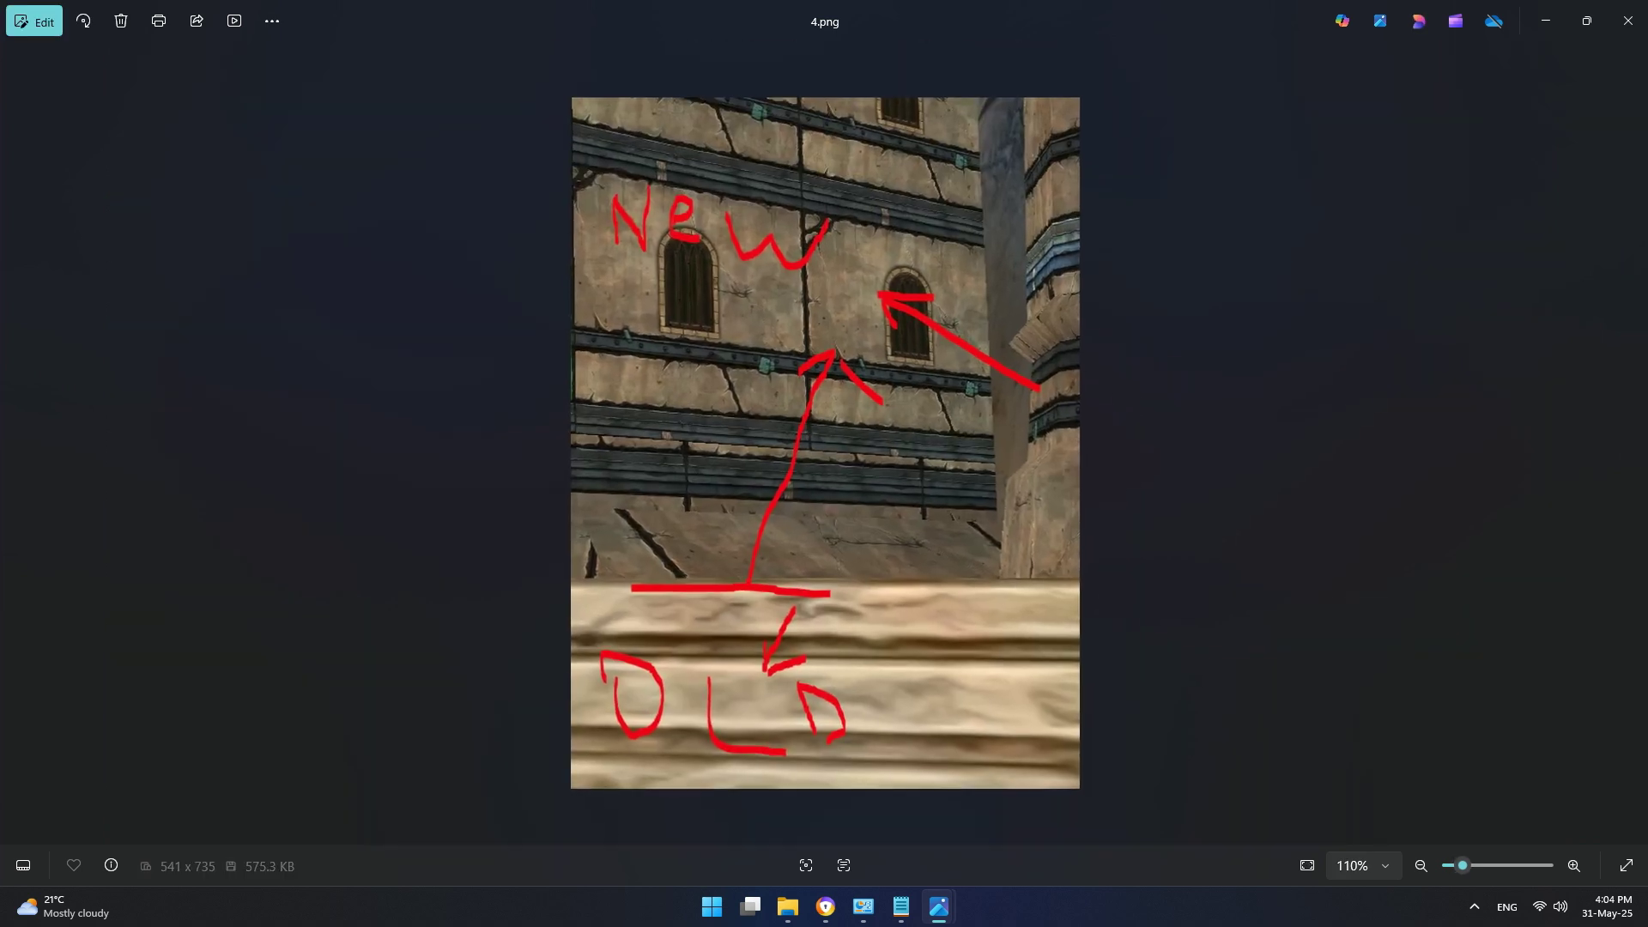
key(ctrl+plus)
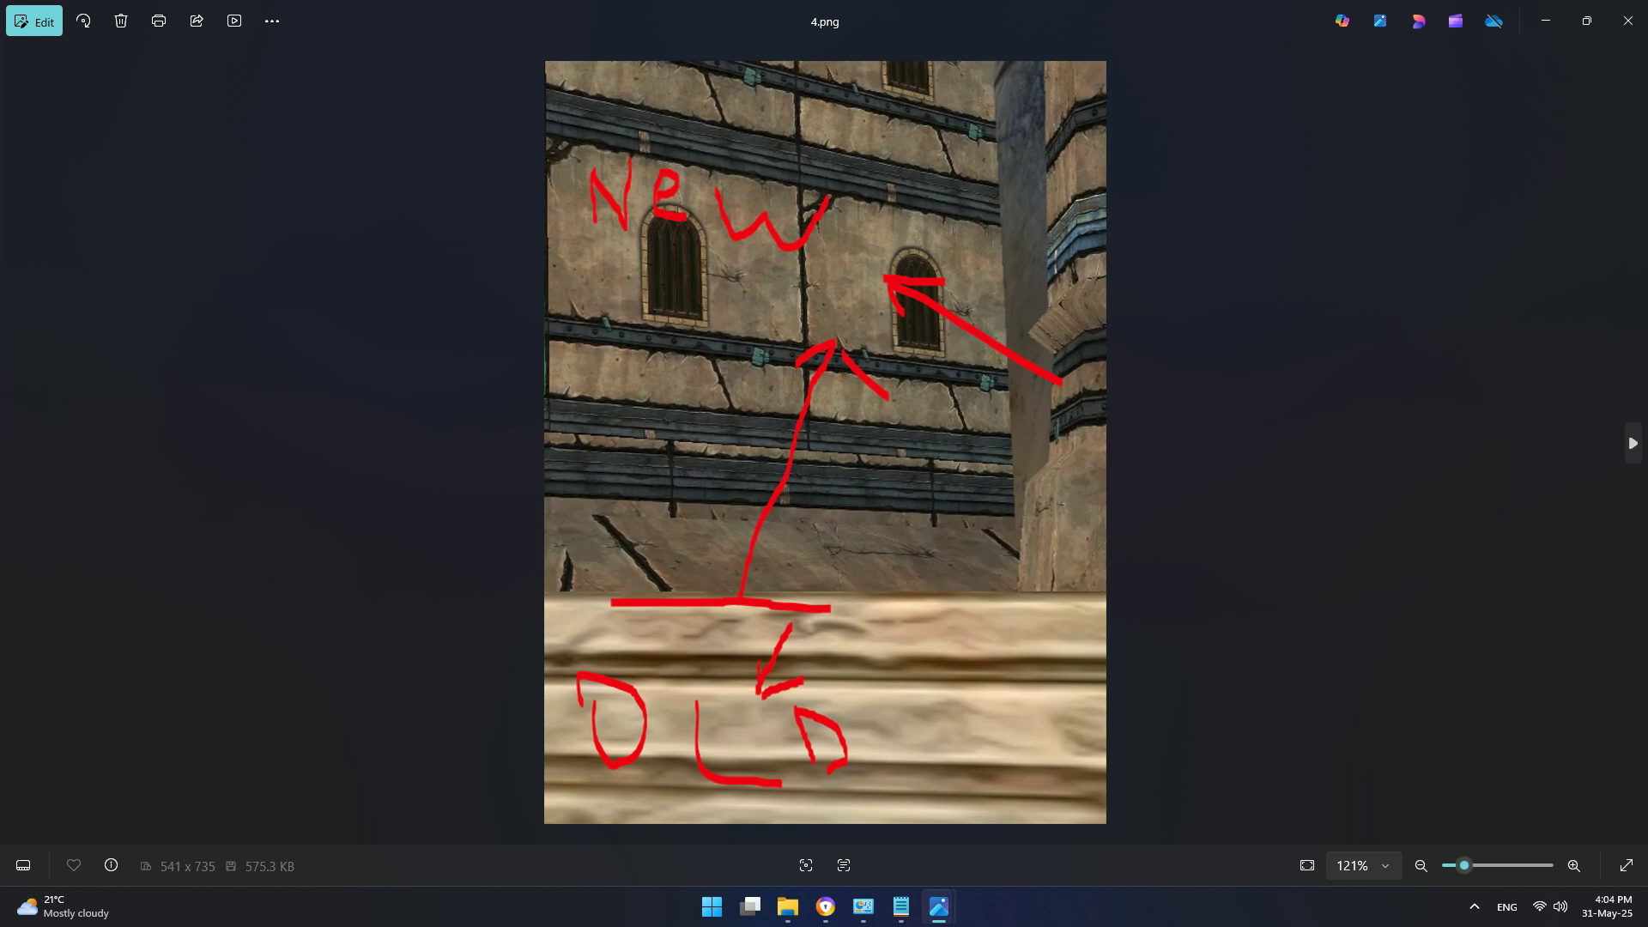
key(Right)
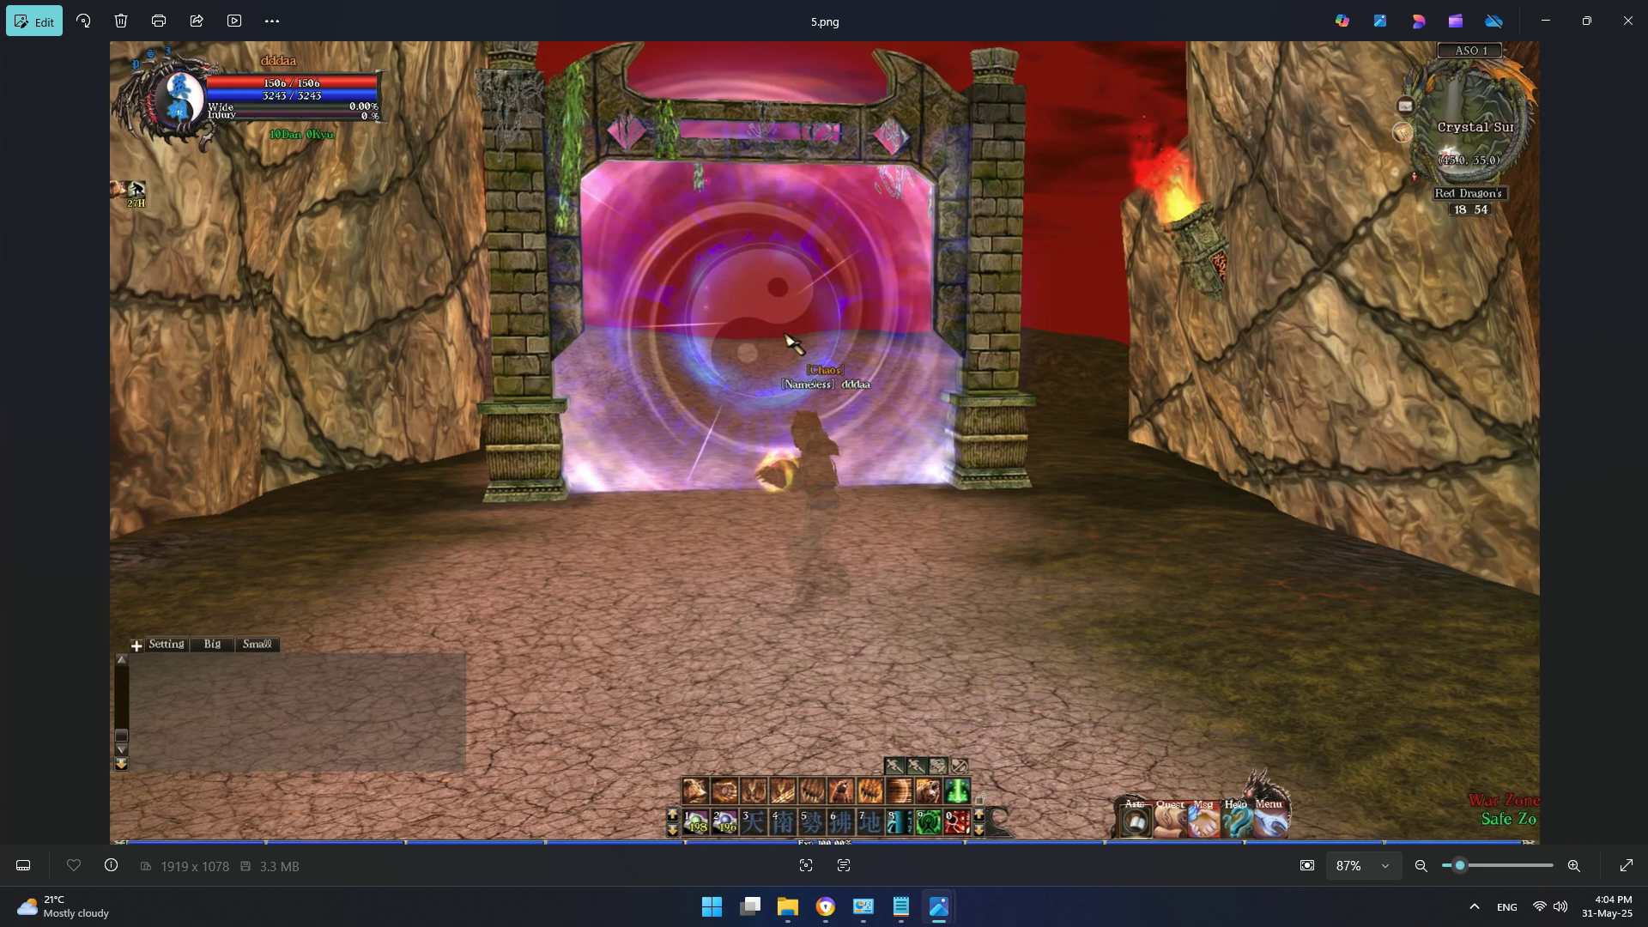
click(1631, 442)
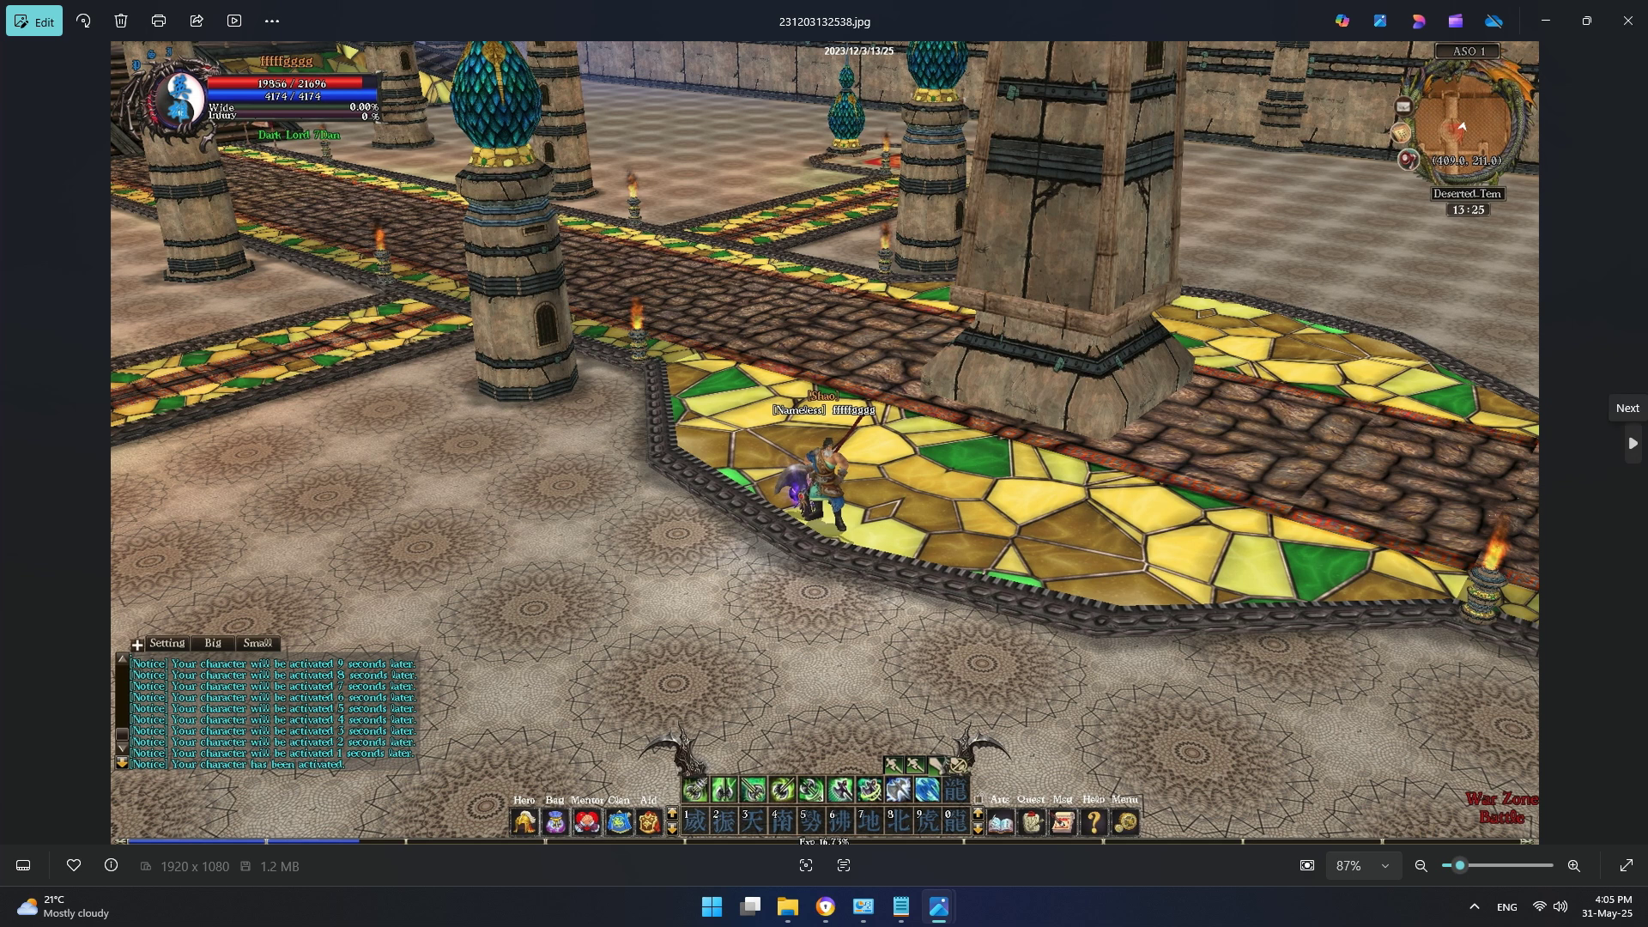
Step: Go through the bandicam gameplay videos recorded from 2023-06-25 to 2023-07-09, and show bd spear 1.png
click(1633, 443)
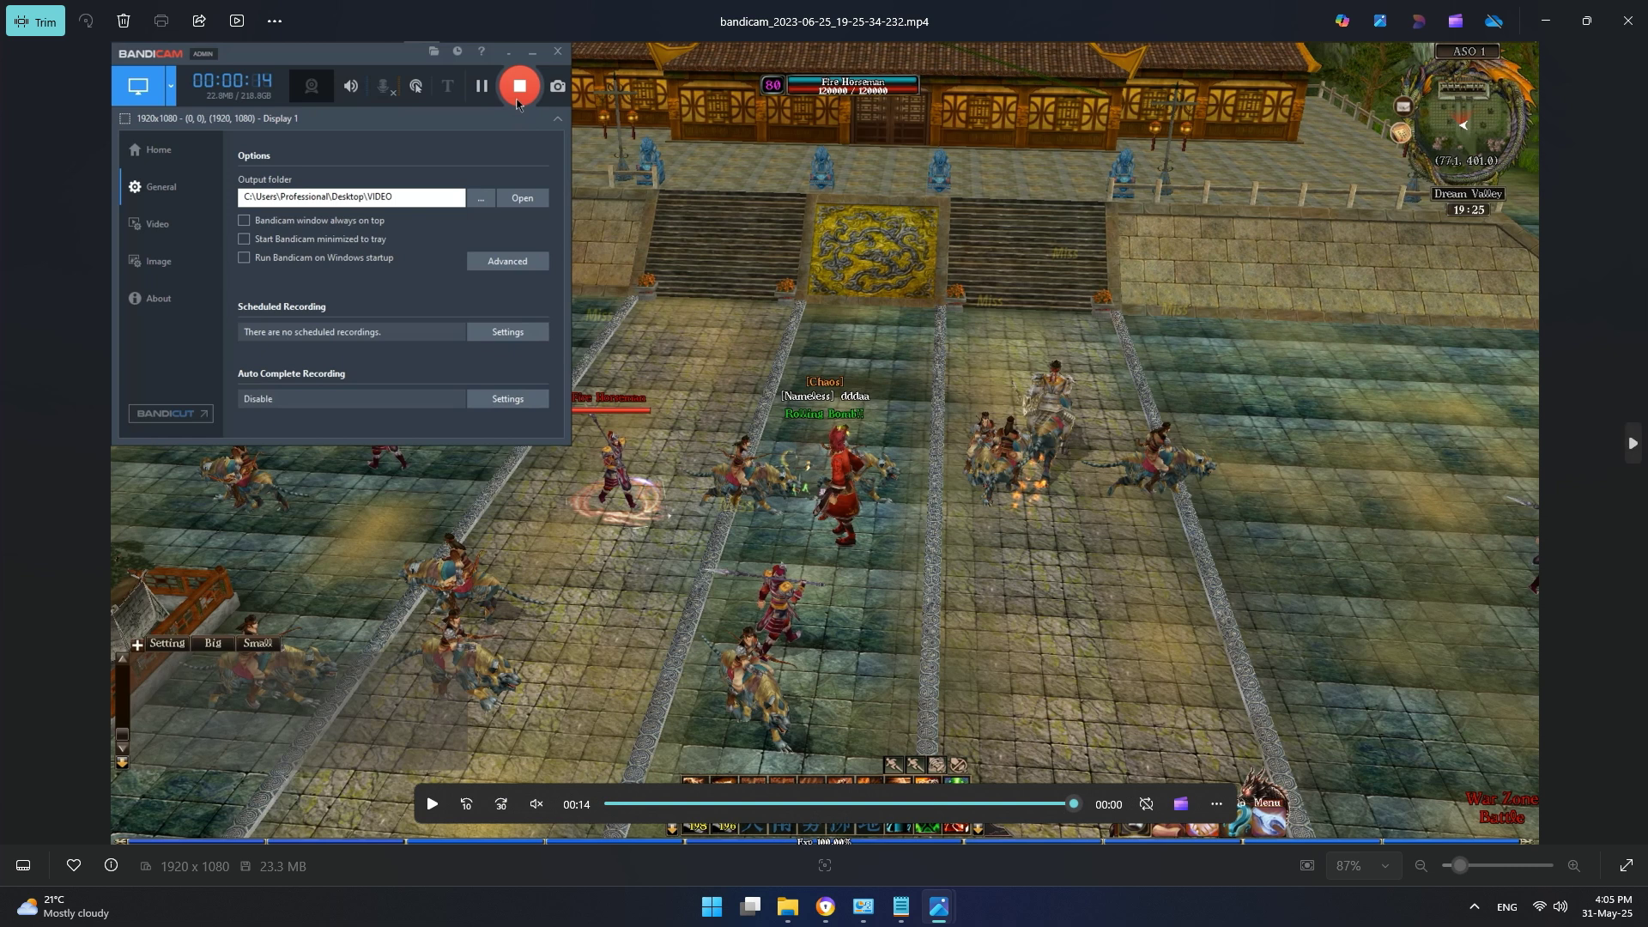
click(1632, 443)
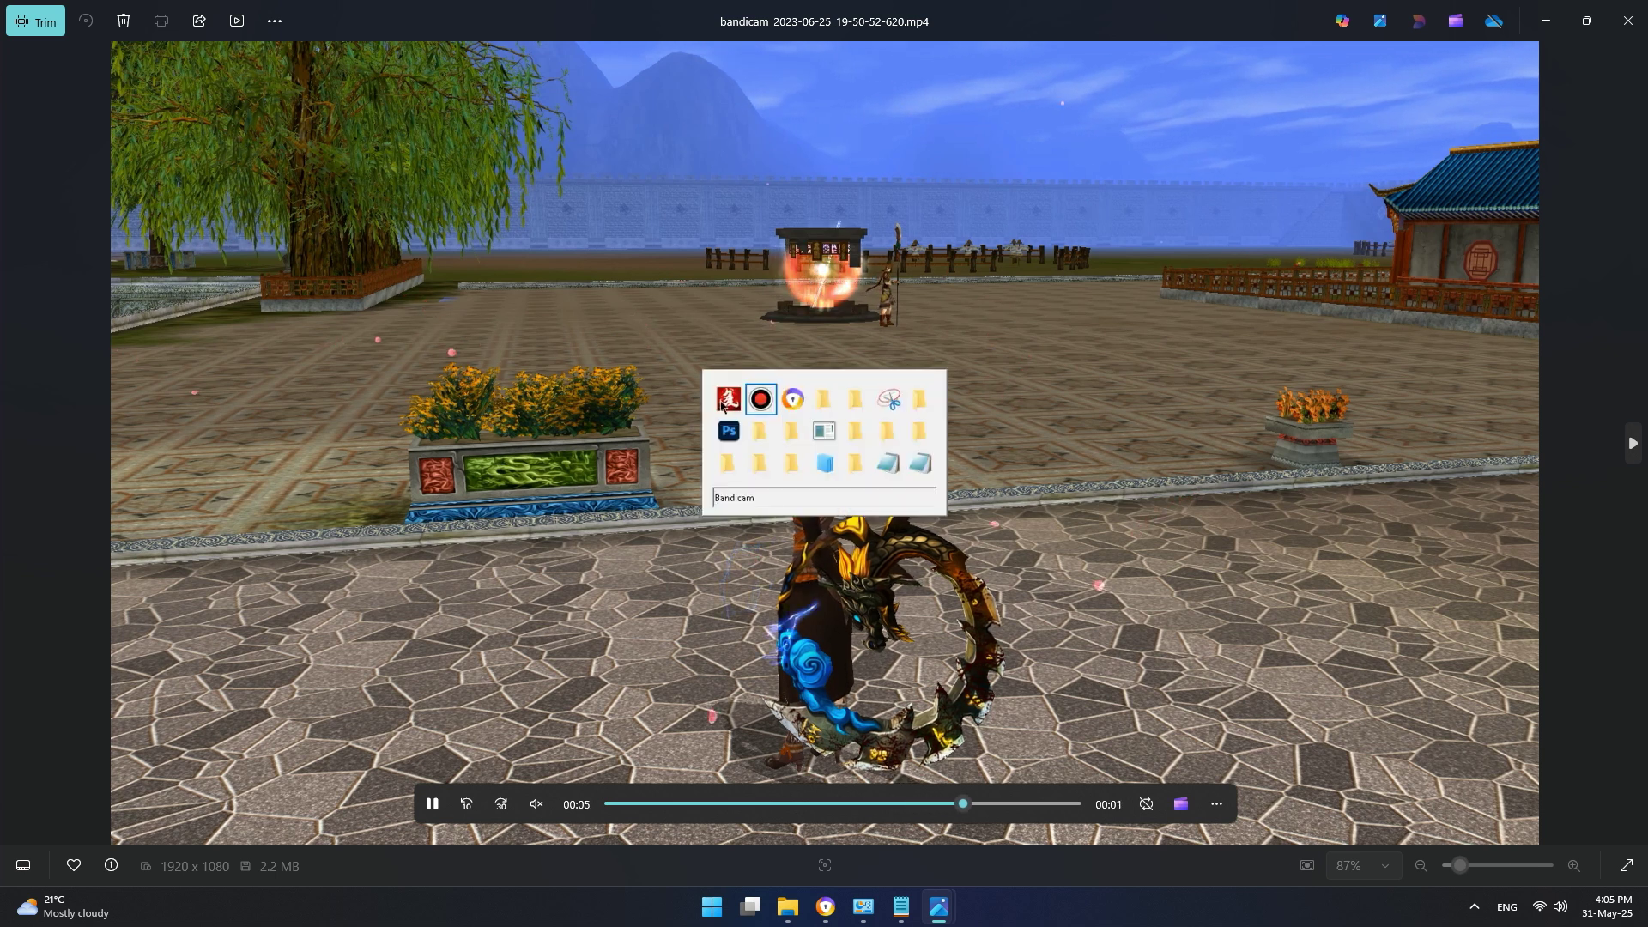
click(1631, 442)
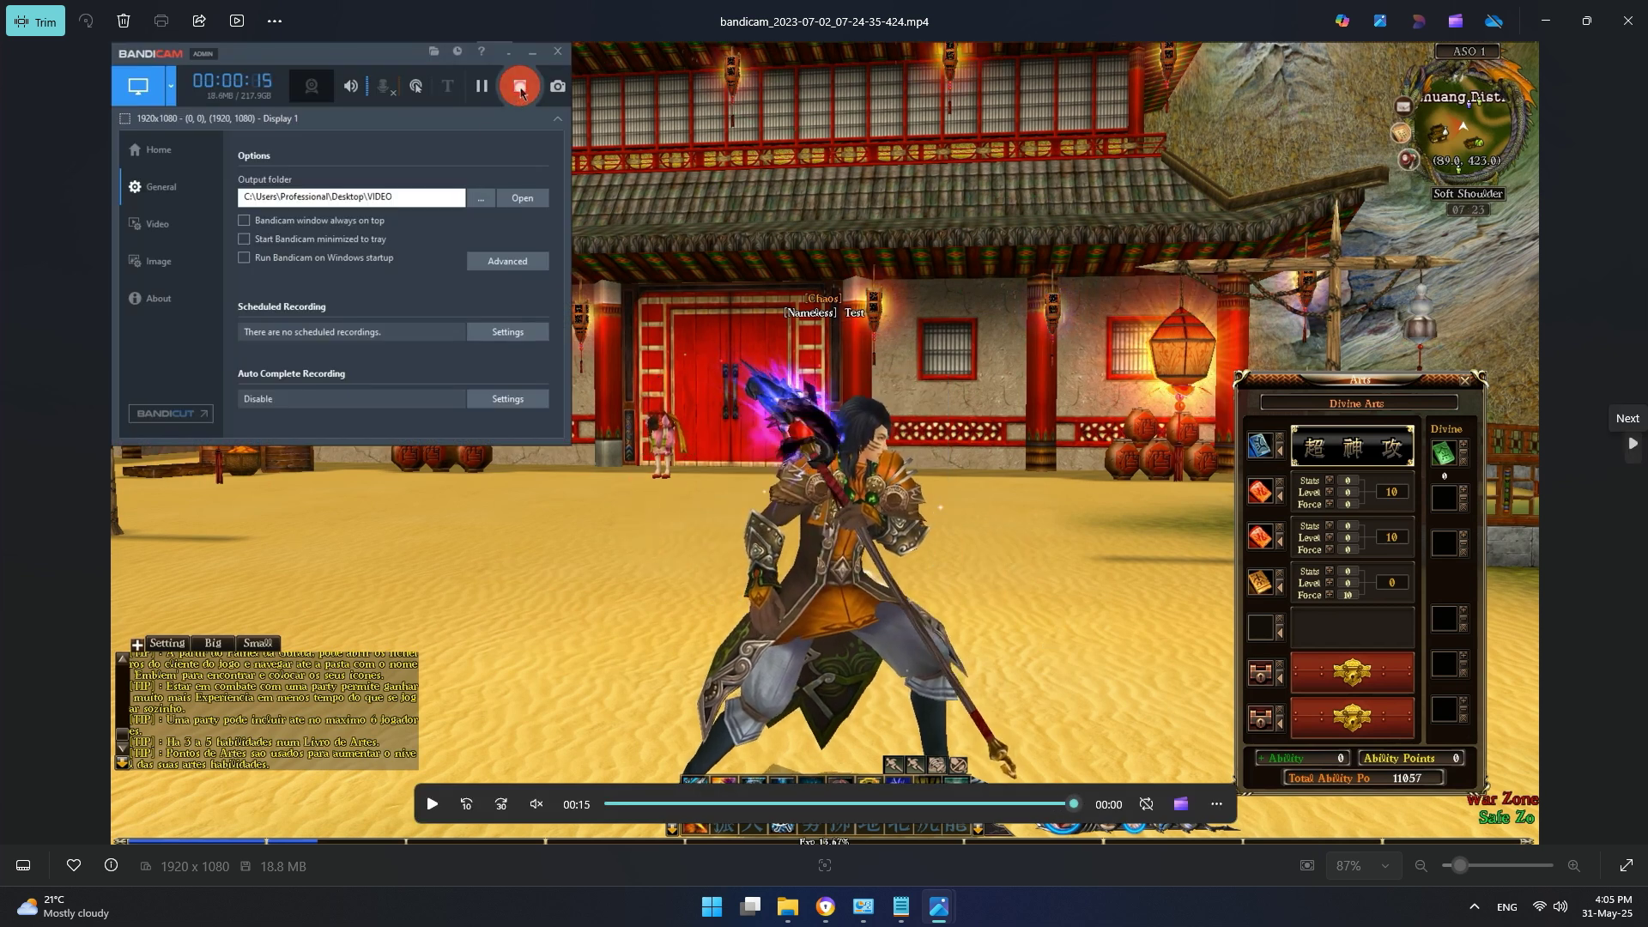
click(1632, 443)
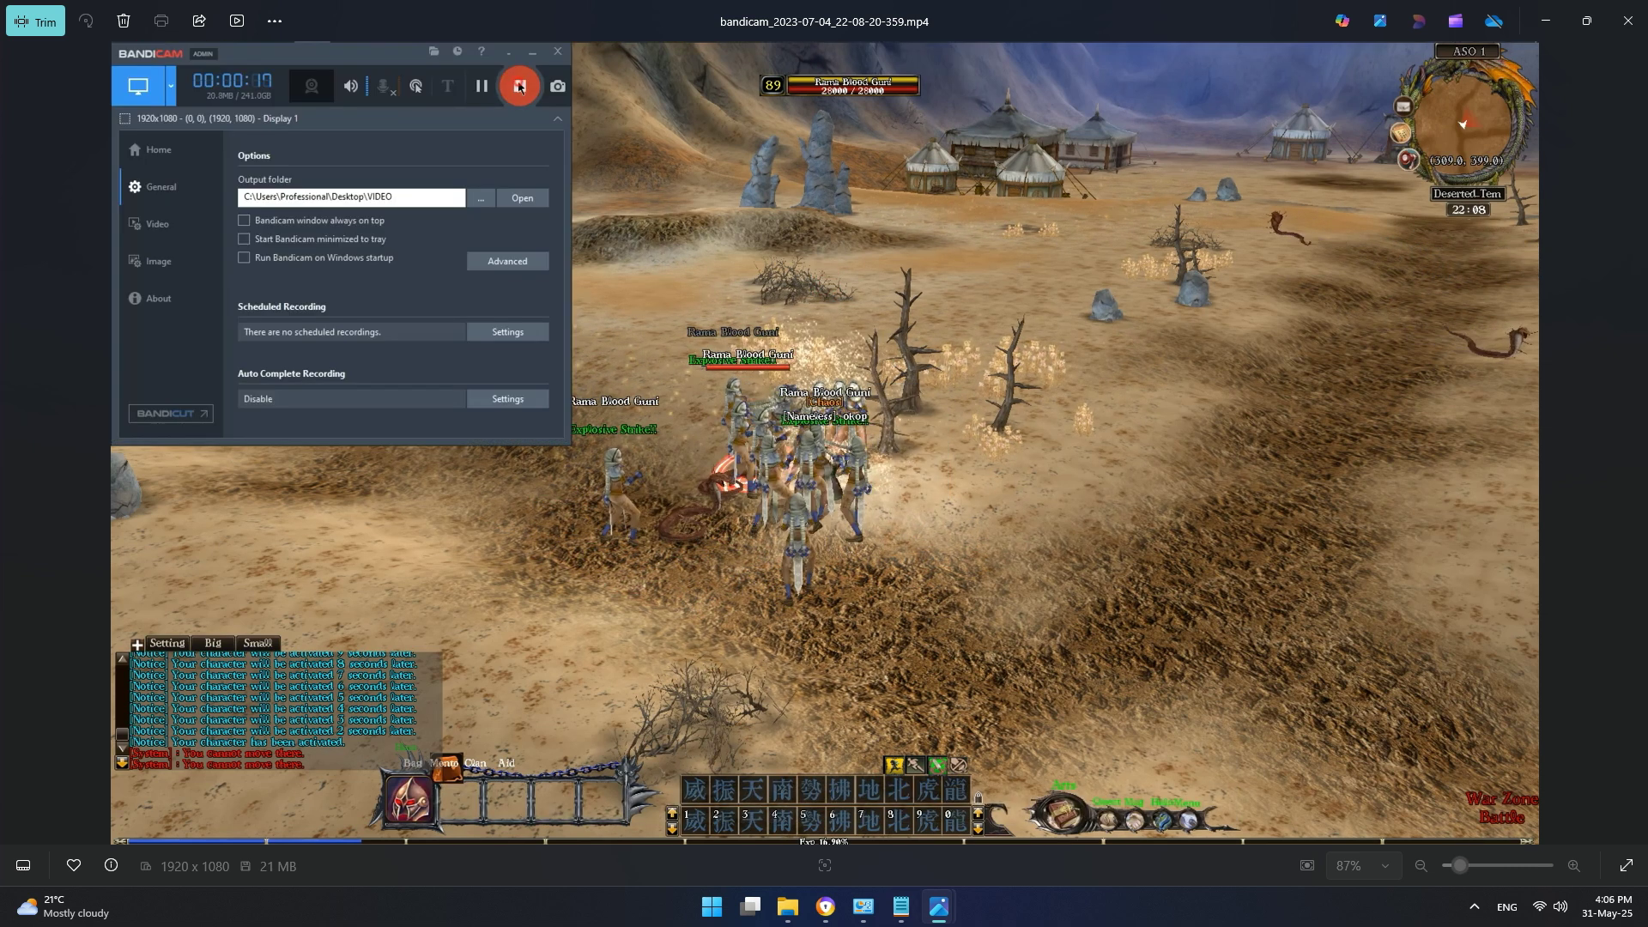
click(1631, 442)
click(1631, 442)
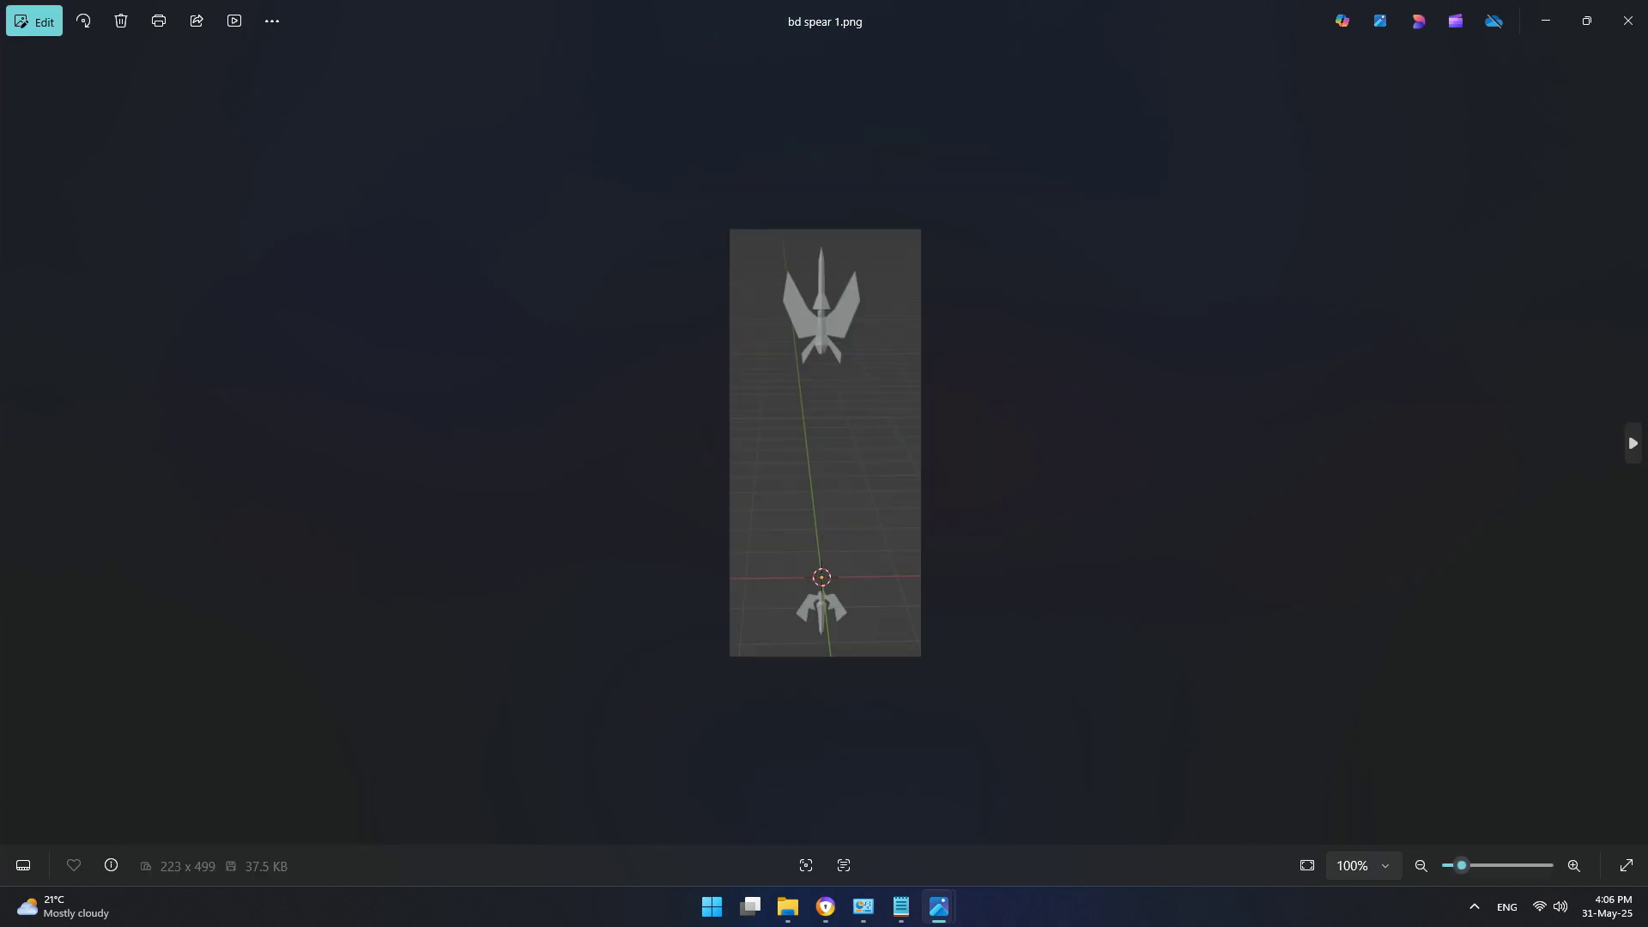
Step: Return to the 2023-07-09 bandicam video, and view bd spear 1.png, the bd spear images and commander armor animation test.mp4
click(15, 441)
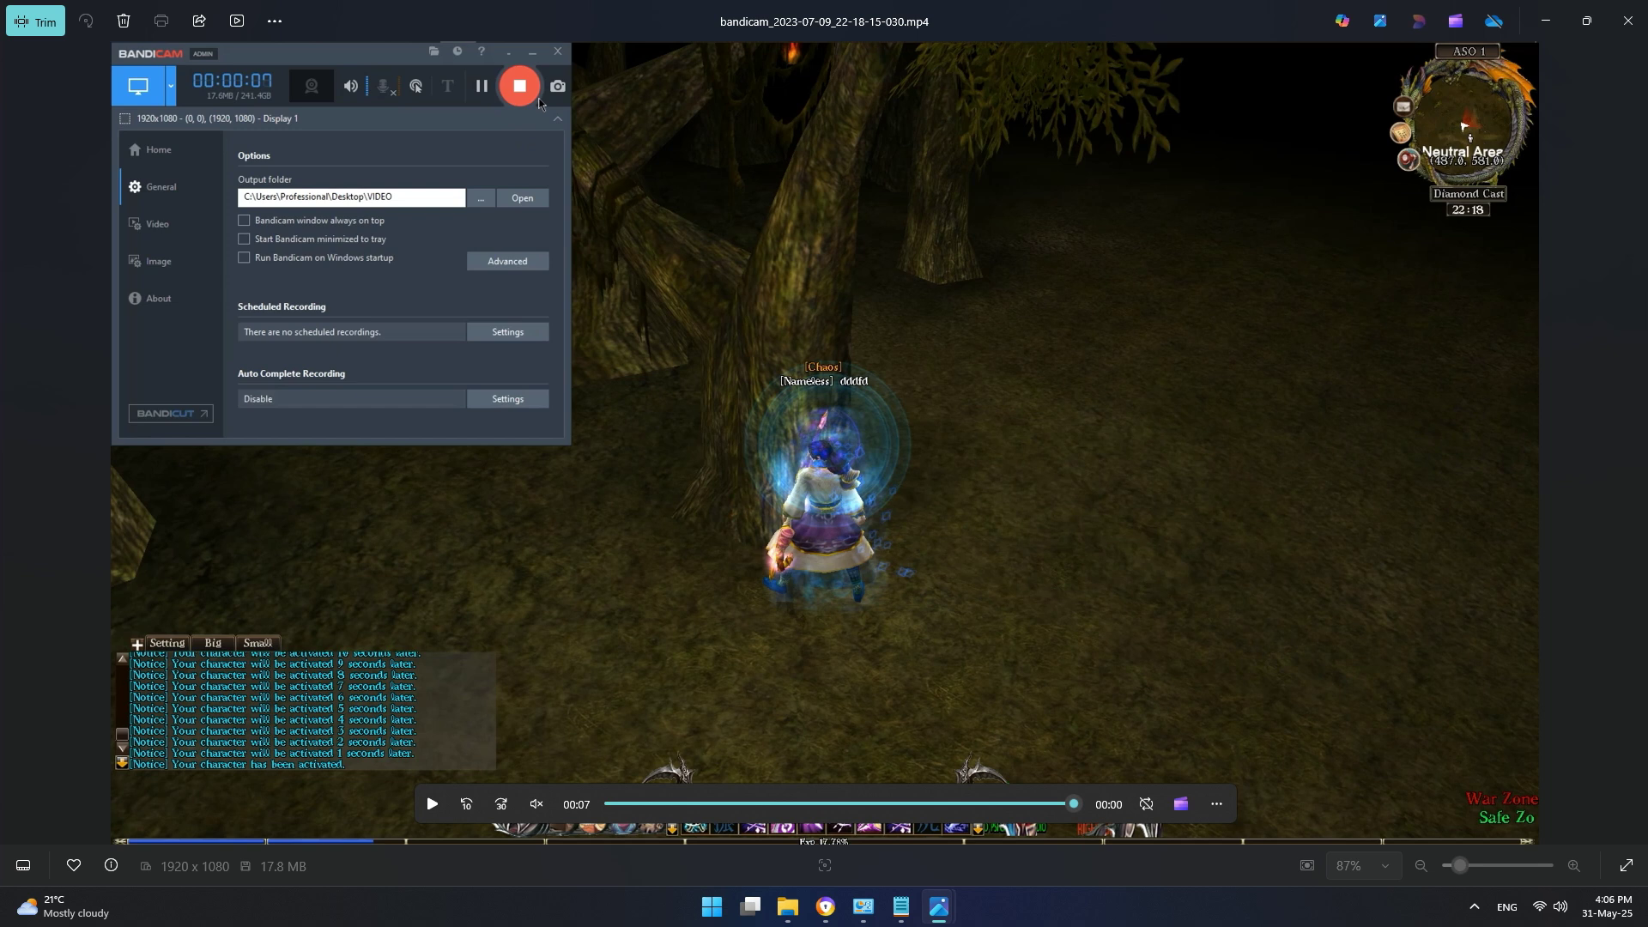
key(Right)
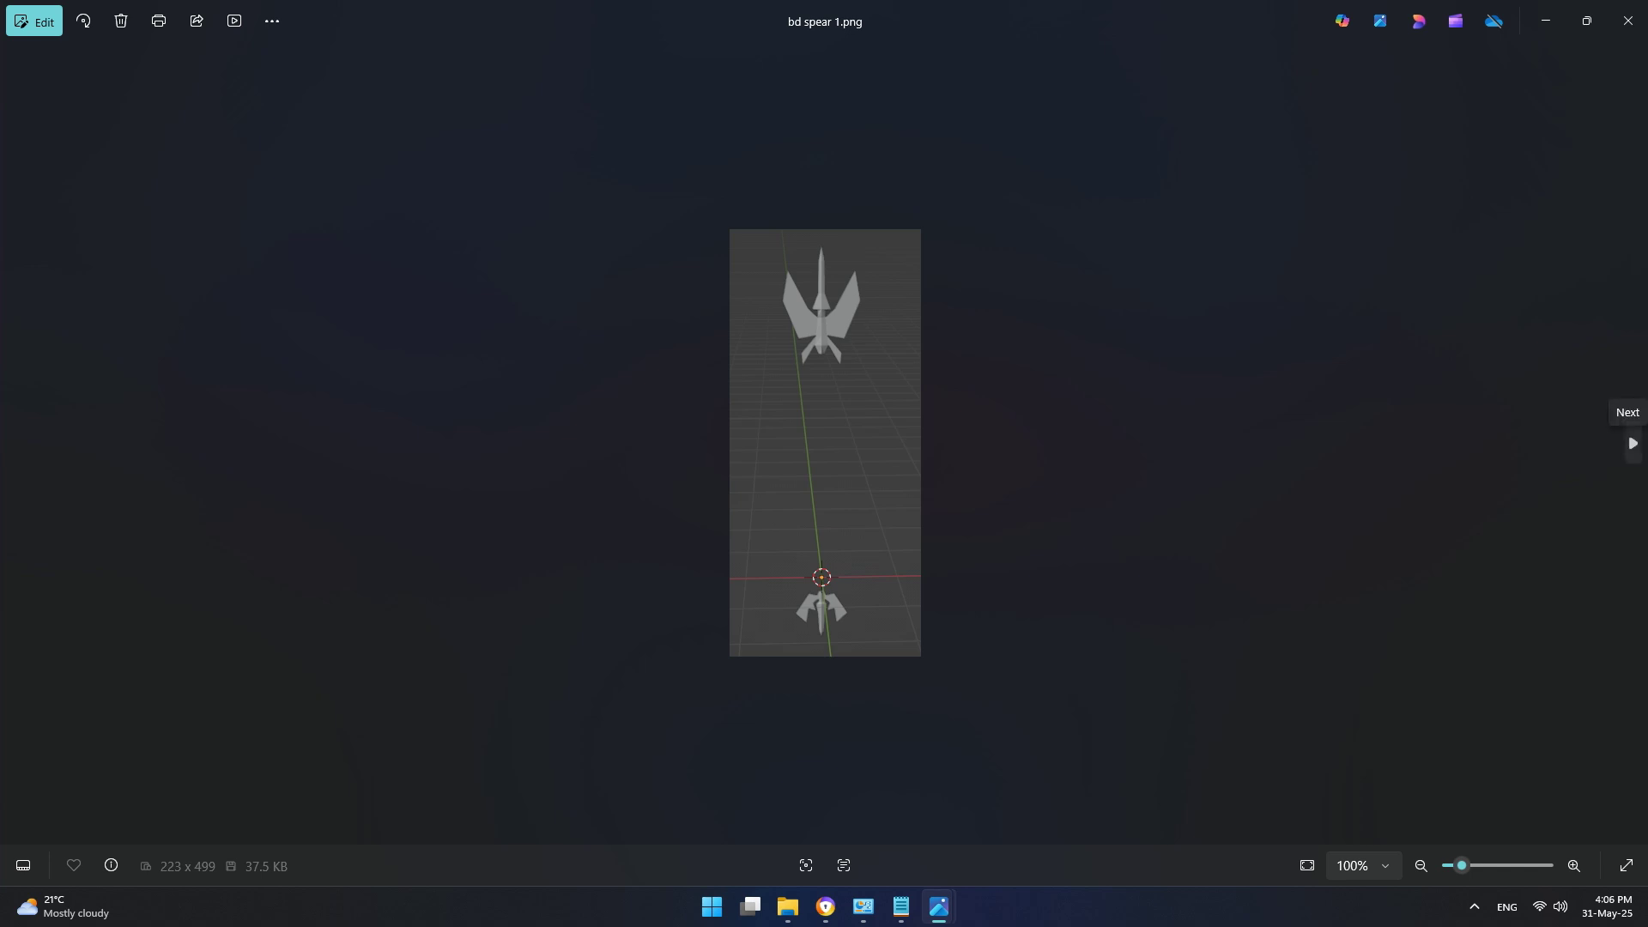
click(1633, 443)
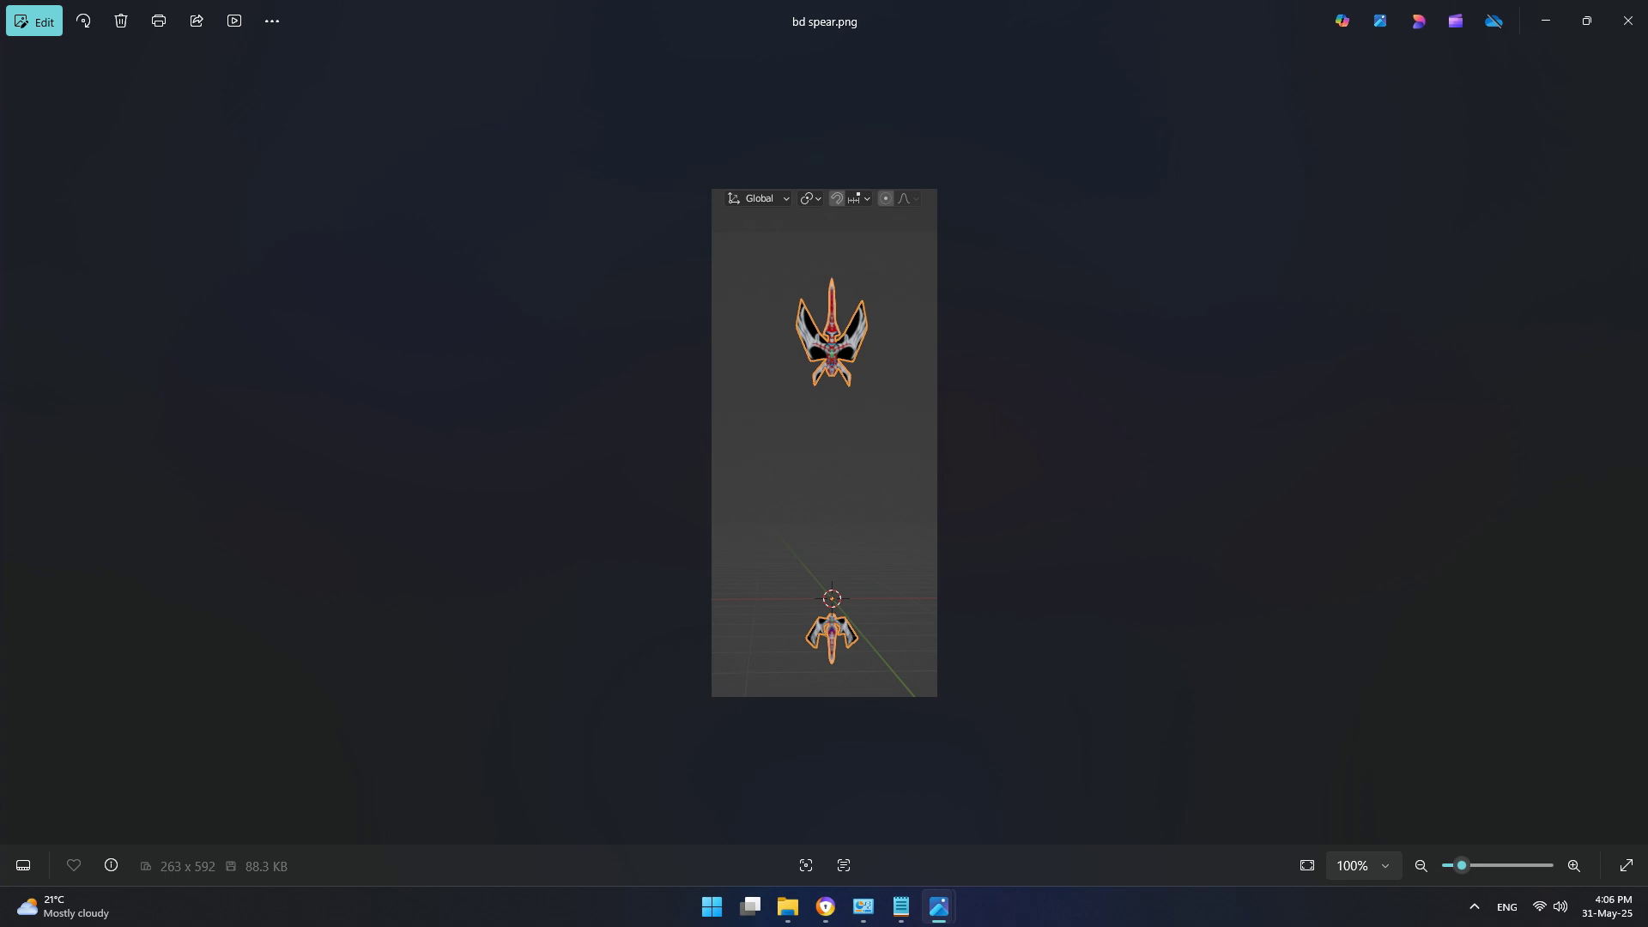
click(1632, 443)
click(1633, 443)
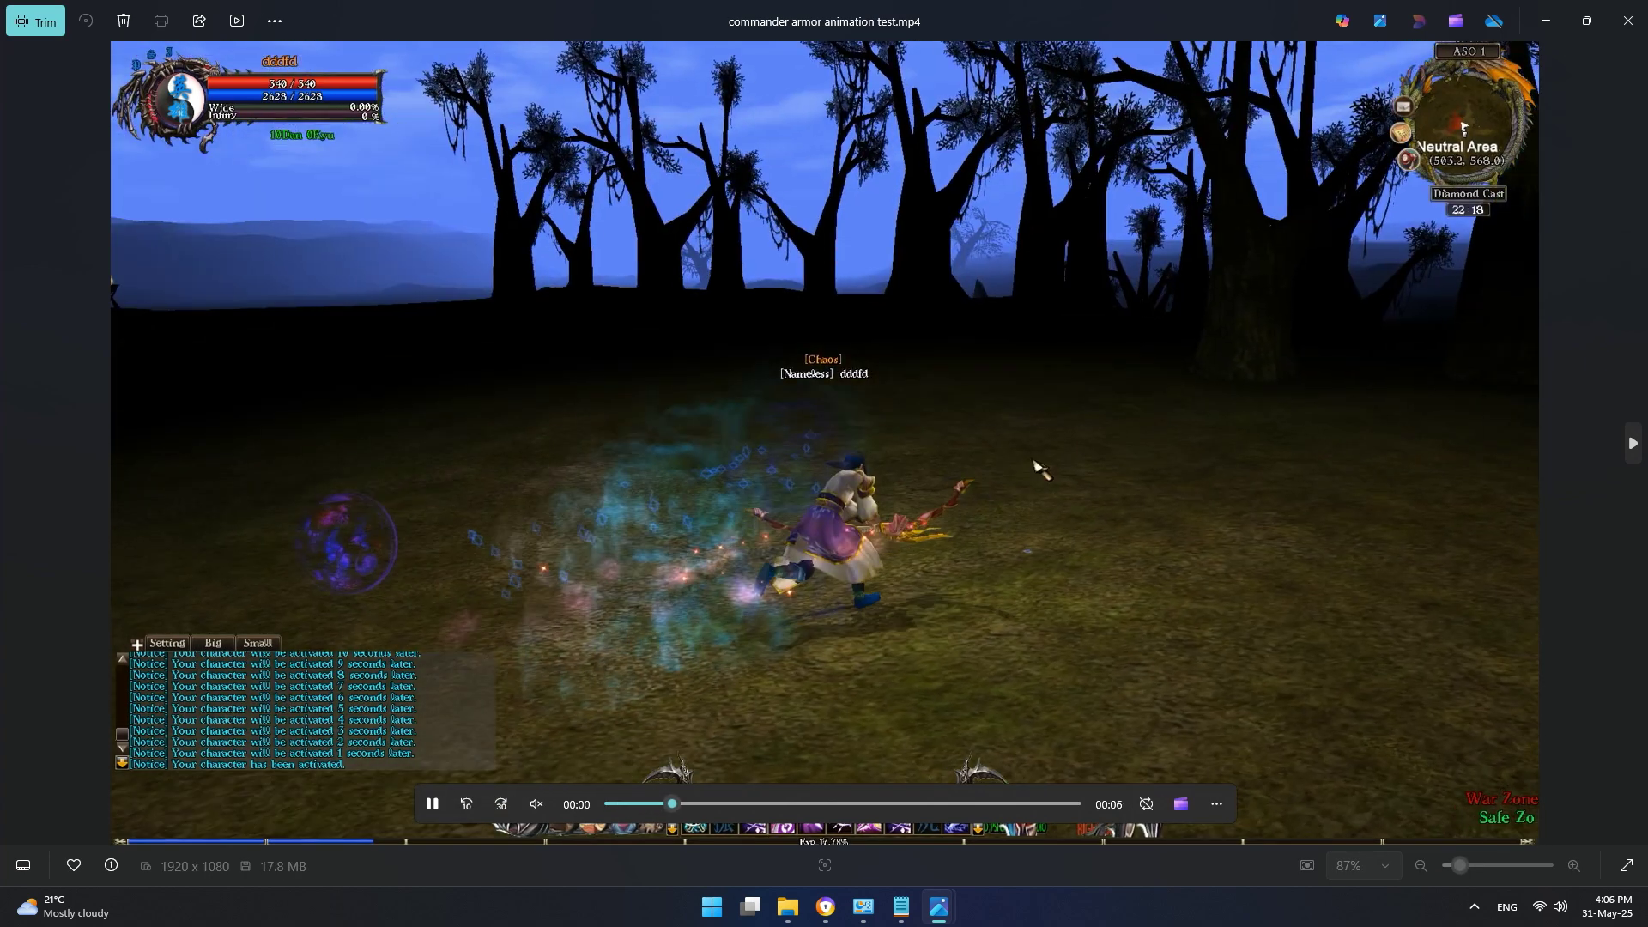
Step: View create new armor content front.png, create new armor content.png and the map collage demo_minimaps.jpg
click(1632, 443)
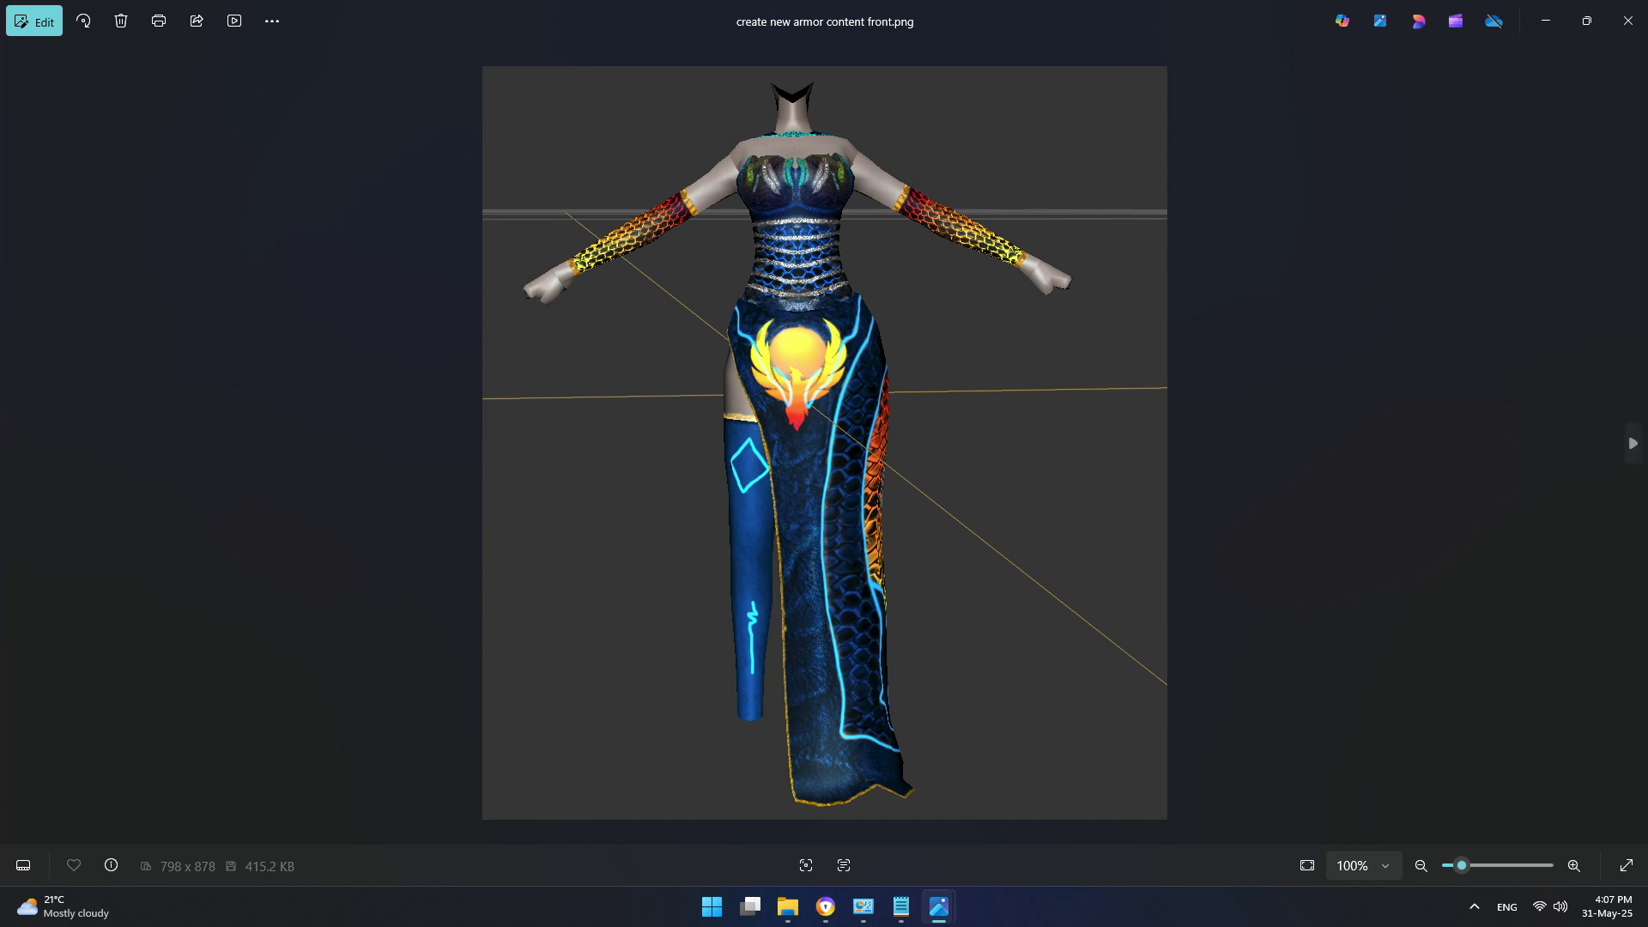
click(1632, 443)
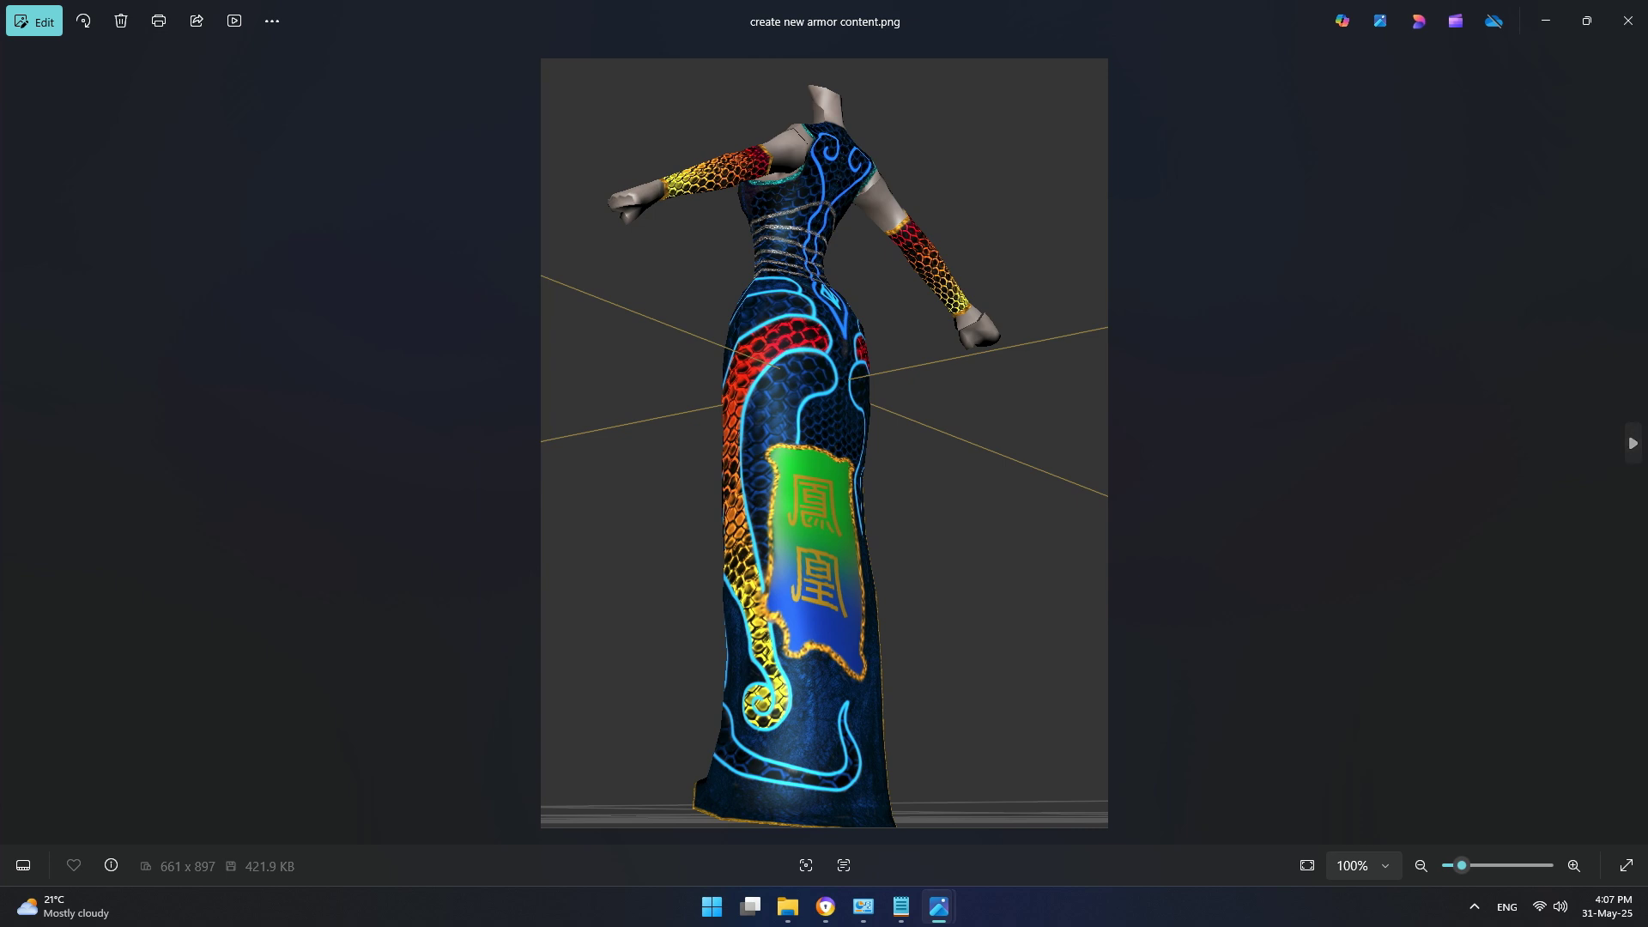
click(1632, 443)
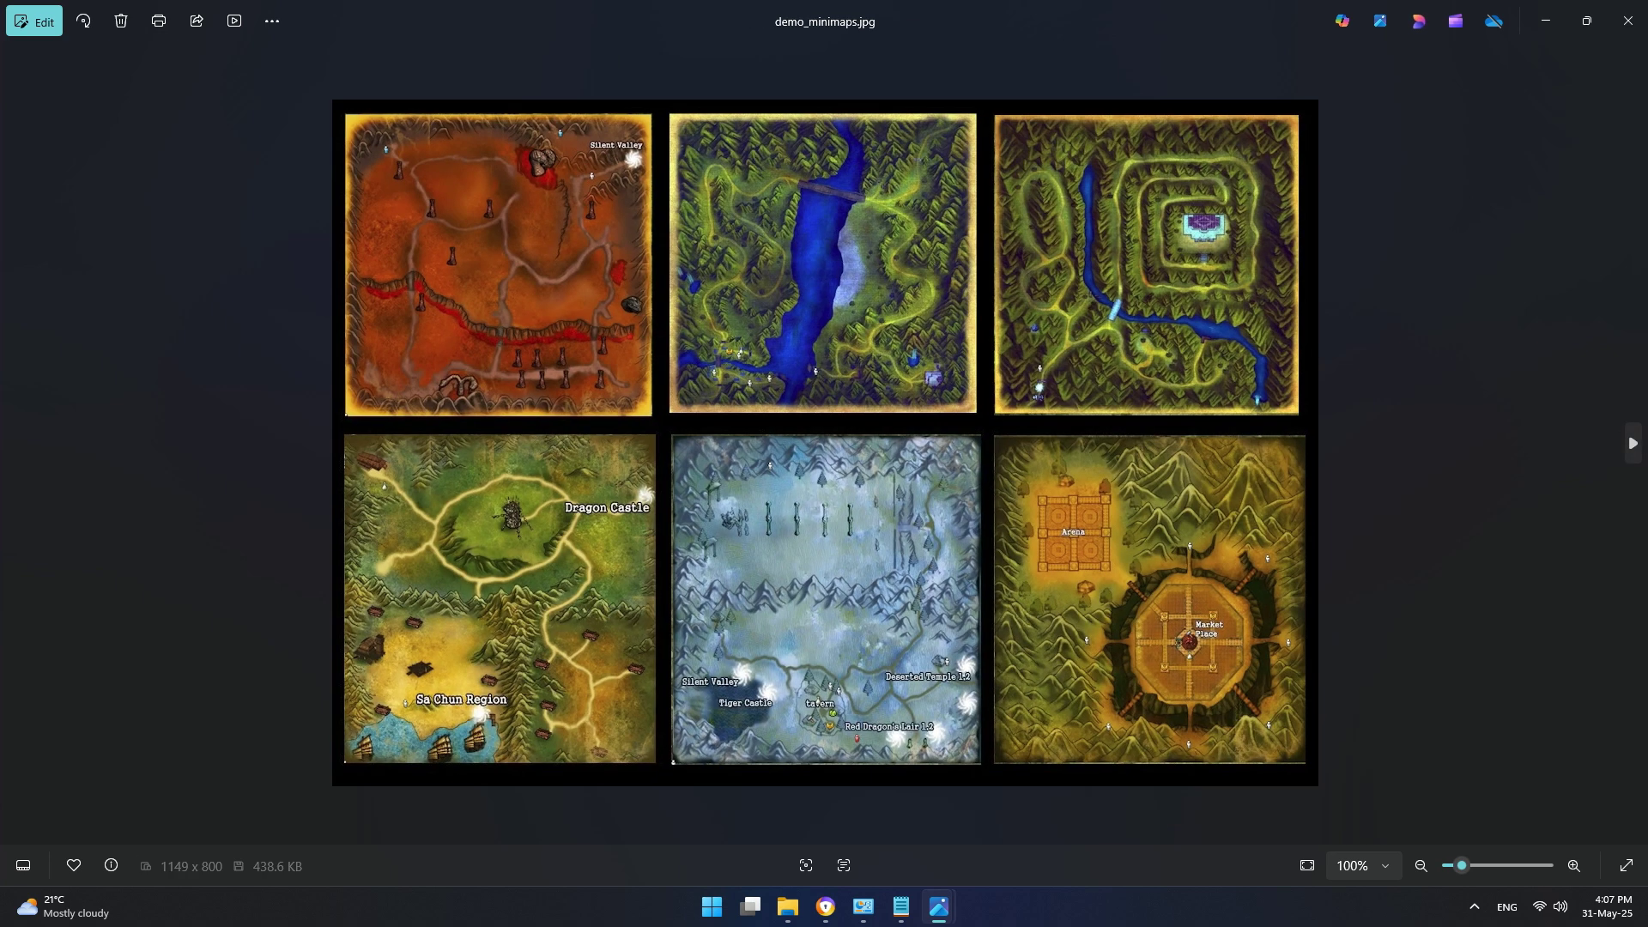
Step: View image (1).png and examine the gateway model and game scene comparison in image.png enlarged
click(1633, 443)
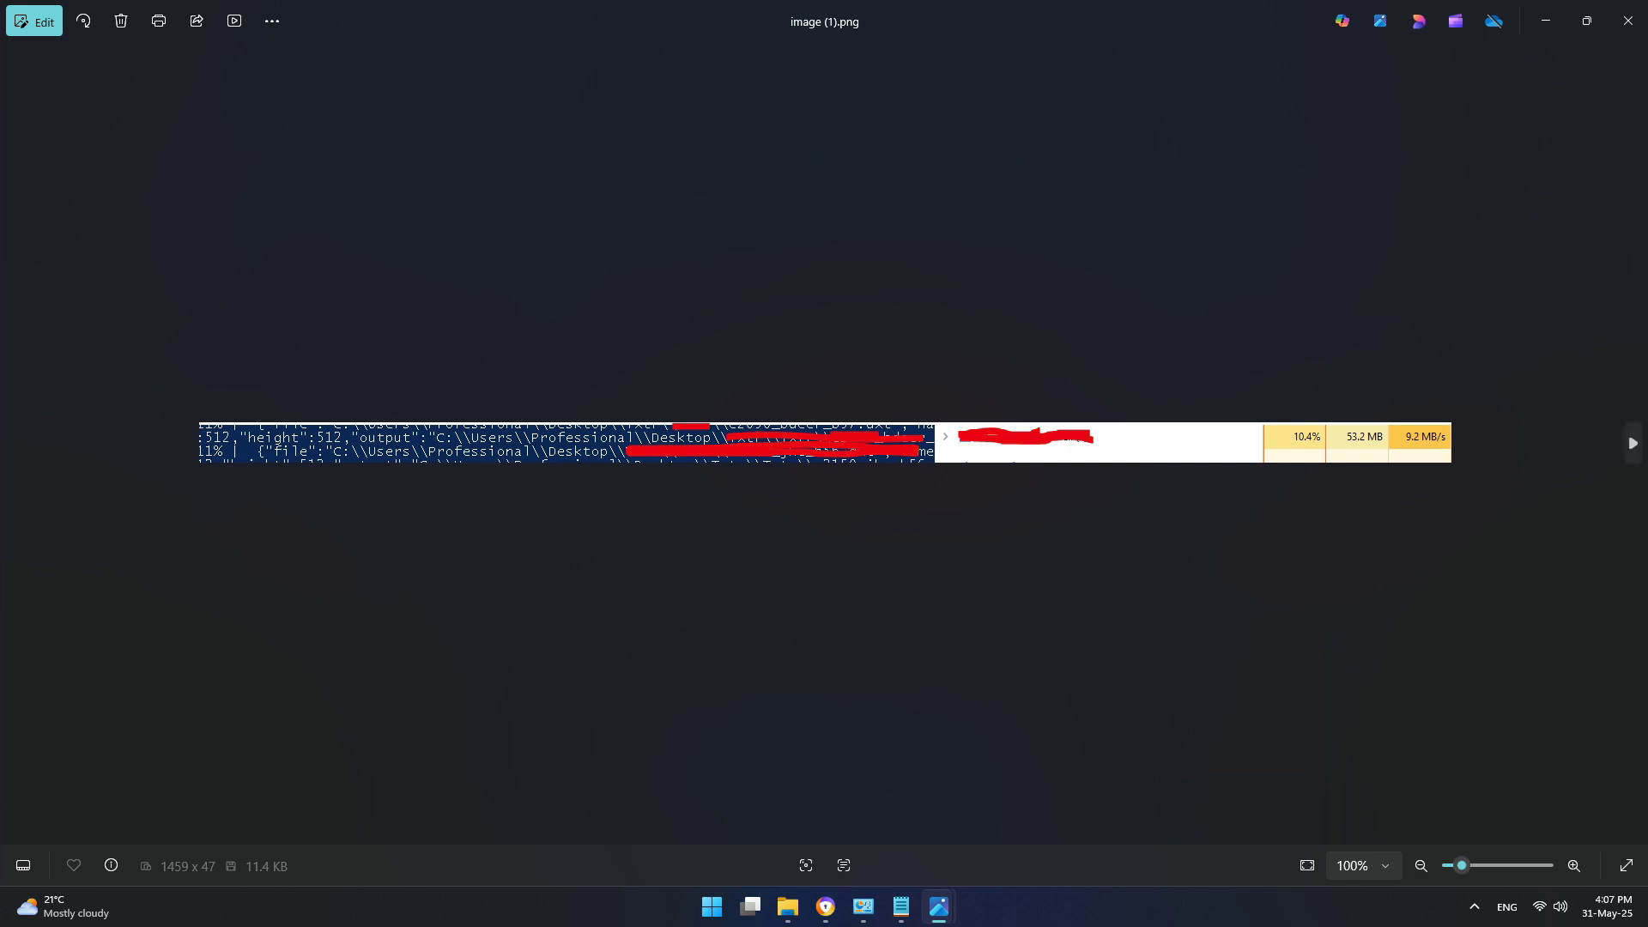
key(Right)
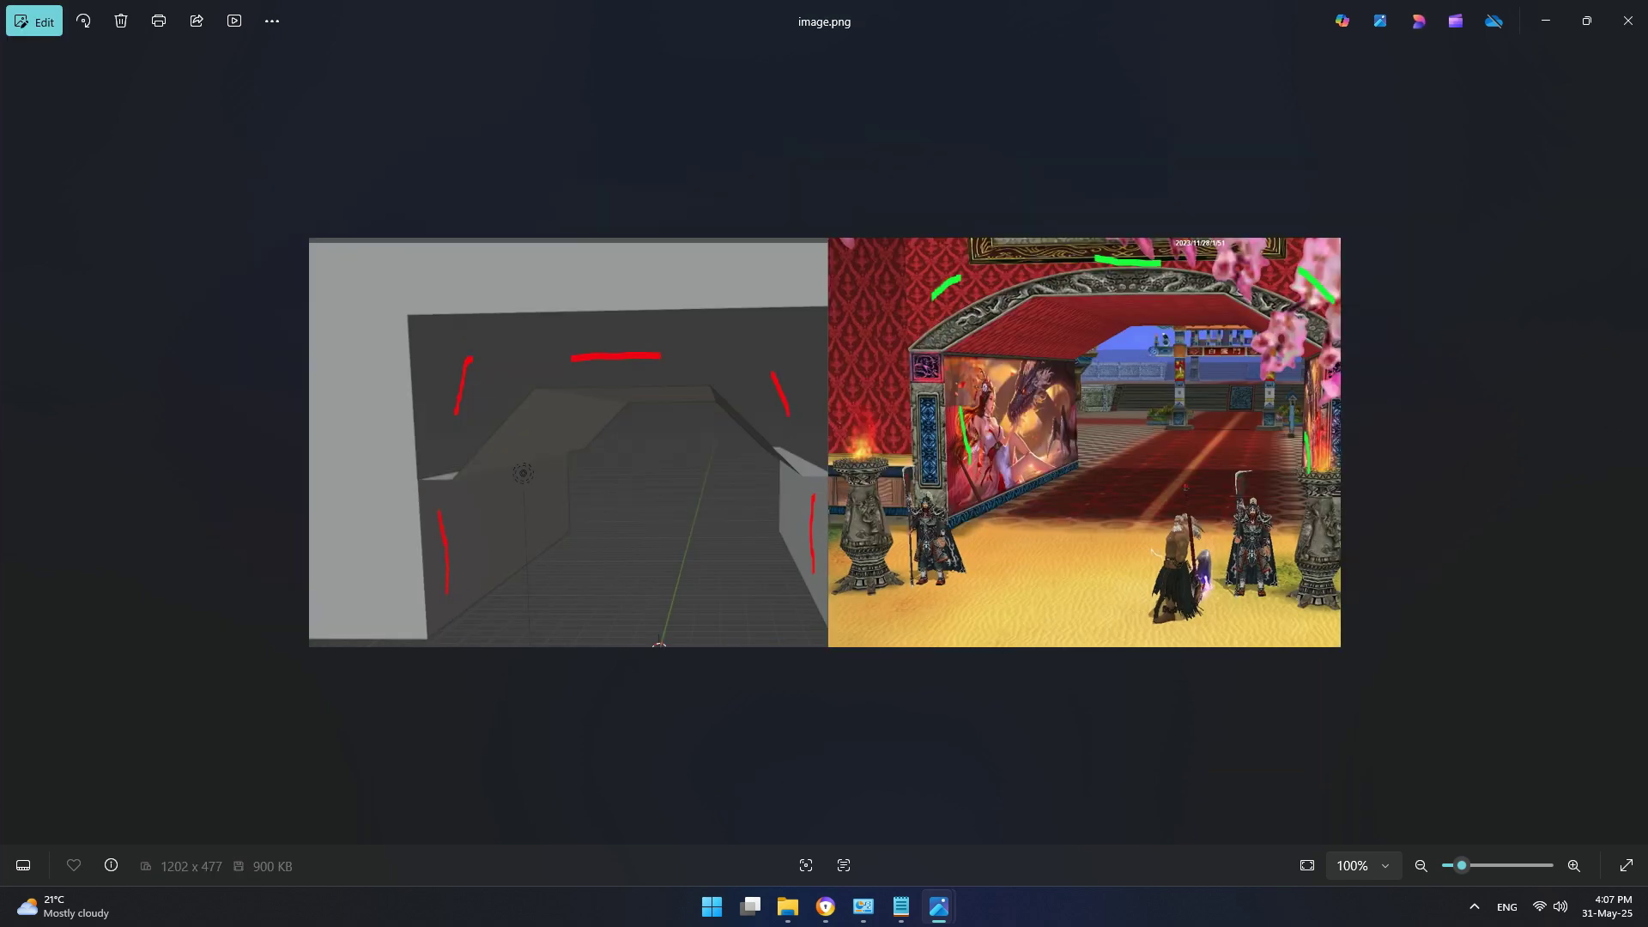
scroll(825, 442, up, 3)
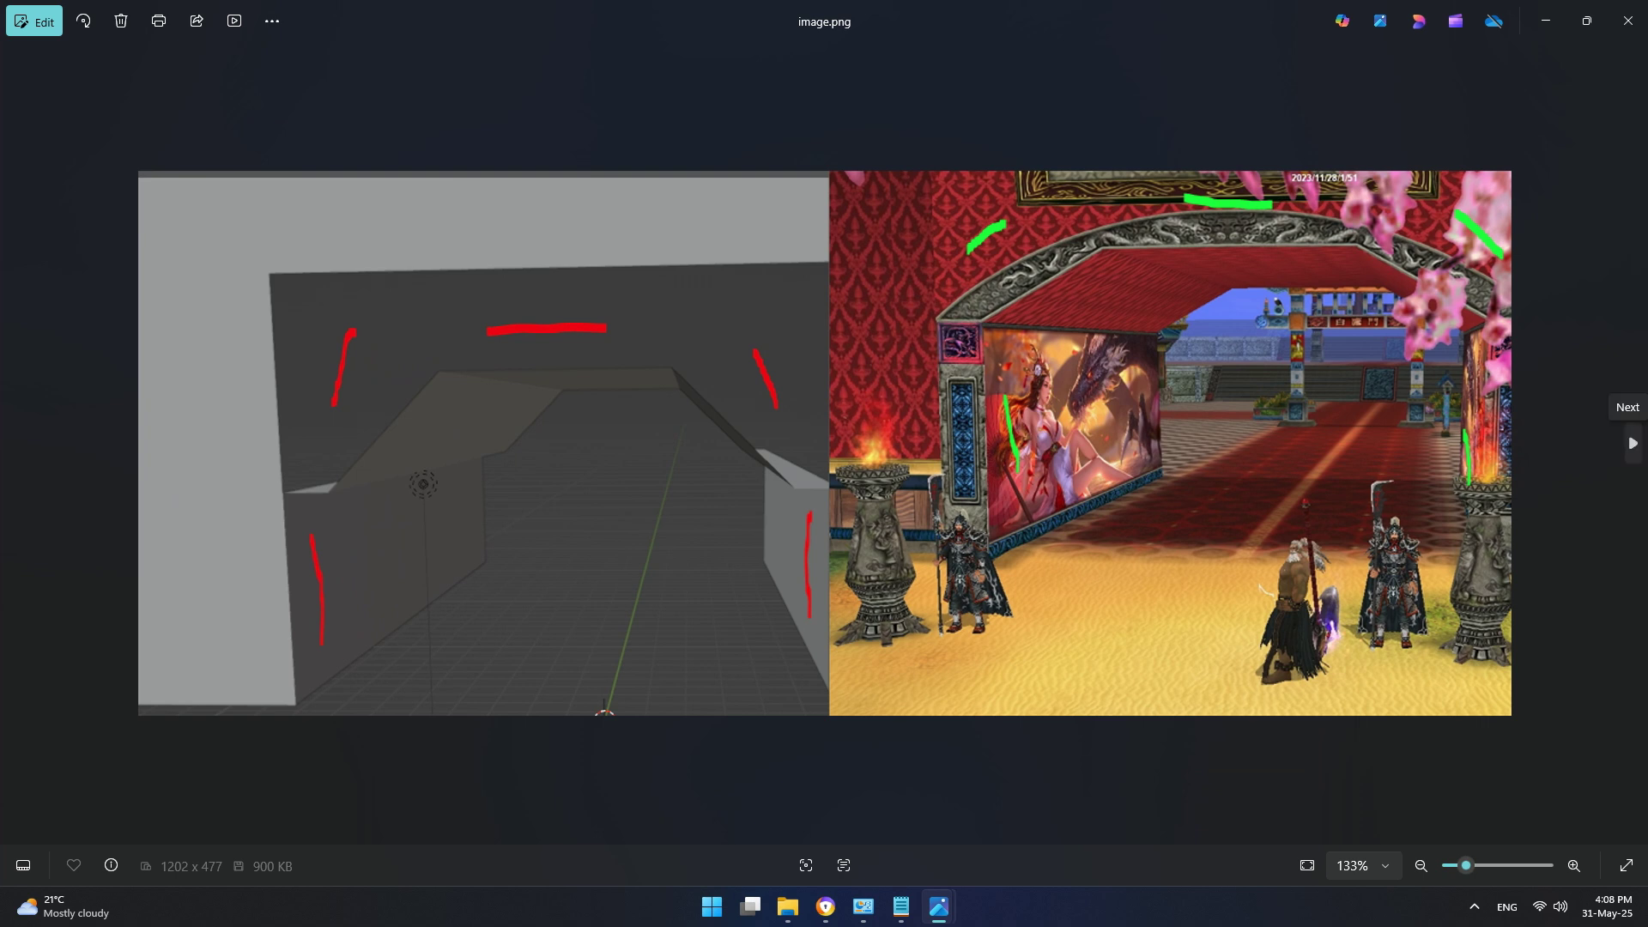
Step: Show image.webp and examine the character's blue and purple armor up close, from the skirt to the head
click(1633, 443)
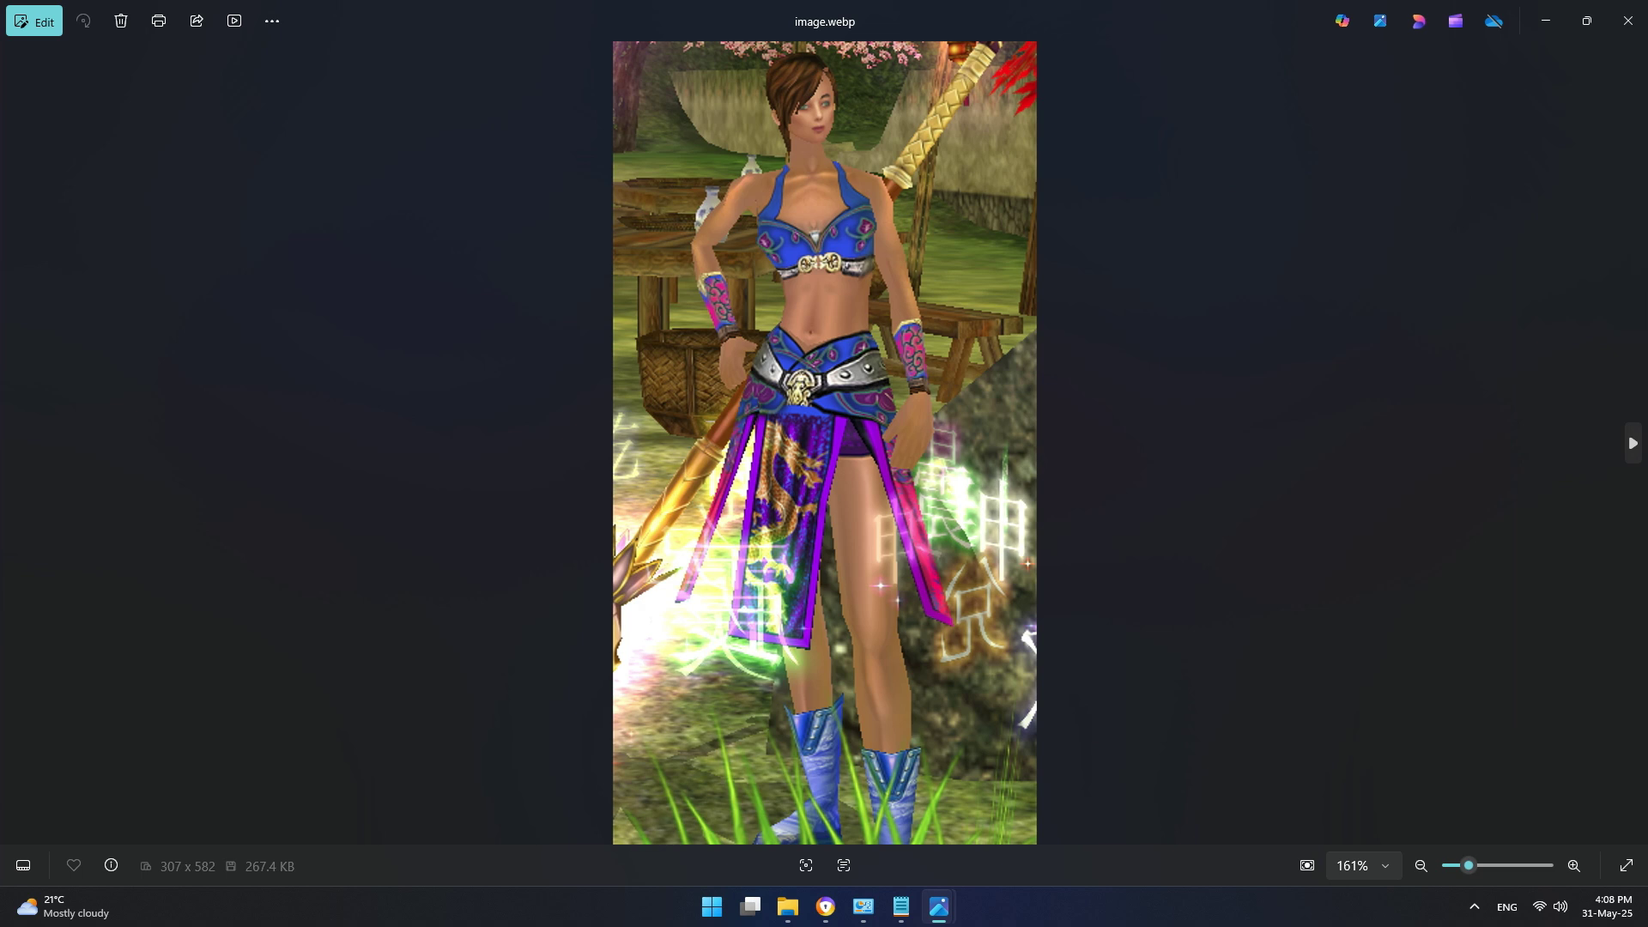
scroll(824, 301, up, 3)
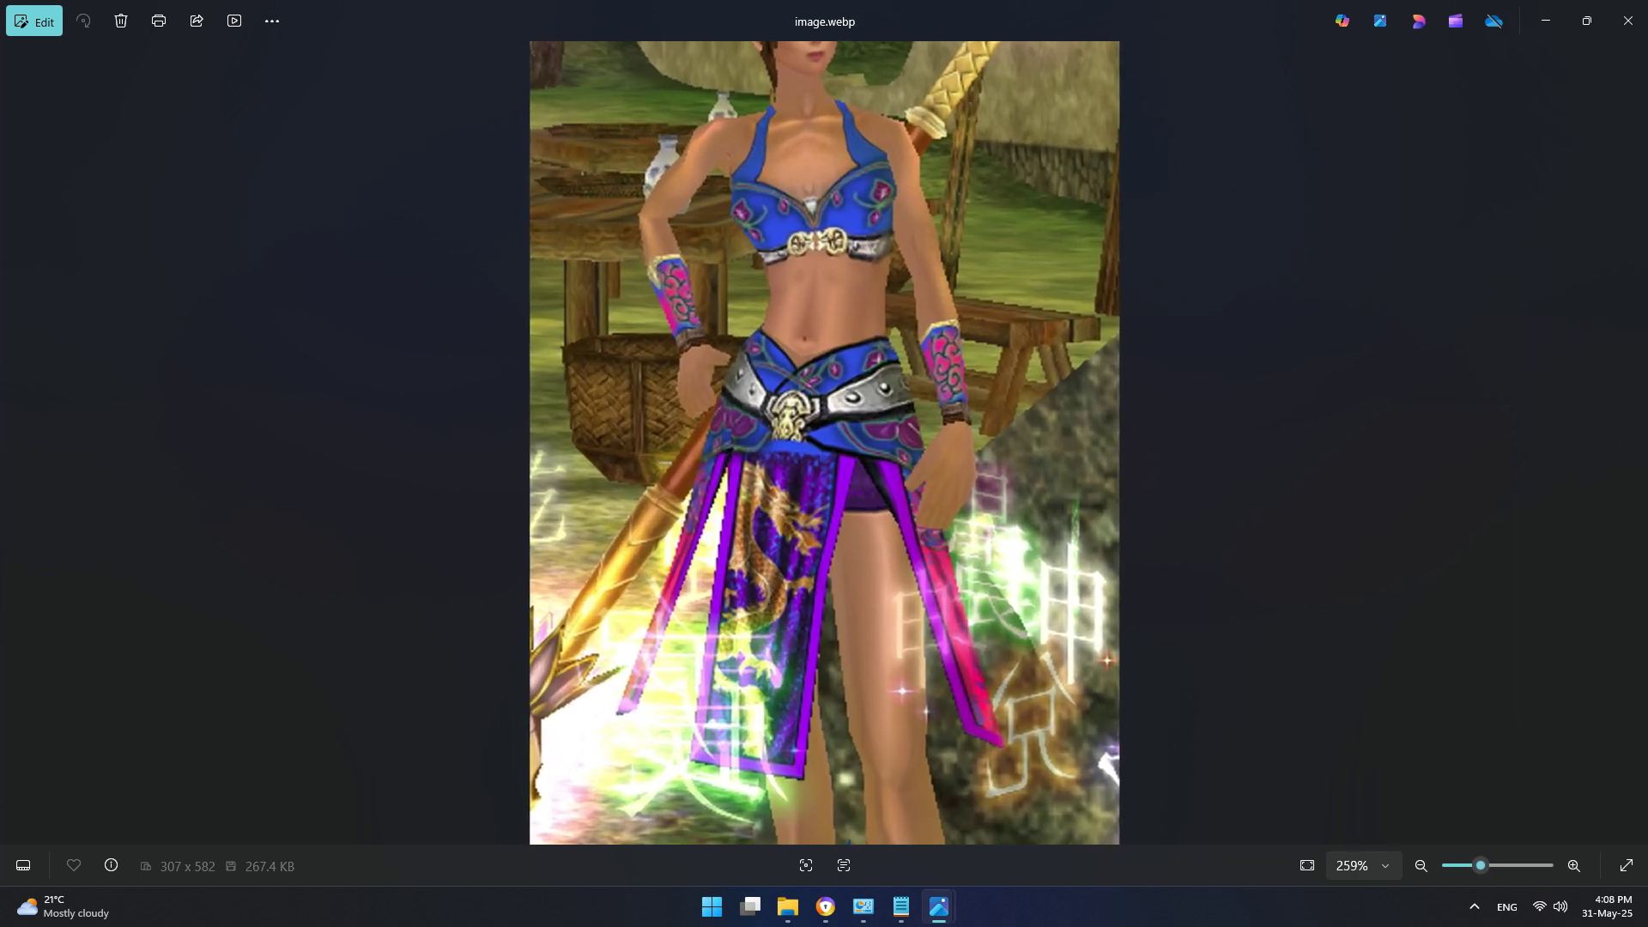
drag(824, 344, 825, 245)
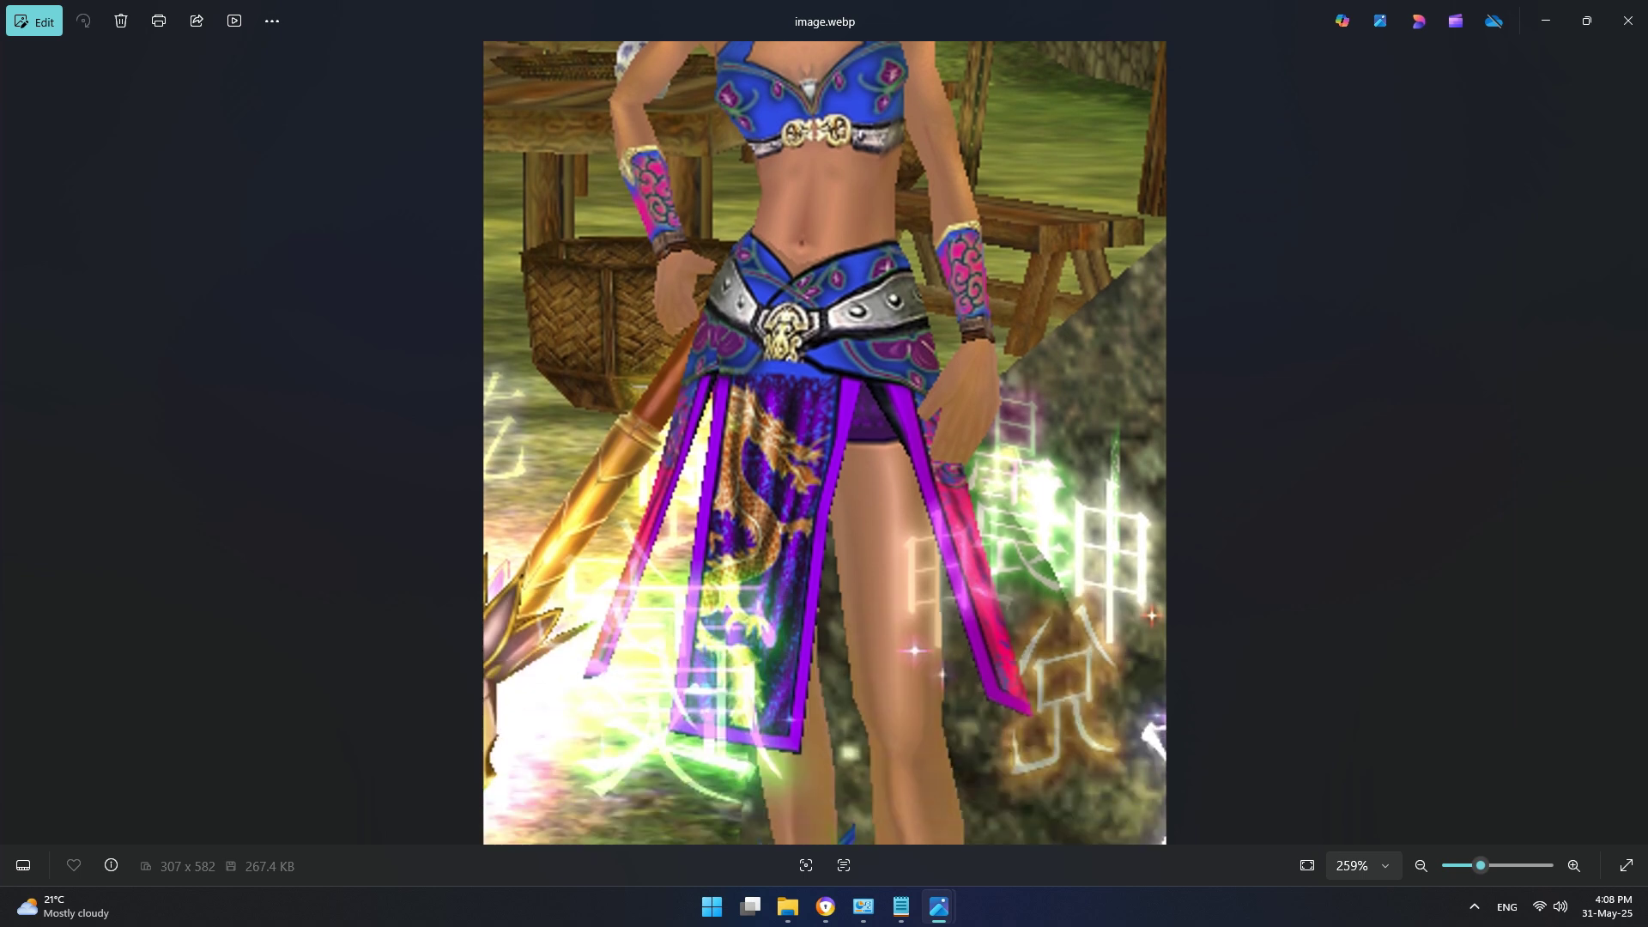
drag(824, 515, 824, 669)
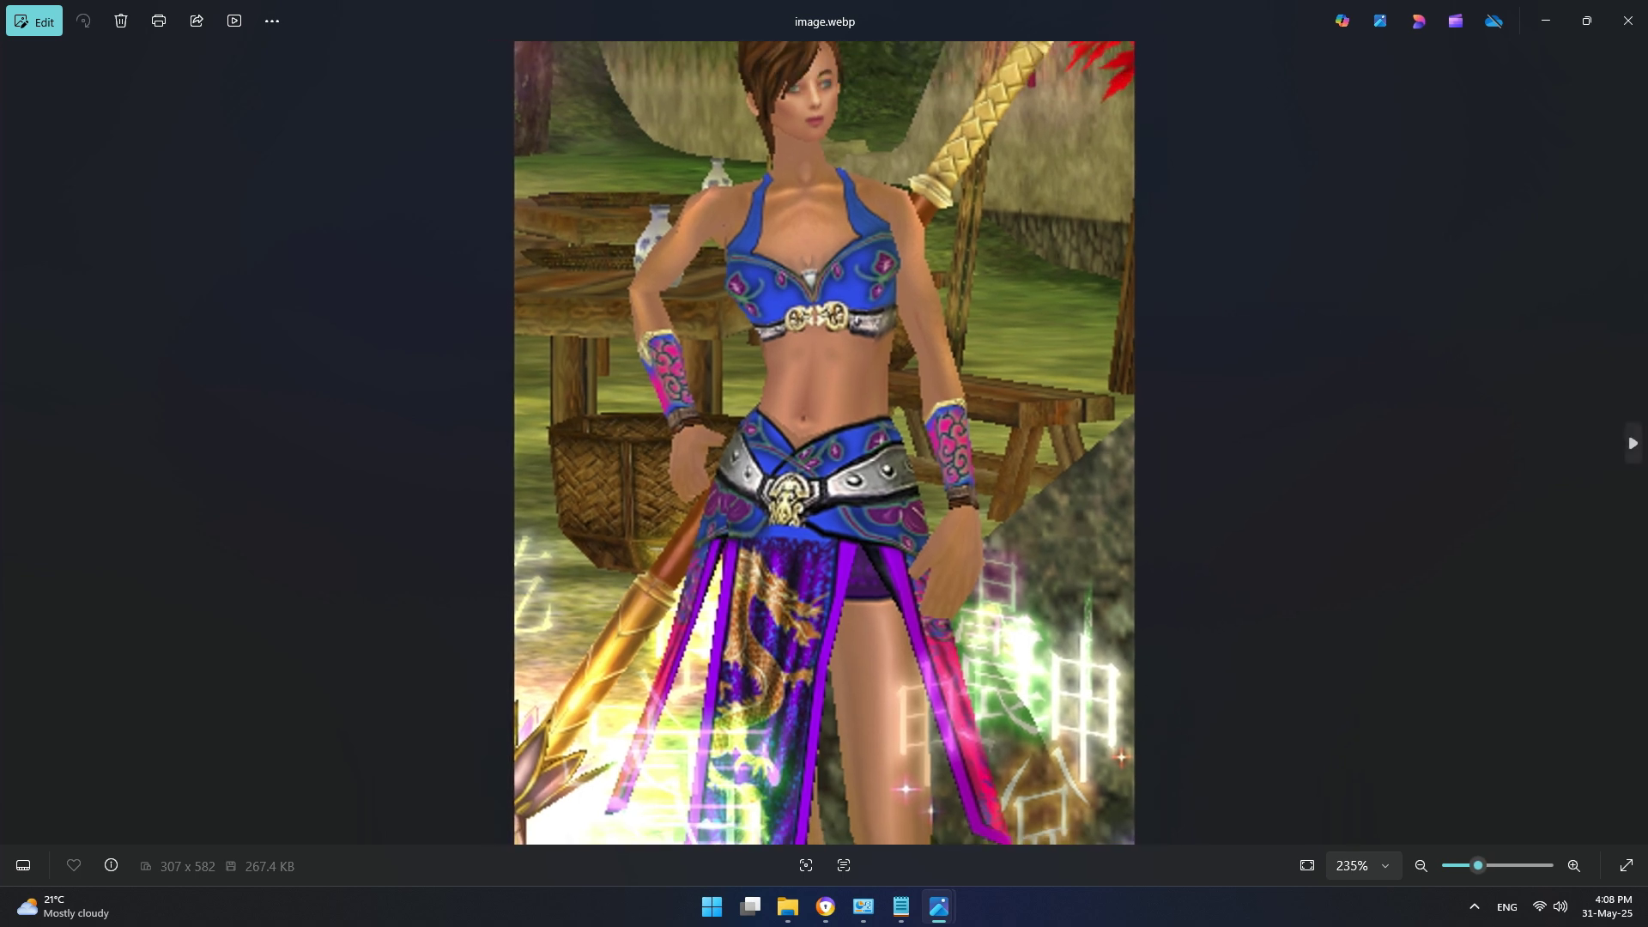
Step: View new DEV tool for textures improved.png, the added reverb skills test video and both improved skills effect 2023 videos
click(1631, 443)
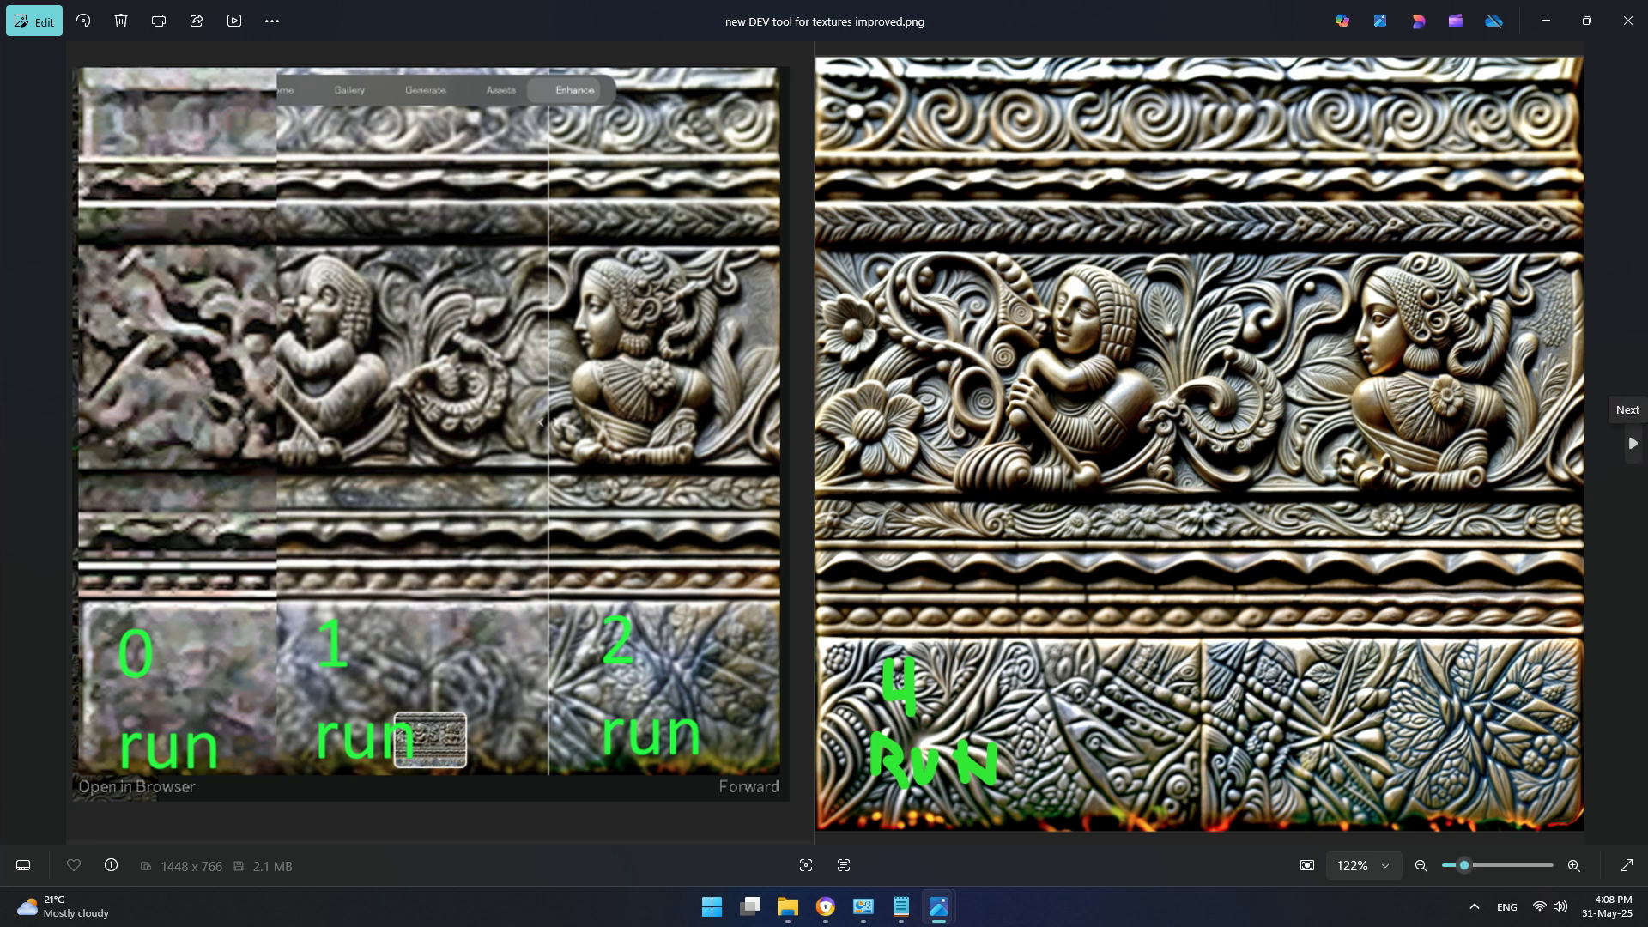
click(1632, 443)
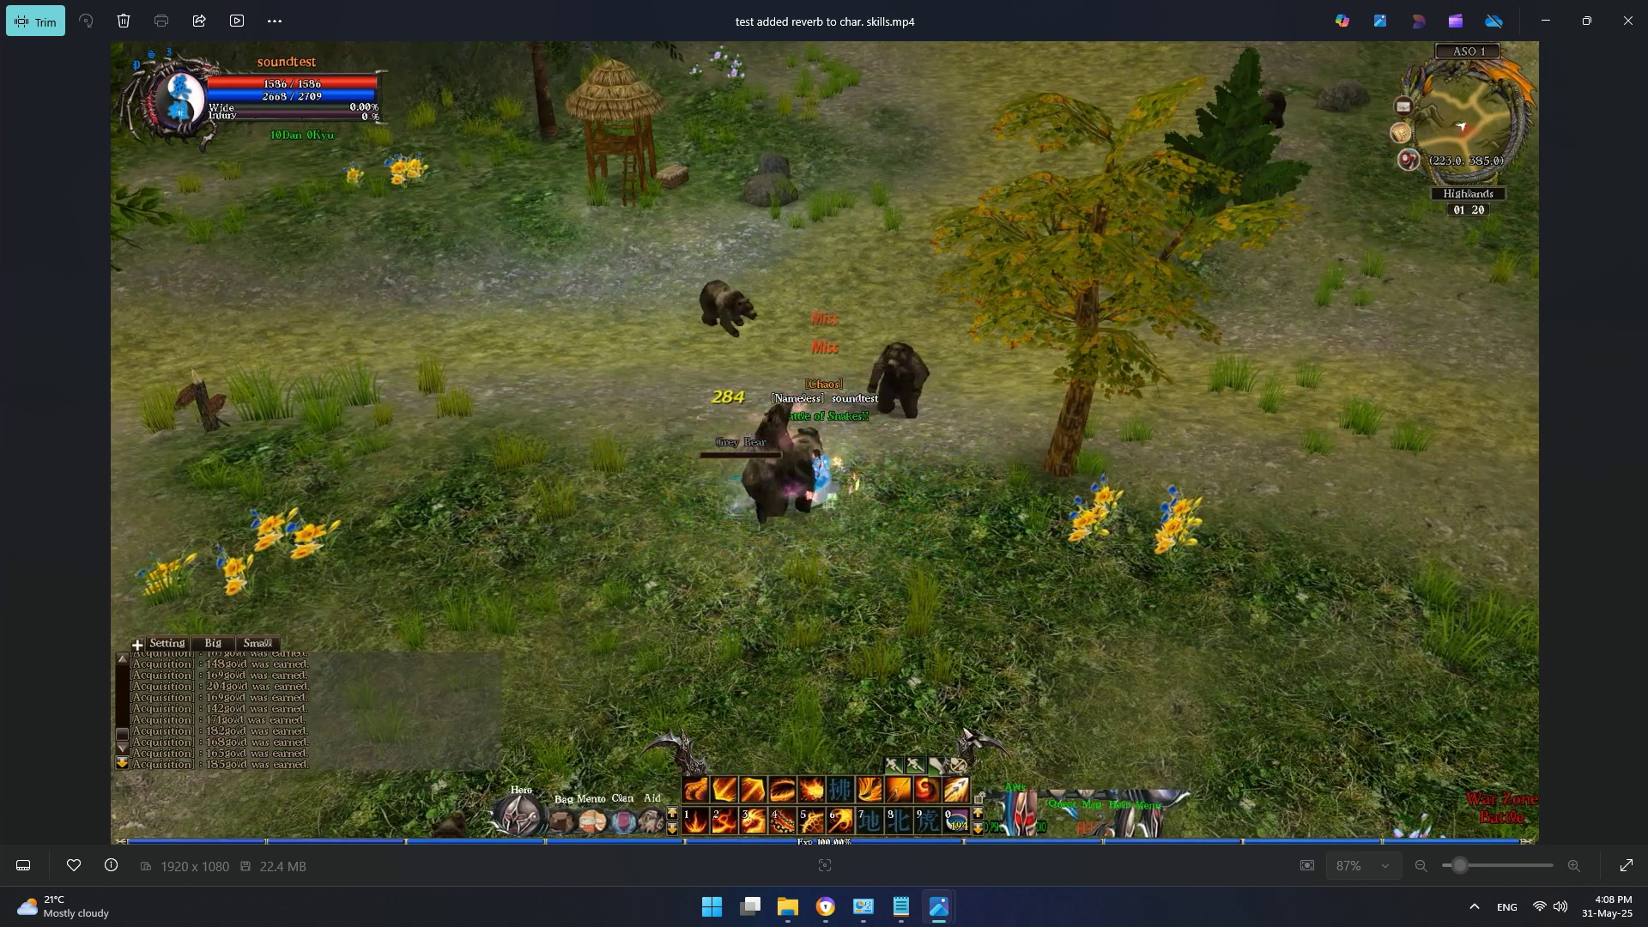
click(1632, 443)
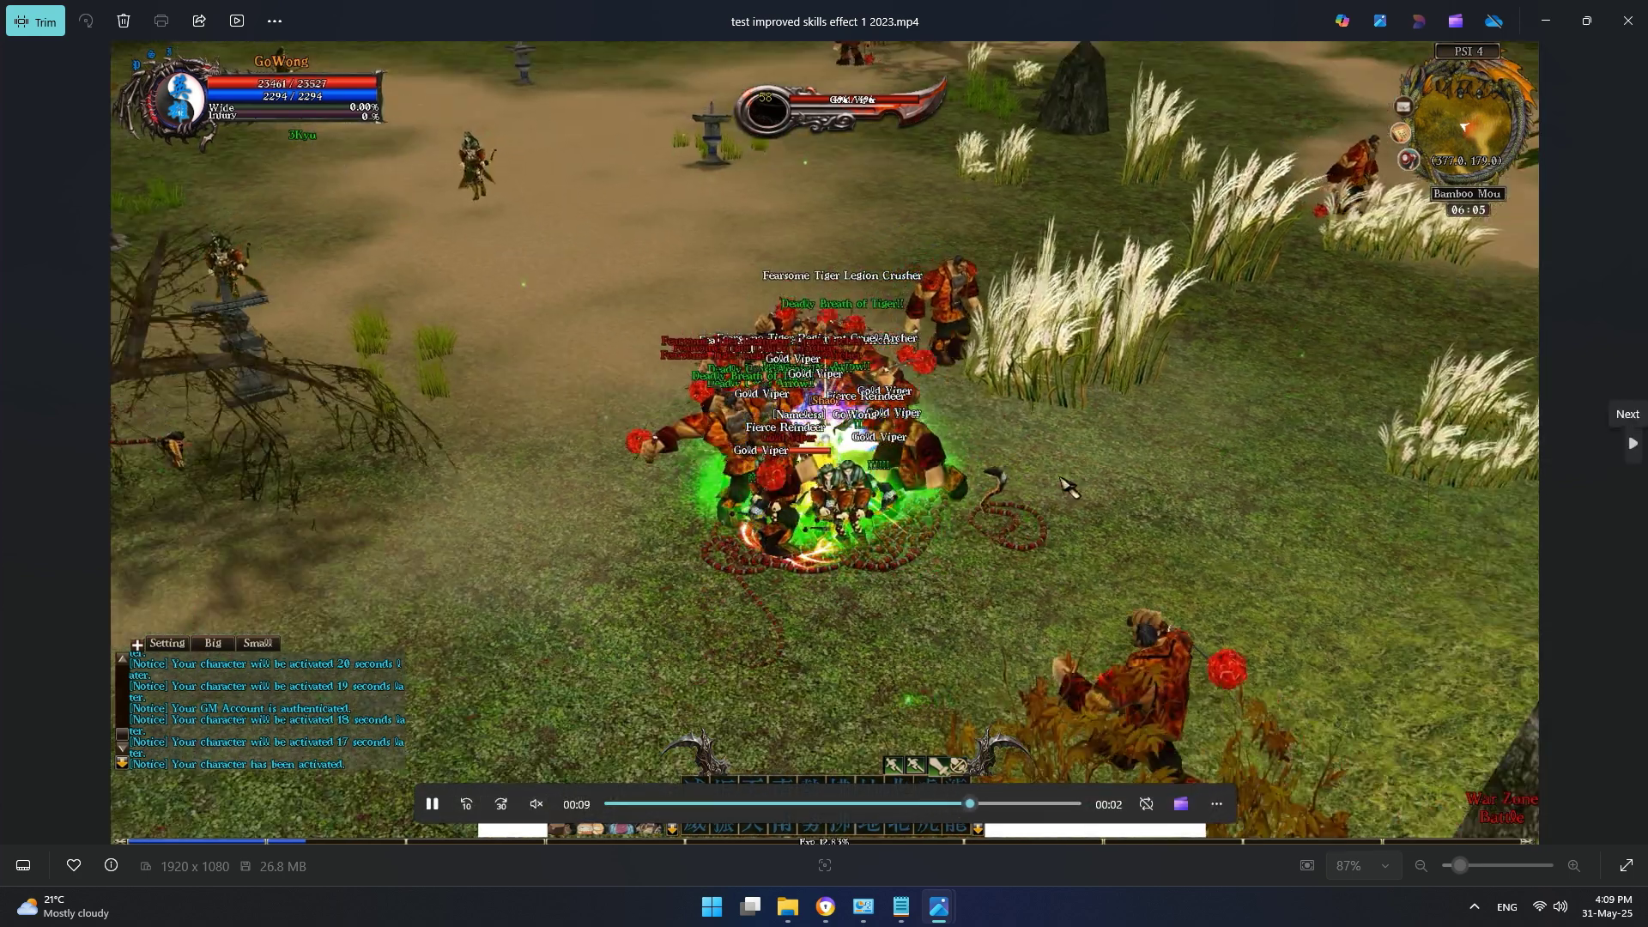
click(1628, 415)
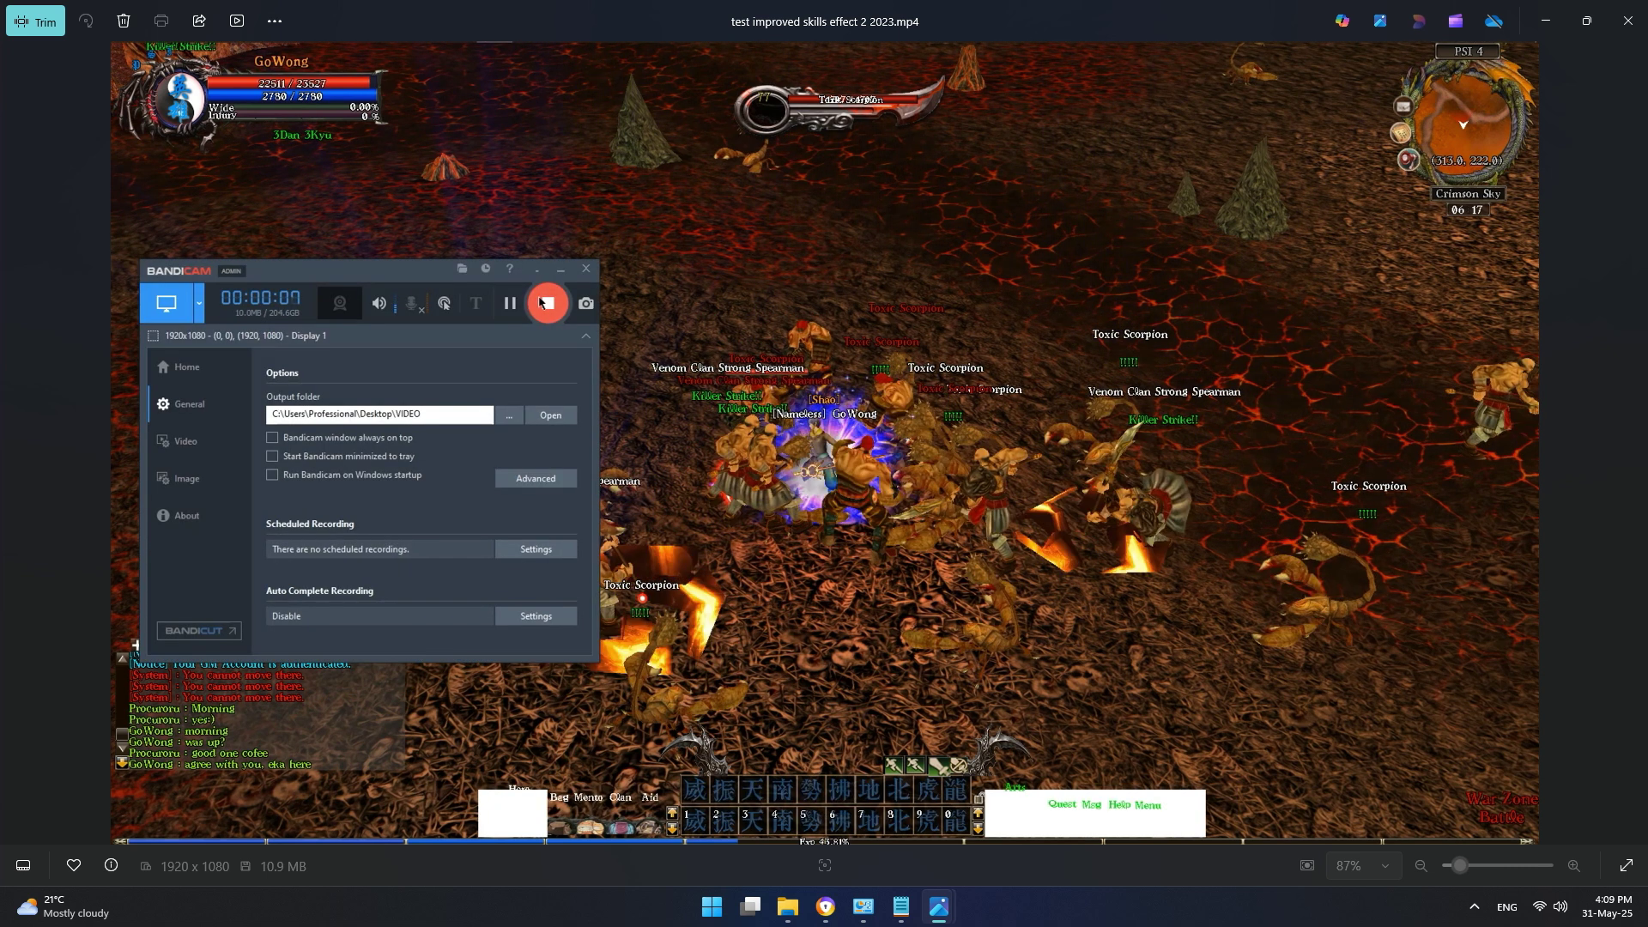
Step: Close the image viewer and check the contents of the Hero client Database cleaner folder, returning to the Hero Editor folder
click(1628, 20)
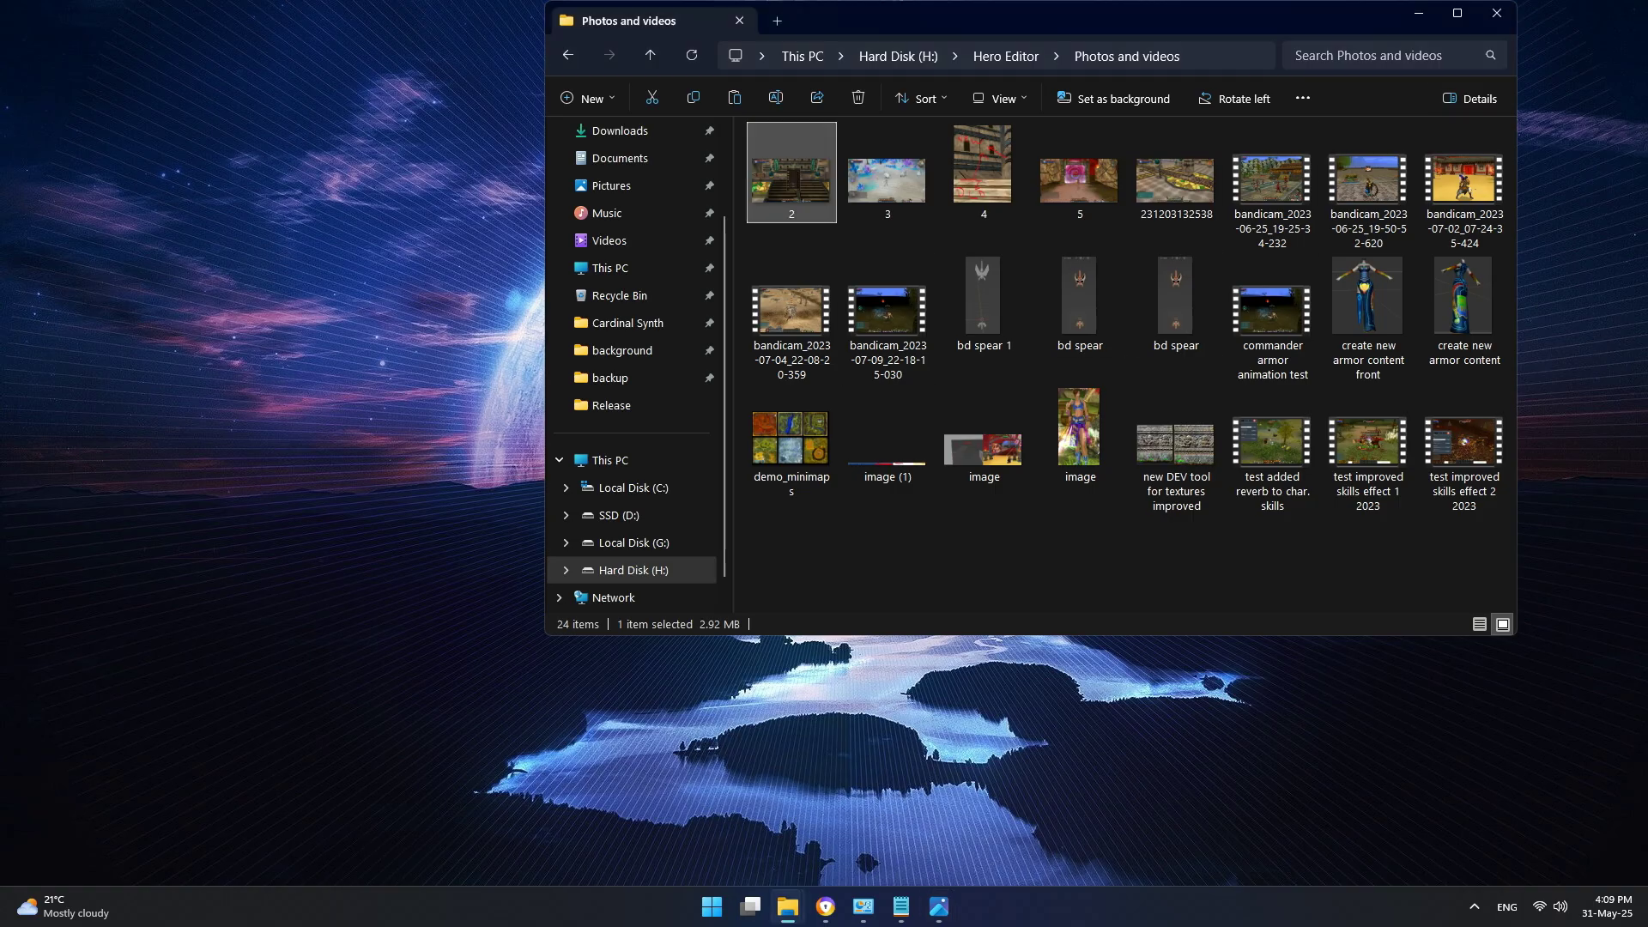
click(649, 55)
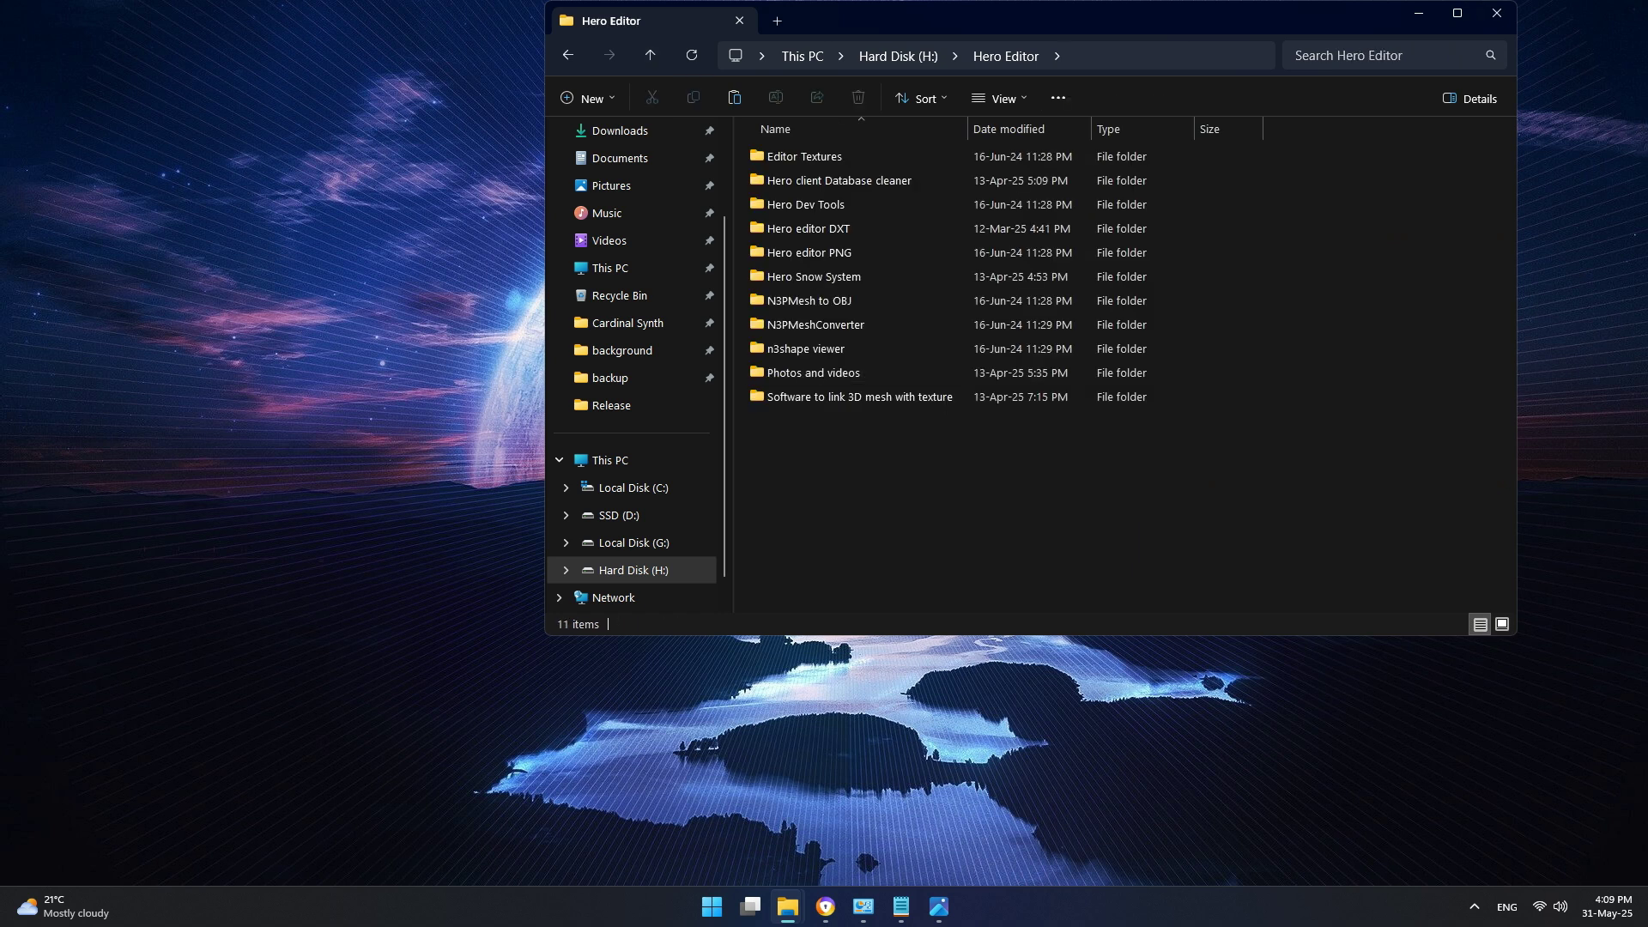
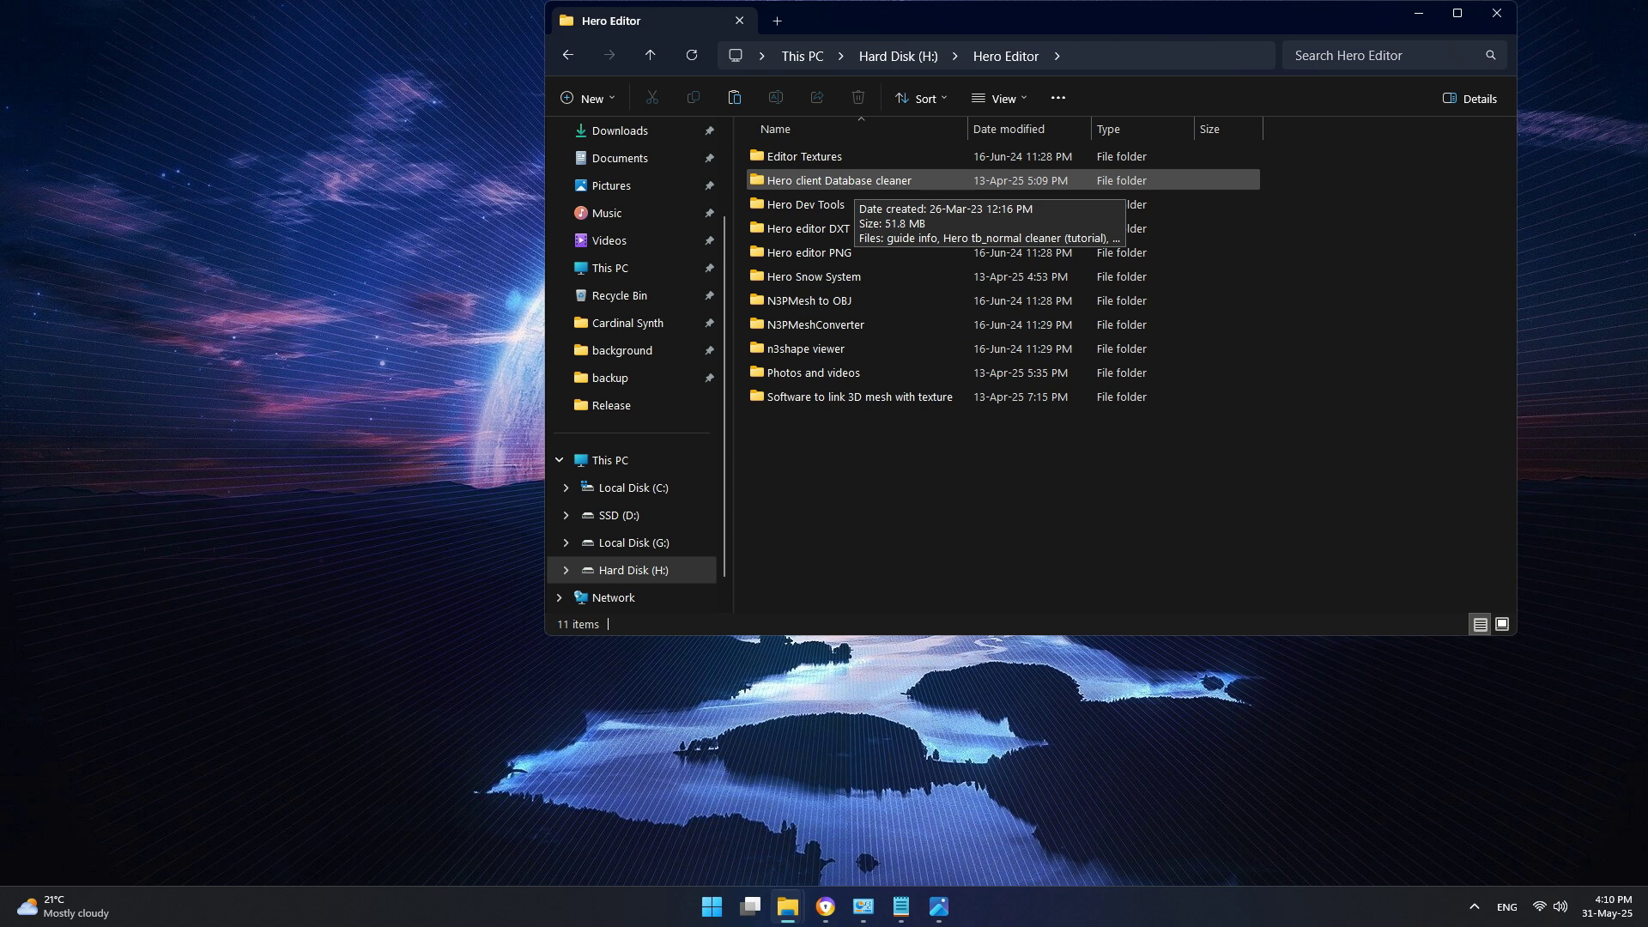
double_click(854, 182)
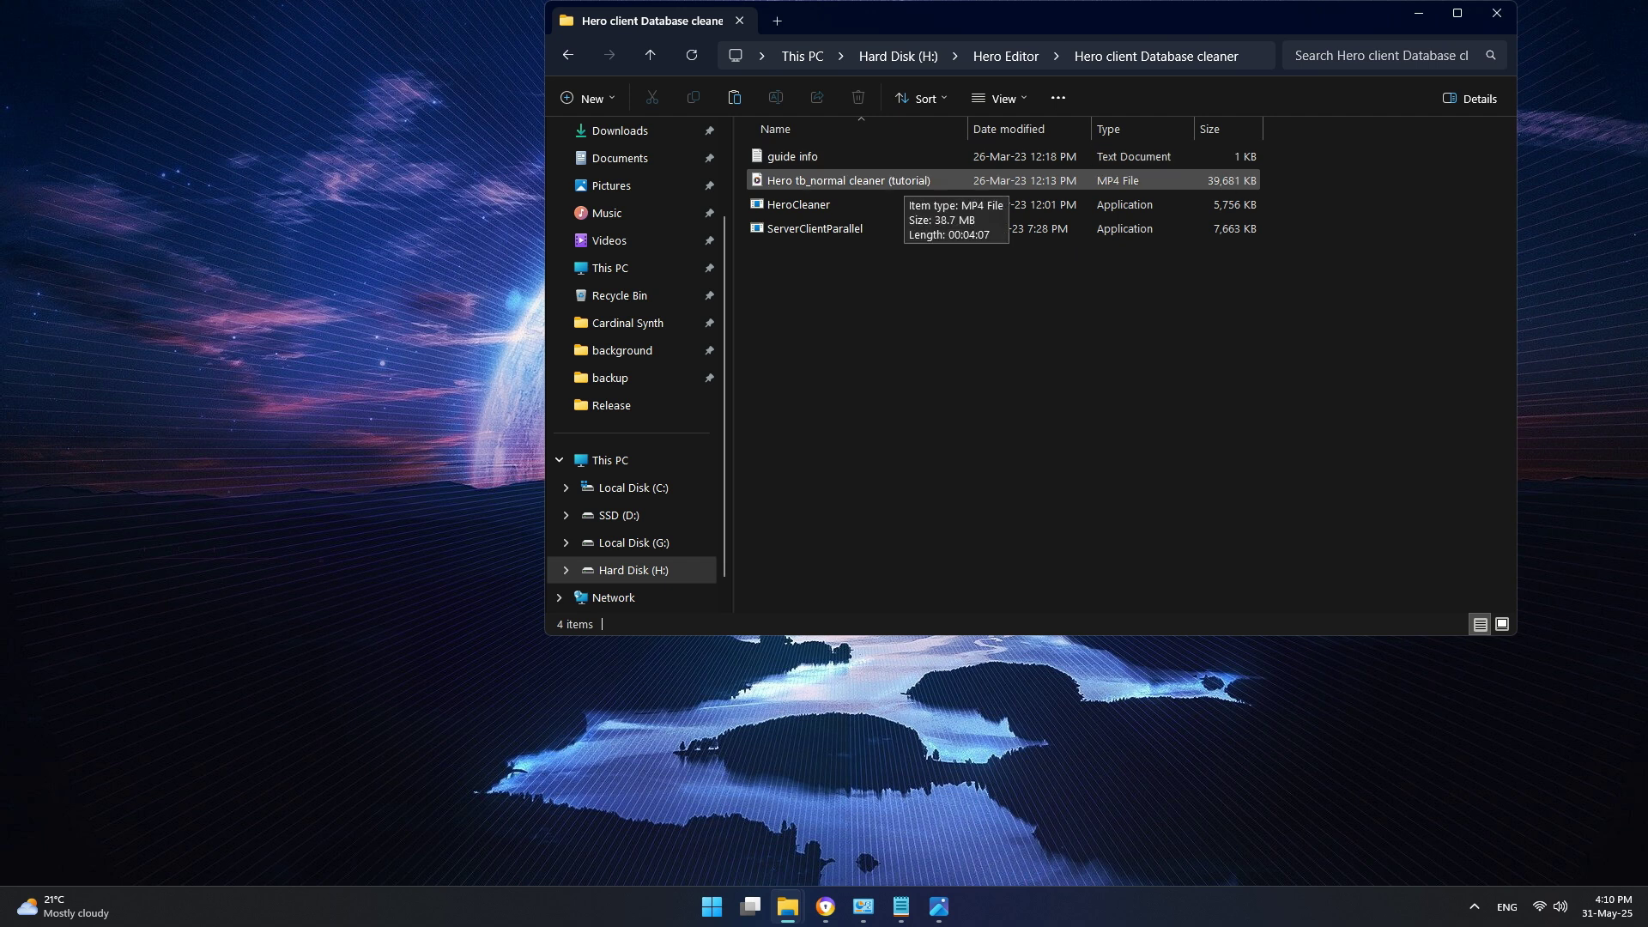
click(650, 55)
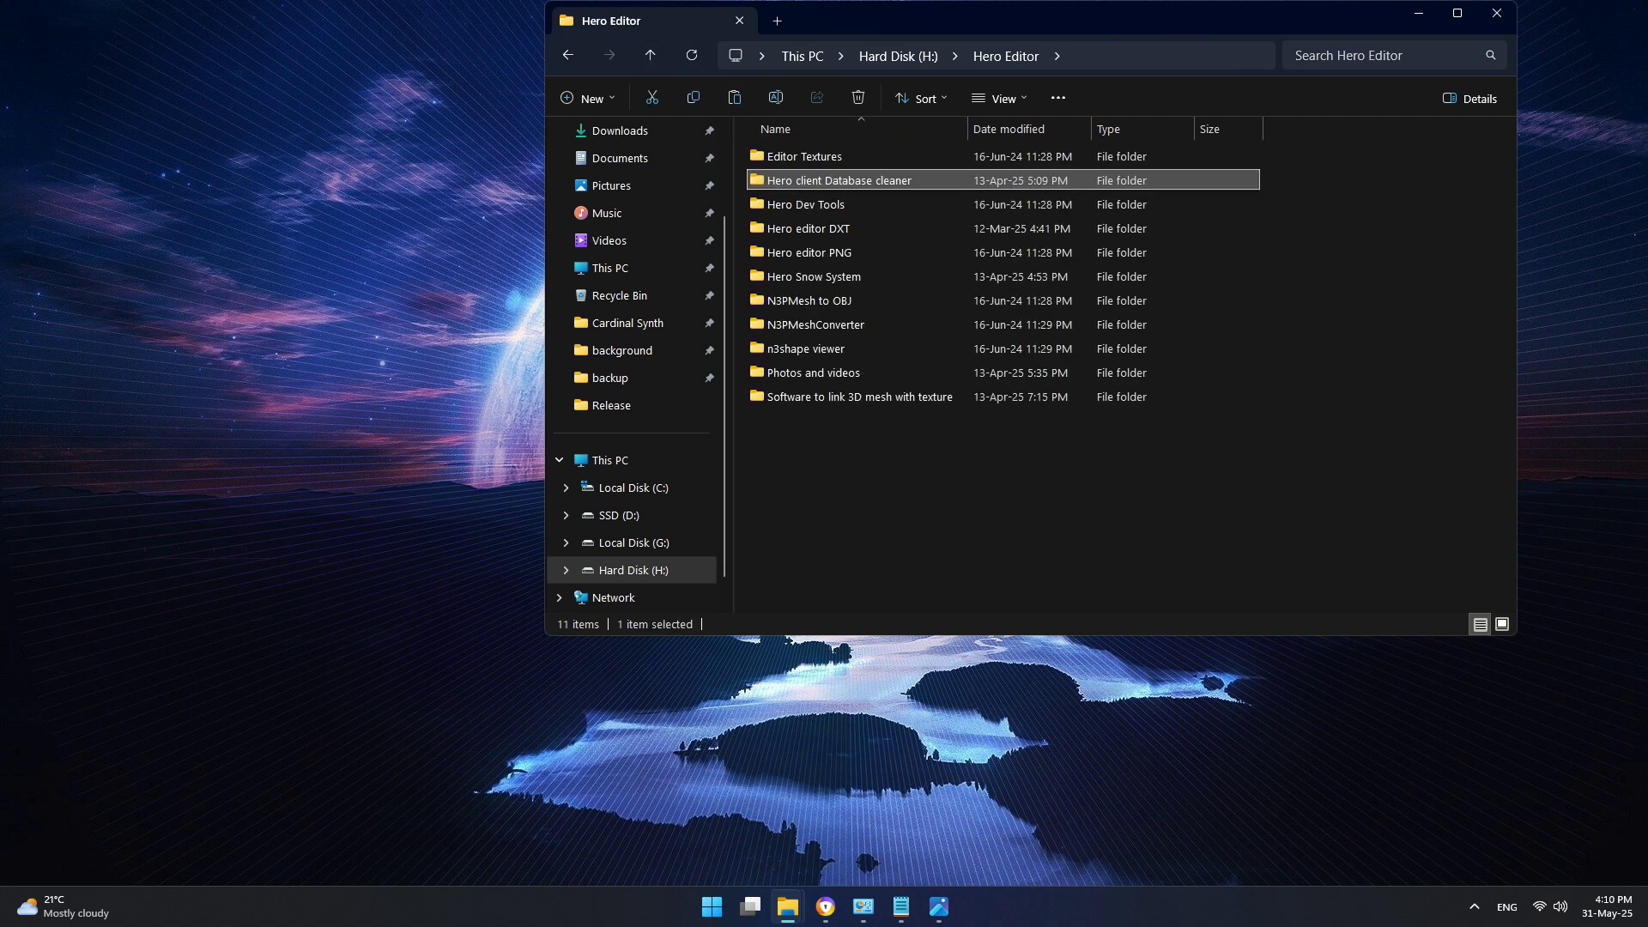
Step: Check the contents of the Editor Textures folder and return to the Hero Editor folder with nothing selected
double_click(803, 157)
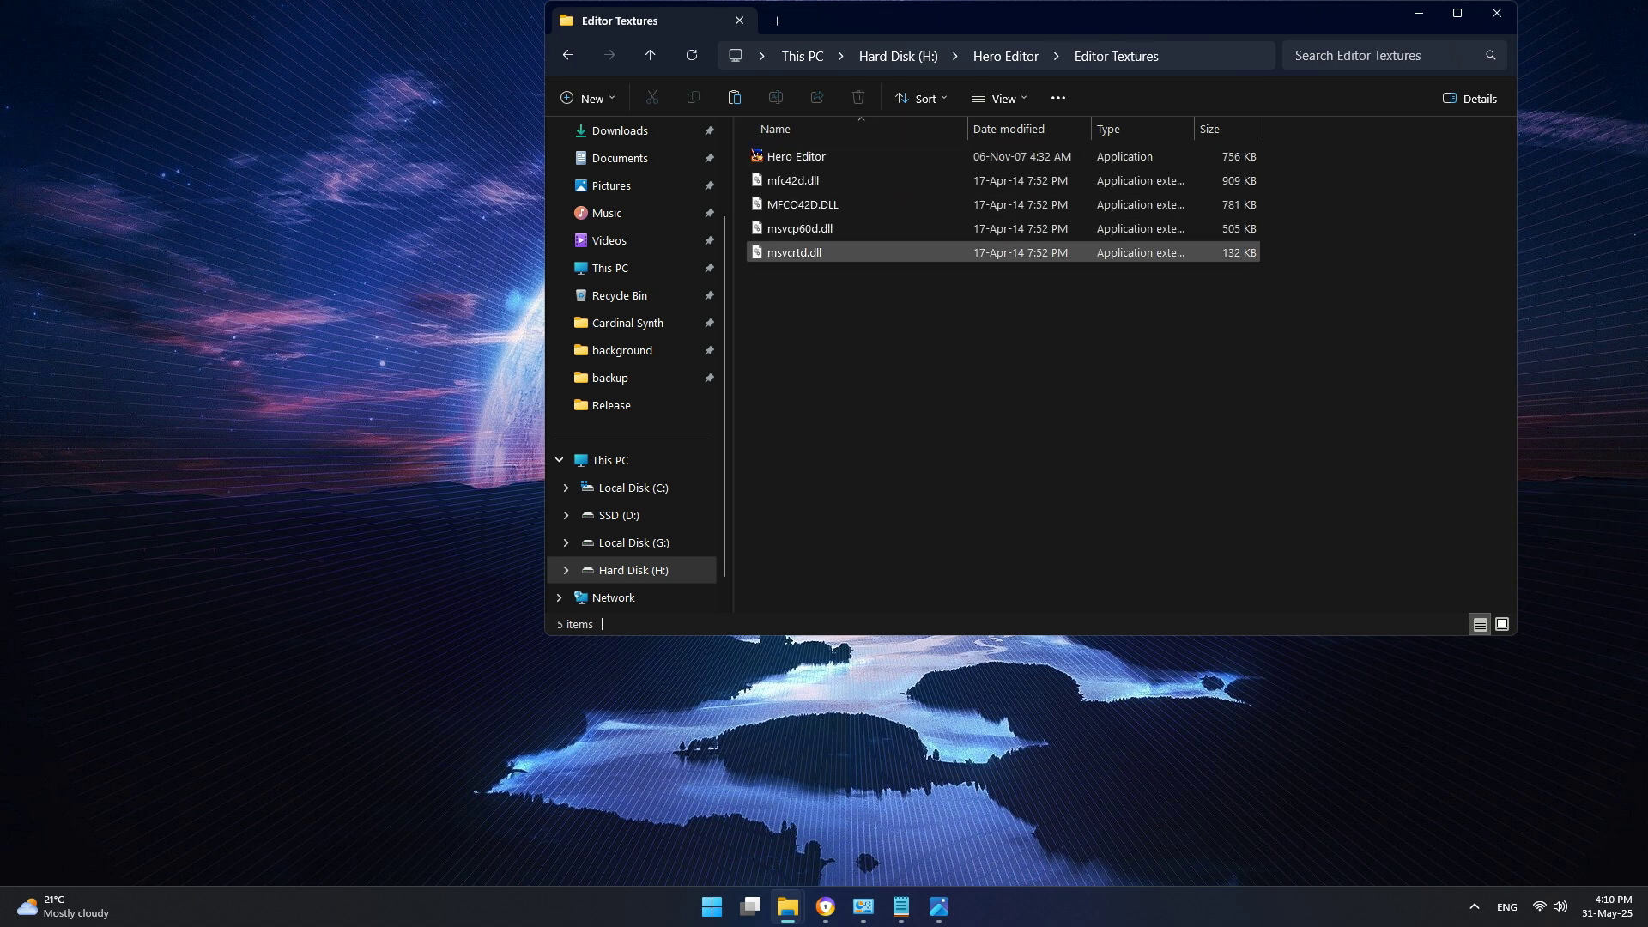
click(650, 55)
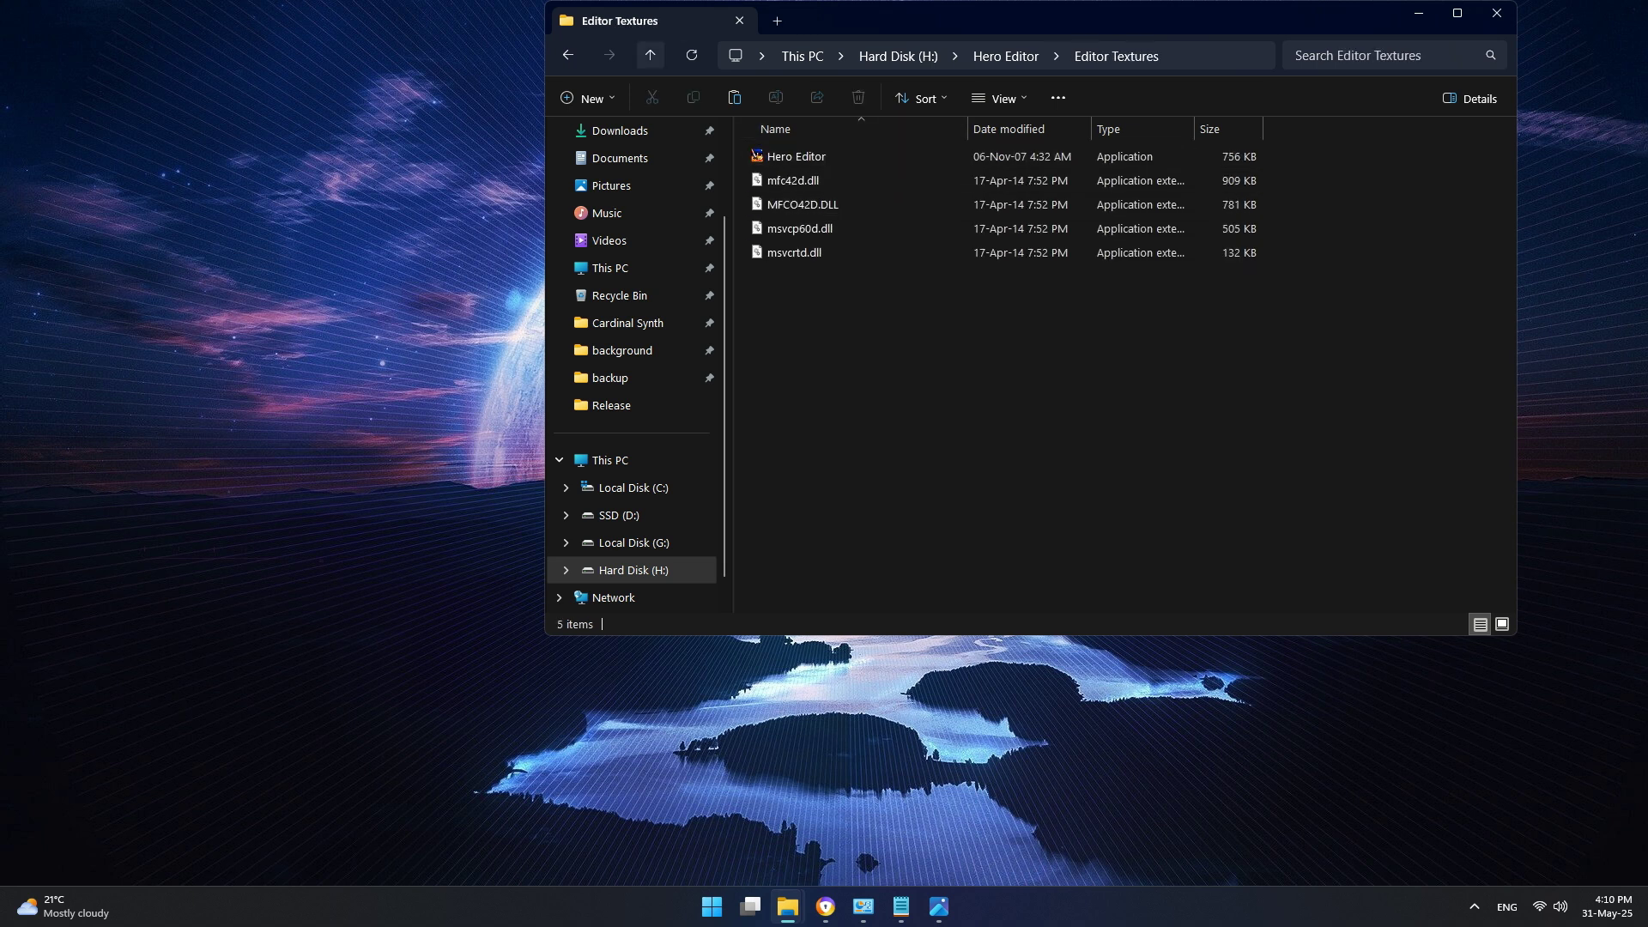
click(987, 498)
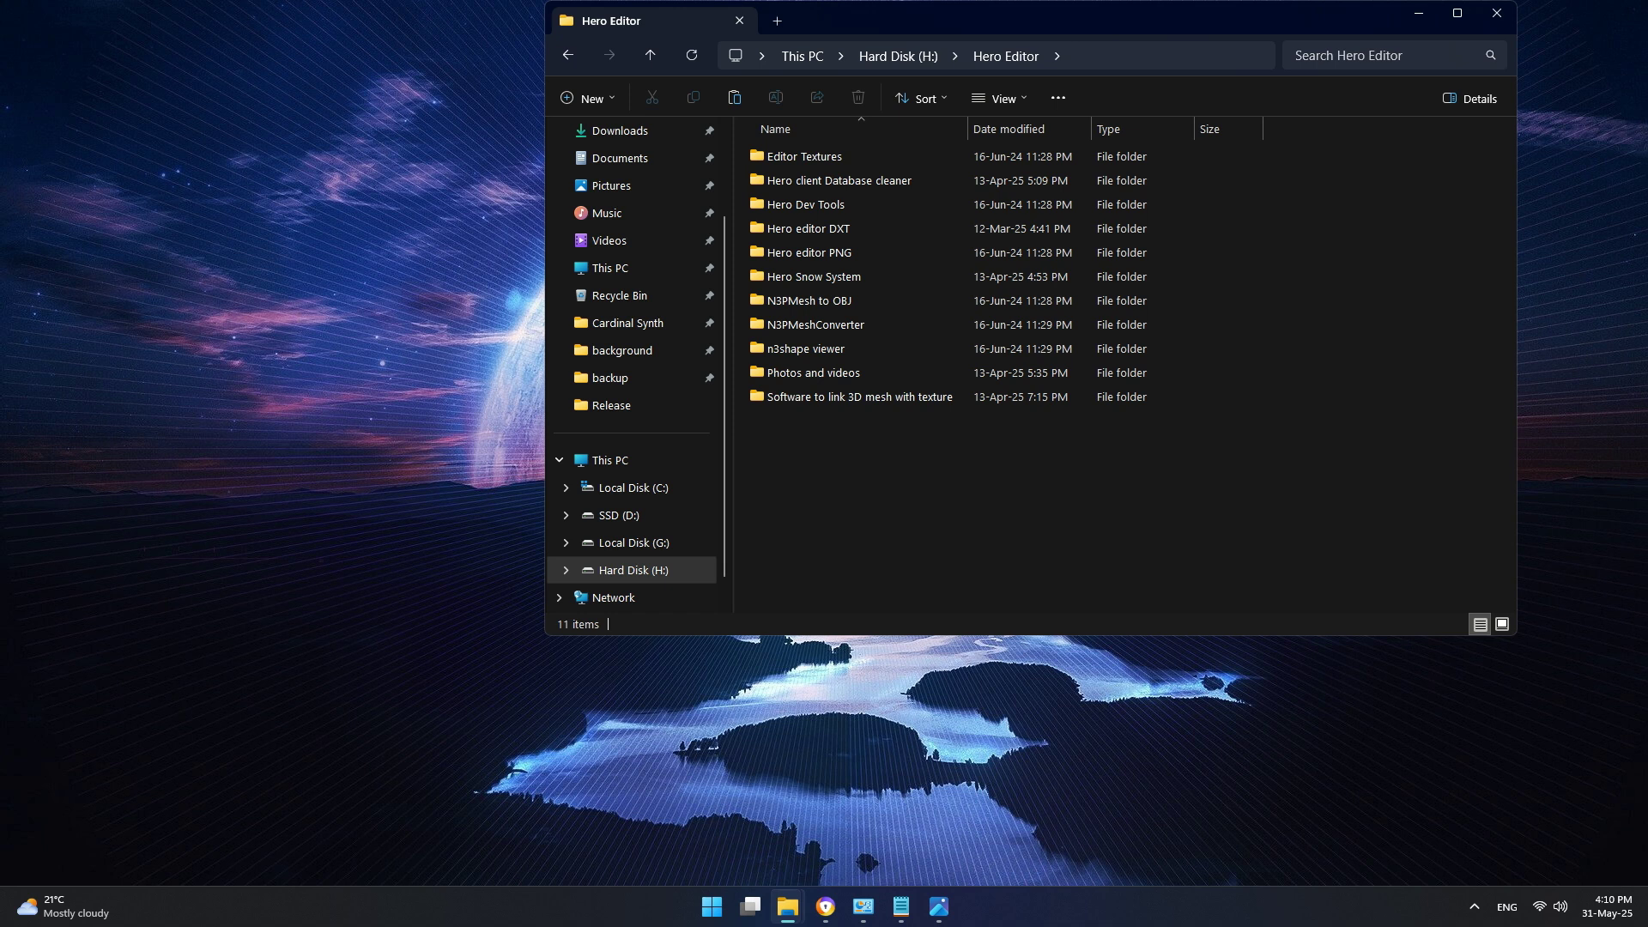
Step: Look through the n3shape viewer folder twice, returning to the Hero Editor folder and clearing the selection
double_click(805, 349)
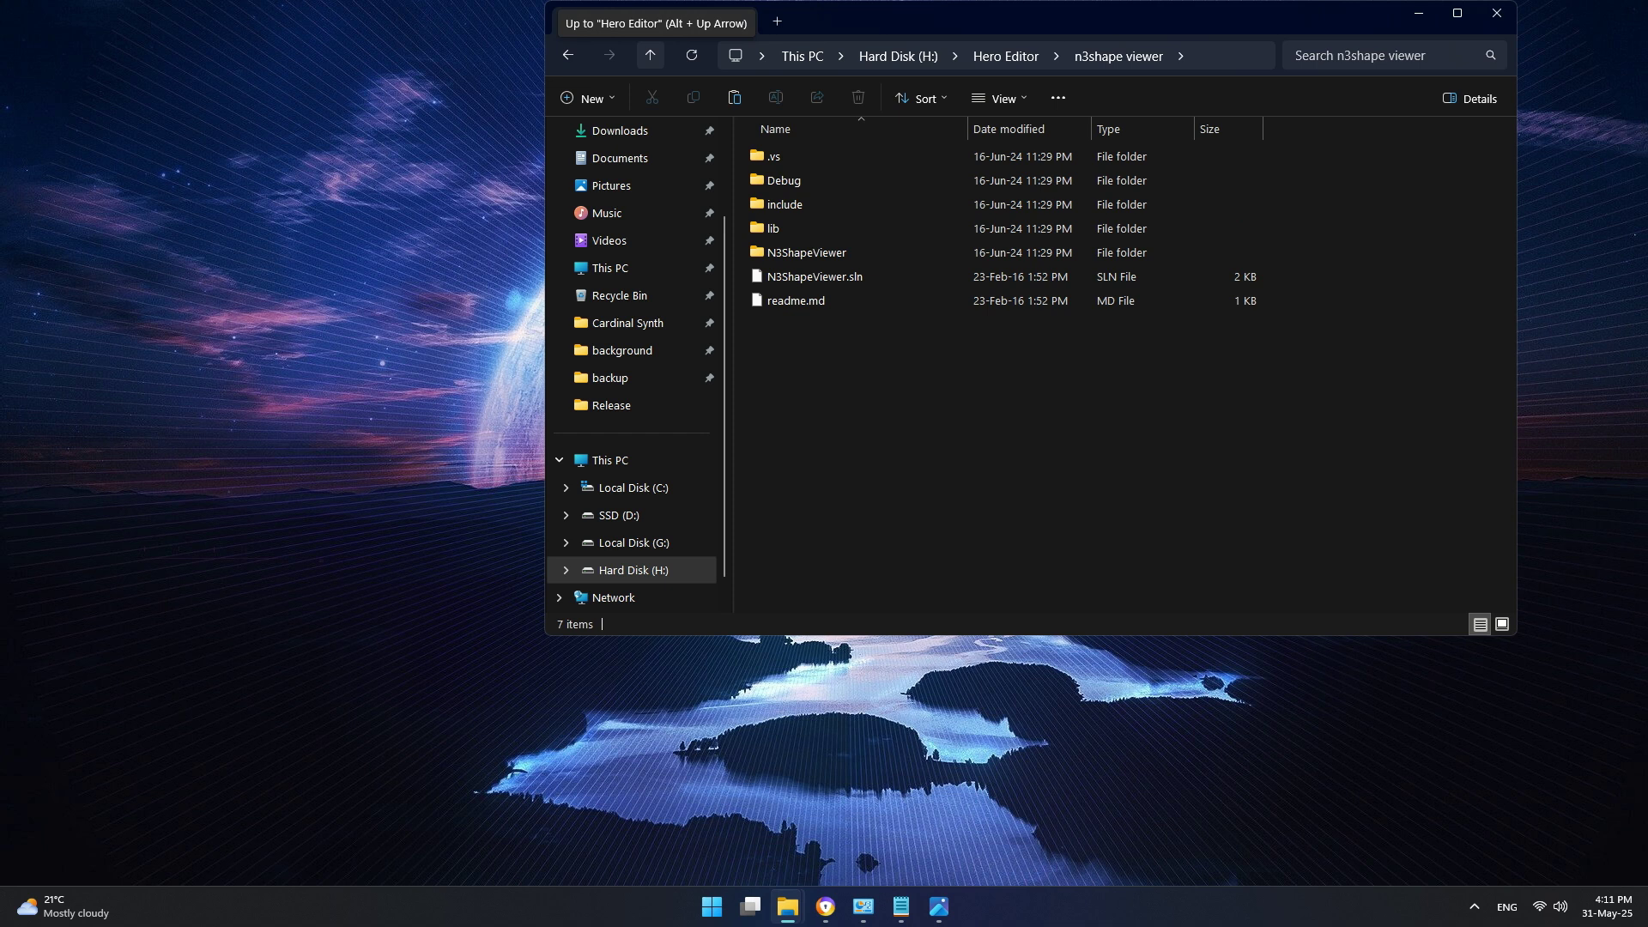
click(649, 54)
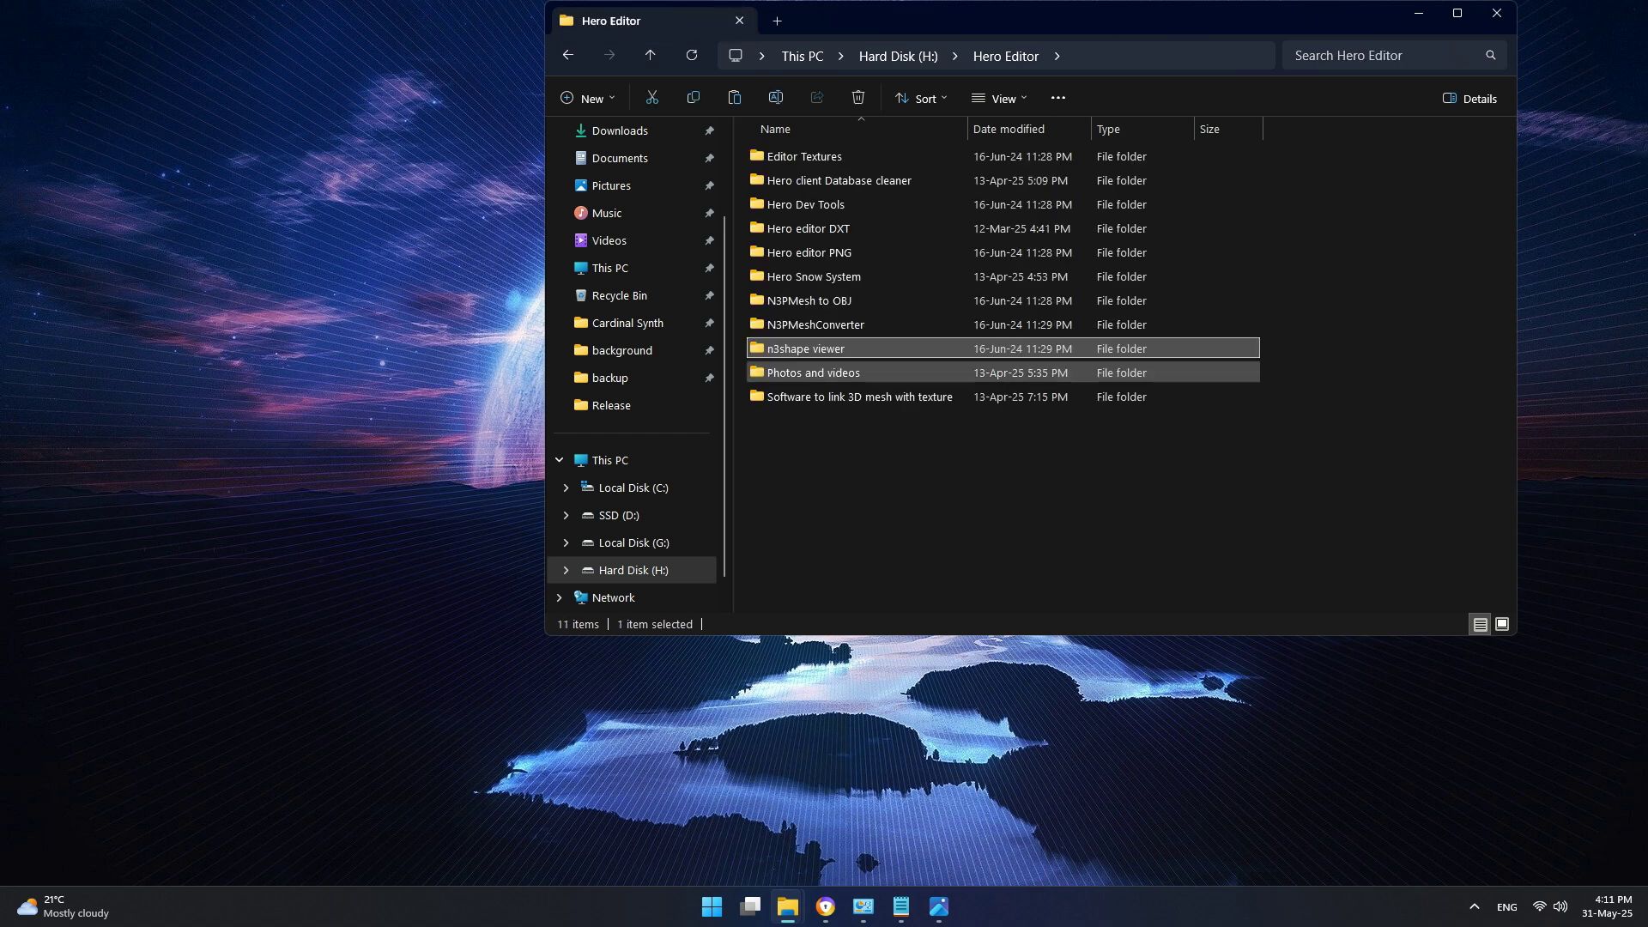
key(Return)
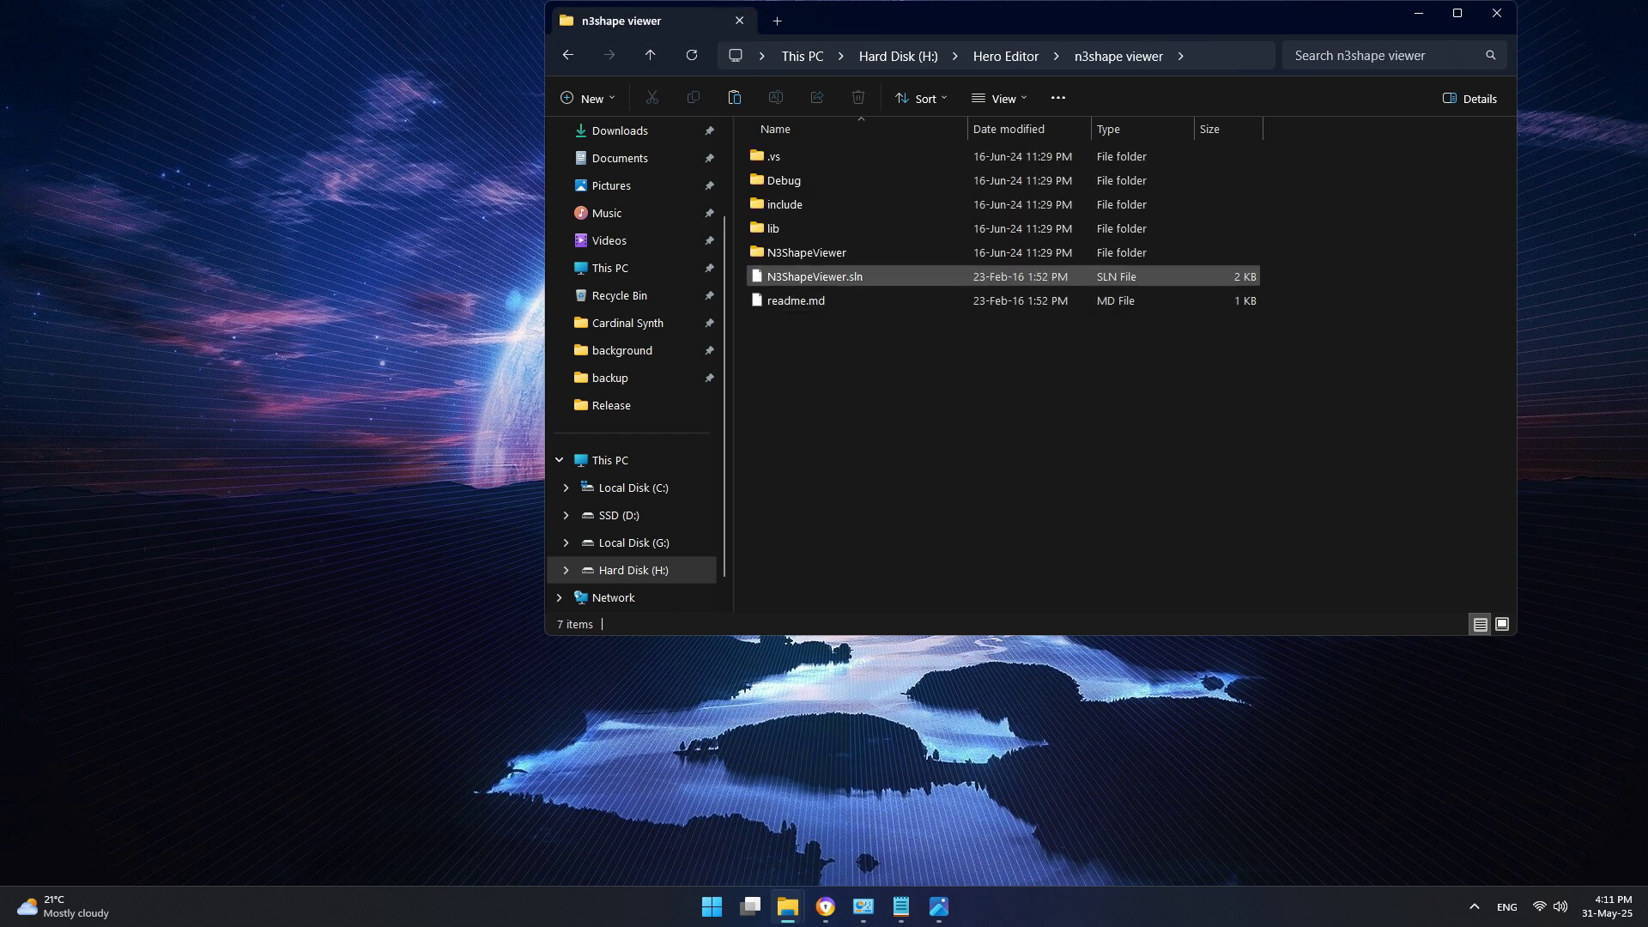
click(649, 55)
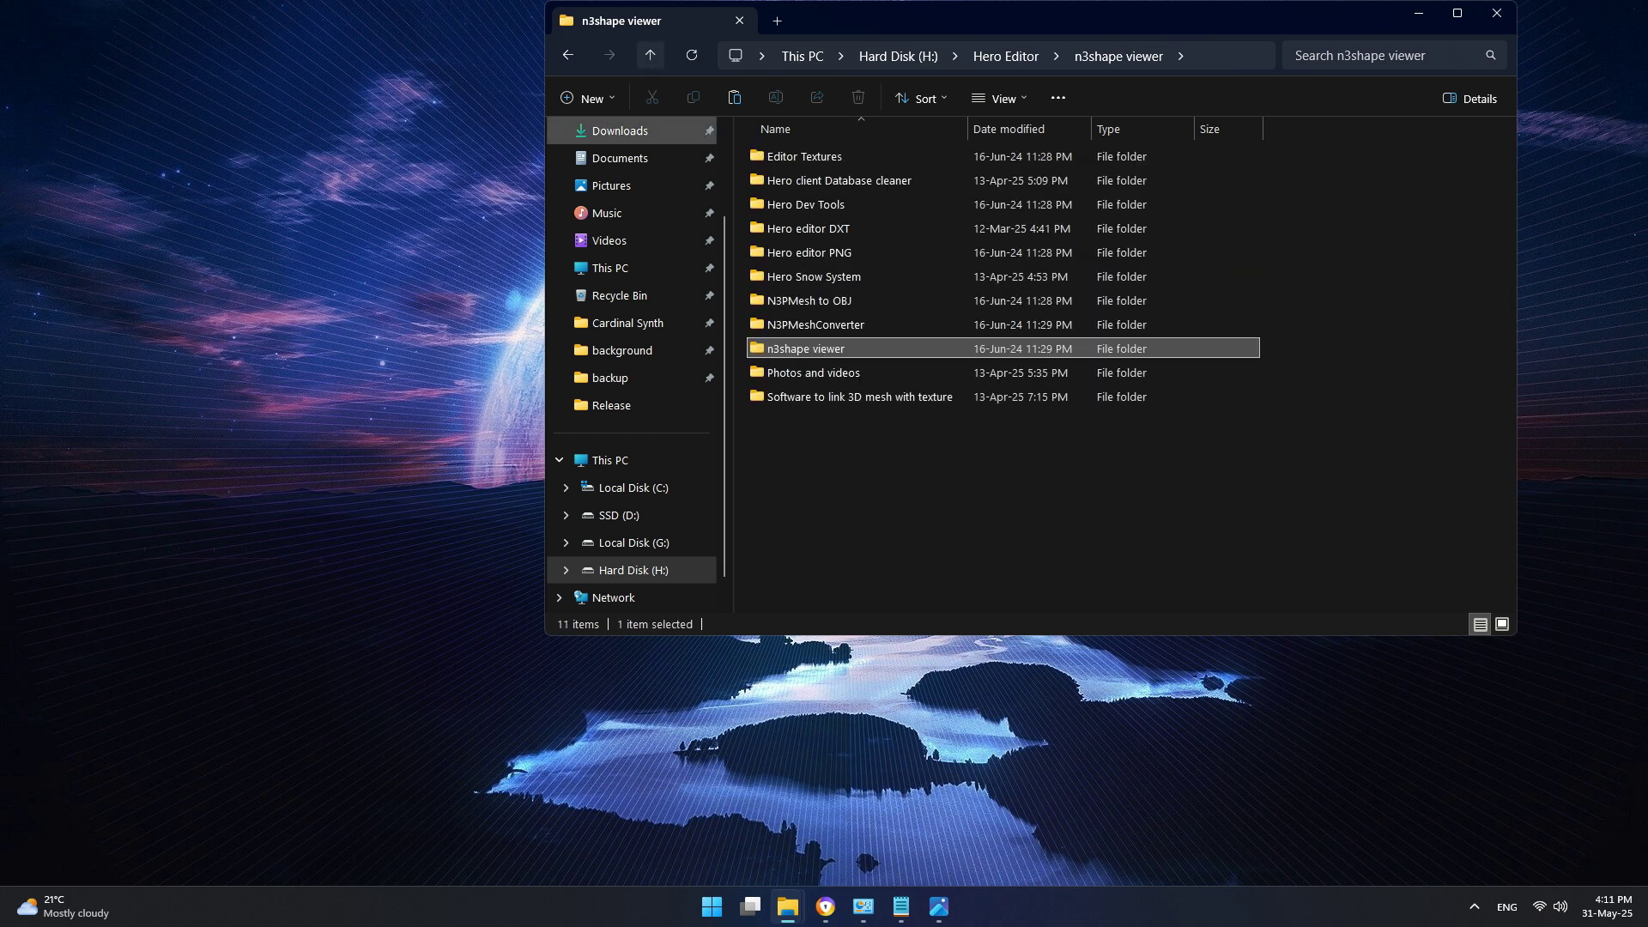
click(1002, 501)
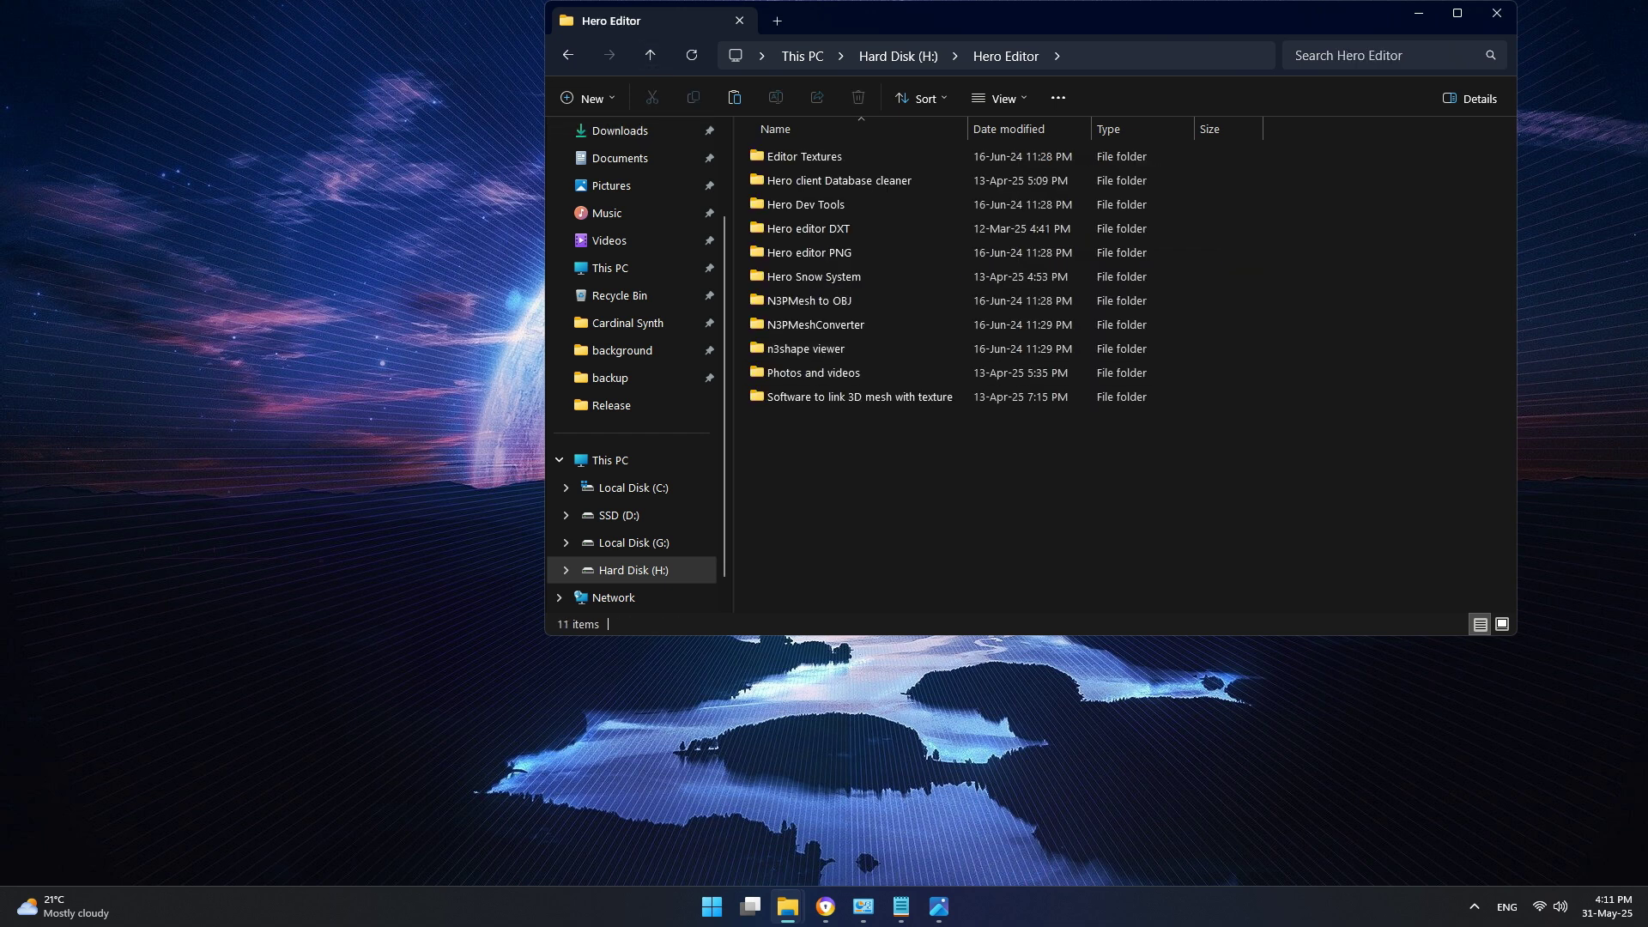